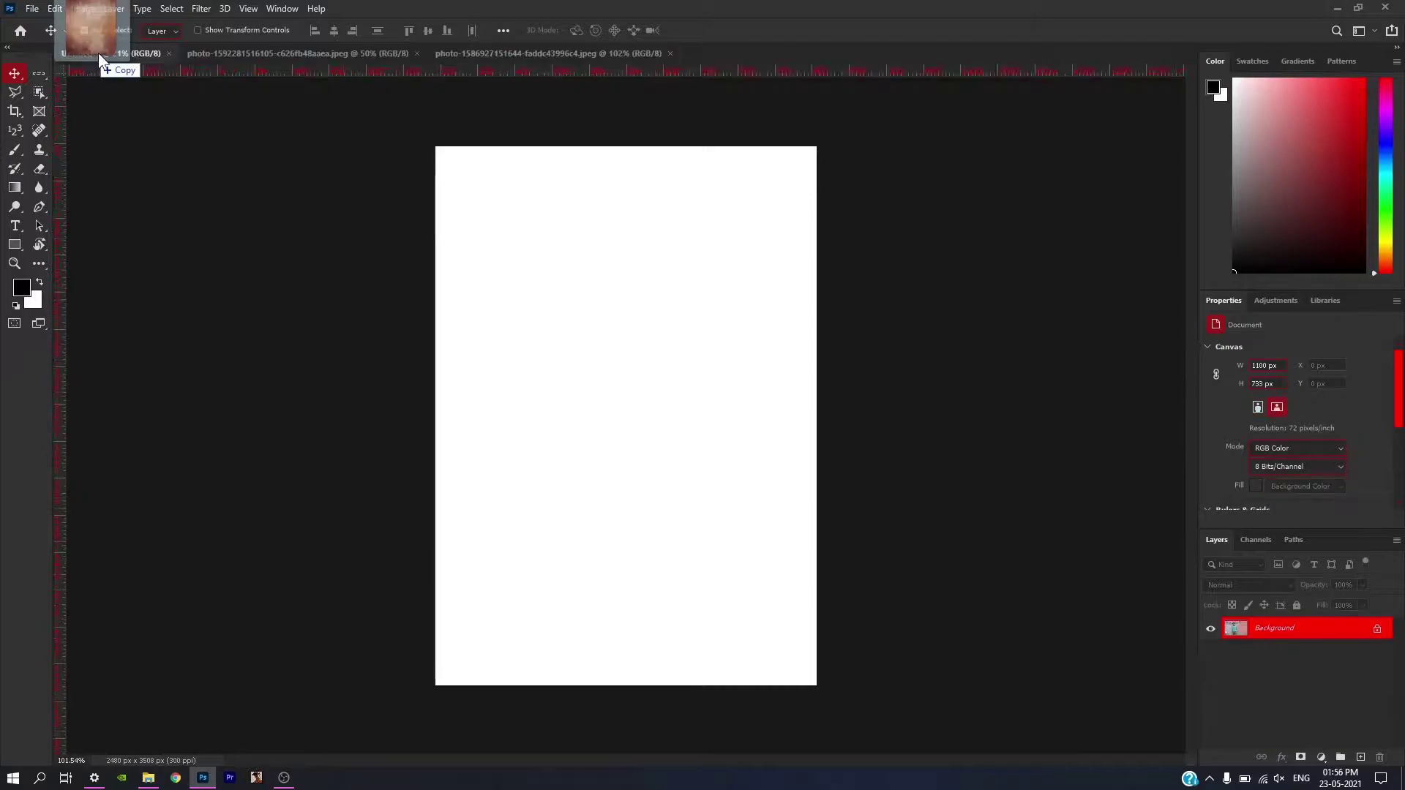
Place the bk6 grunge texture on Untitled-1, scaled to cover the whole canvas.
drag(96, 33, 620, 387)
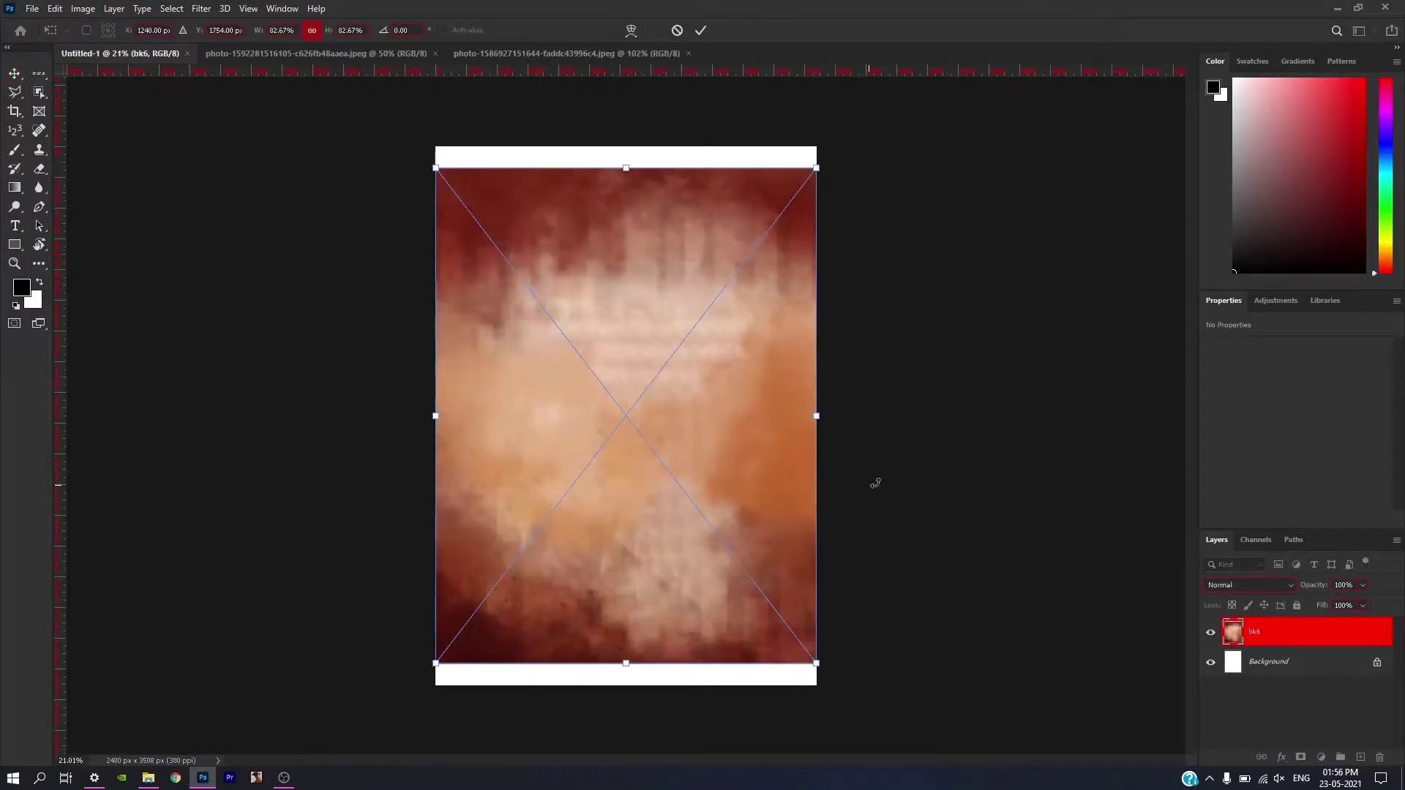
drag(826, 661, 799, 623)
drag(865, 706, 859, 697)
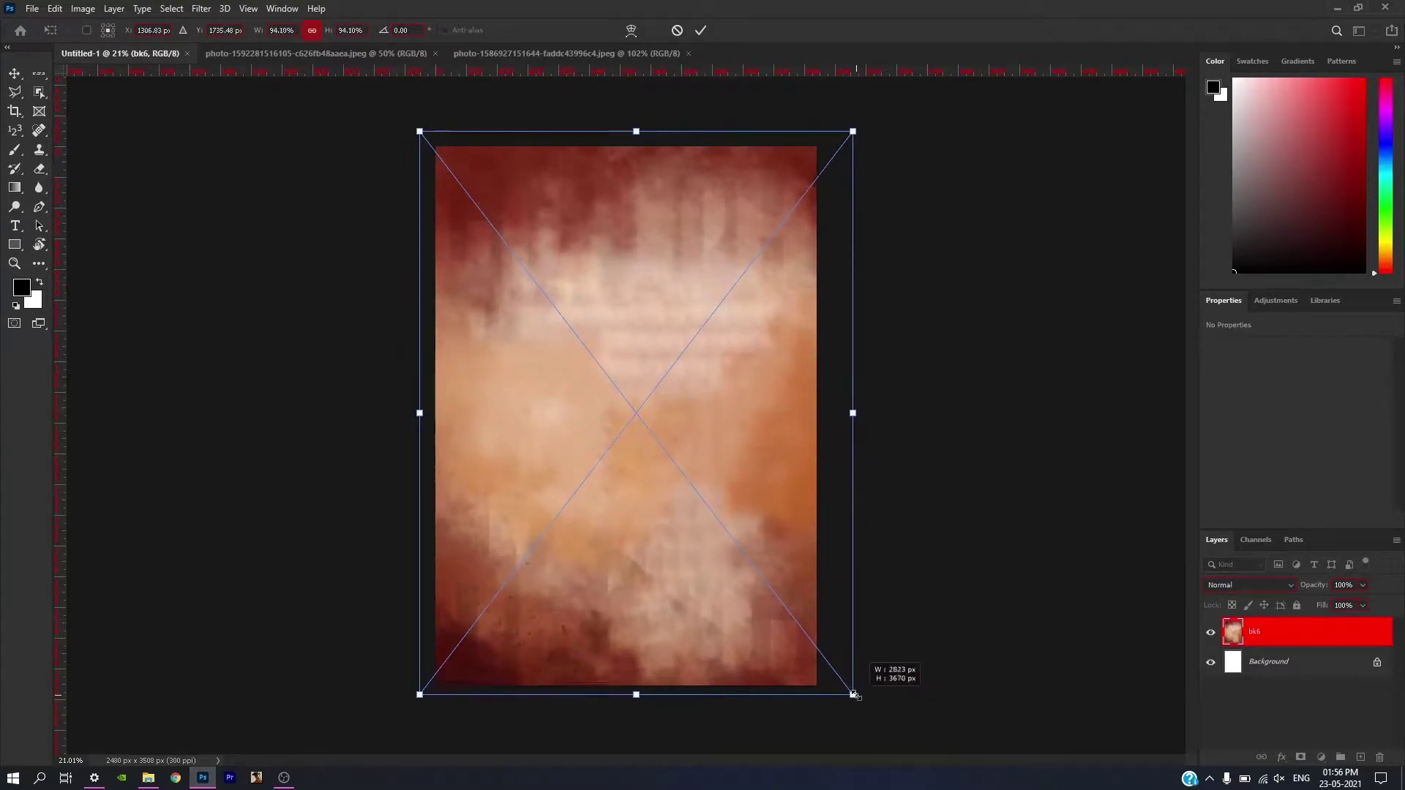
drag(715, 589, 721, 605)
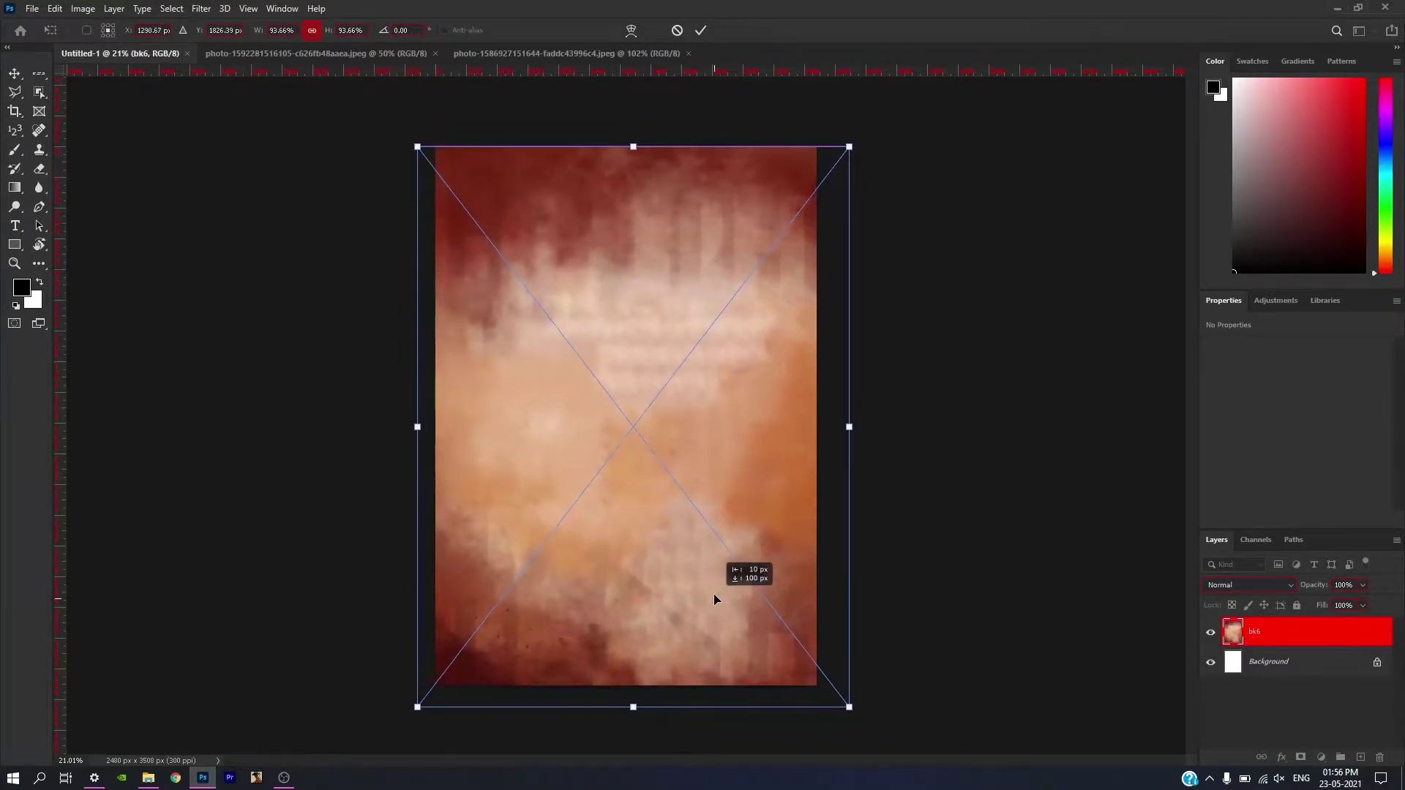
key(Return)
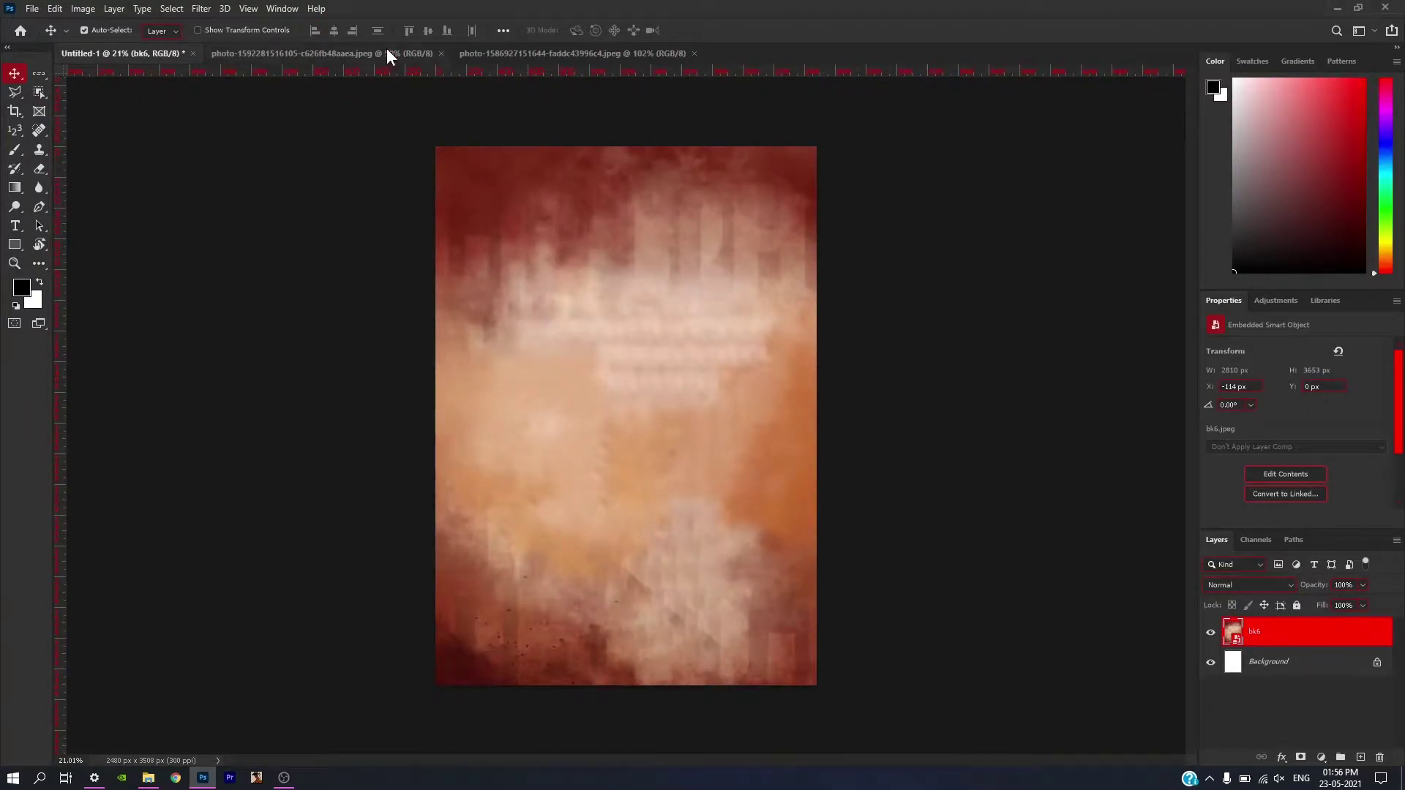
In the motorcycle photo, select the rider and bike with Object Selection, then enlarge the Quick Selection brush.
click(387, 55)
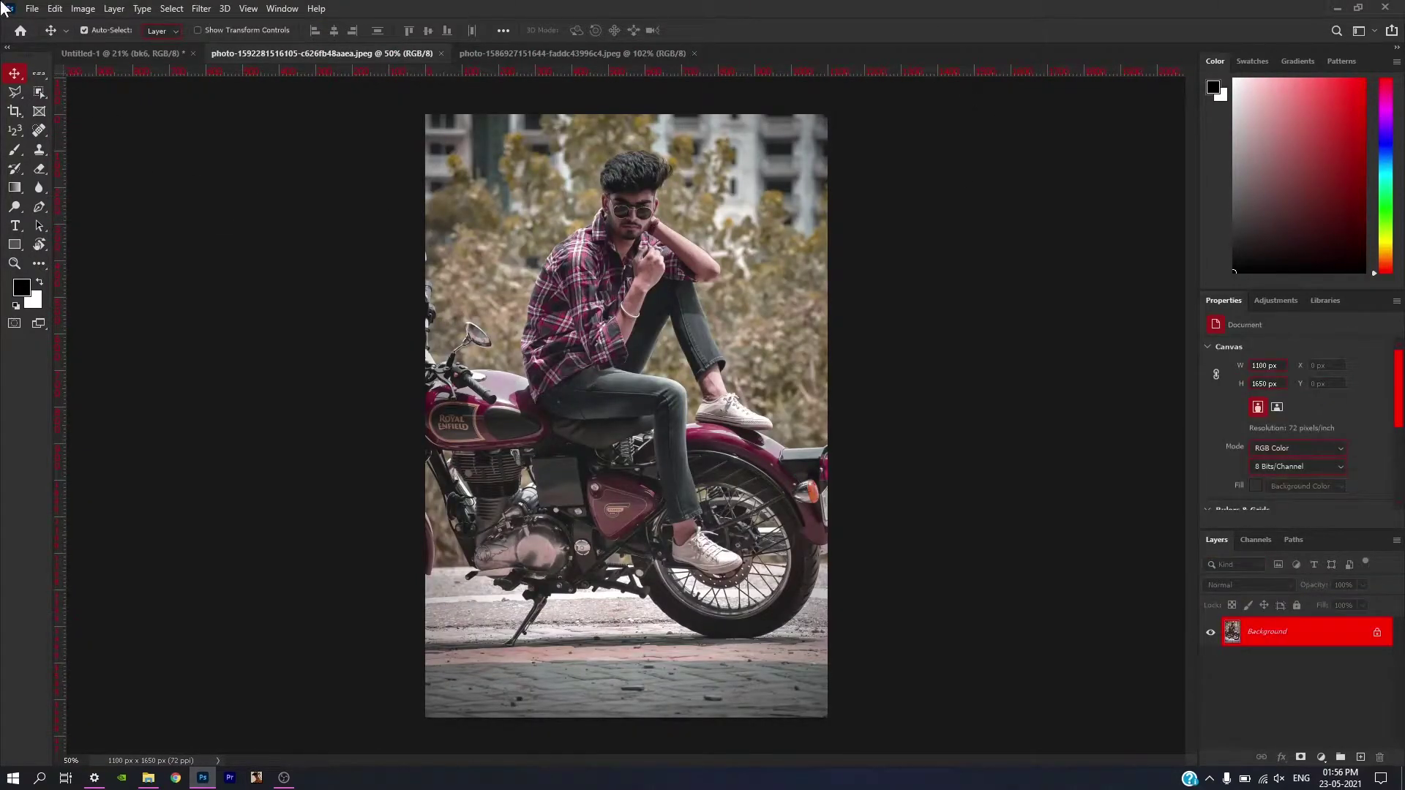
click(39, 92)
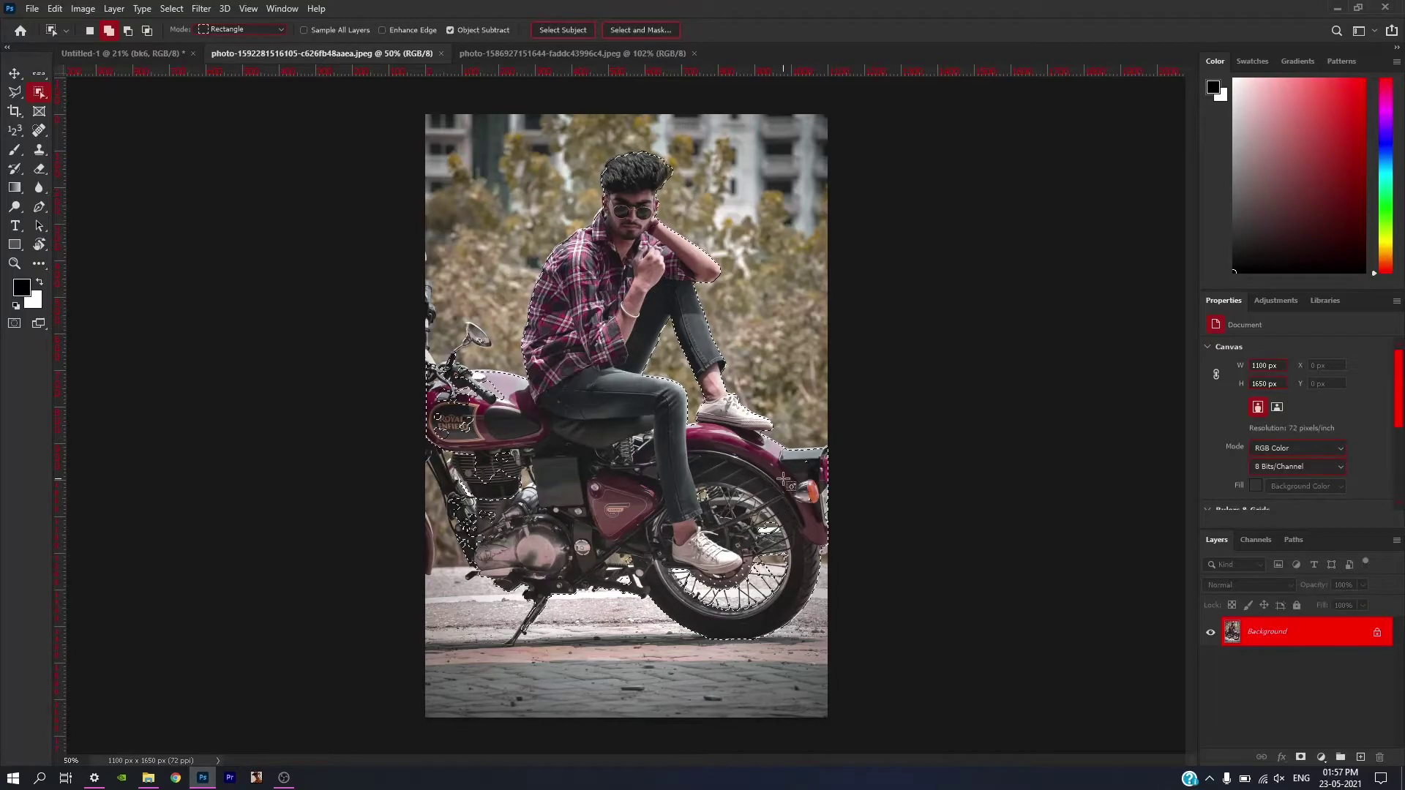
scroll(520, 439, up, 3)
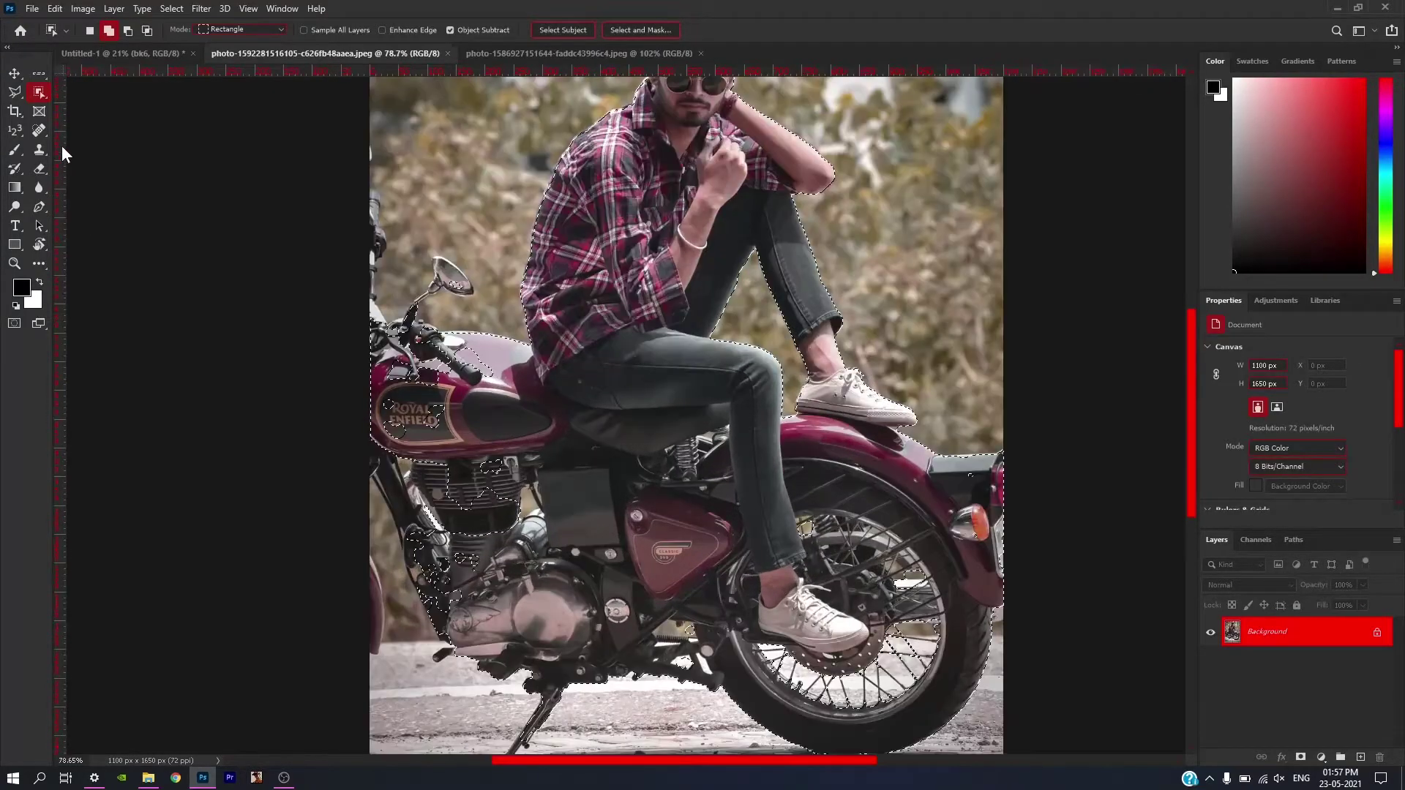
right_click(38, 92)
click(87, 108)
scroll(621, 401, up, 1)
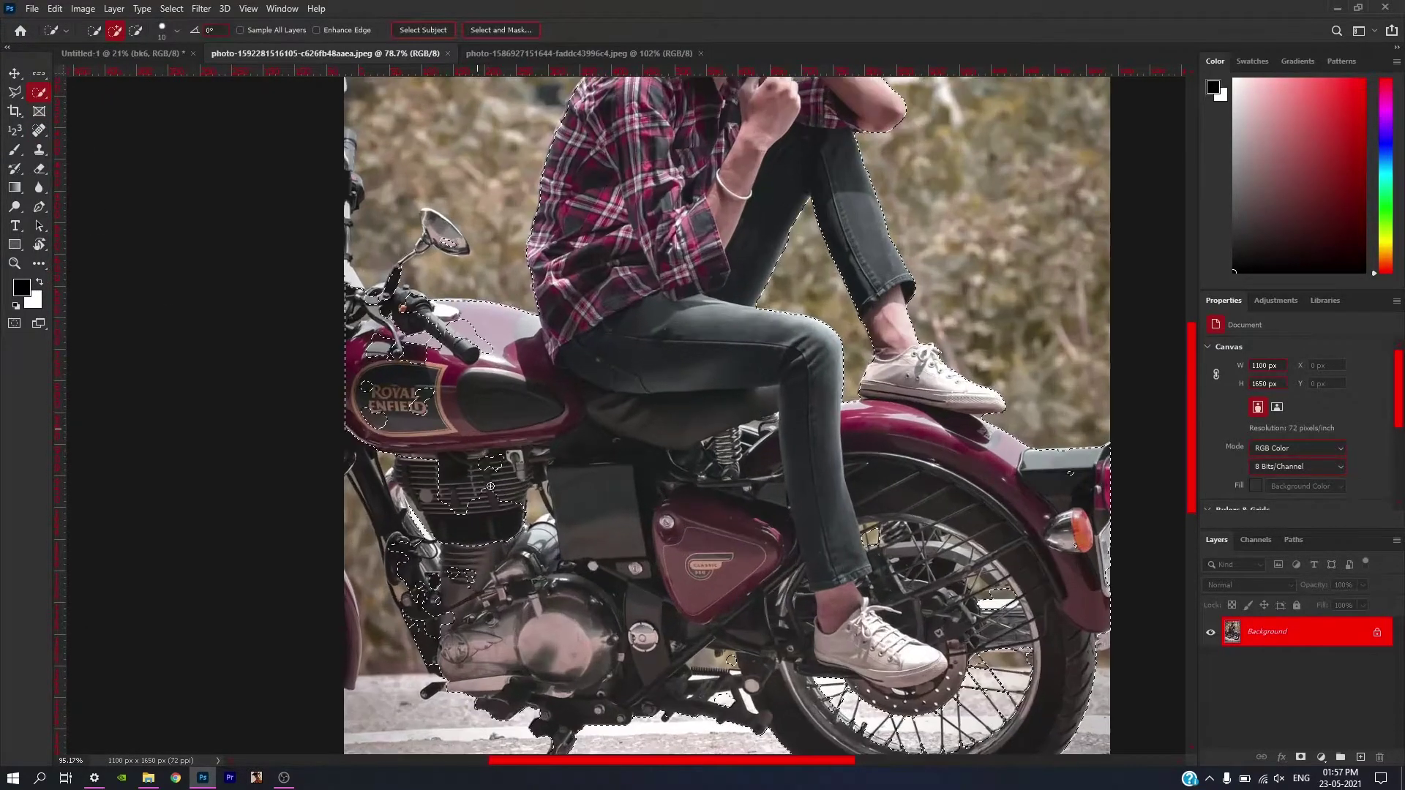
scroll(620, 401, up, 1)
drag(621, 401, 803, 379)
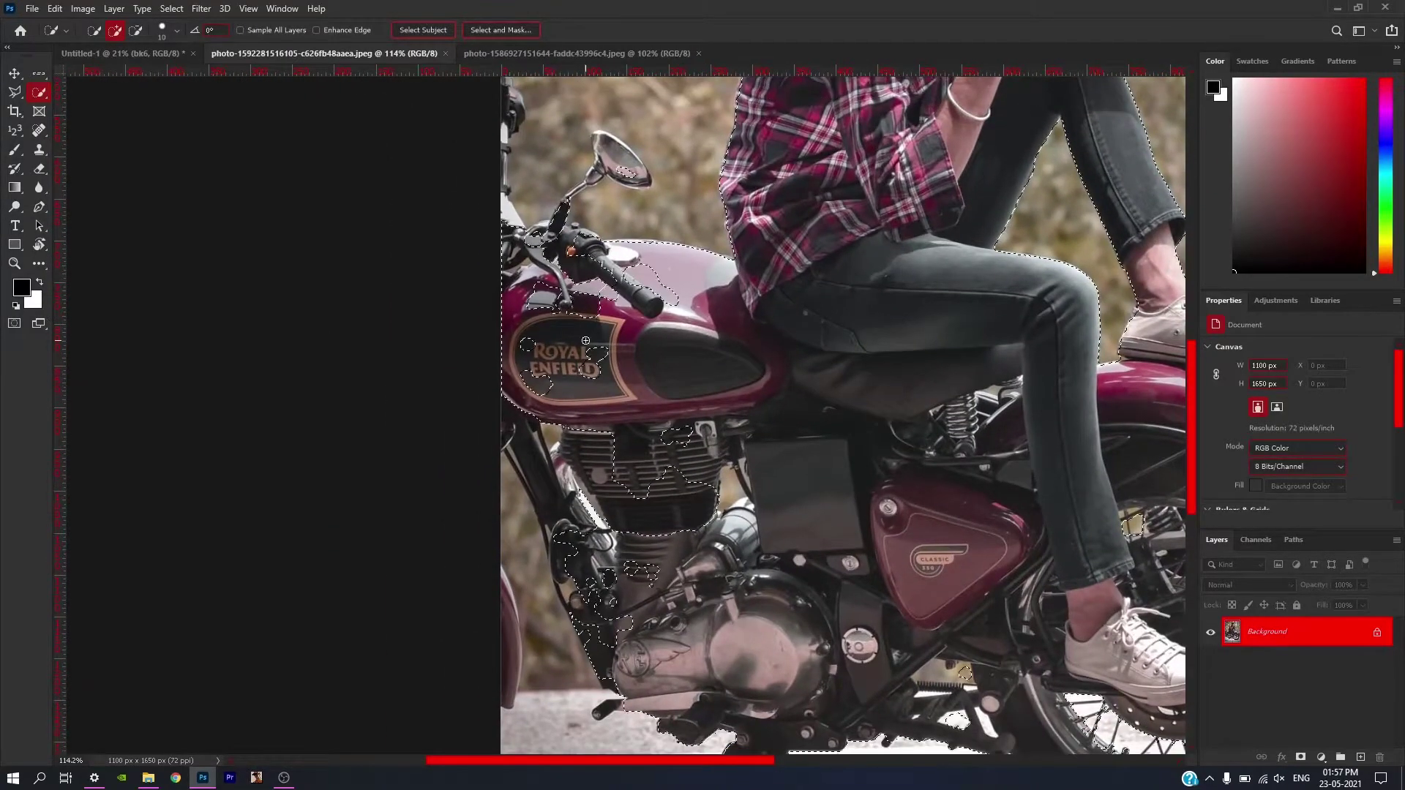
key(bracketright)
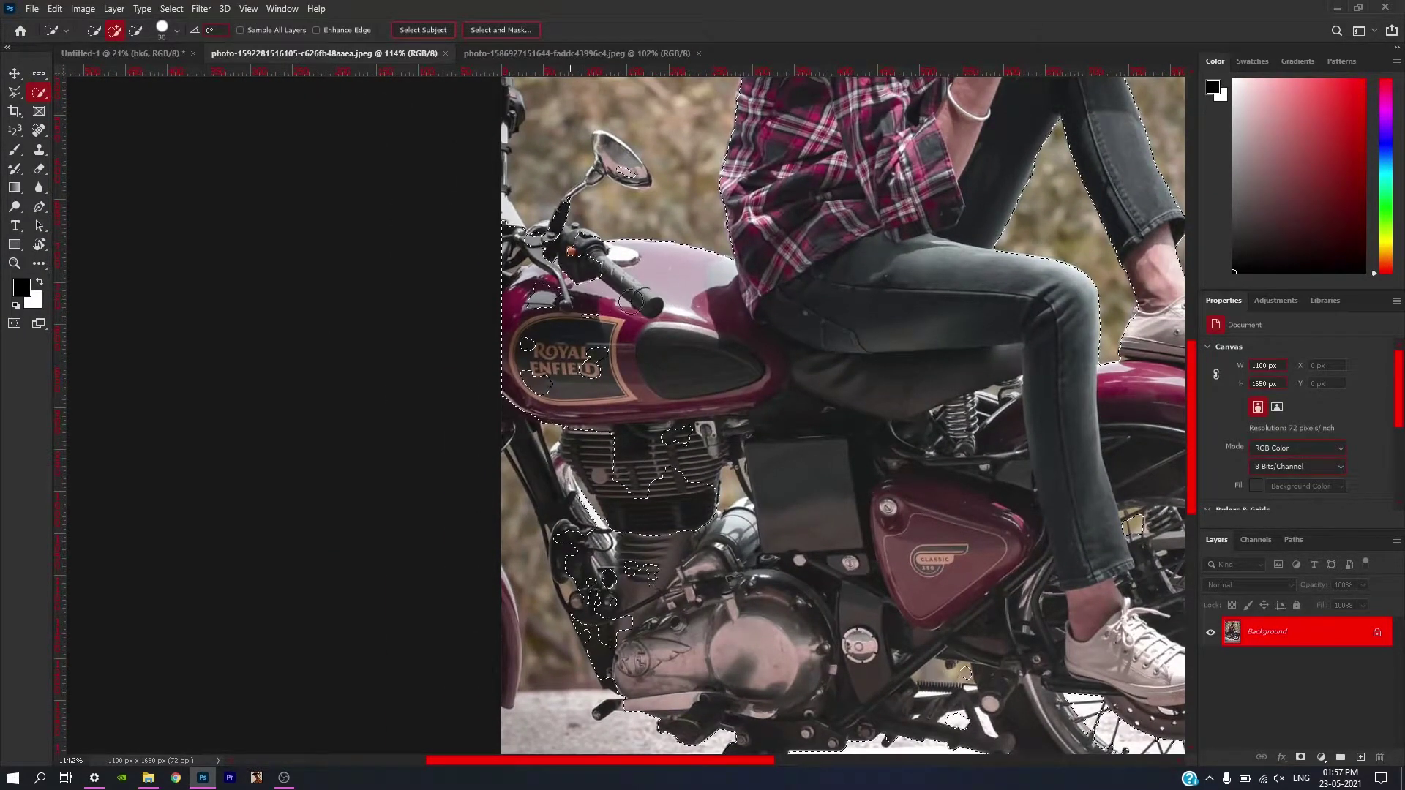
Add the logo gaps, engine and front frame to the selection, and copy it to a new layer.
drag(624, 352, 557, 342)
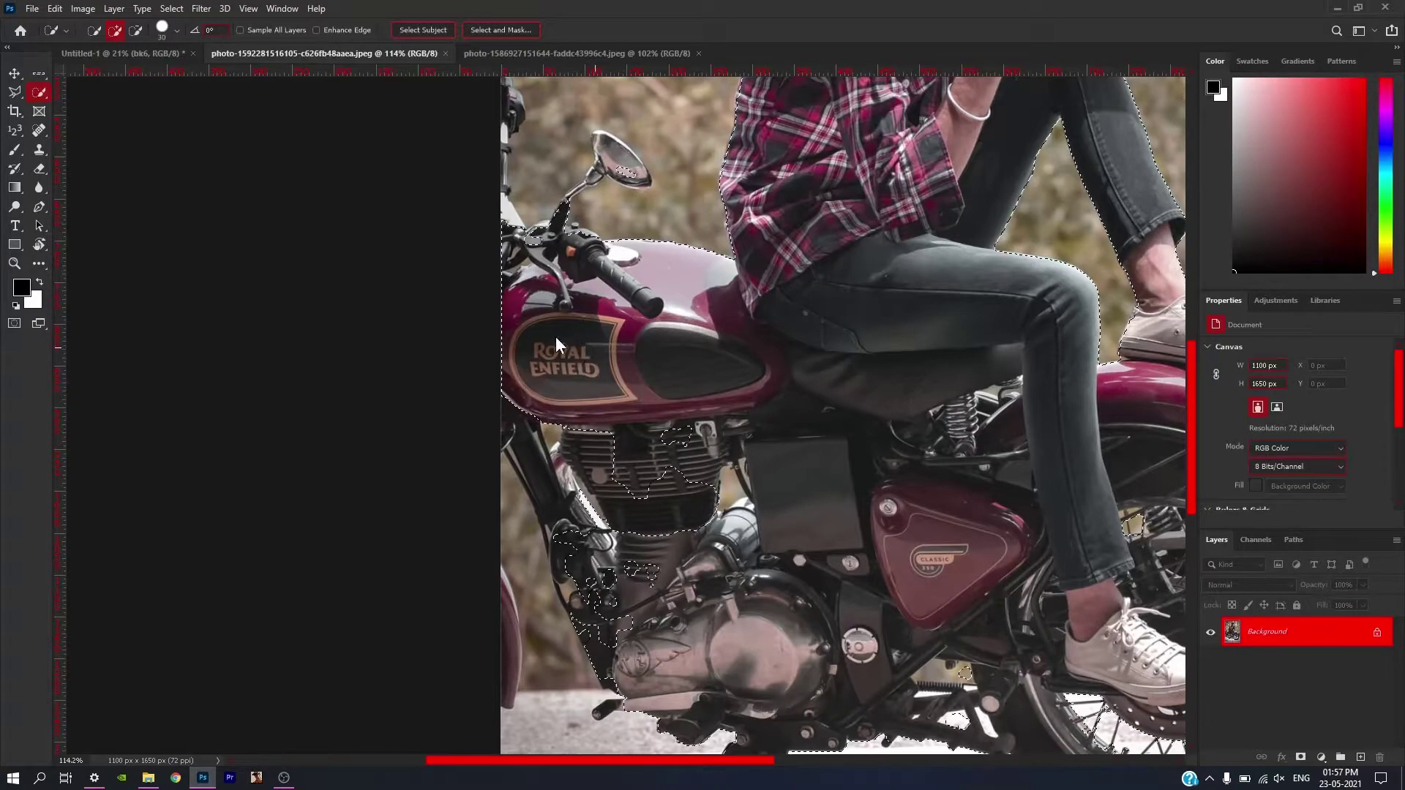
drag(578, 457, 639, 497)
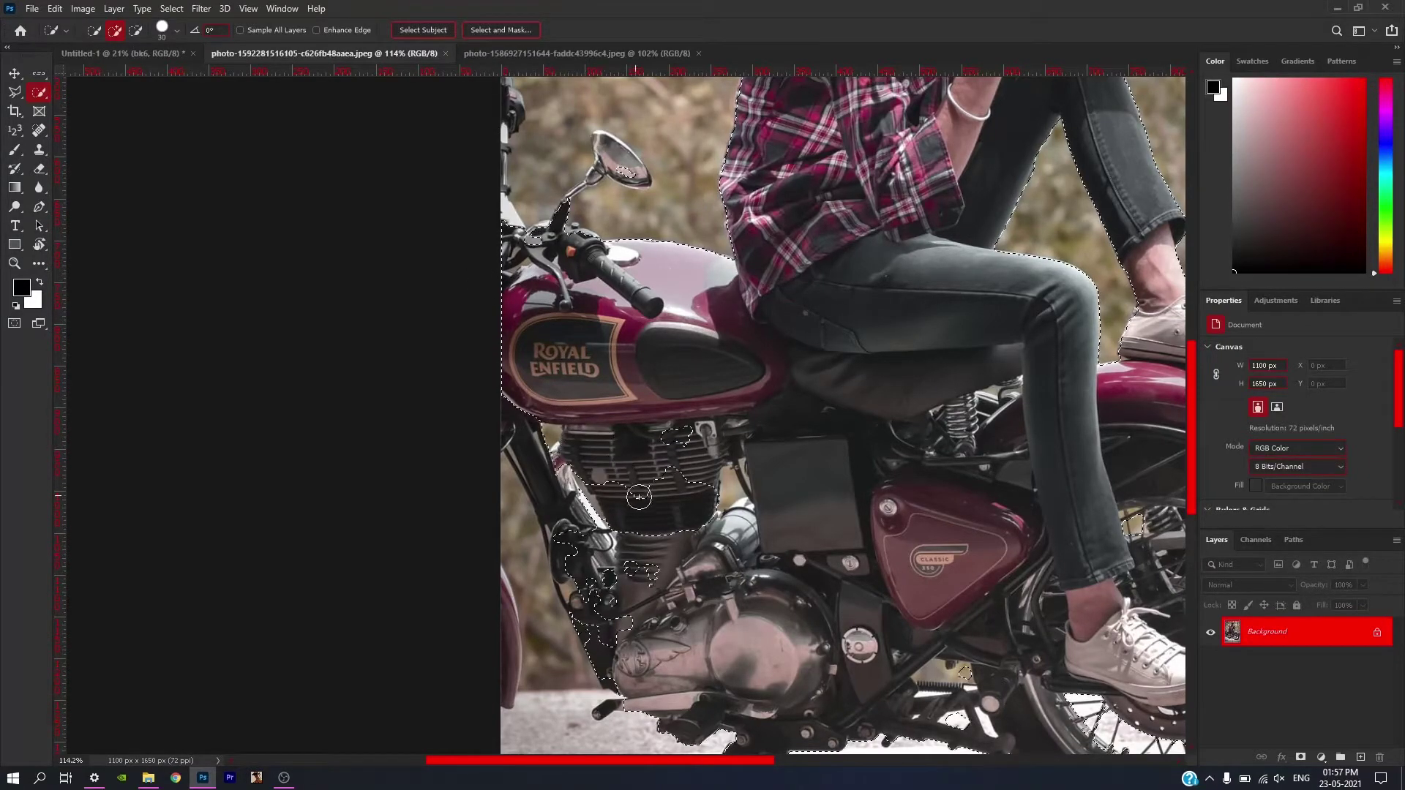
drag(679, 546, 714, 555)
drag(609, 623, 537, 443)
scroll(697, 686, down, 5)
scroll(739, 534, up, 5)
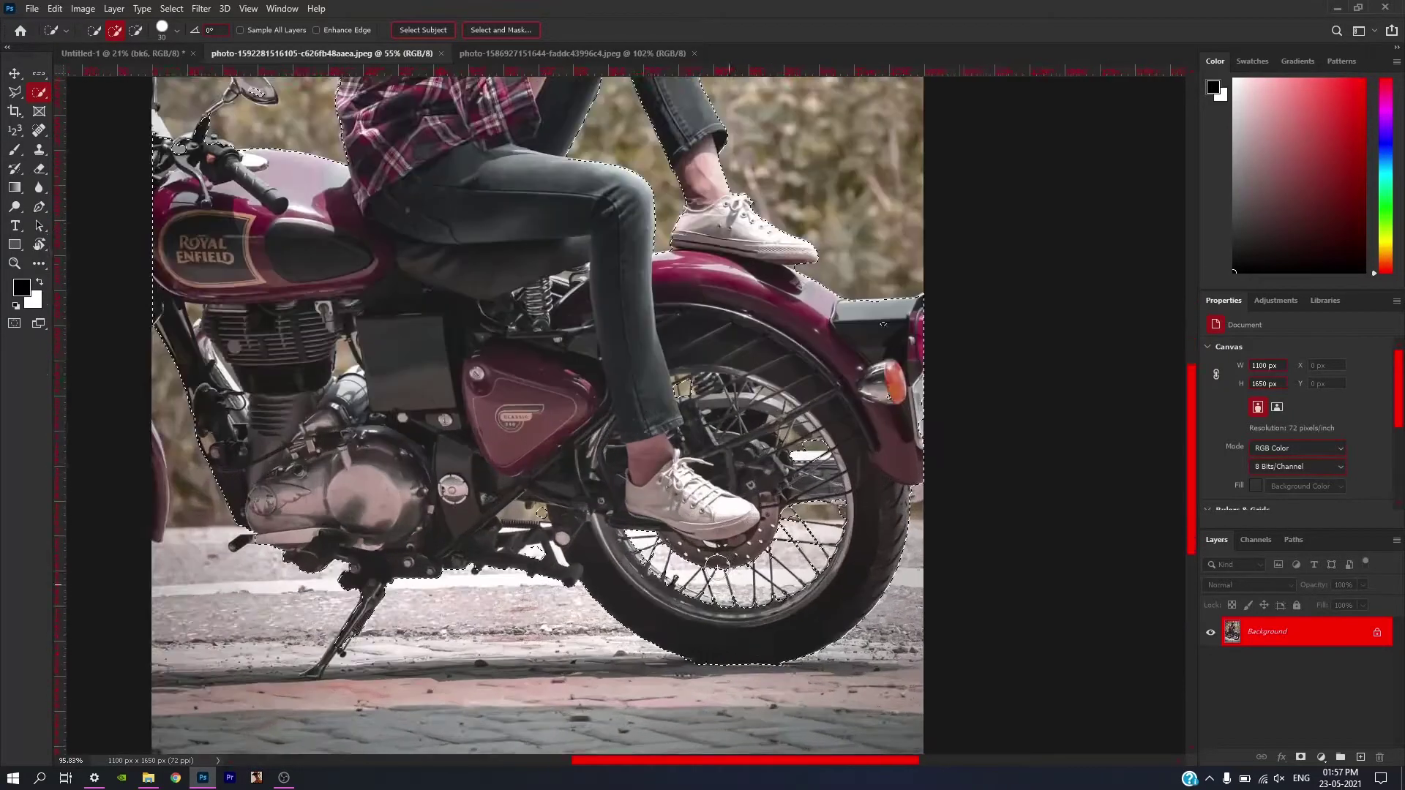
scroll(756, 532, down, 5)
scroll(838, 343, up, 5)
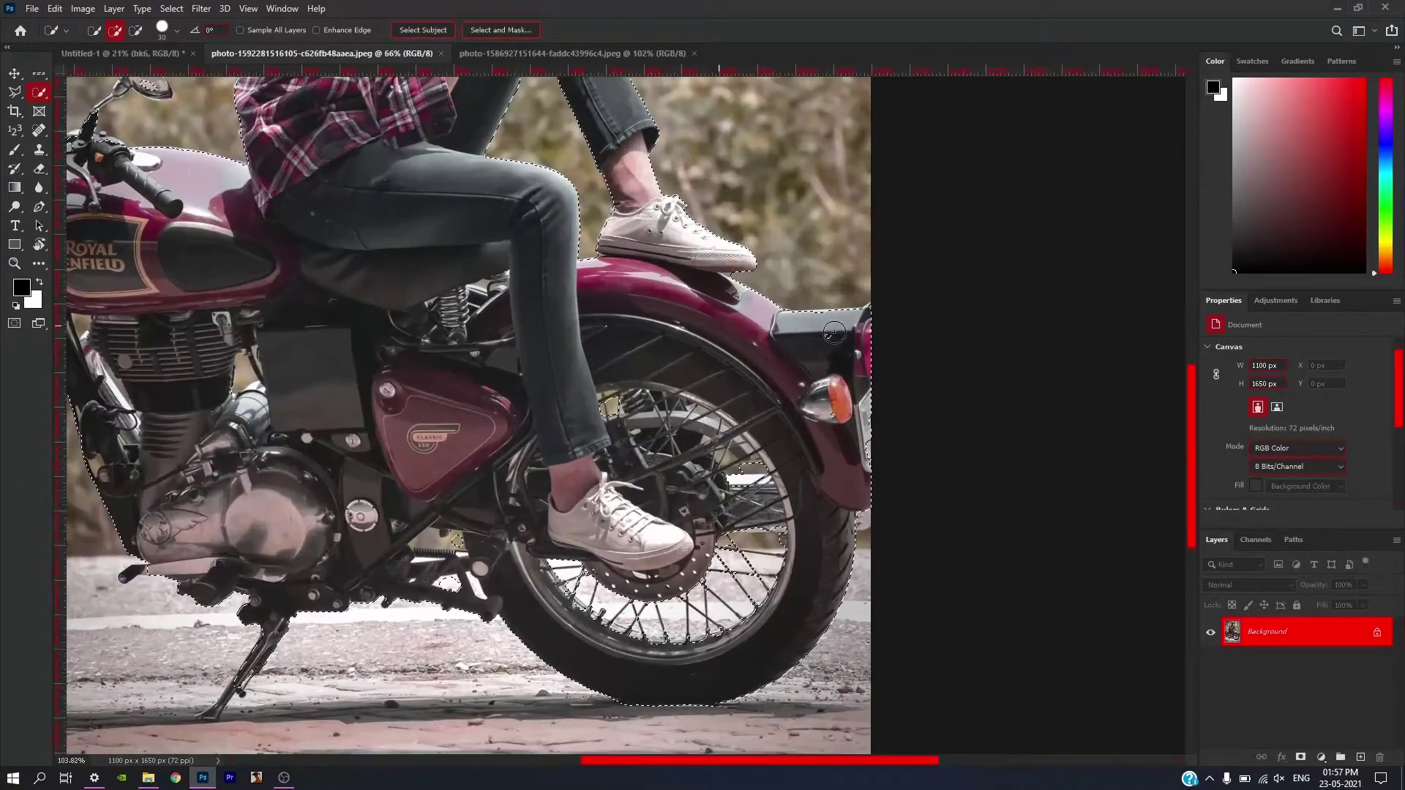
scroll(823, 377, down, 5)
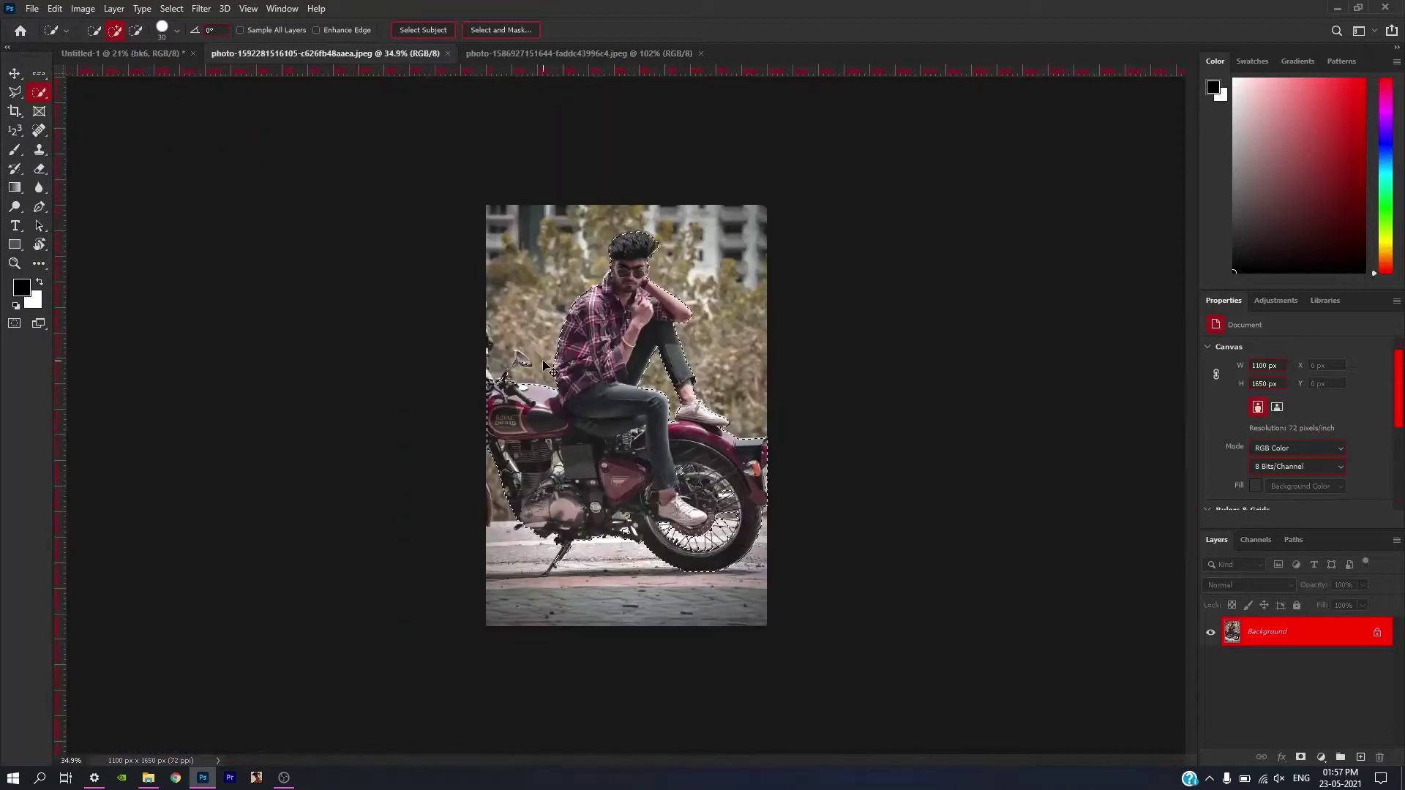
key(ctrl+shift+alt+n)
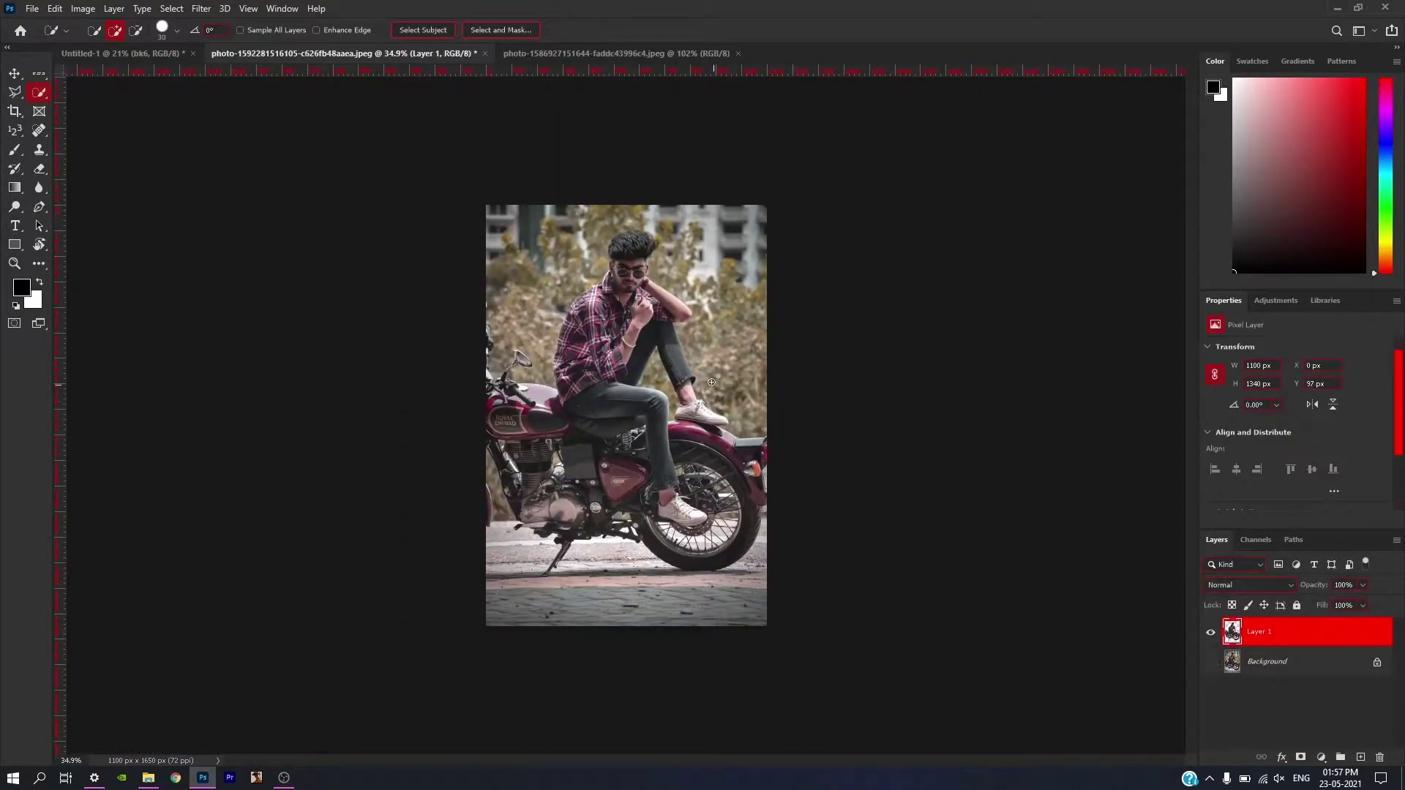
Drag the rider cut-out layer onto the Untitled-1 poster.
key(v)
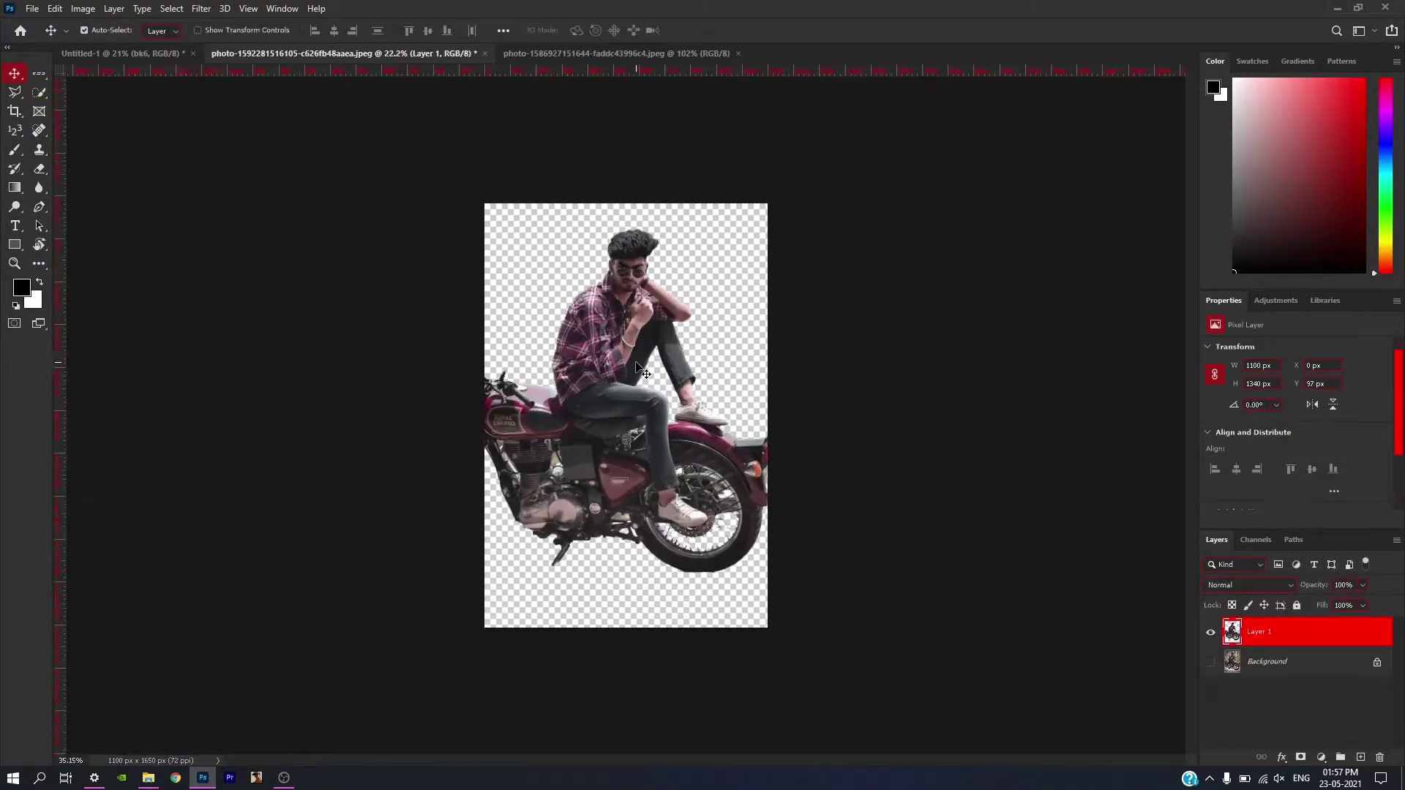
drag(610, 381, 239, 99)
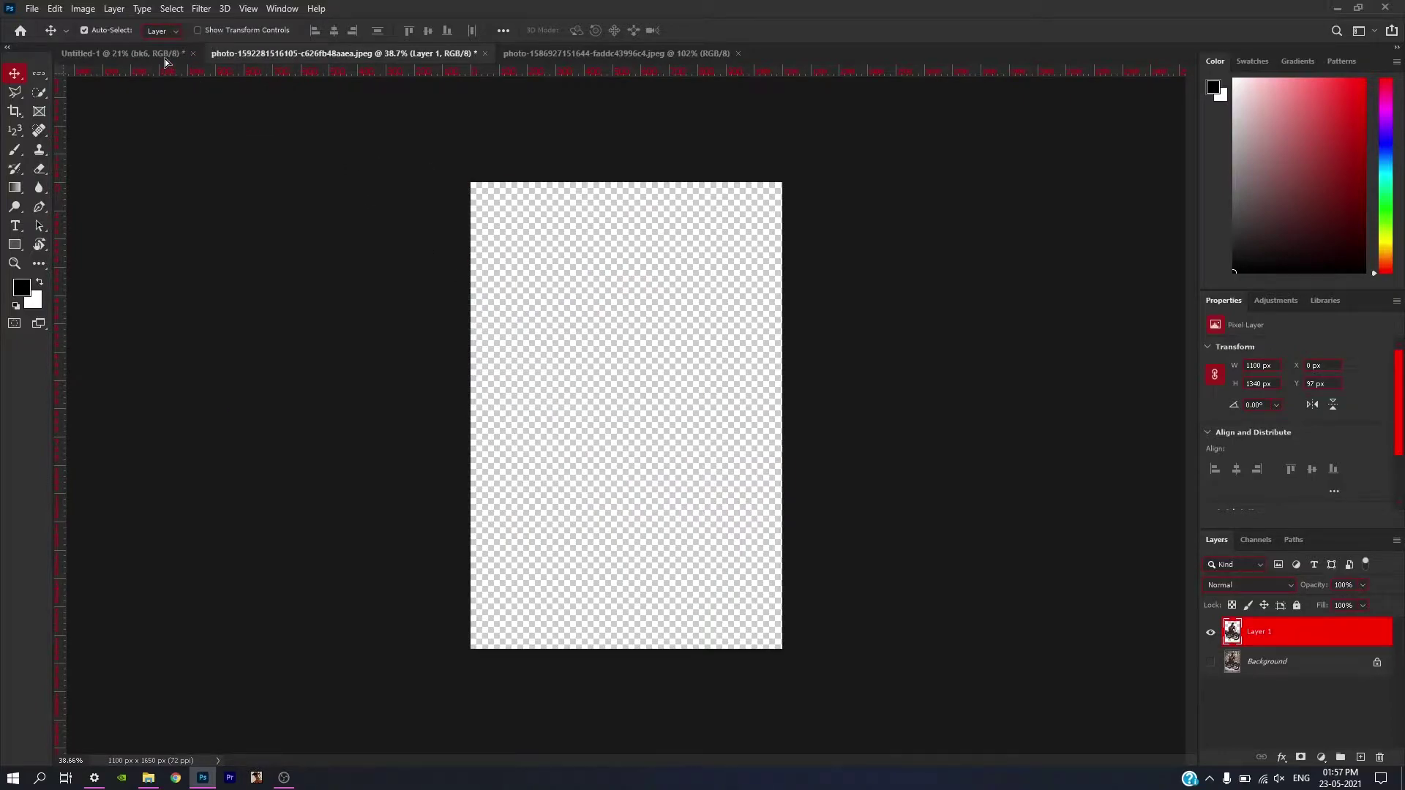
drag(156, 65, 549, 340)
drag(638, 425, 641, 426)
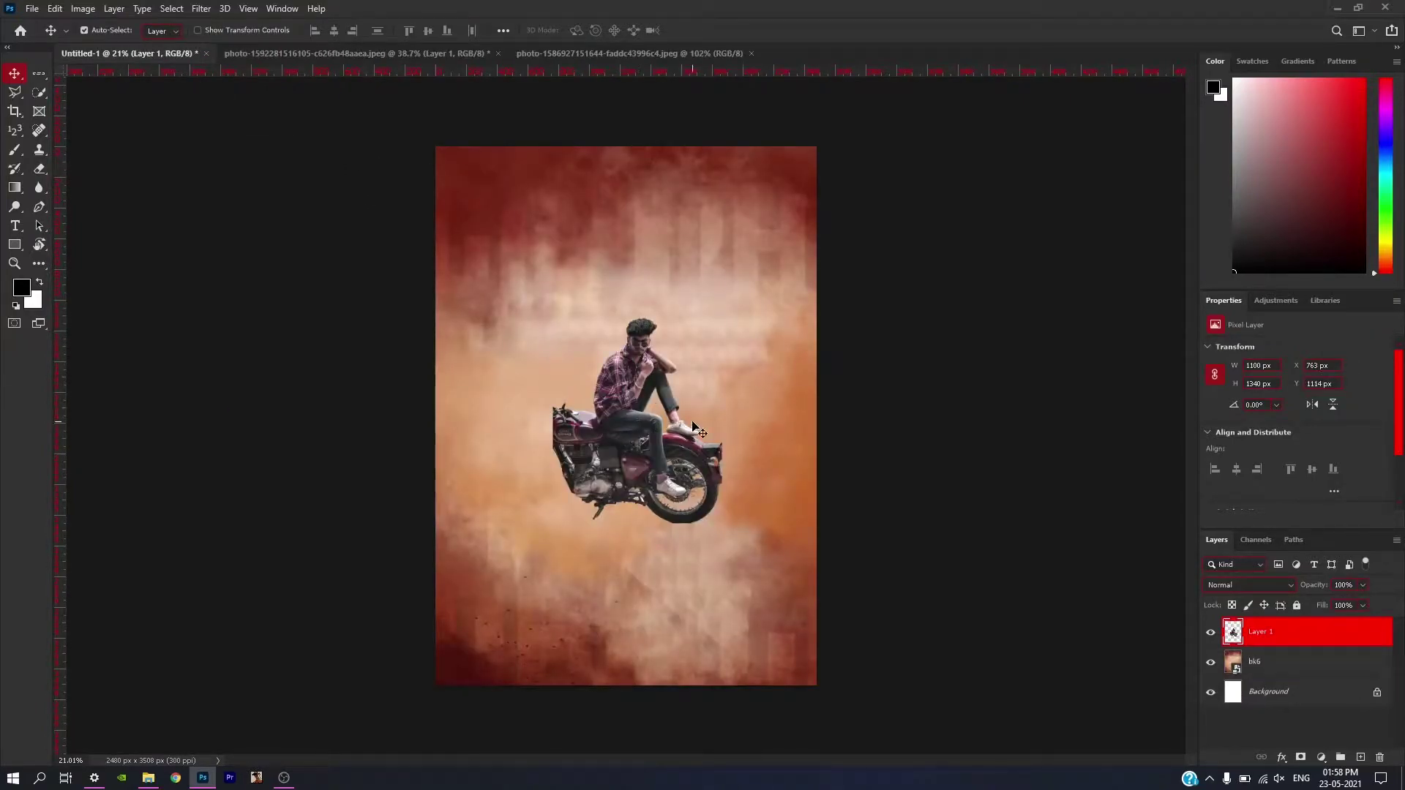
key(ctrl)
Enlarge the rider and motorcycle, move them left, then bring up the teal-sweater photo.
key(ctrl+t)
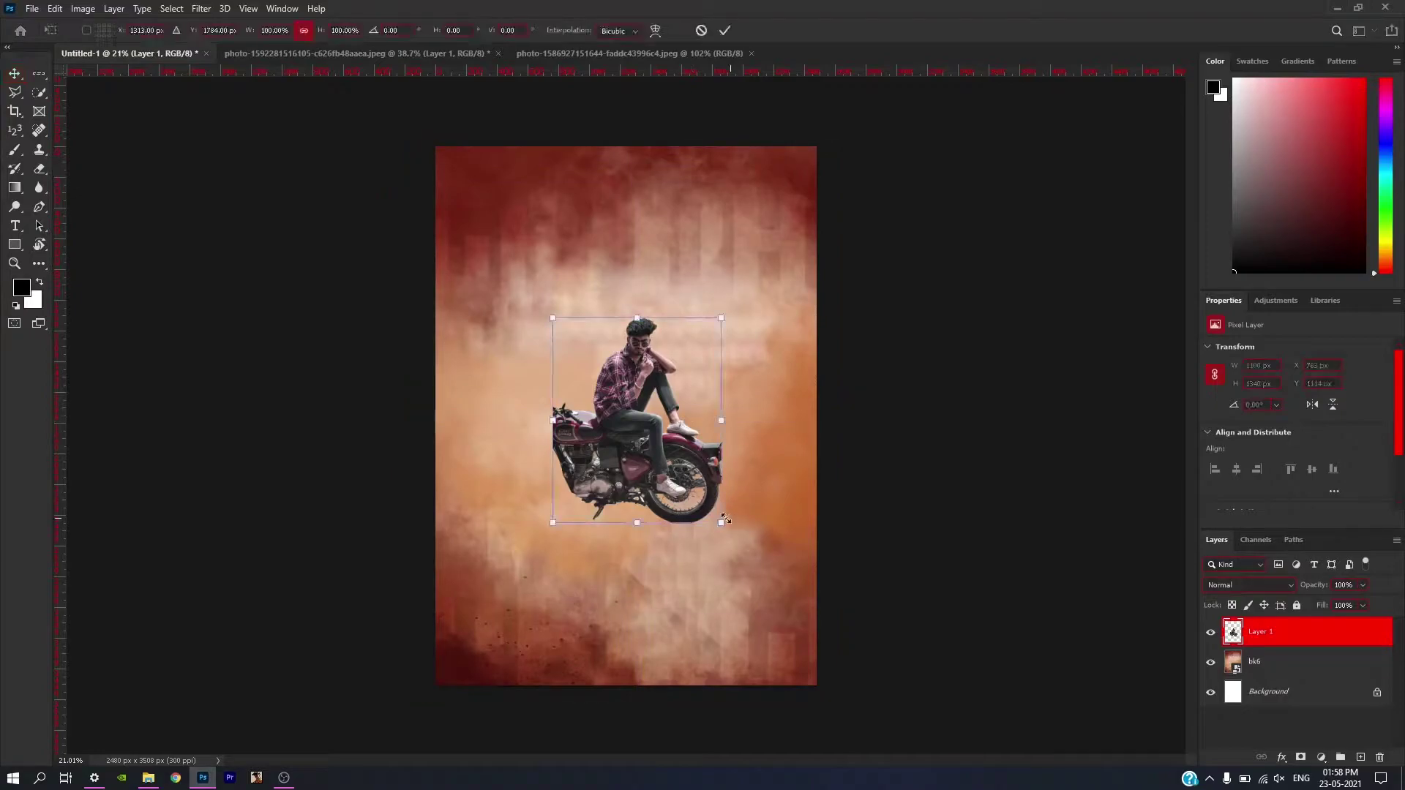
drag(744, 555, 824, 635)
drag(704, 417, 633, 432)
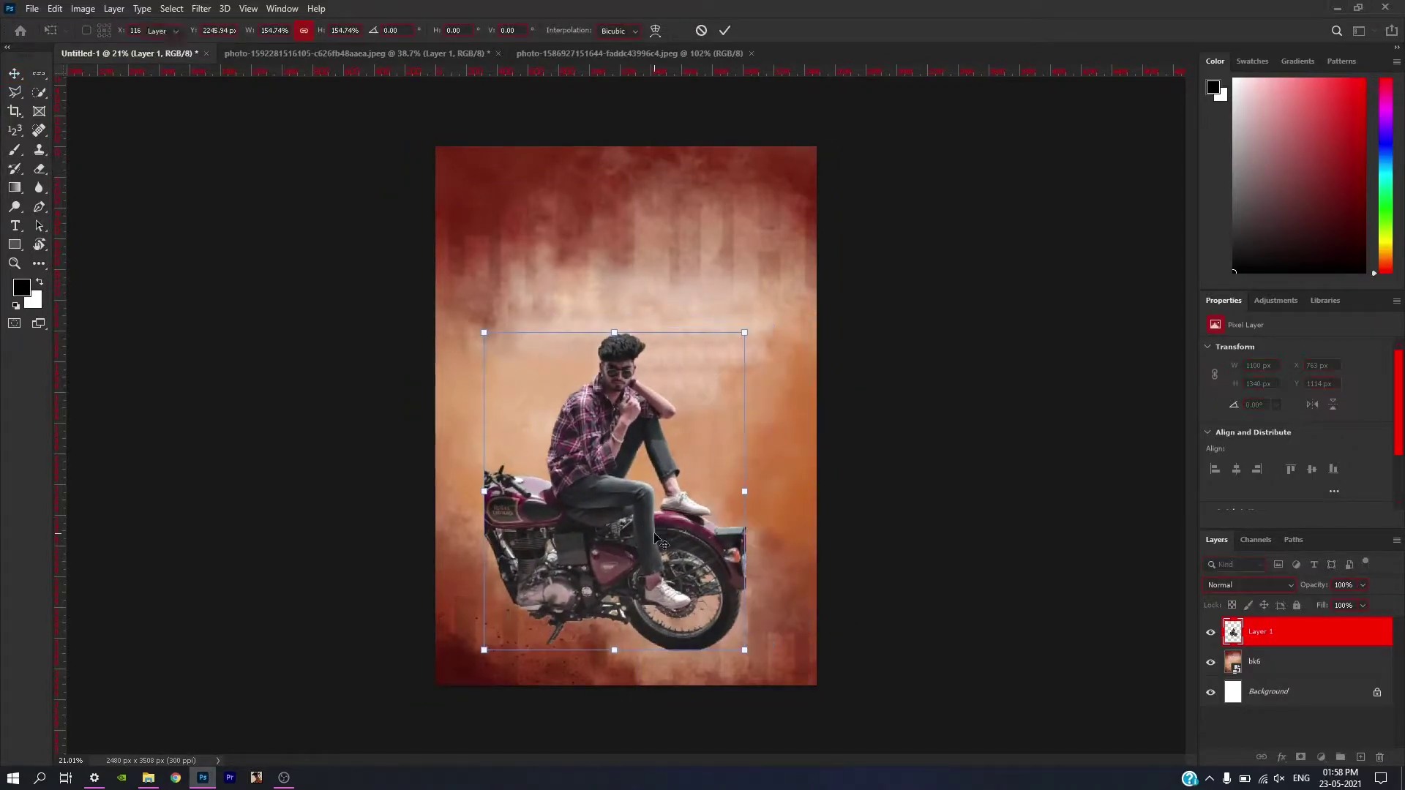
key(Return)
scroll(633, 431, up, 1)
scroll(629, 431, up, 3)
scroll(629, 431, down, 2)
scroll(629, 432, up, 1)
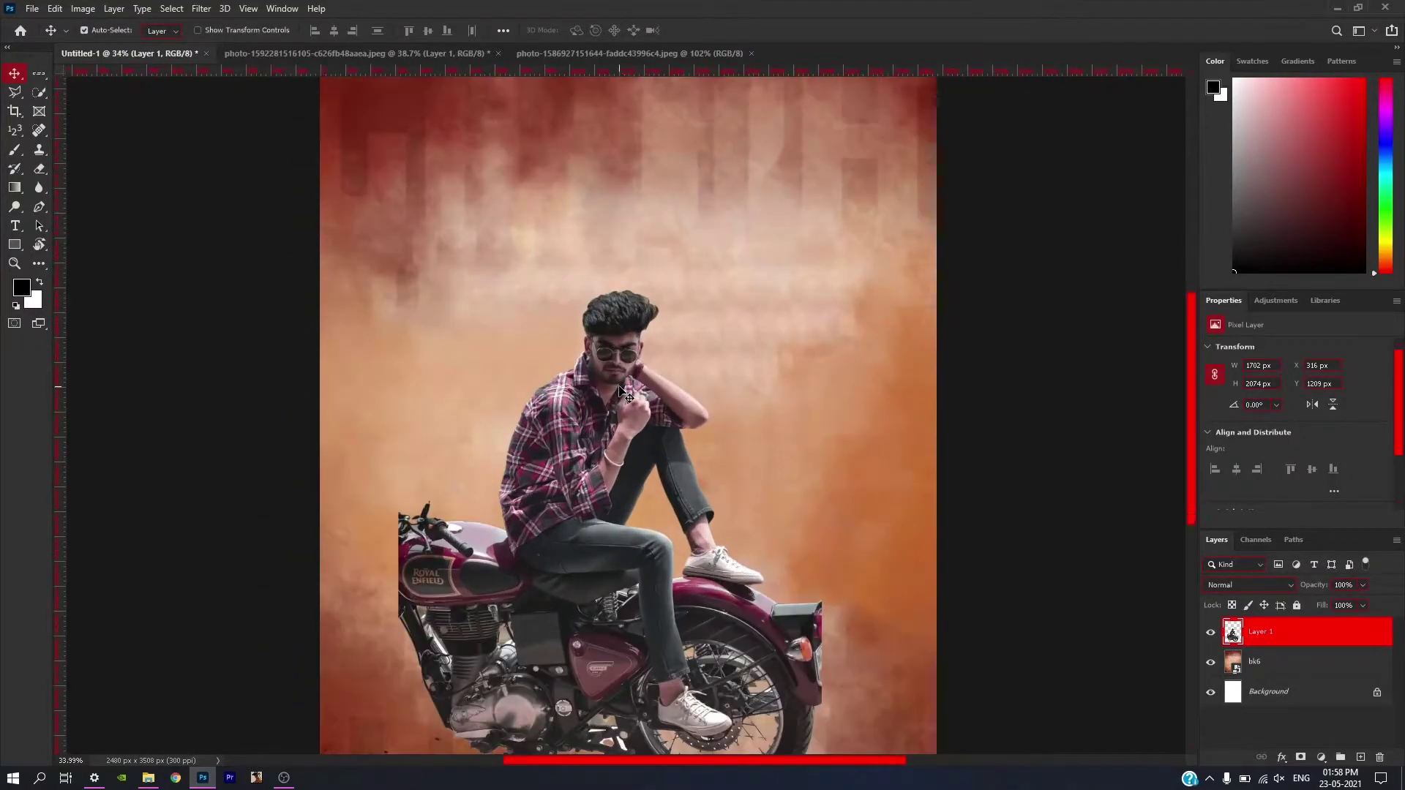
scroll(630, 432, down, 1)
click(609, 53)
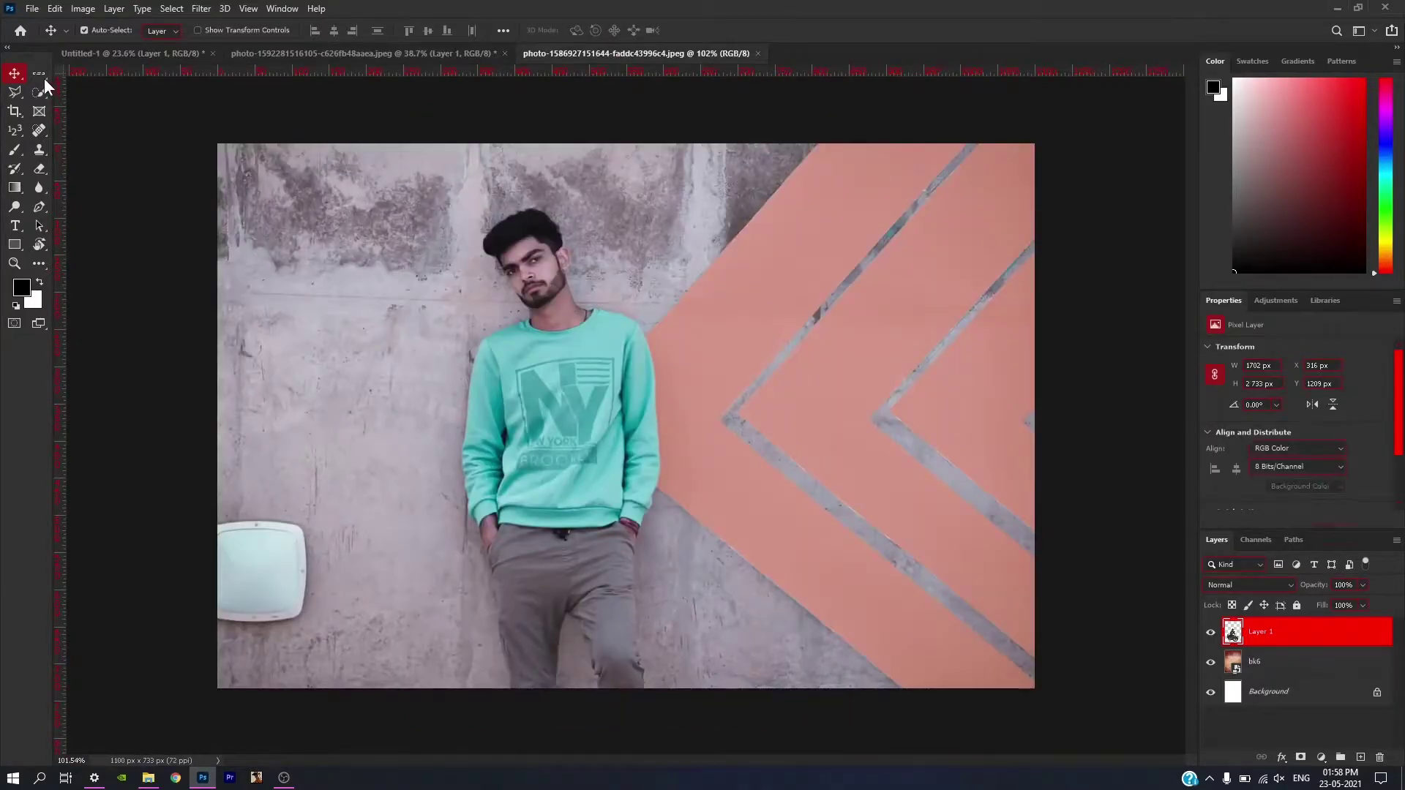
Quick-select the man in the teal sweater and copy him onto his own layer.
key(w)
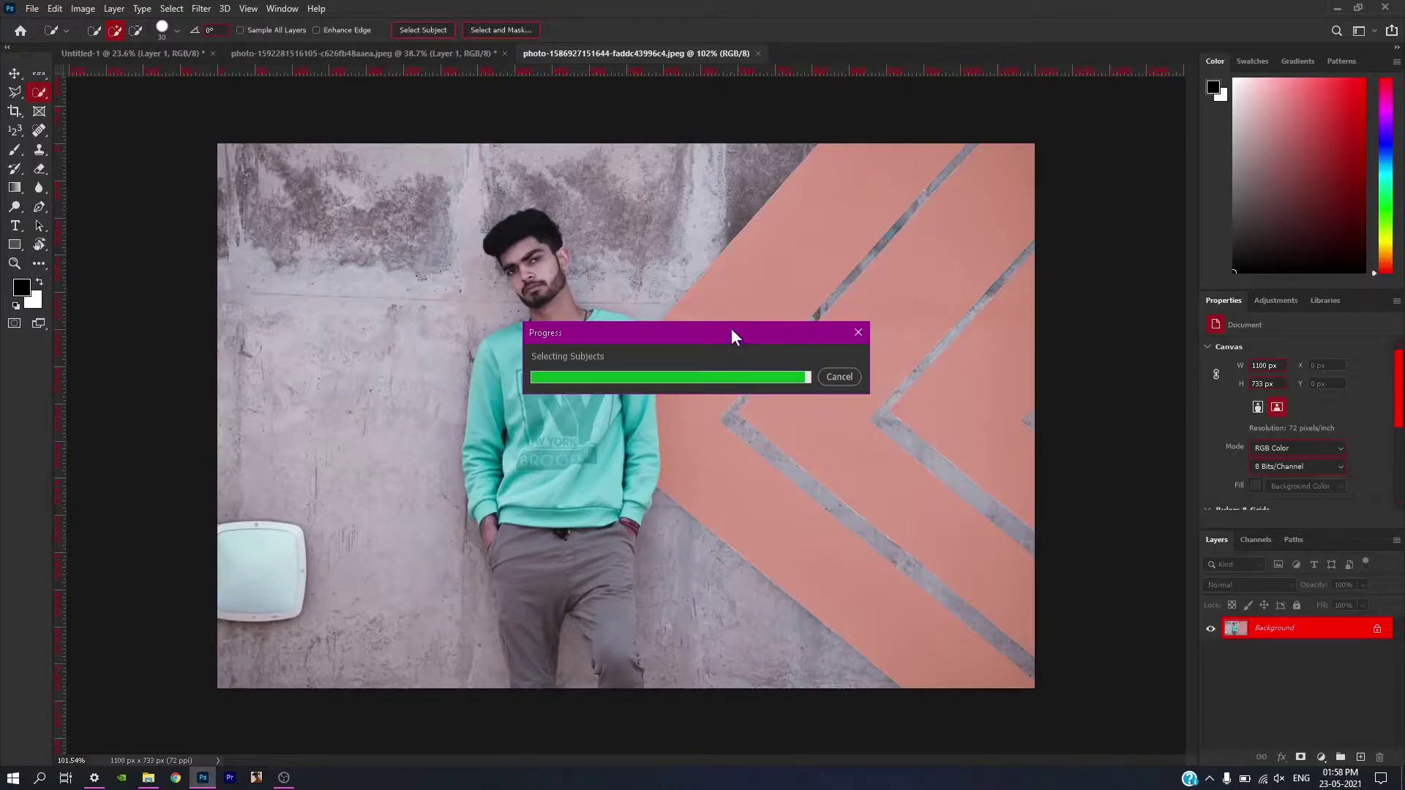
scroll(542, 253, up, 3)
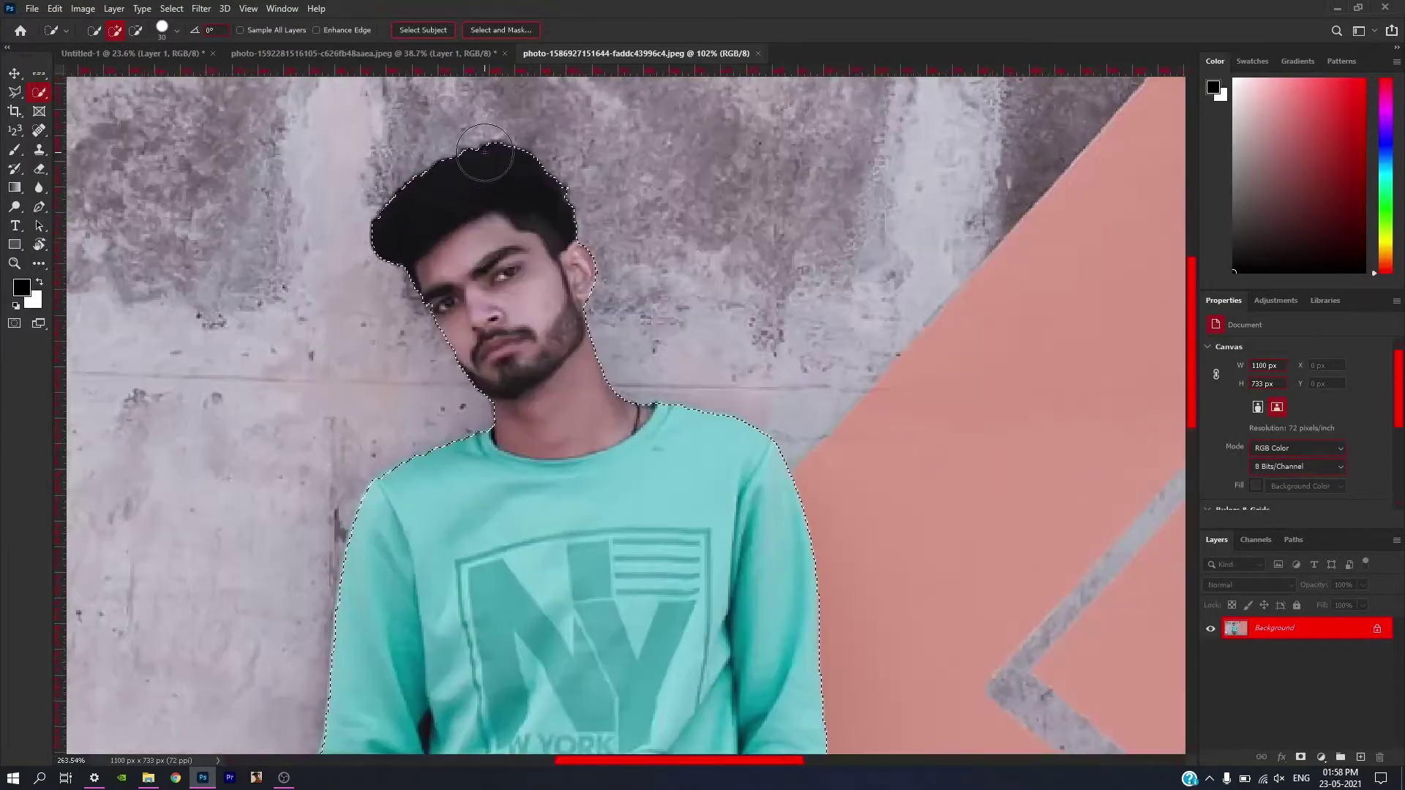
scroll(543, 258, up, 2)
scroll(543, 255, down, 4)
key(ctrl+j)
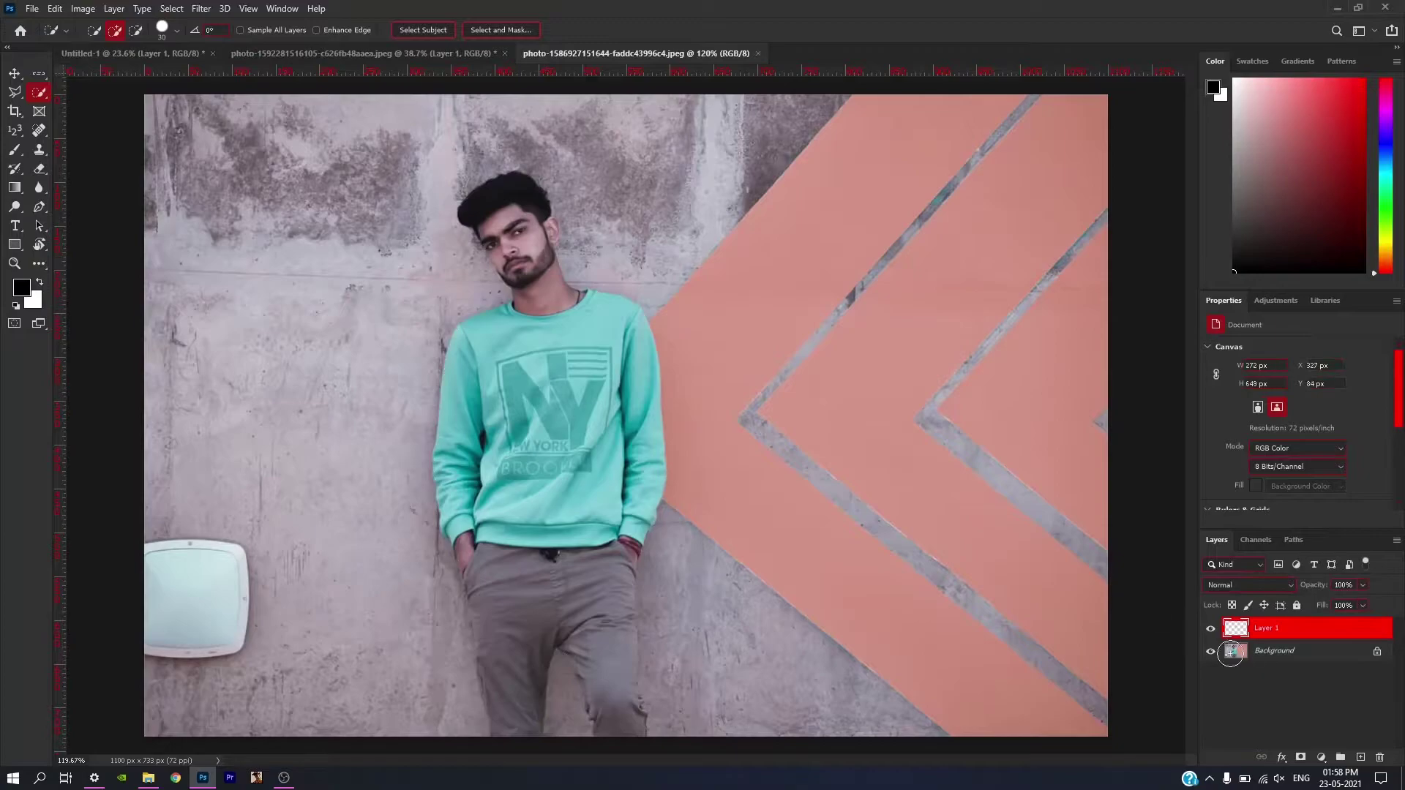
scroll(626, 415, down, 2)
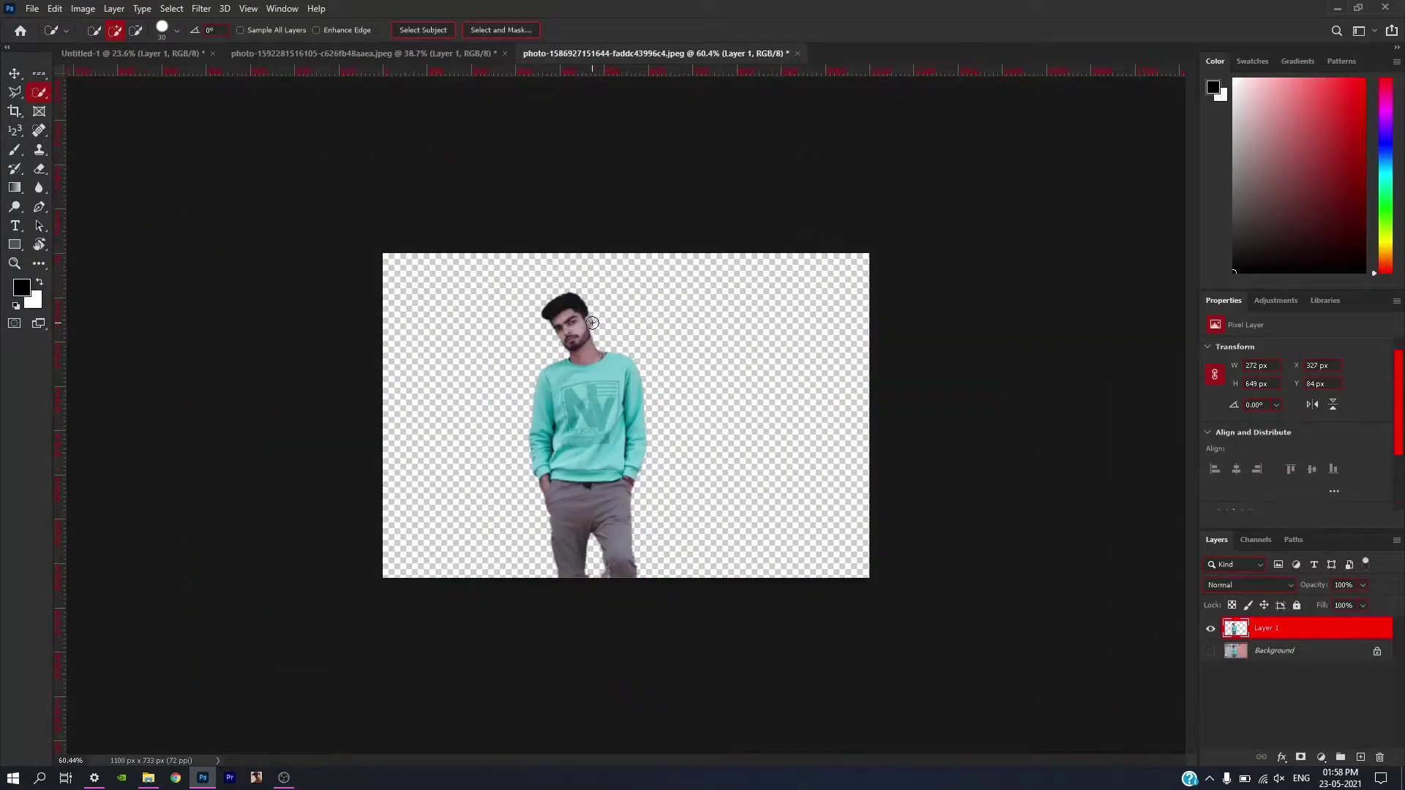
scroll(625, 414, up, 1)
Bring the teal-sweater man onto the poster, enlarge him beside the rider, and layer him behind.
key(v)
mouse_move(576, 371)
mouse_down()
mouse_move(164, 76)
mouse_move(175, 56)
mouse_up()
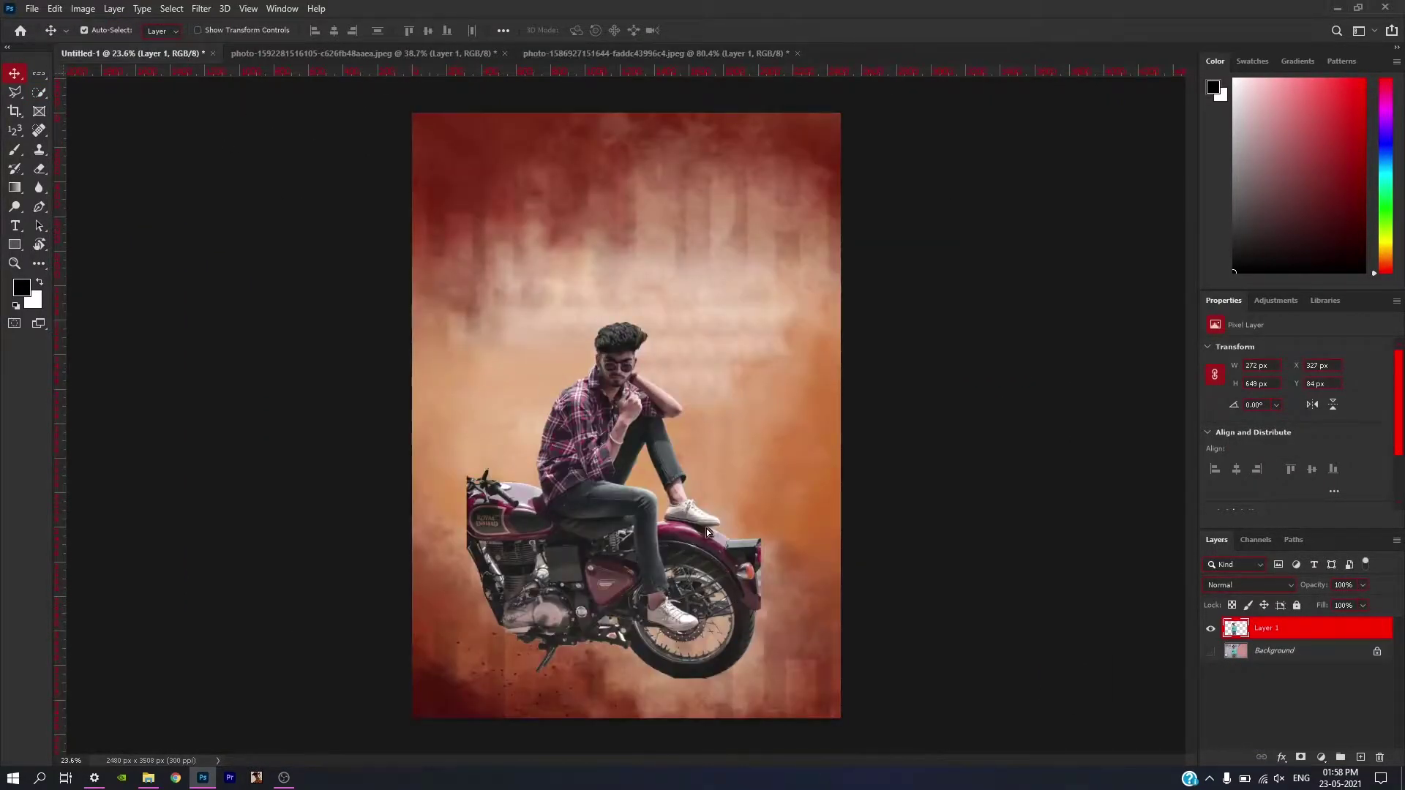
drag(705, 528, 706, 529)
key(ctrl+t)
drag(729, 583, 842, 775)
drag(756, 613, 687, 393)
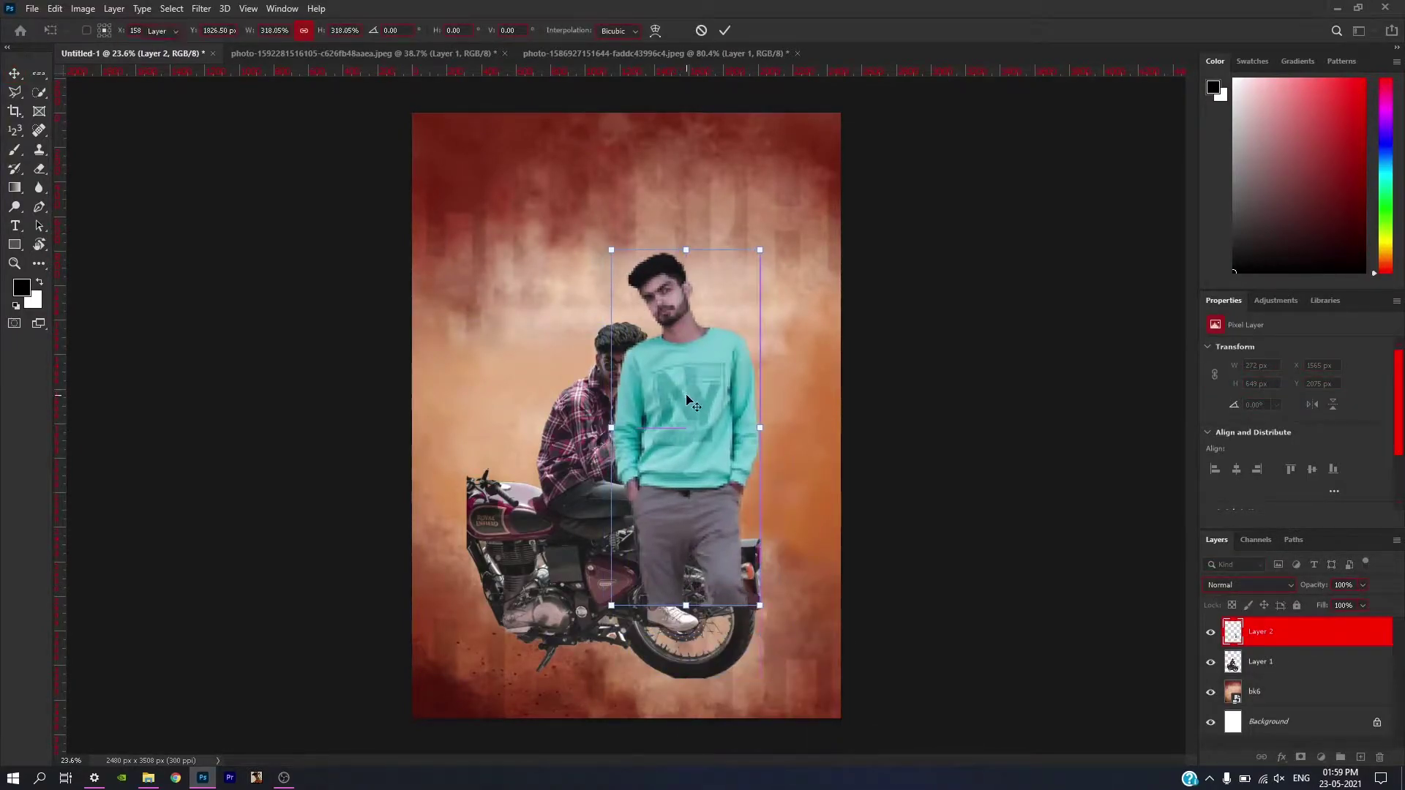
key(Return)
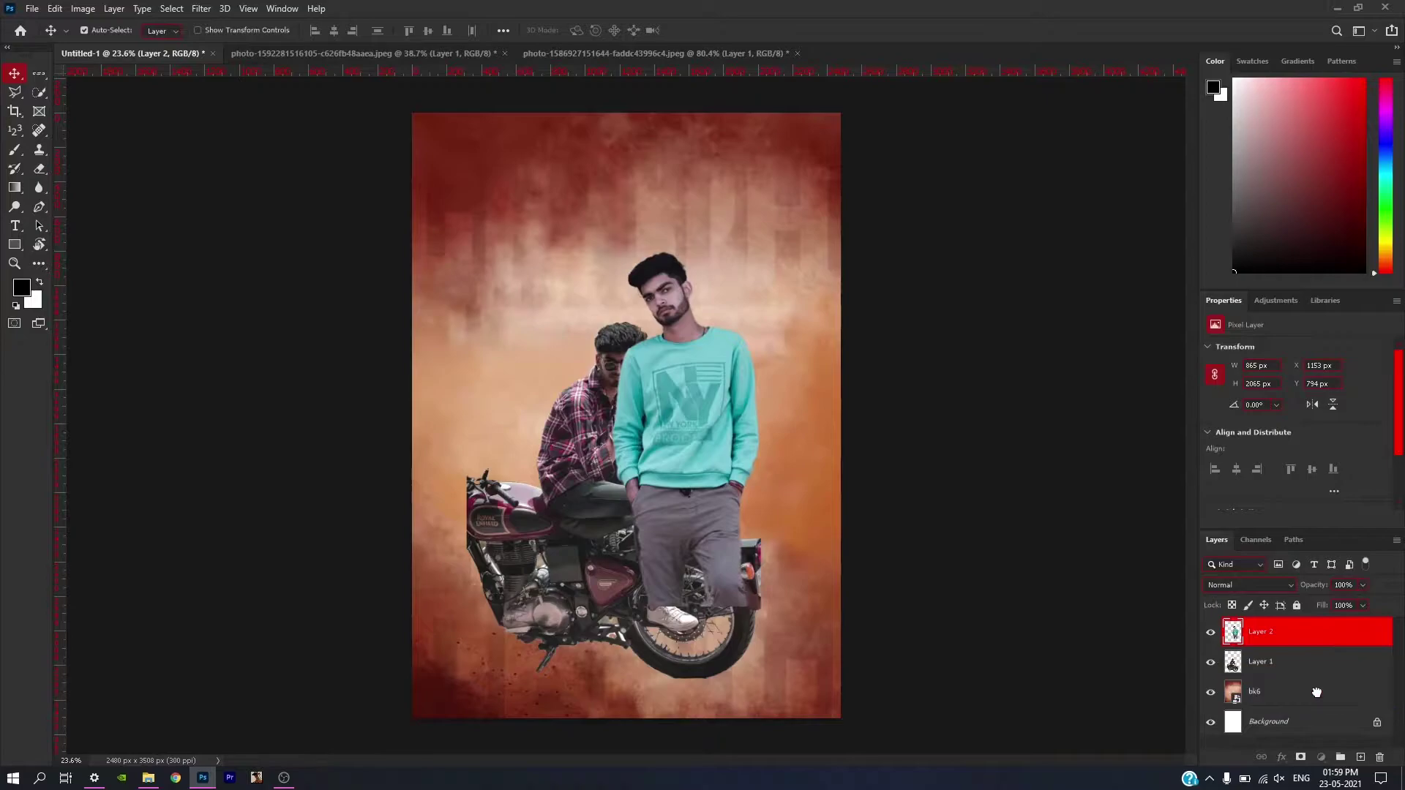
drag(1317, 692, 1310, 677)
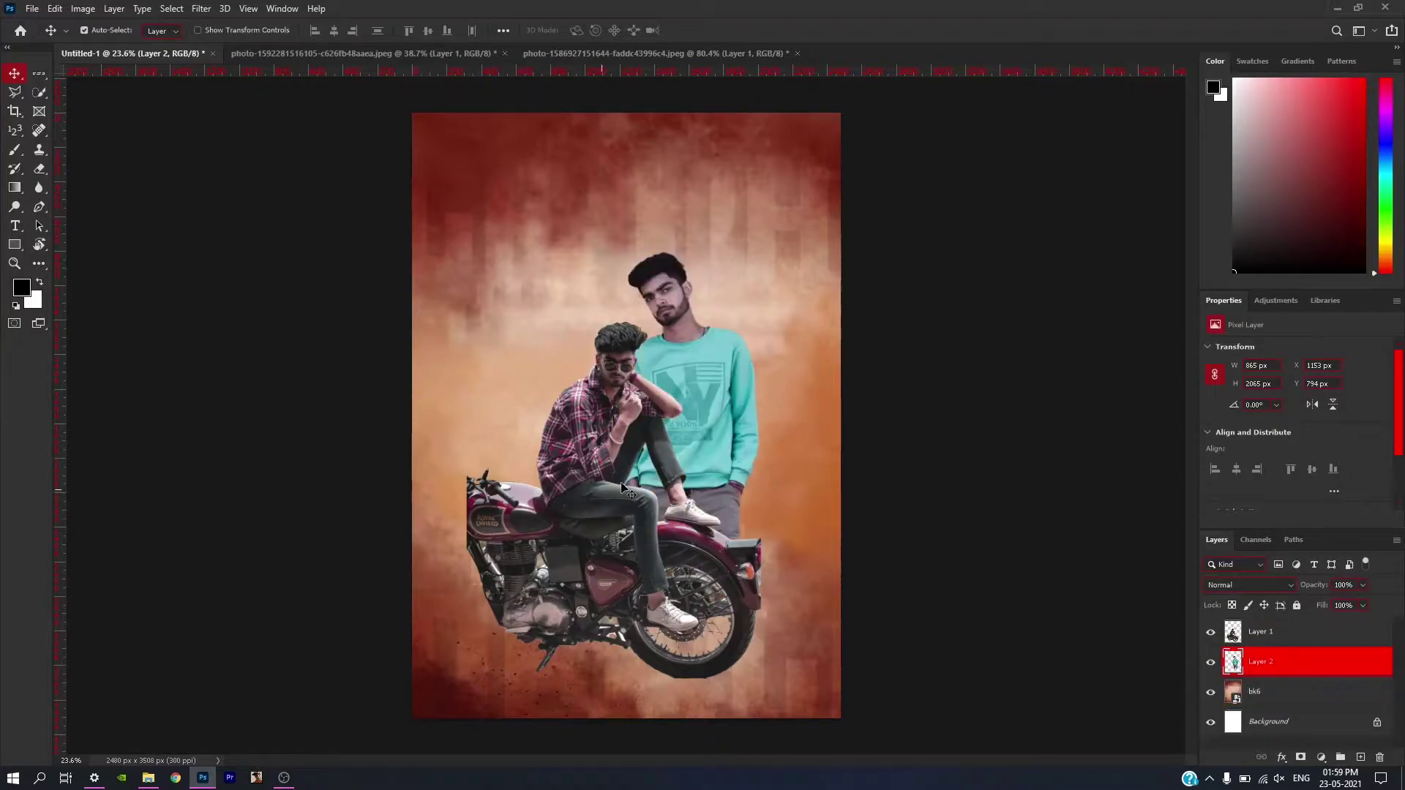
Enlarge the rider and motorcycle and shift them up-left to fill the lower poster.
click(1257, 634)
key(ctrl+minus)
key(ctrl+t)
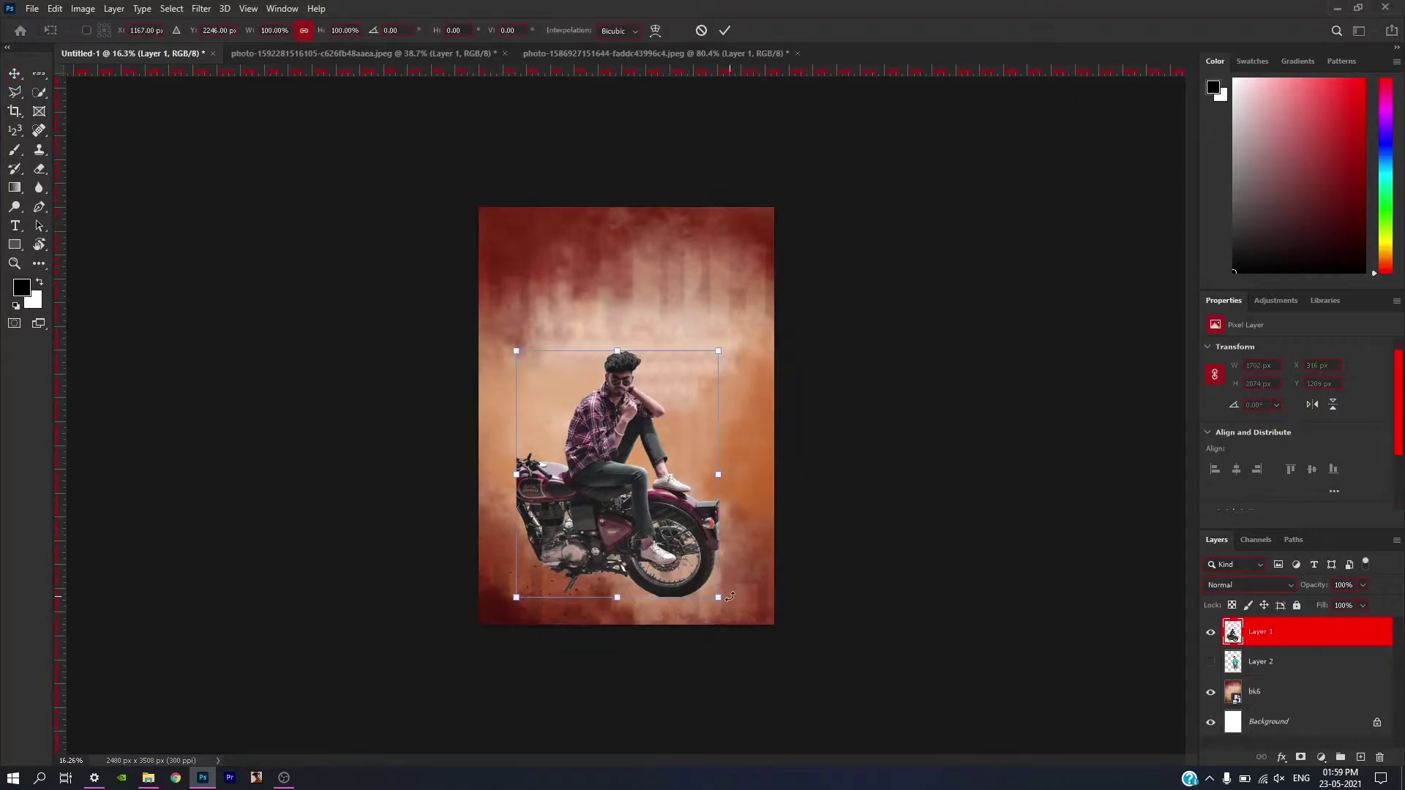
drag(730, 597, 805, 728)
drag(723, 613, 685, 562)
key(Return)
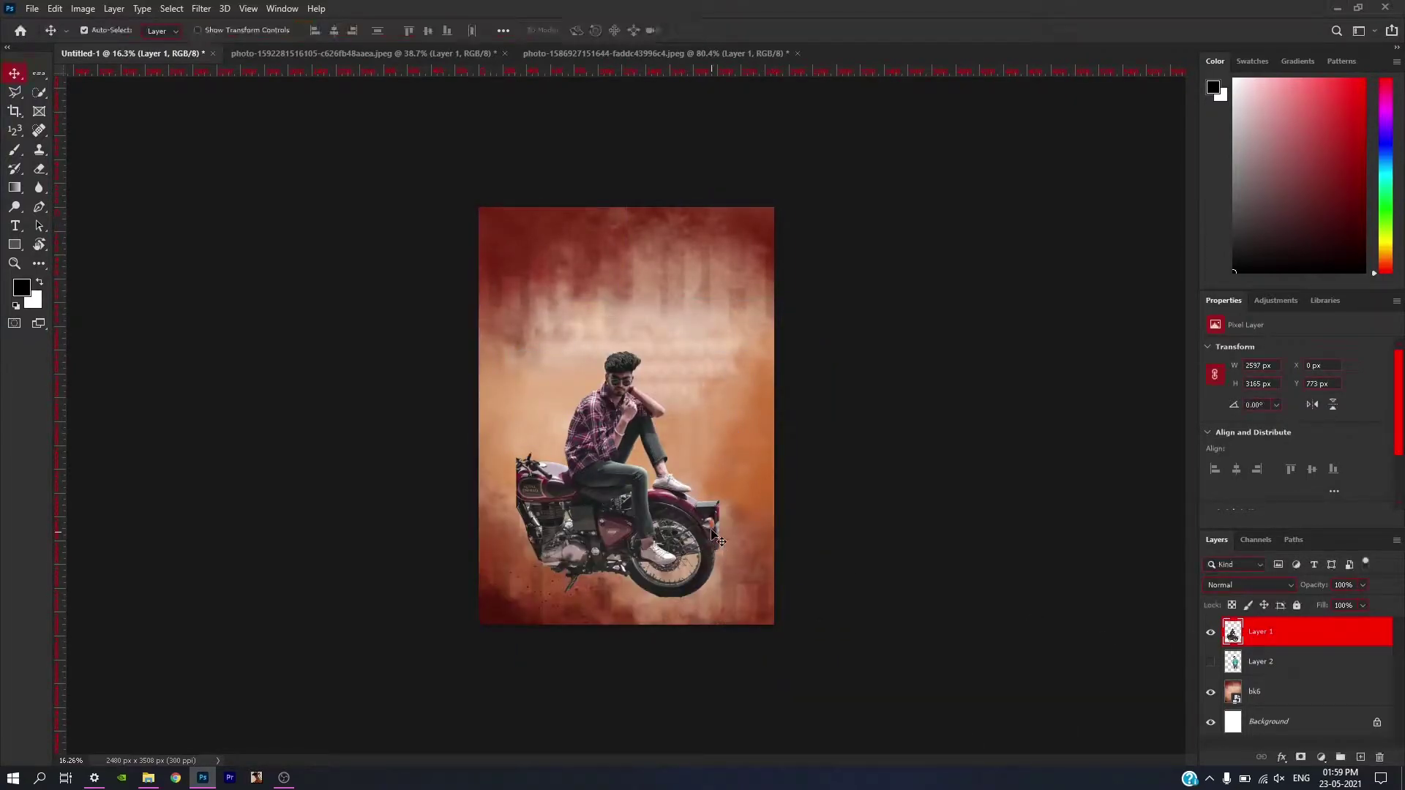
key(ctrl+t)
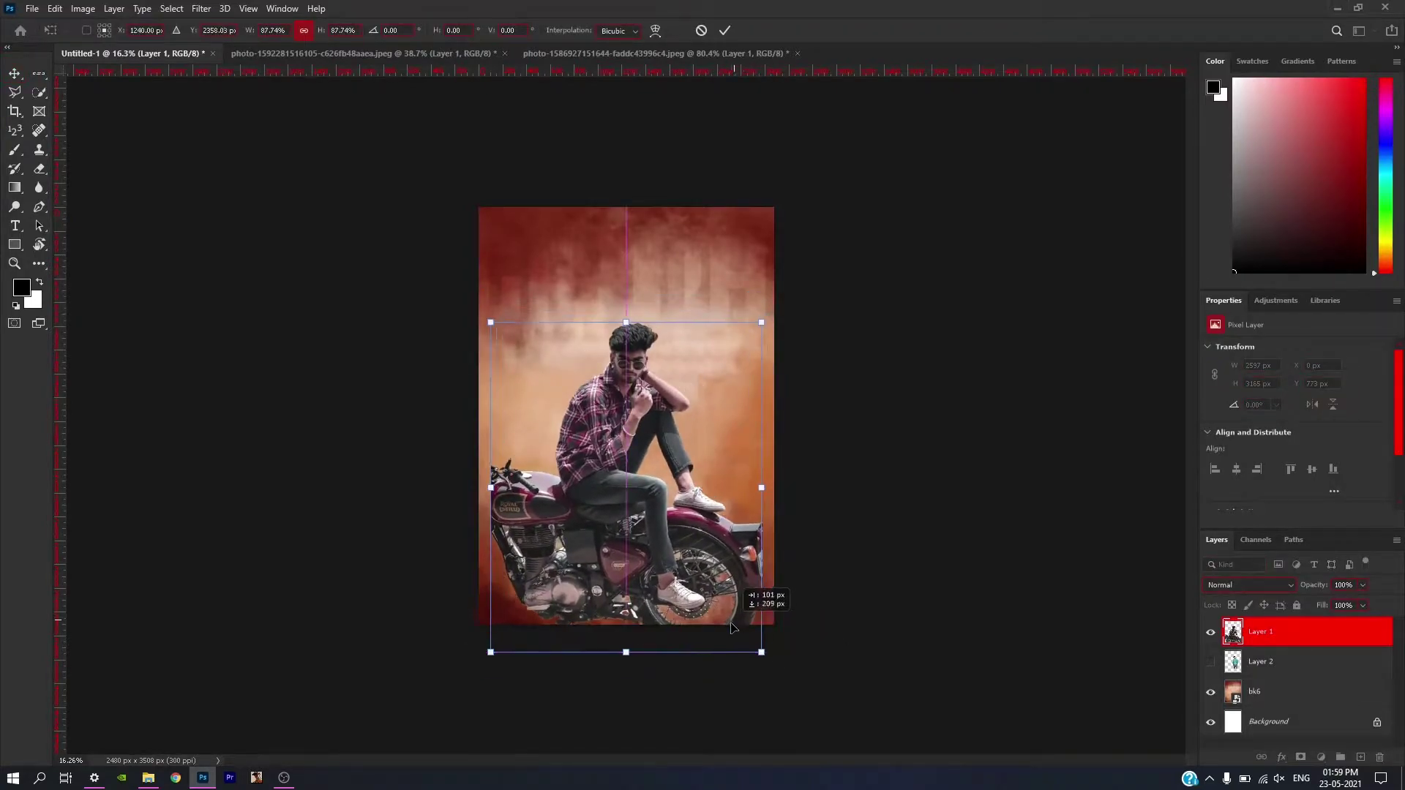
drag(774, 660, 732, 628)
Apply the rider's resize, add a layer mask, and set up a large soft round brush.
key(Return)
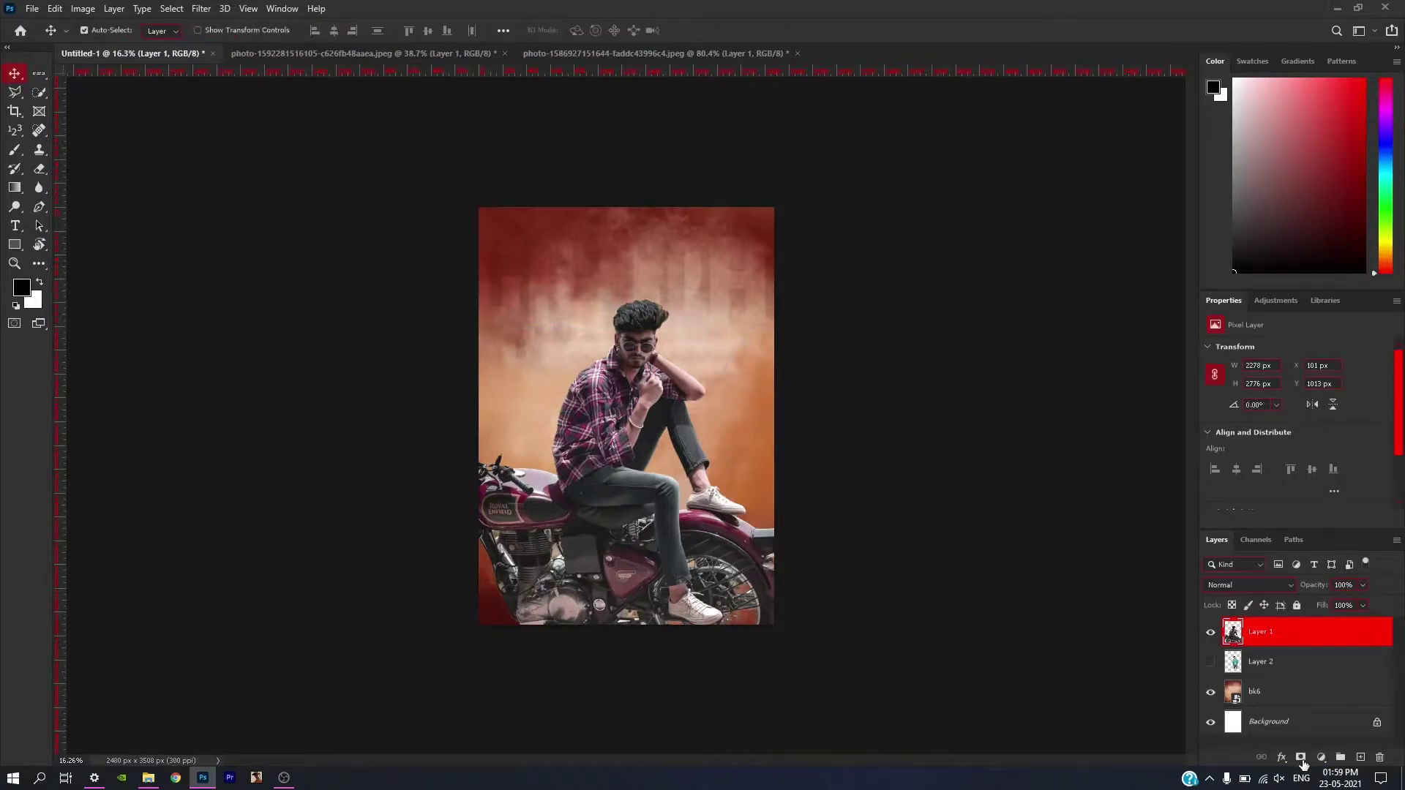
click(1301, 758)
key(b)
key(ctrl+plus)
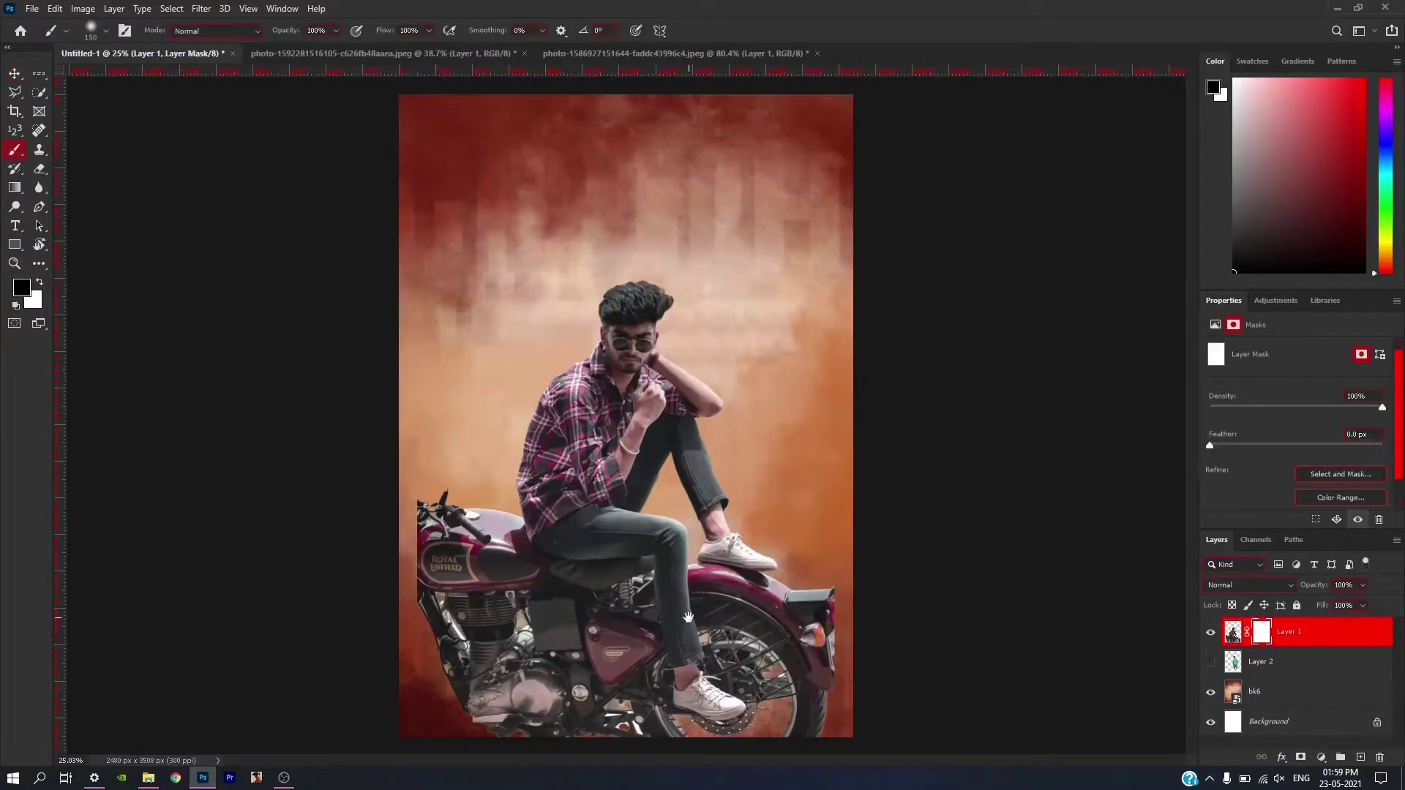
scroll(554, 591, up, 5)
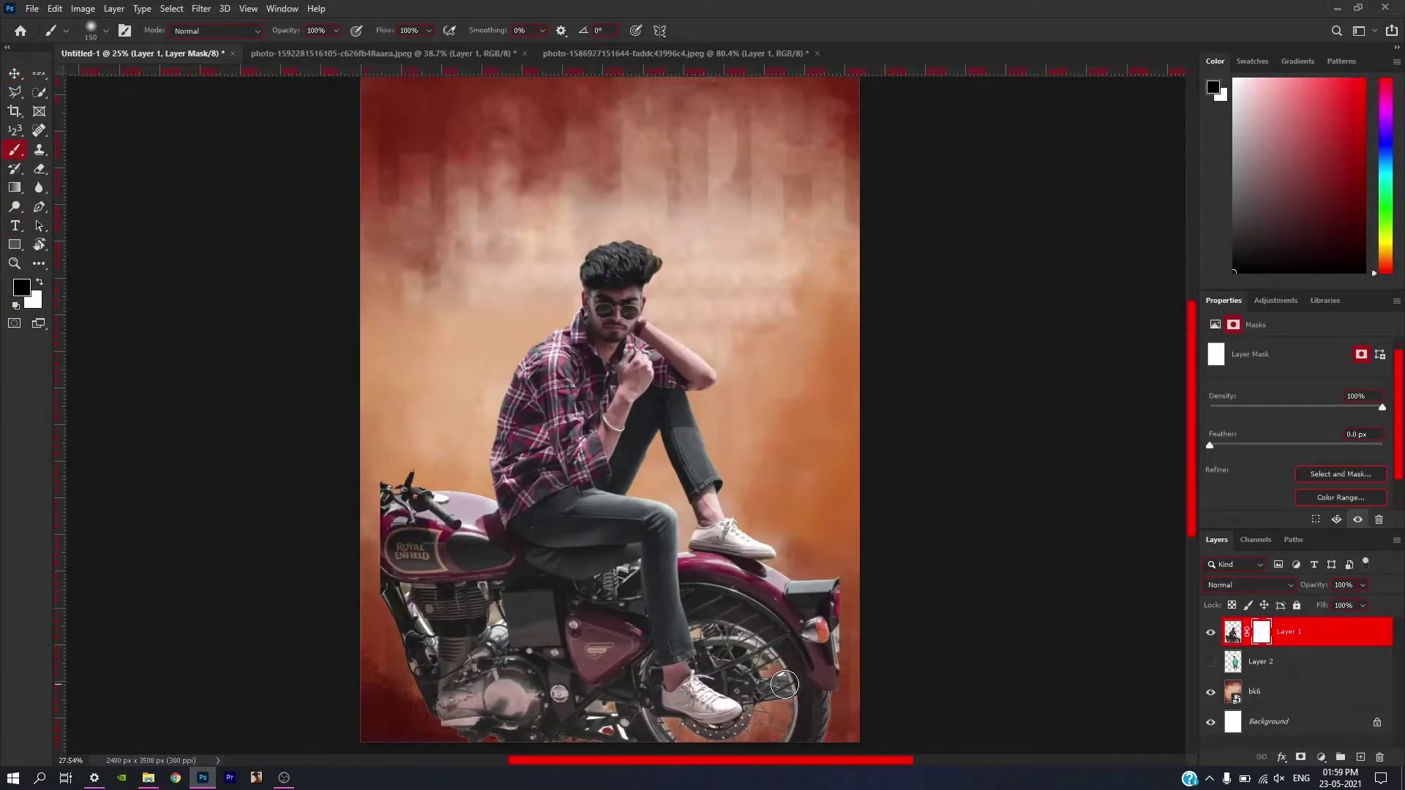
mouse_move(796, 675)
mouse_down()
mouse_move(837, 451)
mouse_move(853, 474)
mouse_up()
key(bracketright)
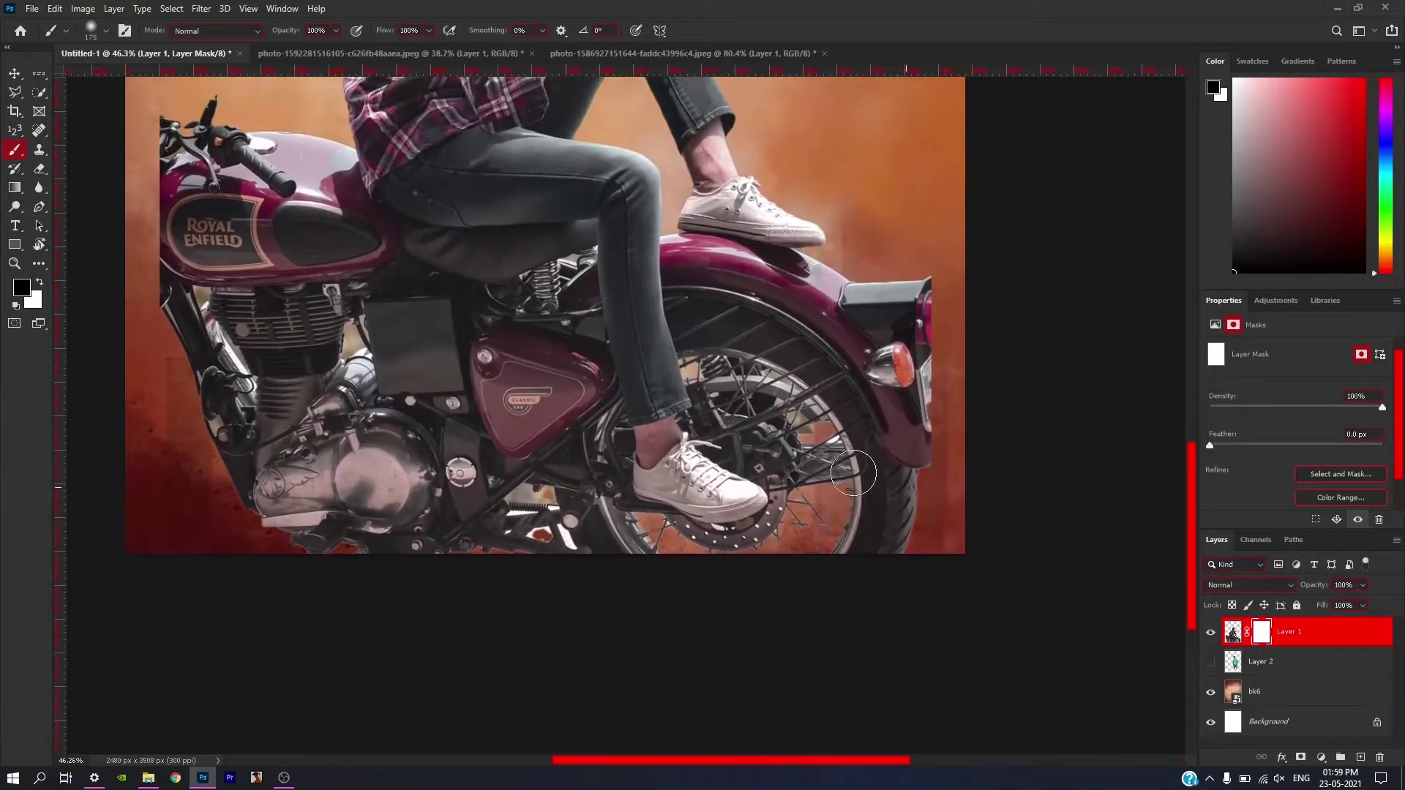
key(bracketright)
key(bracketright)
key(bracketright)
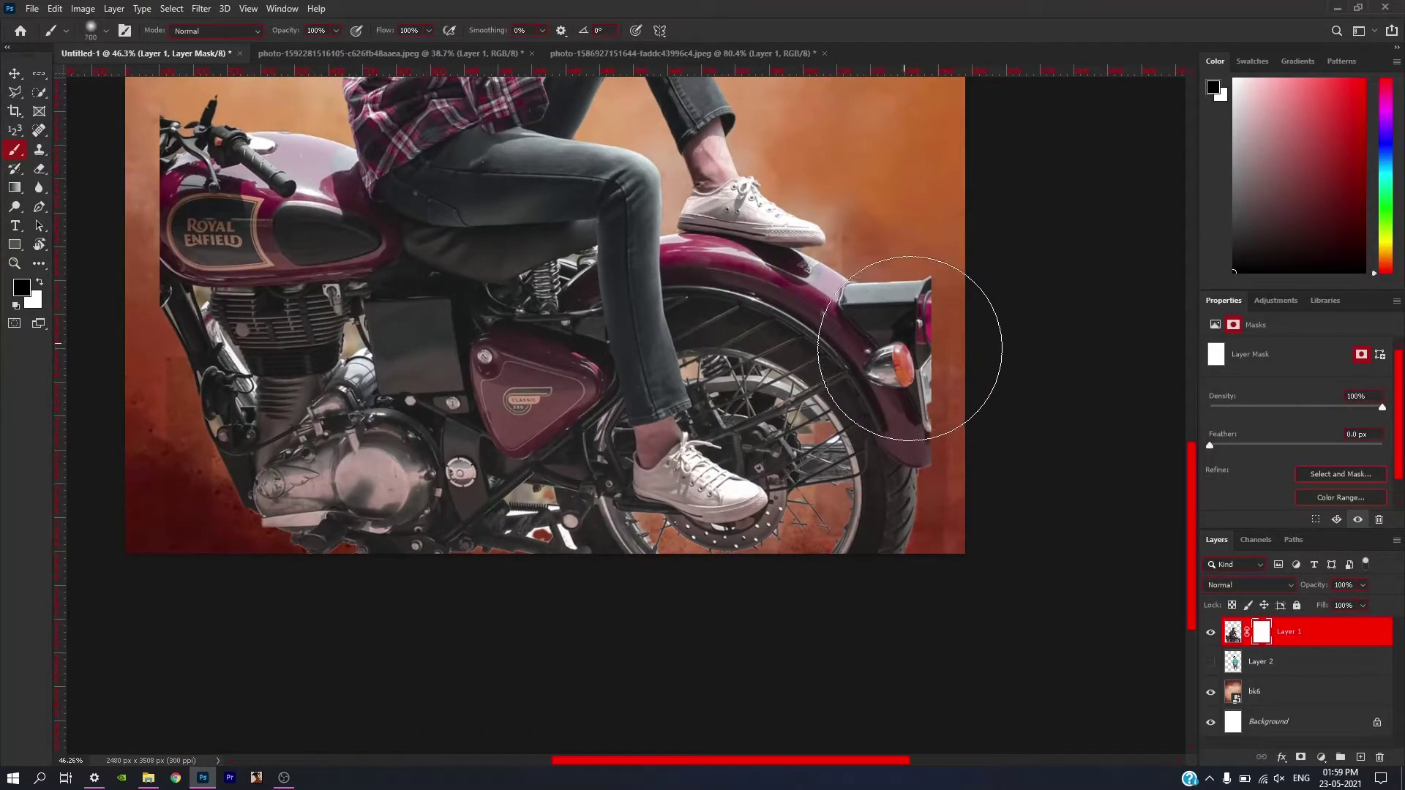
right_click(919, 353)
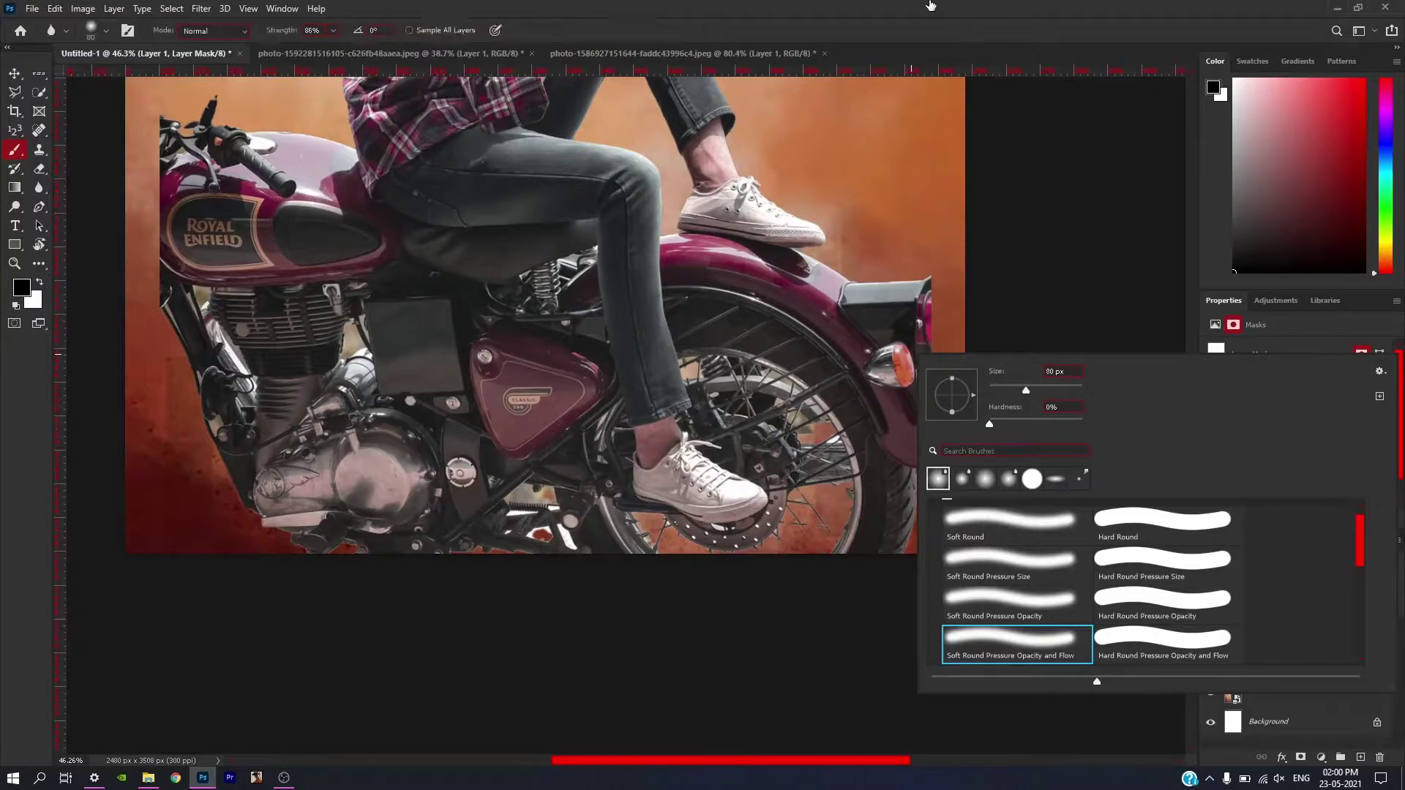
key(r)
key(bracketright)
key(bracketright)
key(bracketright)
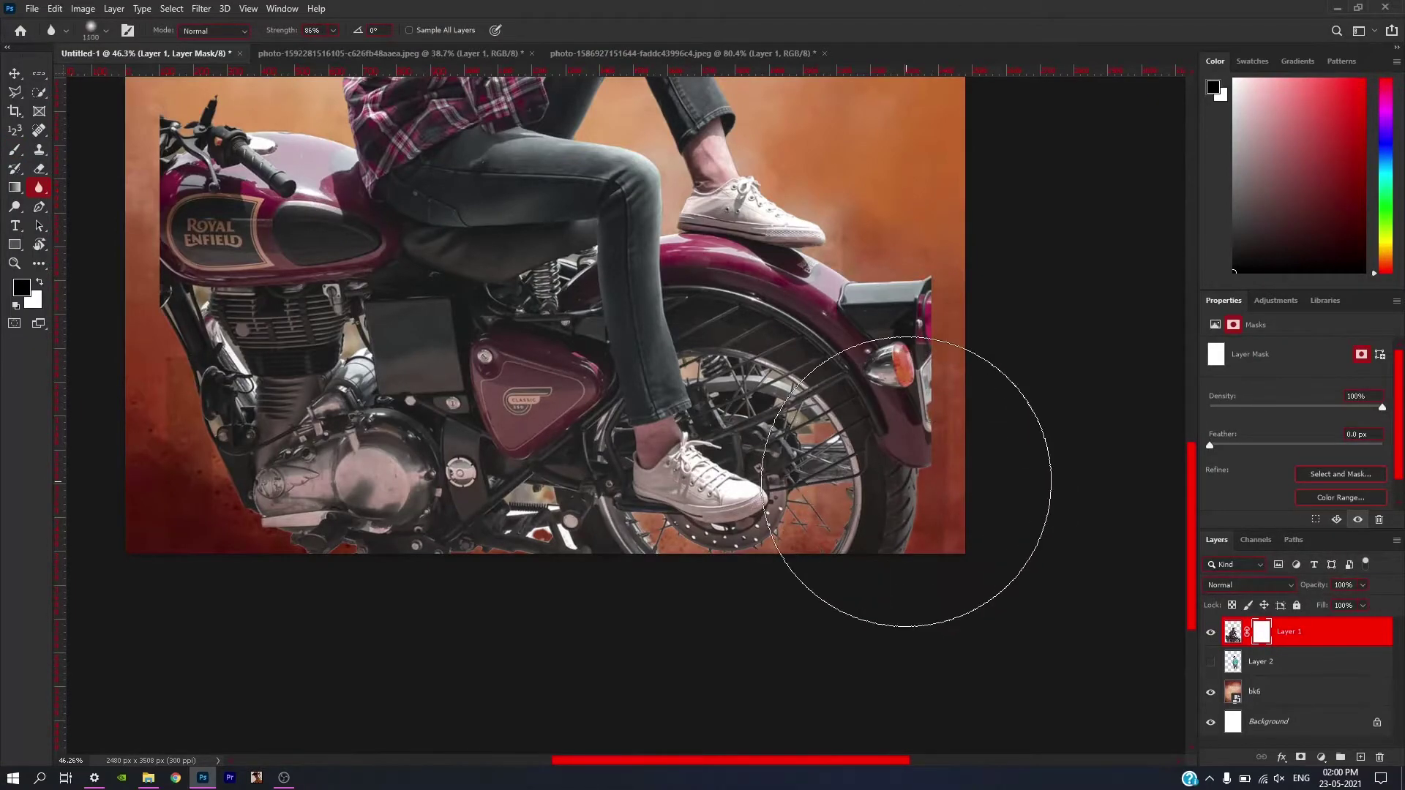
Paint the mask to fade the rear wheel and bike bottom into haze, then show the standing man.
click(14, 150)
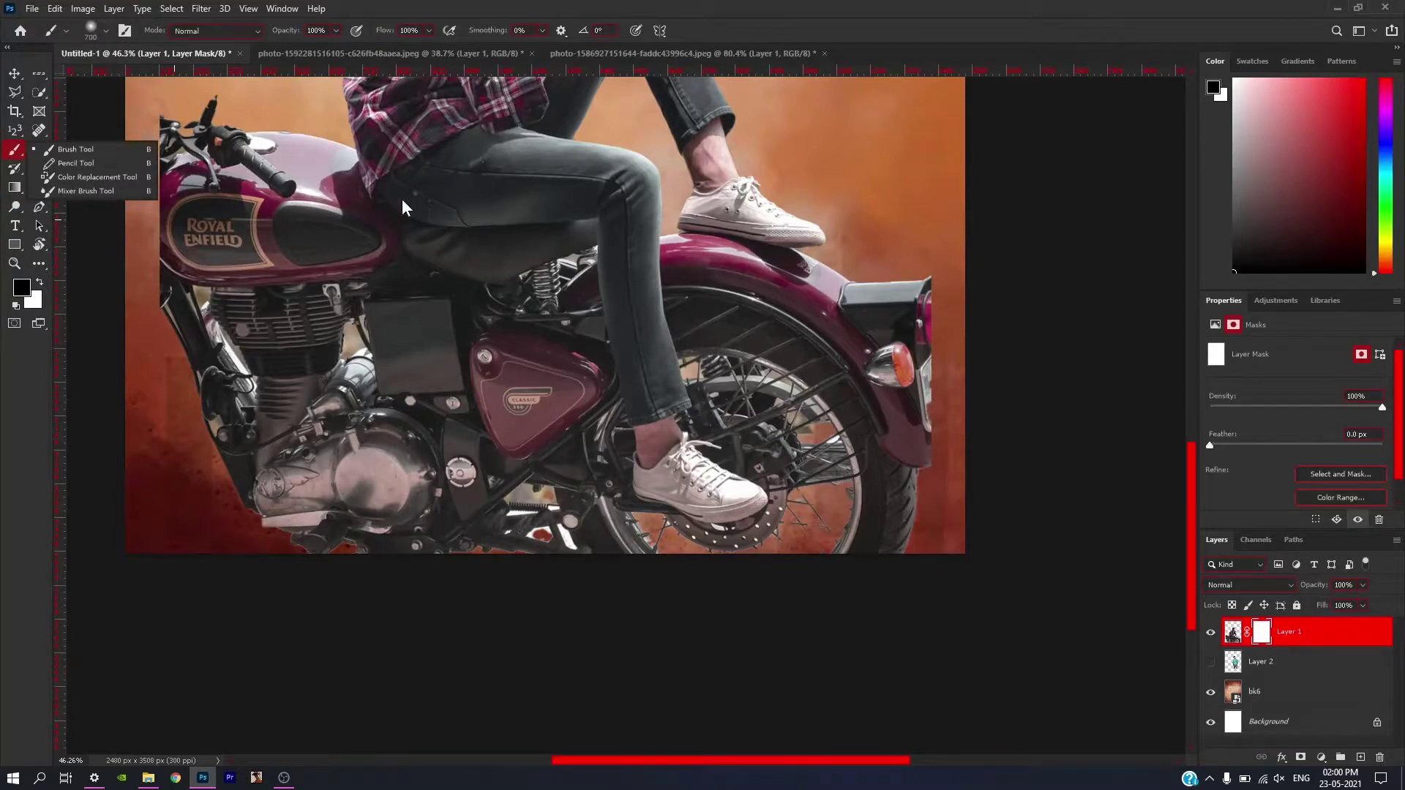
drag(776, 351, 842, 469)
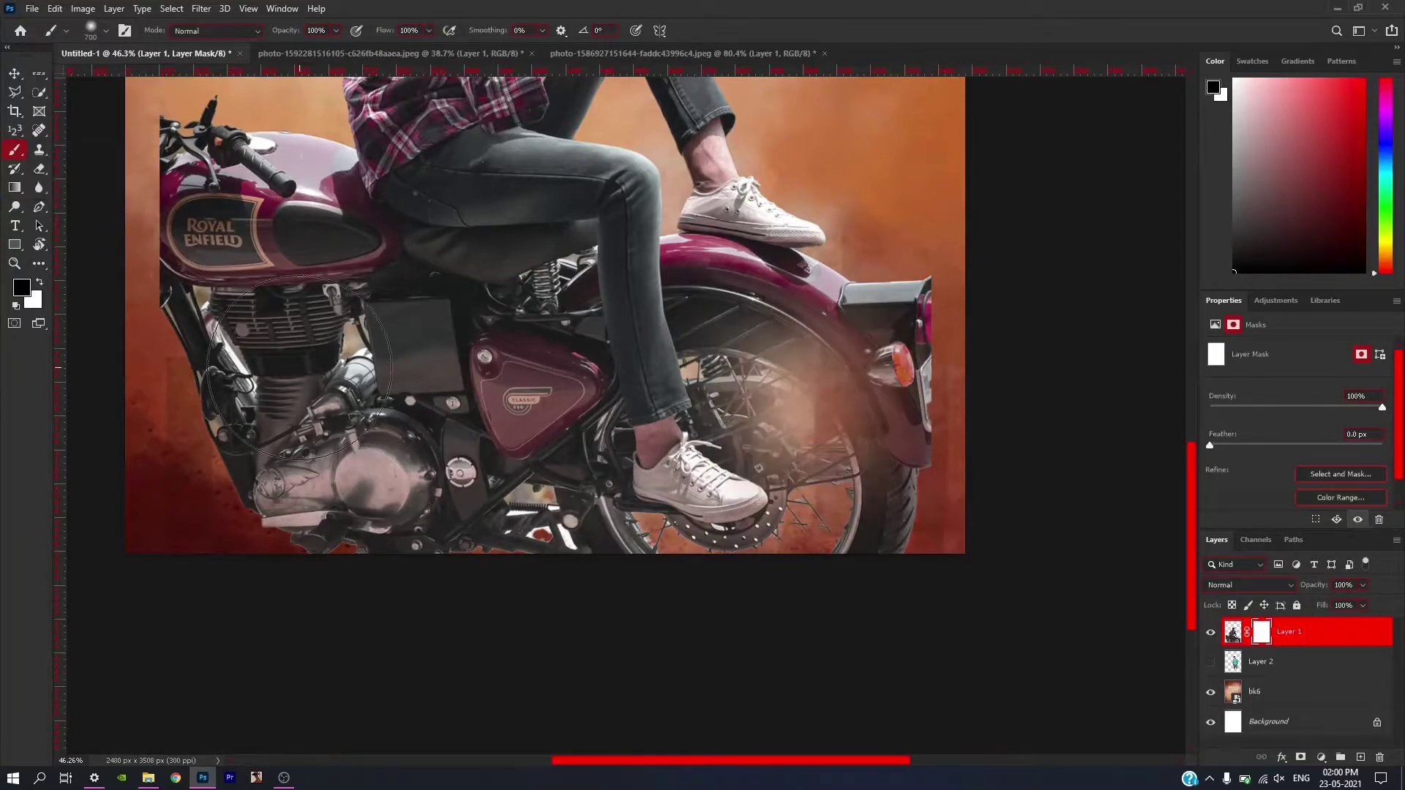
scroll(296, 364, down, 2)
mouse_move(809, 361)
mouse_down()
mouse_move(719, 538)
mouse_move(330, 486)
mouse_move(220, 440)
mouse_move(571, 502)
mouse_move(673, 483)
mouse_move(809, 339)
mouse_move(715, 439)
mouse_move(173, 370)
mouse_move(121, 255)
mouse_up()
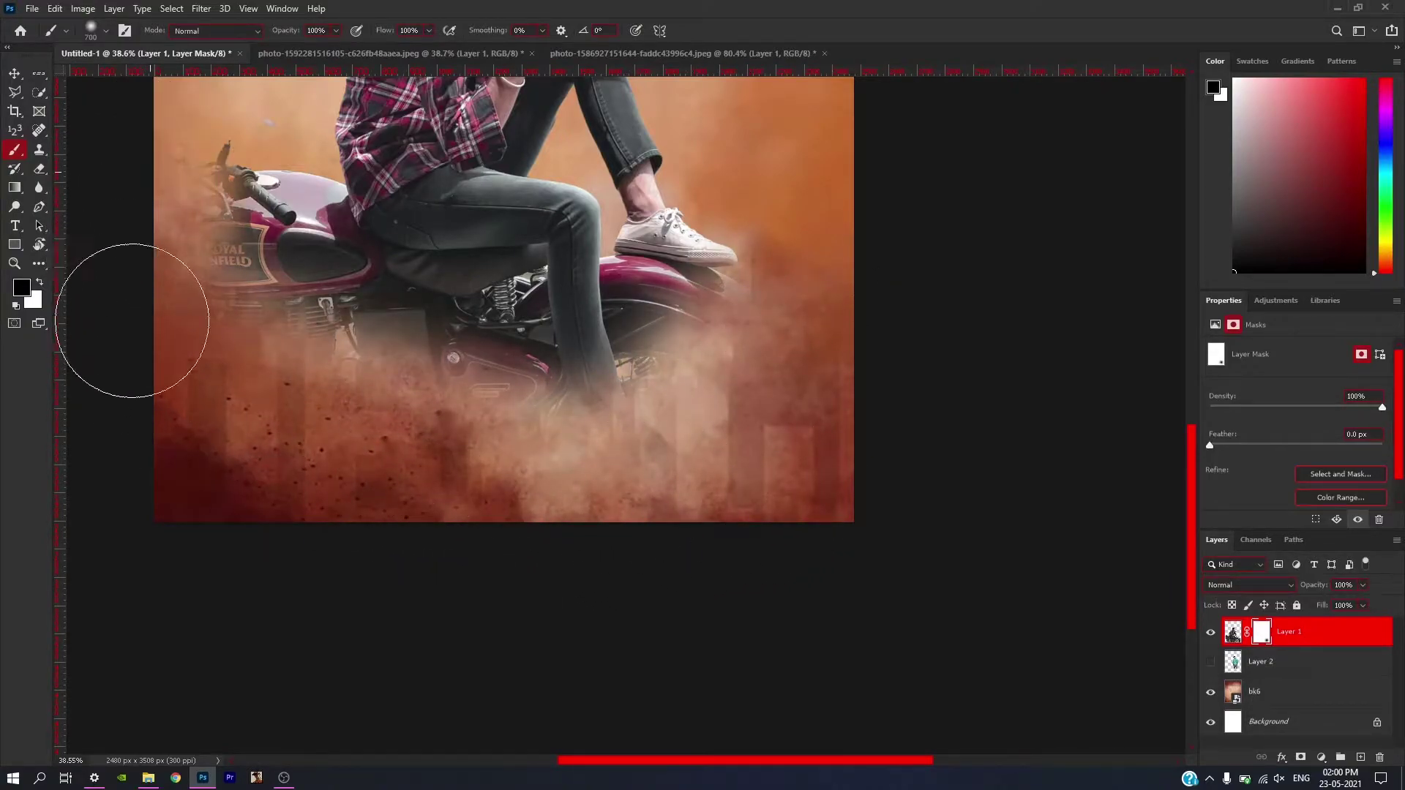
scroll(515, 479, down, 3)
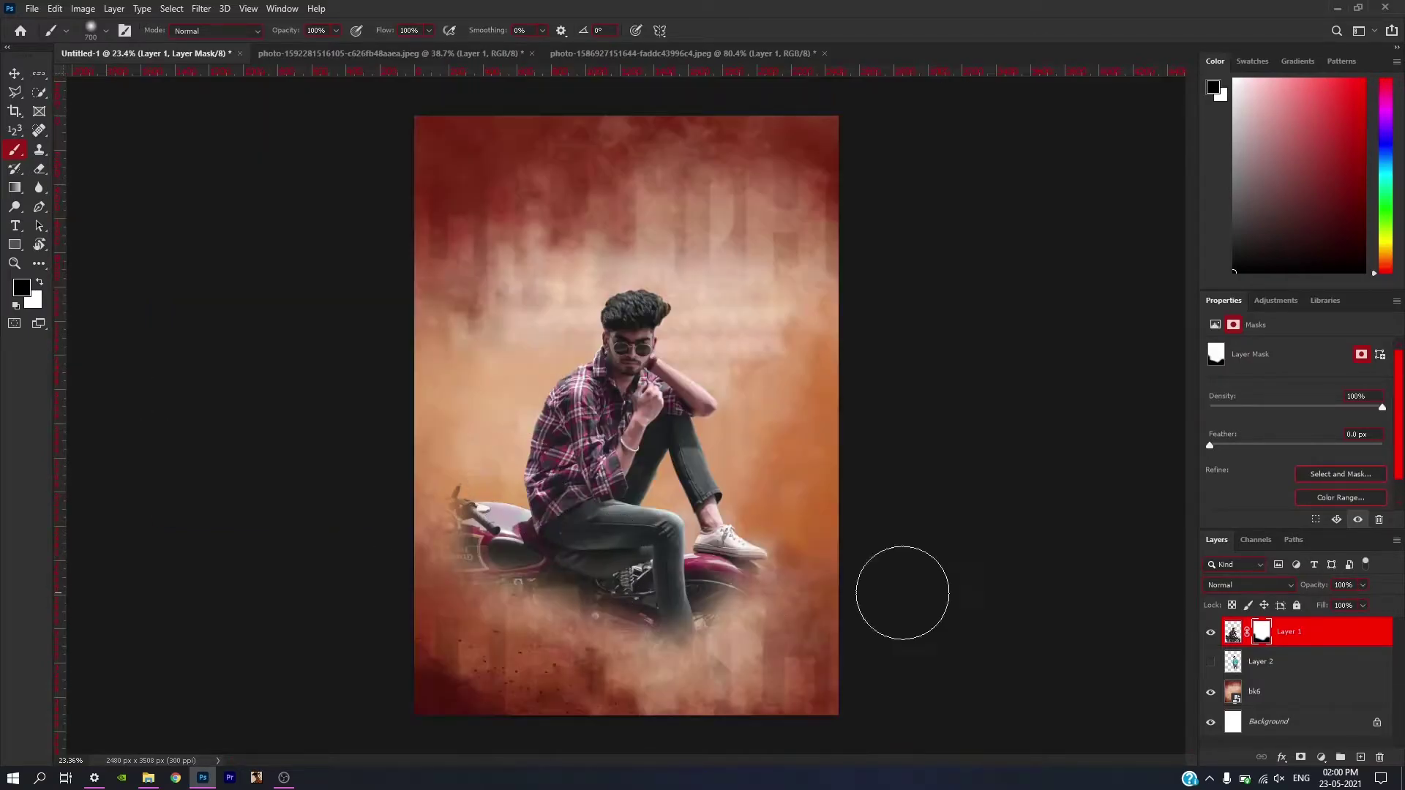
click(1211, 661)
Enlarge the standing man to about 124%, tilt him, and move him to the poster's left edge.
click(1294, 661)
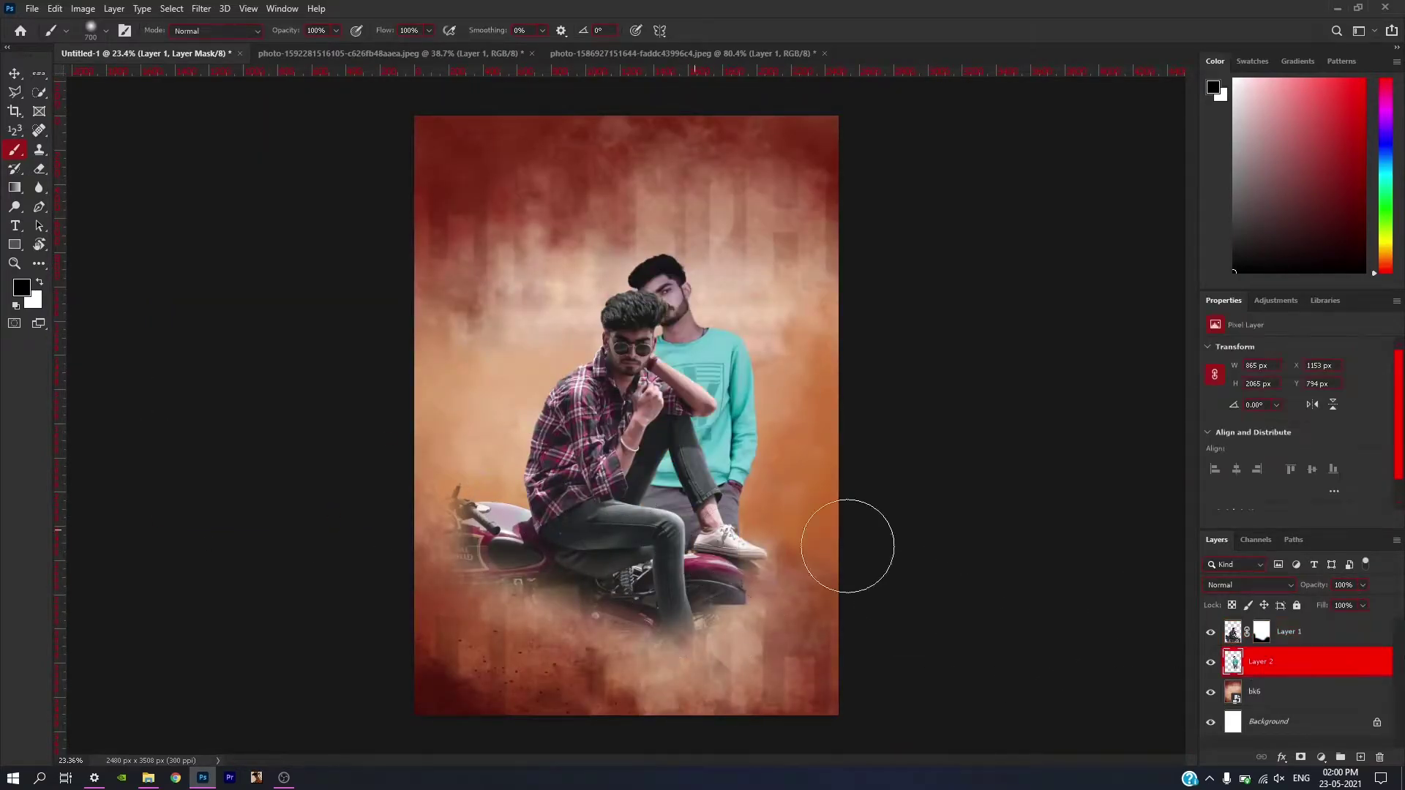
key(v)
scroll(730, 401, up, 1)
scroll(730, 401, down, 1)
key(ctrl+t)
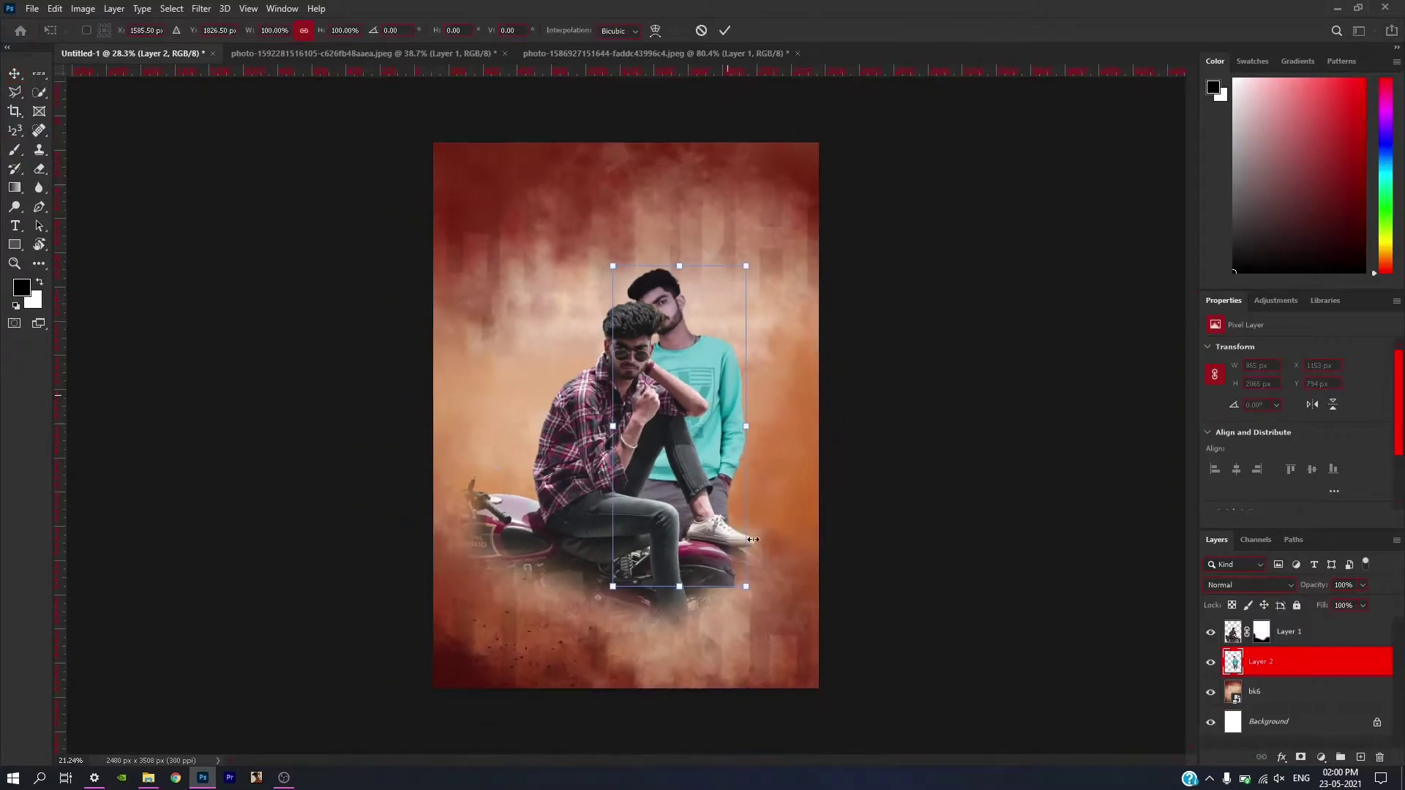
mouse_move(747, 584)
mouse_down()
mouse_move(799, 666)
mouse_move(840, 665)
mouse_up()
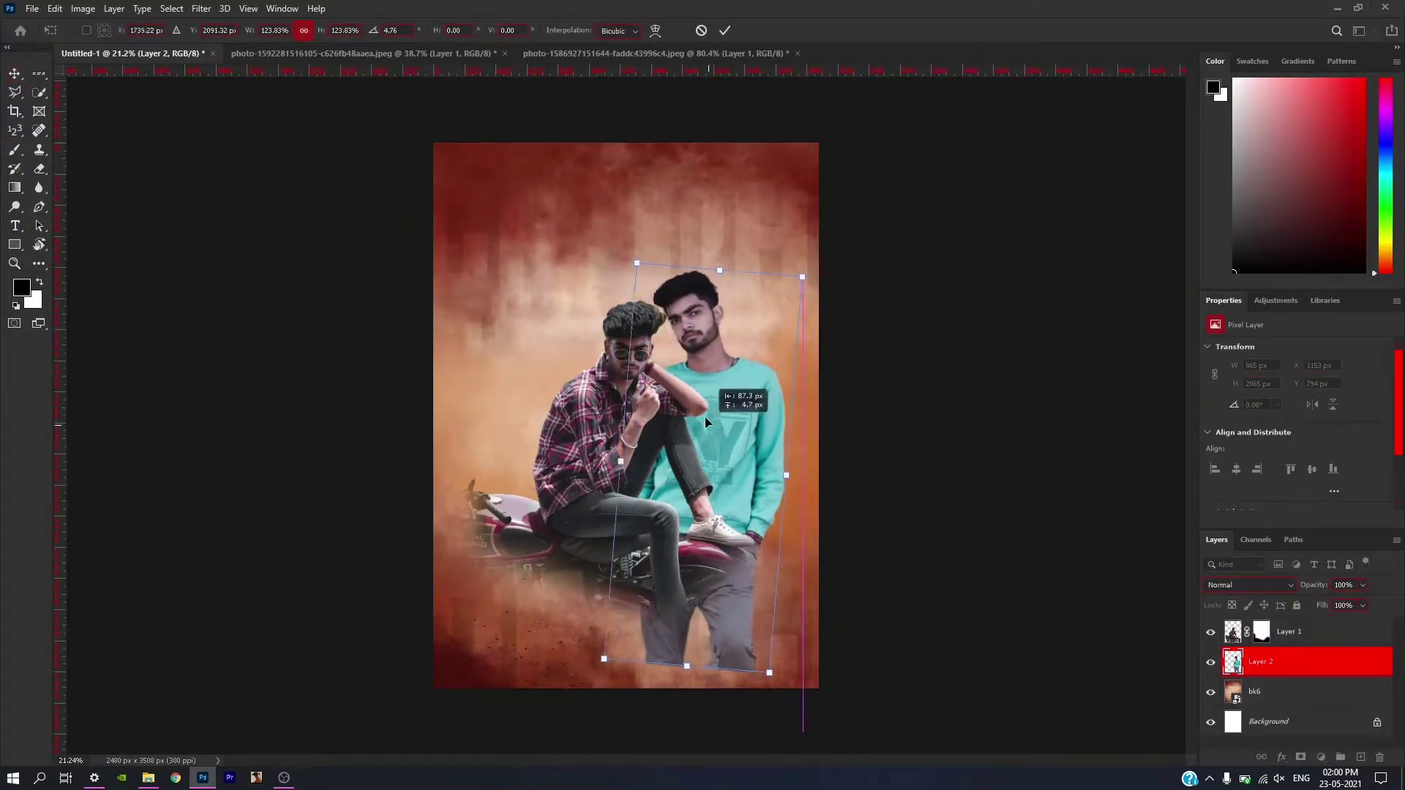
mouse_move(723, 428)
mouse_down()
mouse_move(698, 401)
mouse_move(715, 414)
mouse_move(503, 409)
mouse_up()
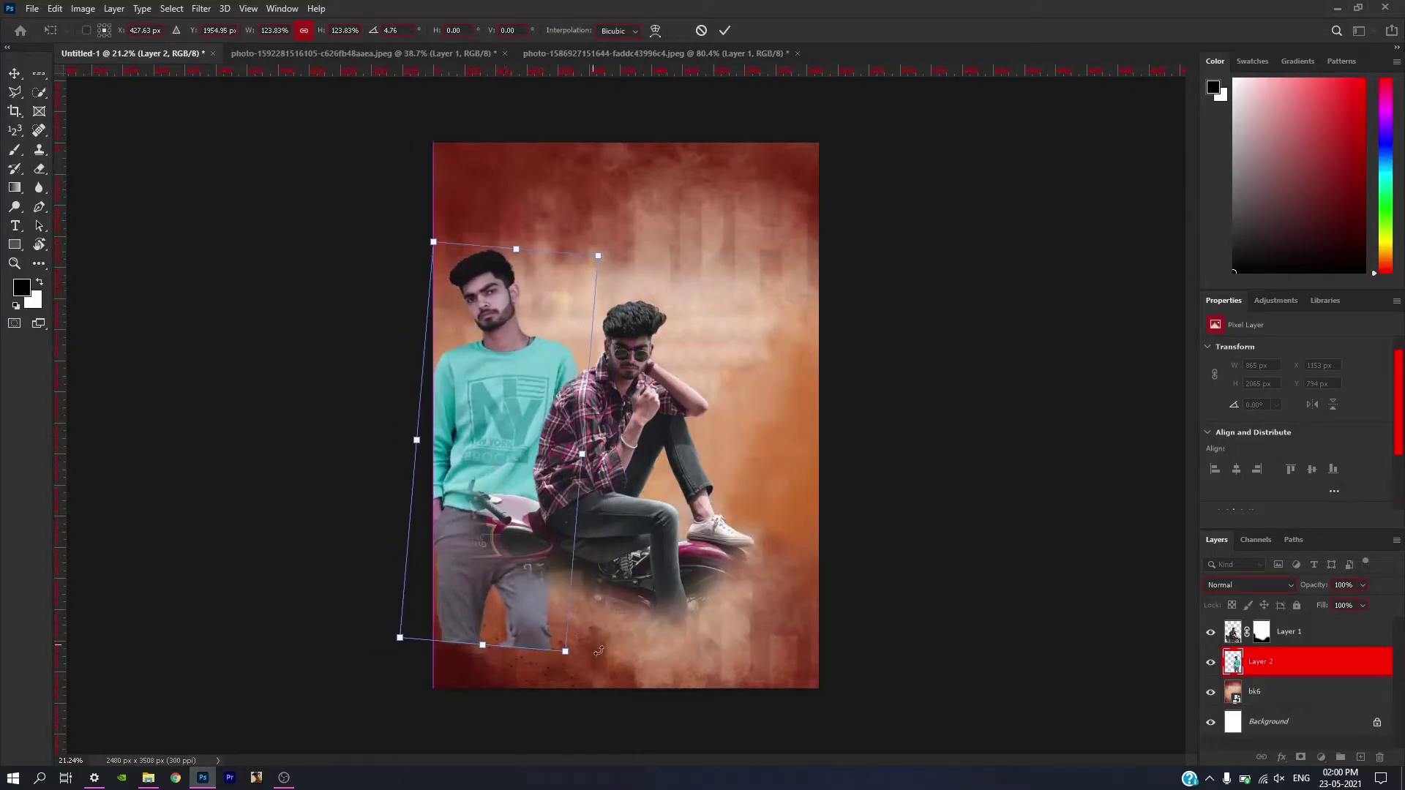
drag(626, 654, 638, 647)
key(Return)
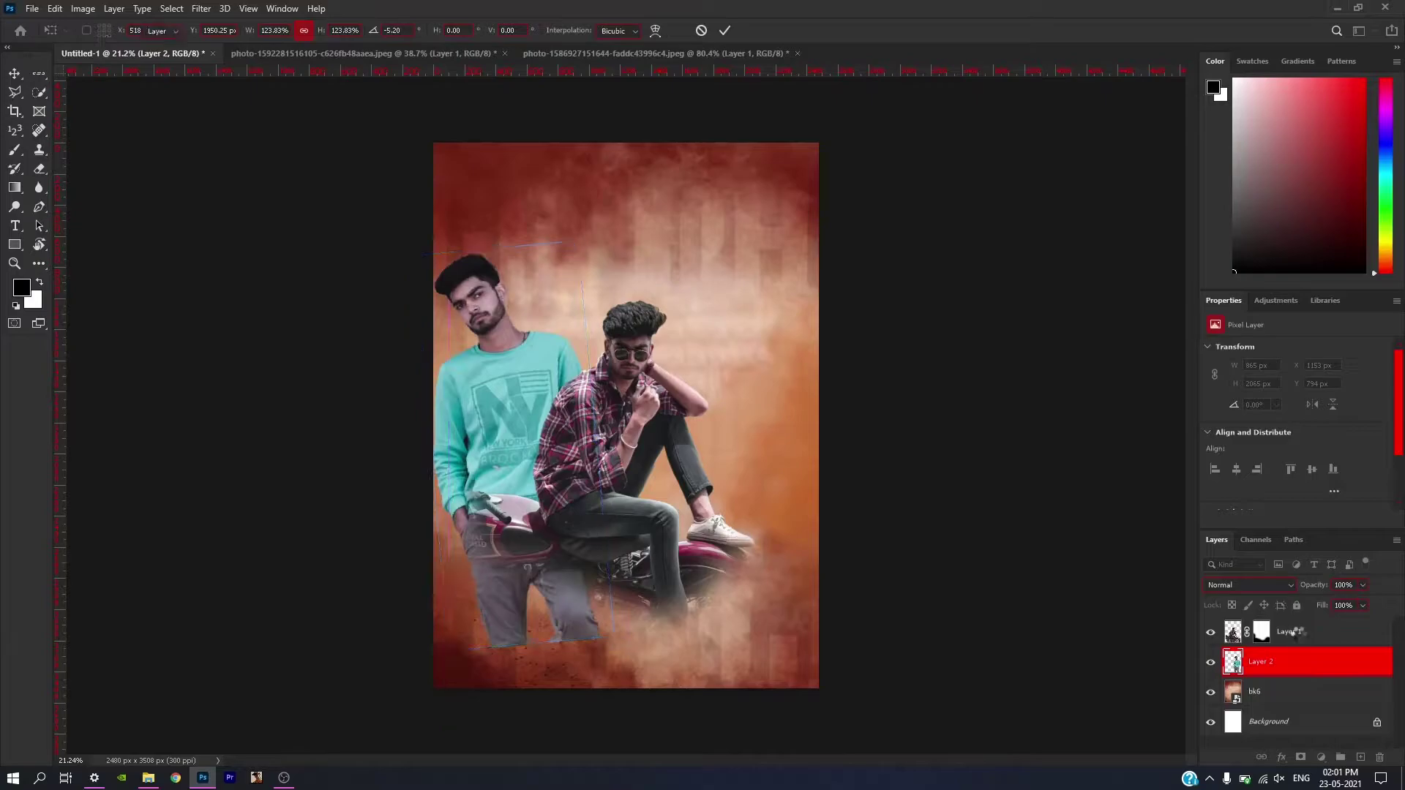
Reposition the rider and standing man, and set the standing man's layer to Luminosity blend.
click(1302, 639)
drag(643, 466, 672, 473)
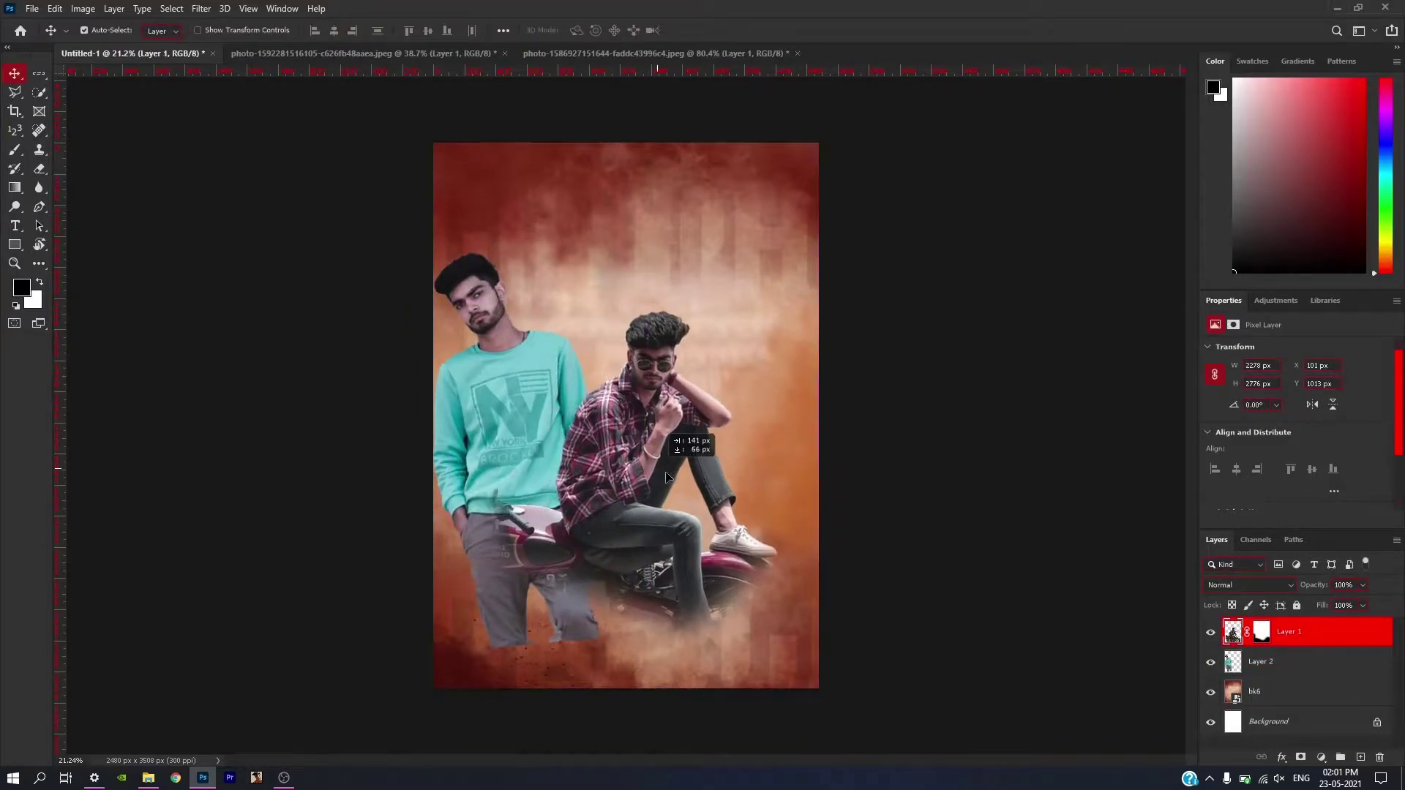
click(1292, 663)
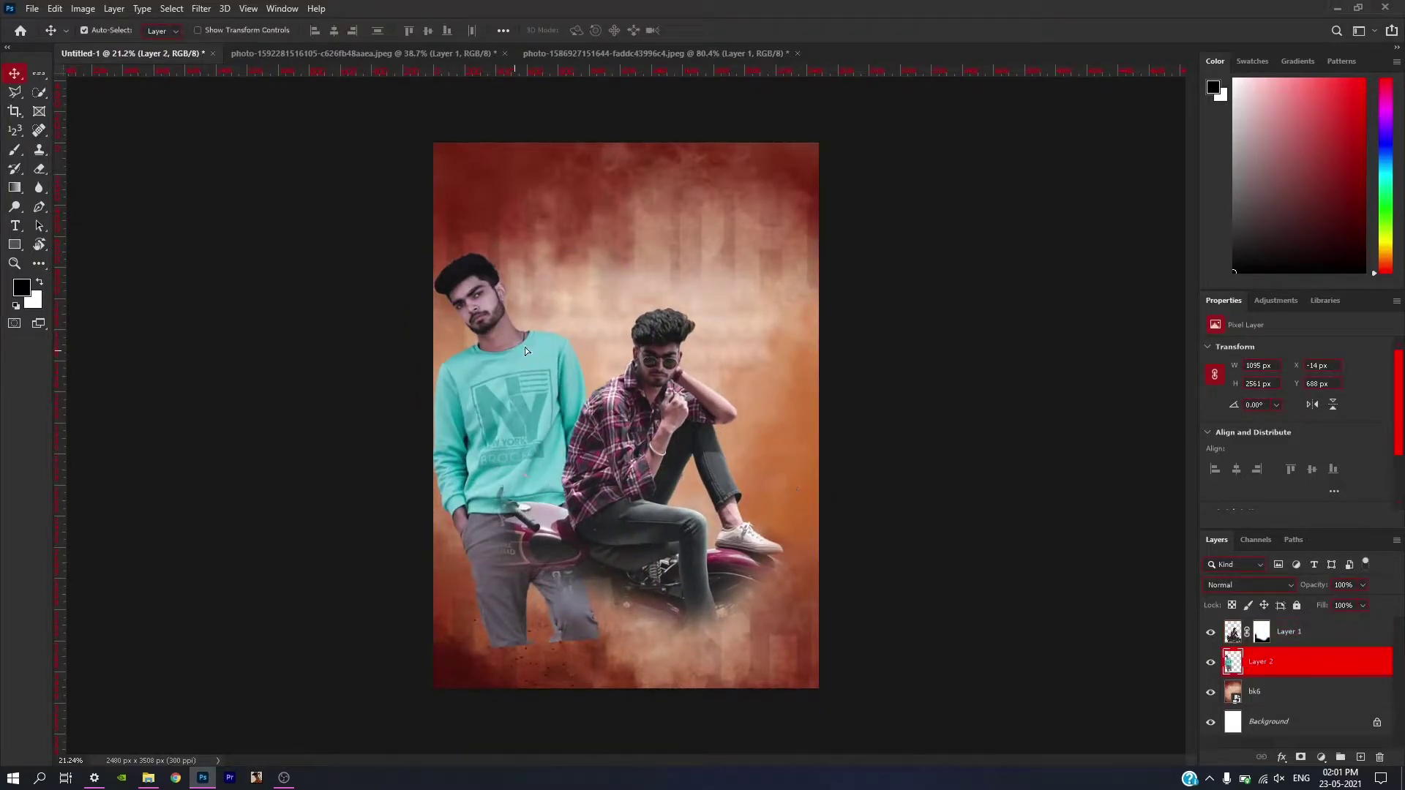
drag(524, 347, 562, 341)
click(1272, 589)
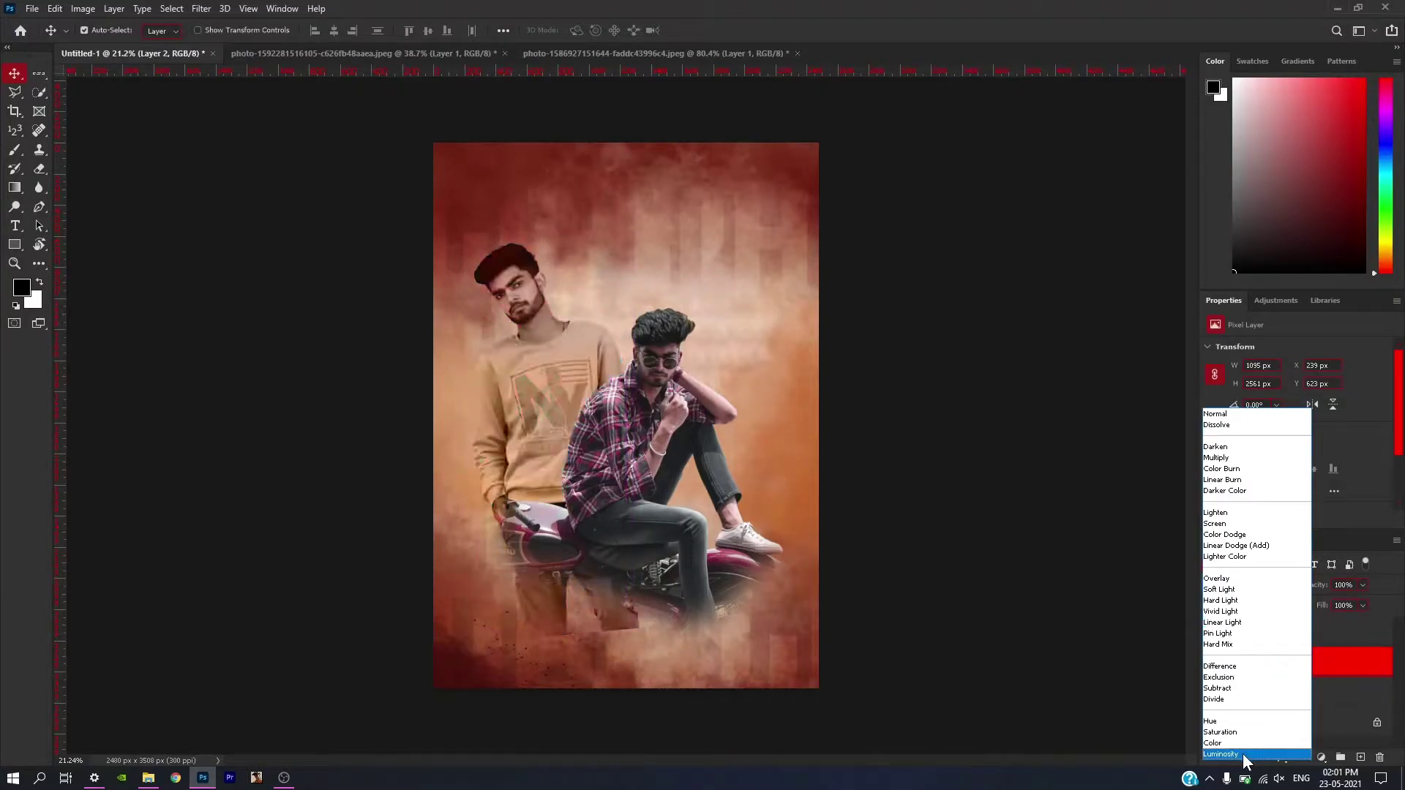
click(1243, 754)
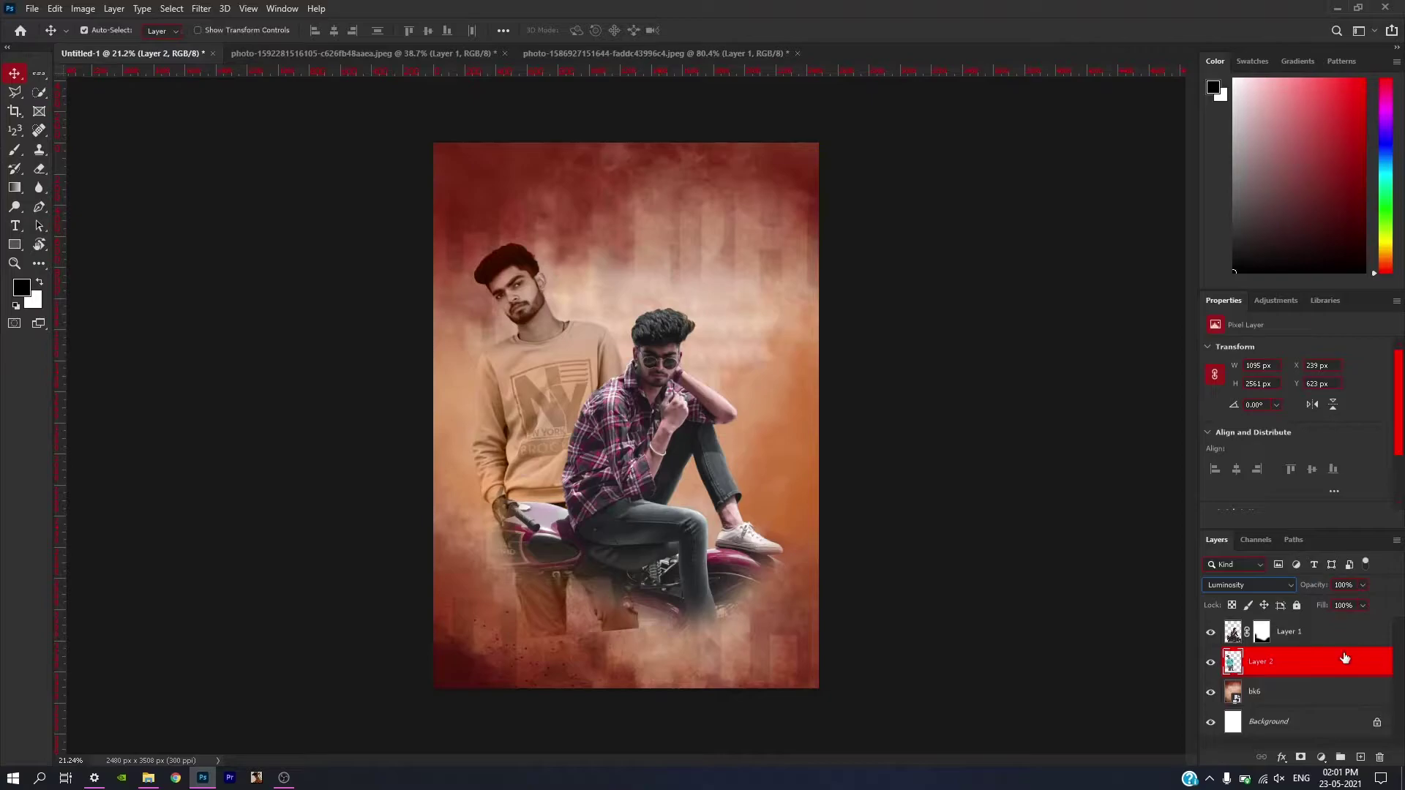
Scale the rider to about 110%, shift it up-left, and move the standing man closer.
click(1288, 634)
key(ctrl+t)
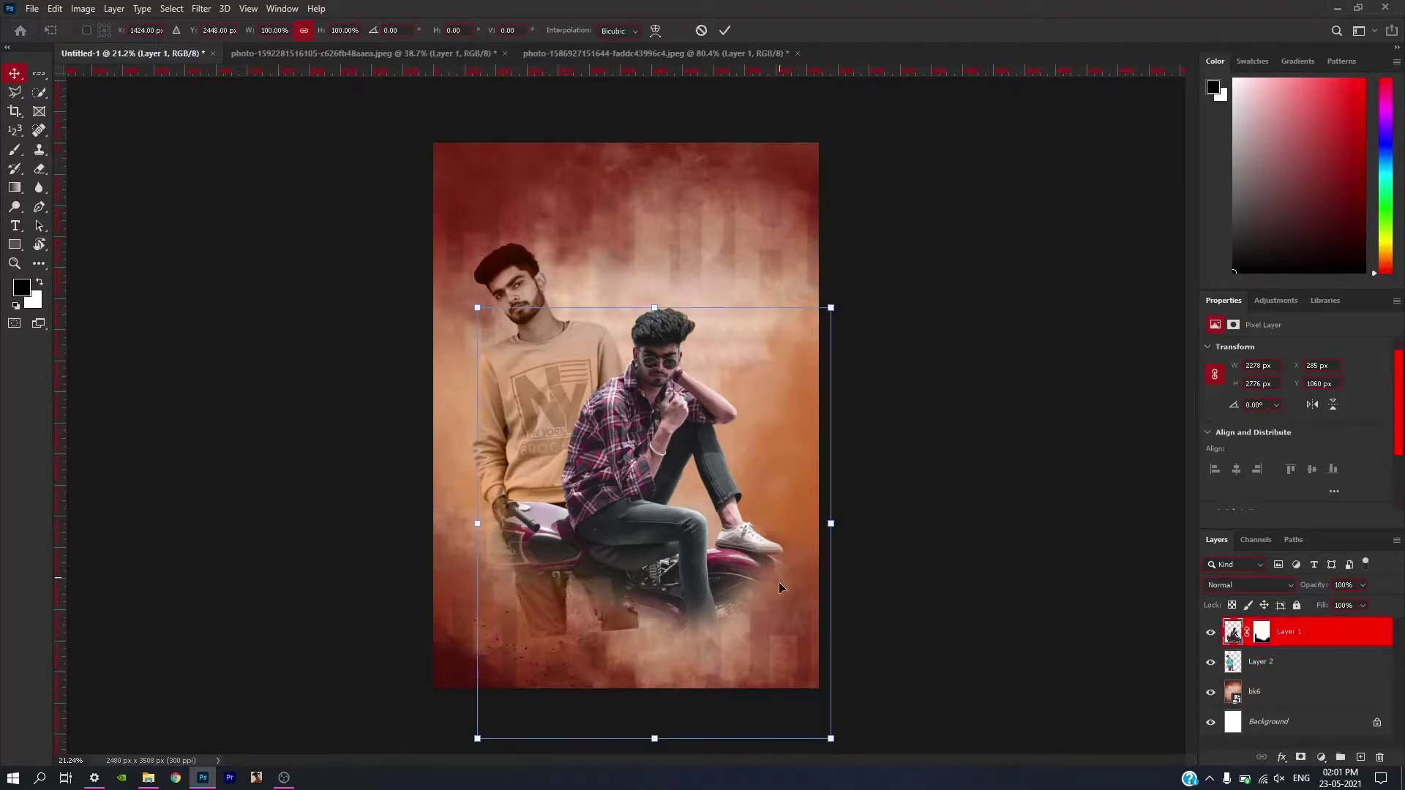
drag(832, 742, 864, 762)
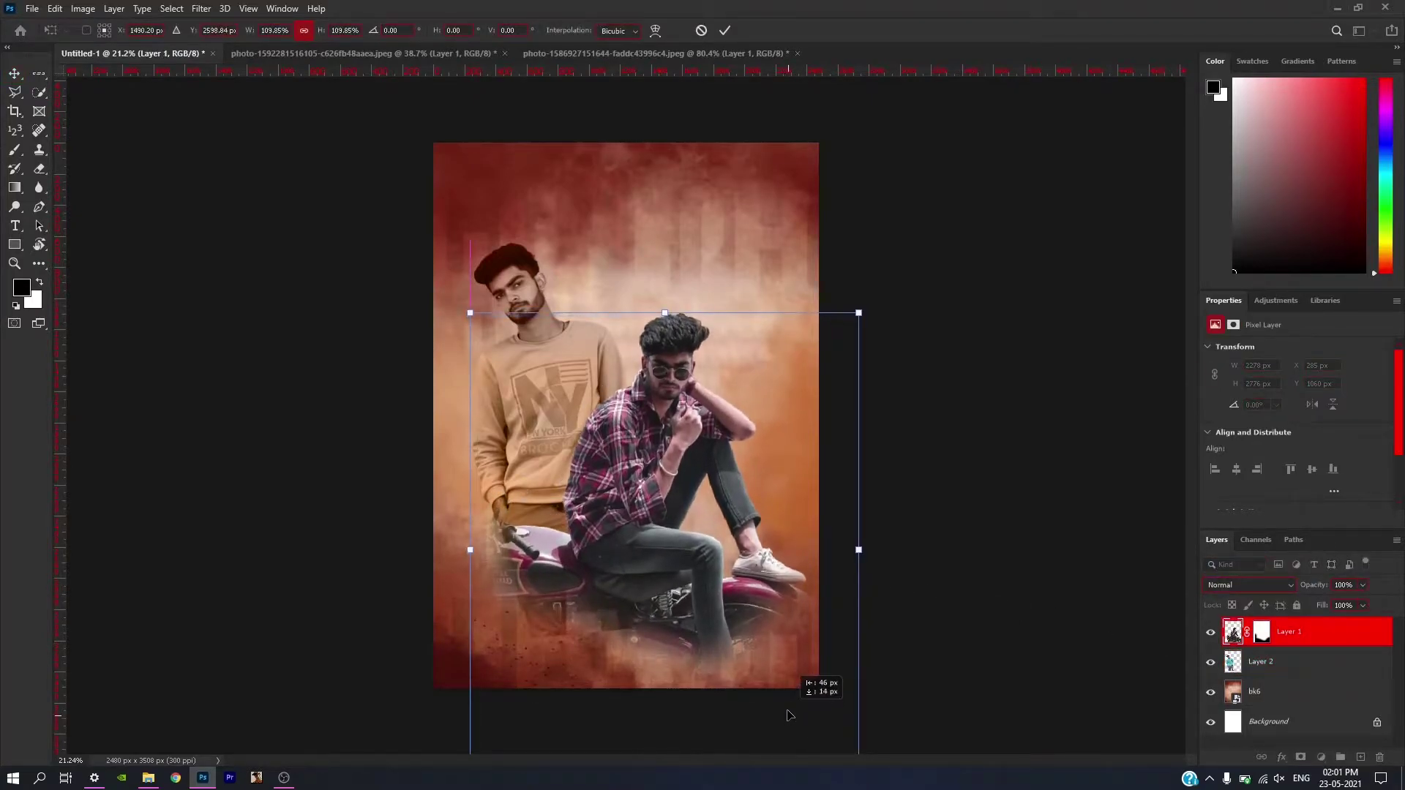
drag(721, 537, 698, 516)
key(Return)
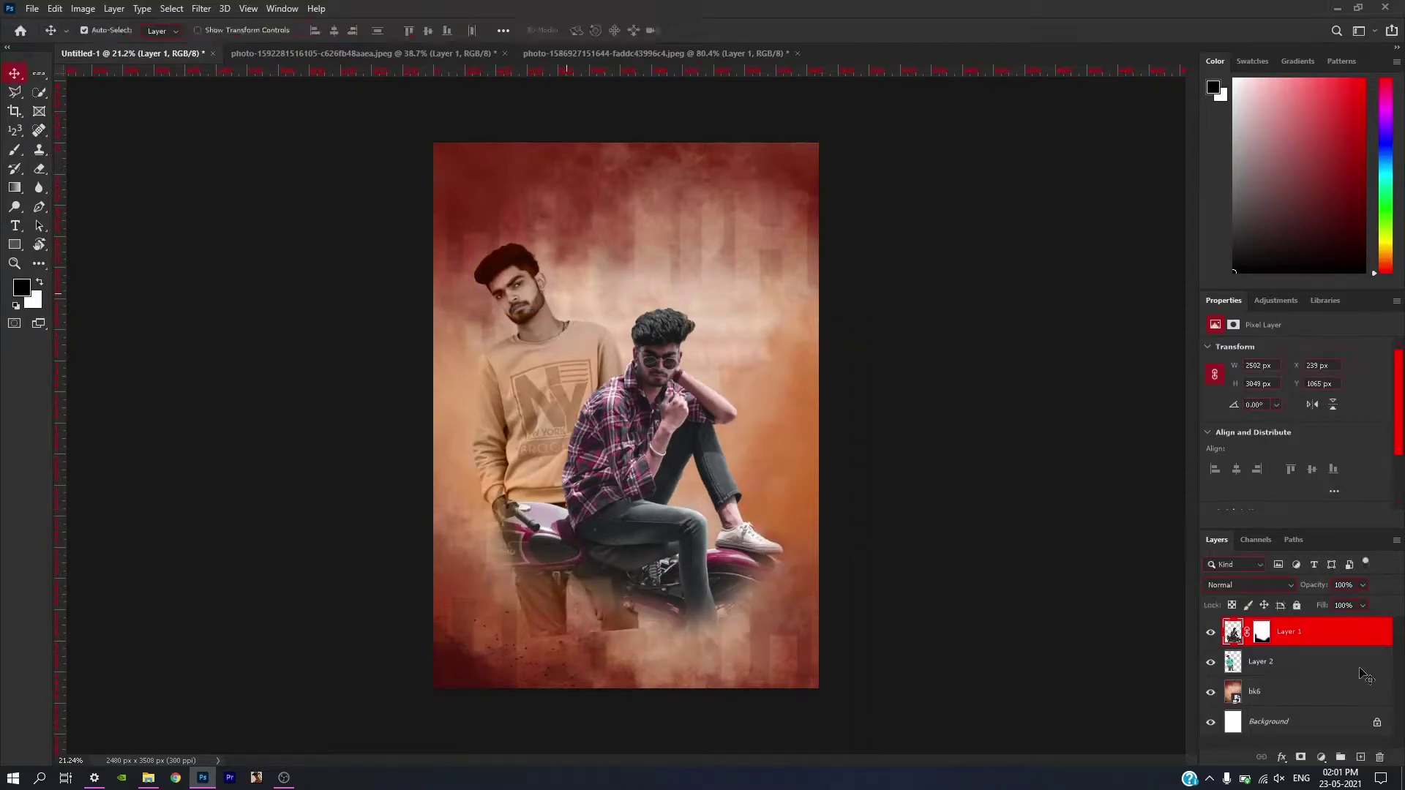
drag(596, 369, 621, 366)
Add a mask to the standing man's layer and fade his lower body over the bike.
click(1300, 757)
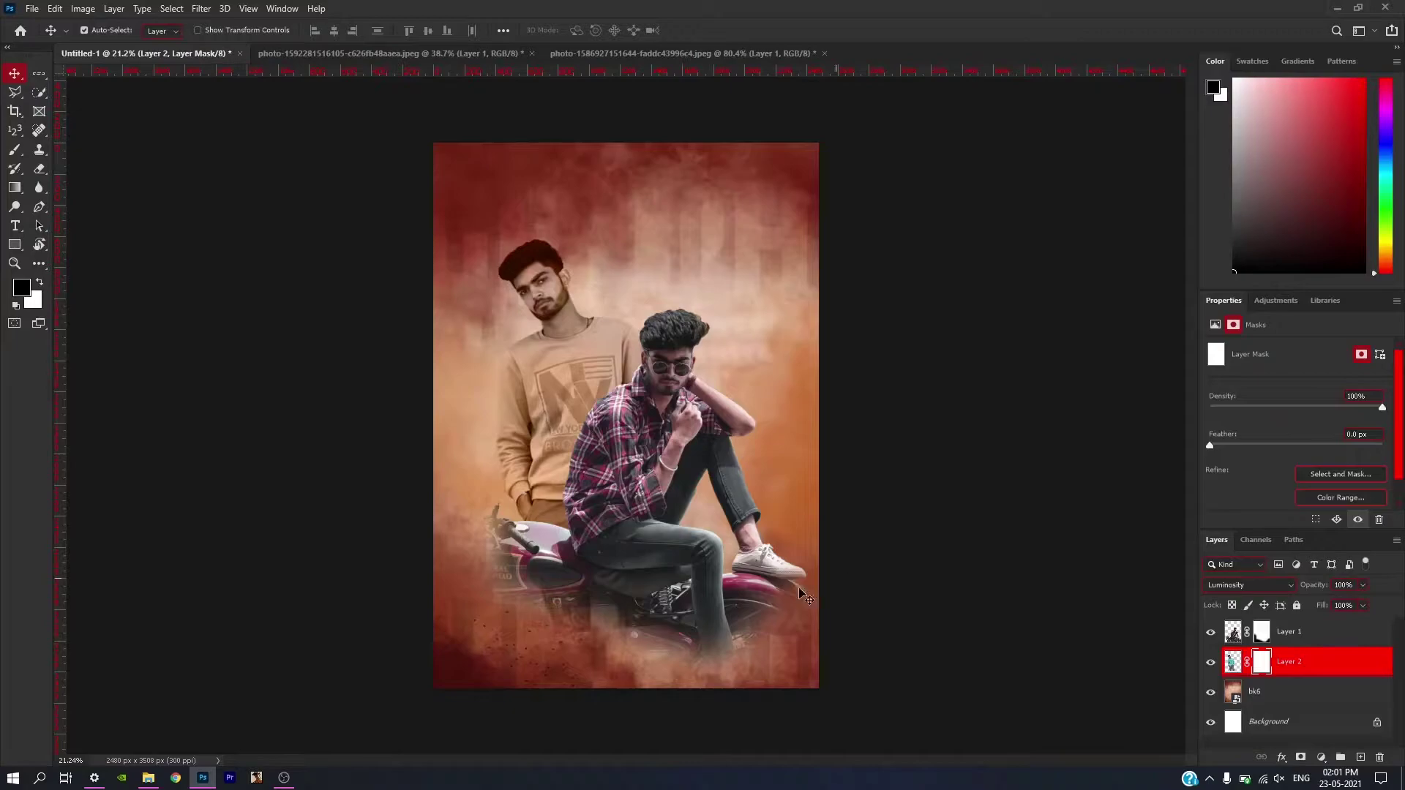
key(b)
drag(580, 614, 525, 574)
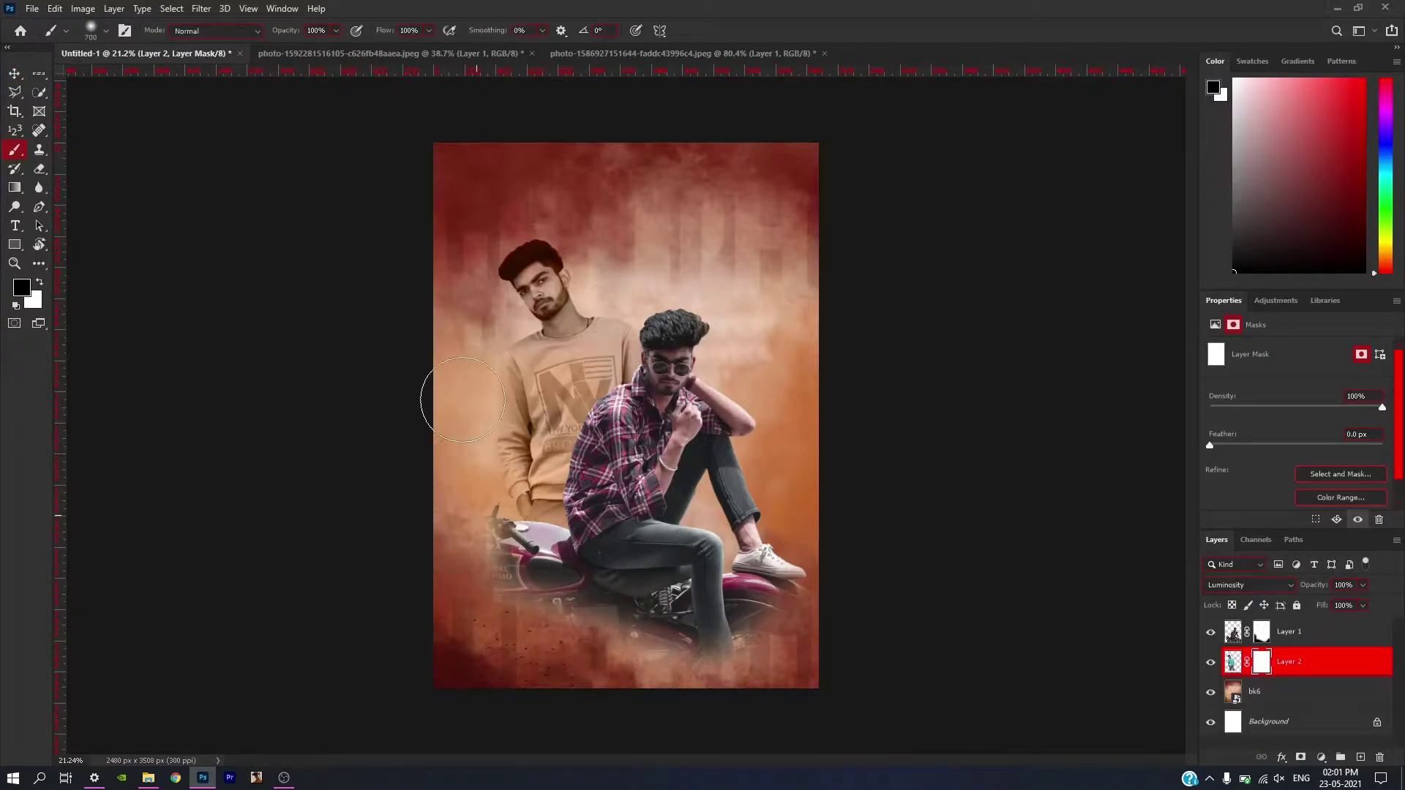
scroll(483, 366, down, 2)
scroll(505, 344, up, 1)
scroll(510, 336, up, 2)
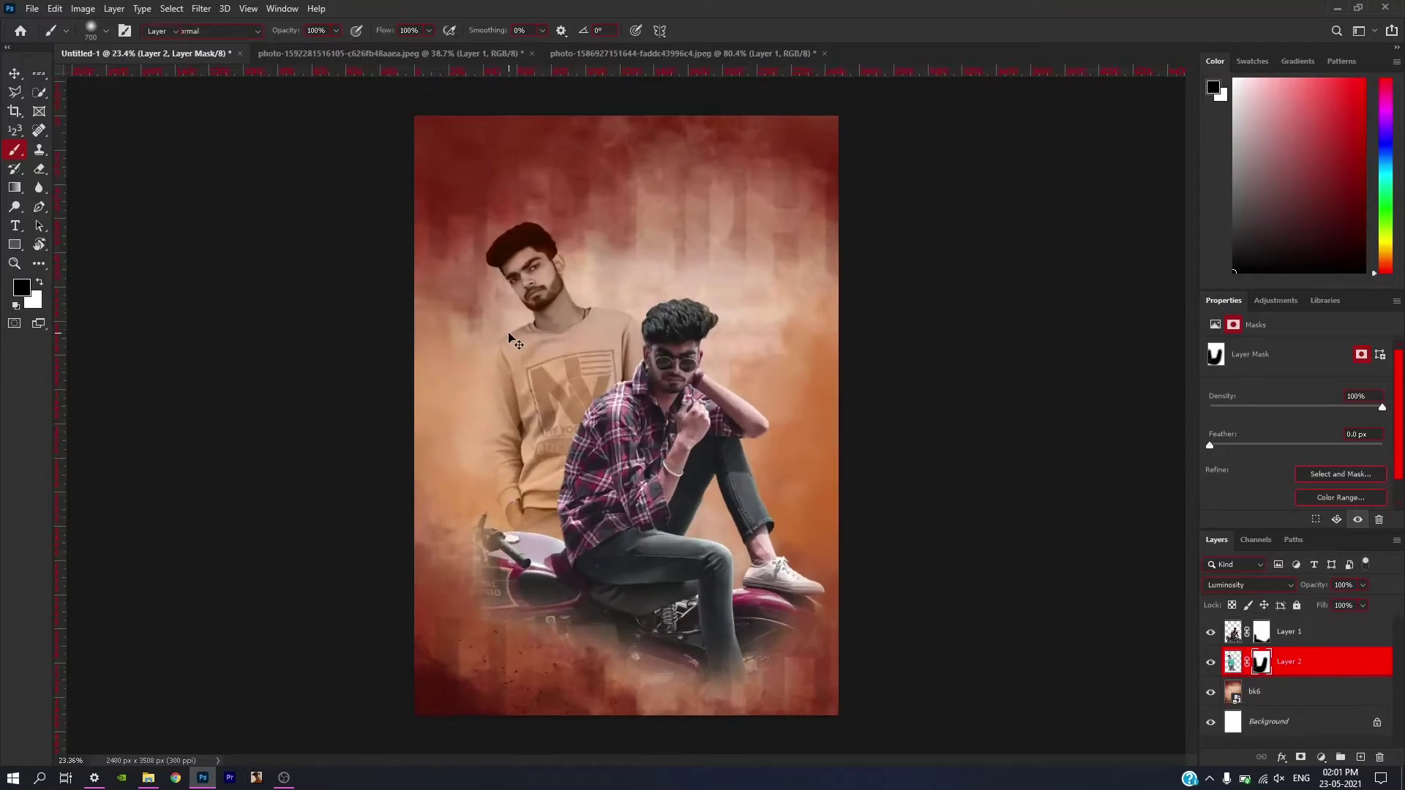
Nudge the standing man, then shift both men together slightly up and left.
key(v)
drag(509, 338, 530, 322)
key(ctrl+minus)
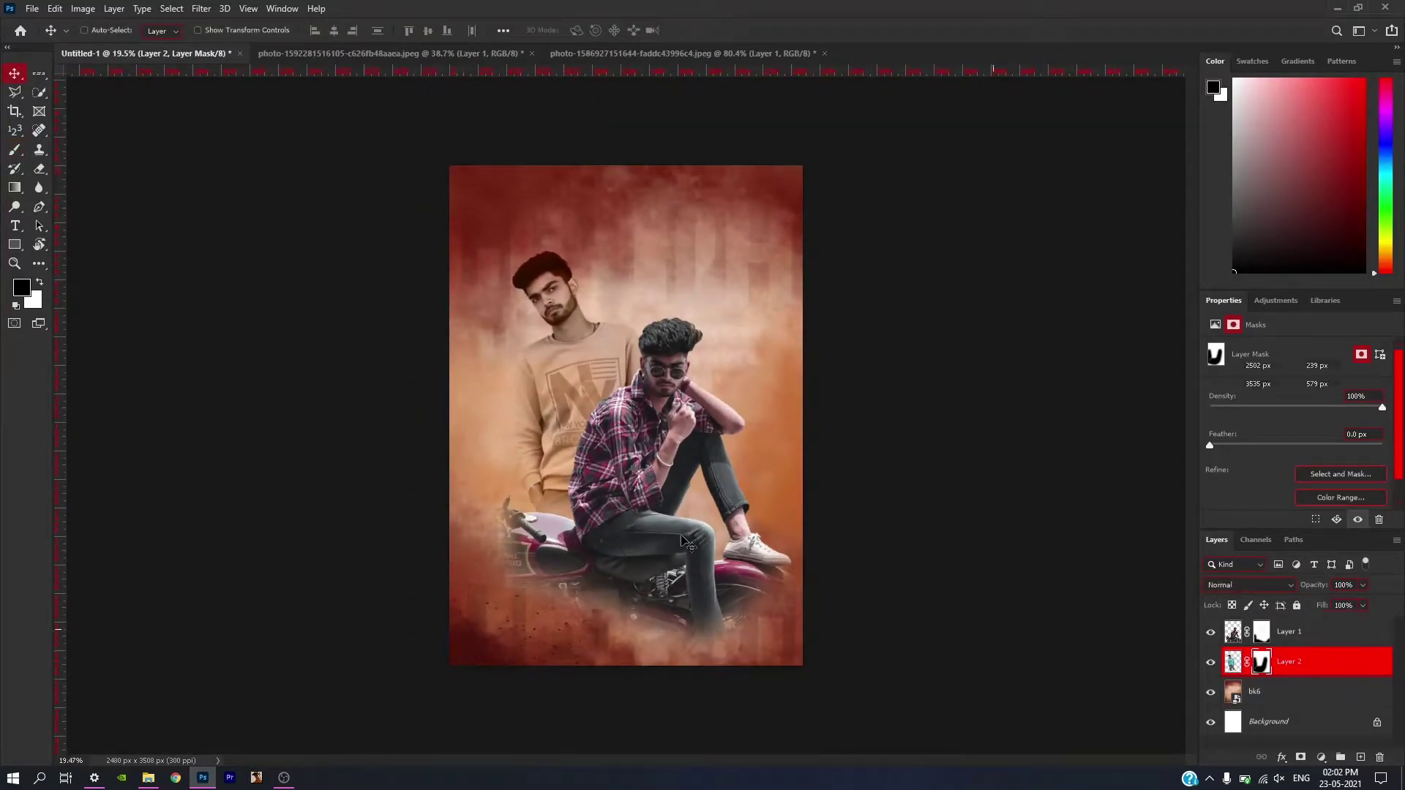
ctrl+shift+click(688, 541)
key(ctrl+0)
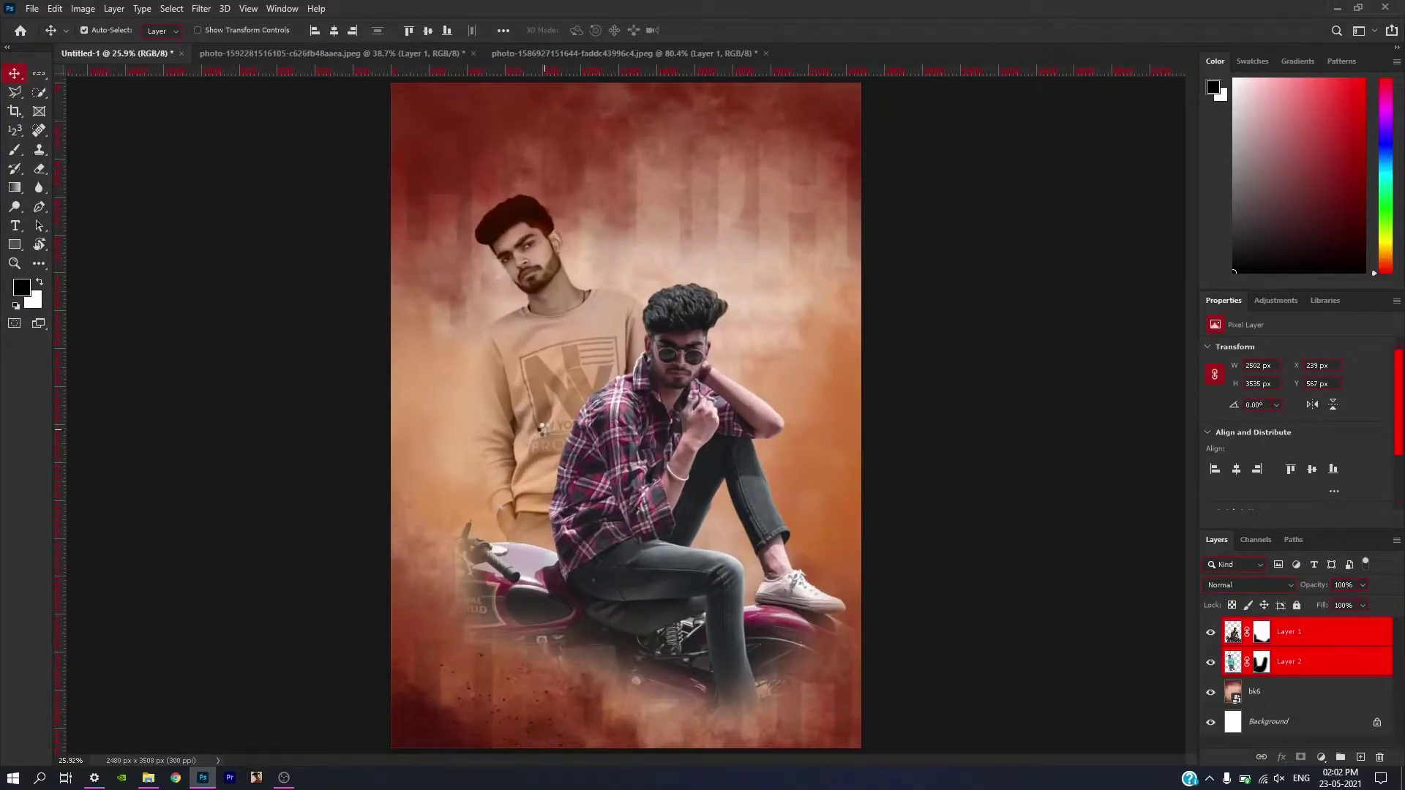
drag(541, 428, 540, 425)
key(ctrl+minus)
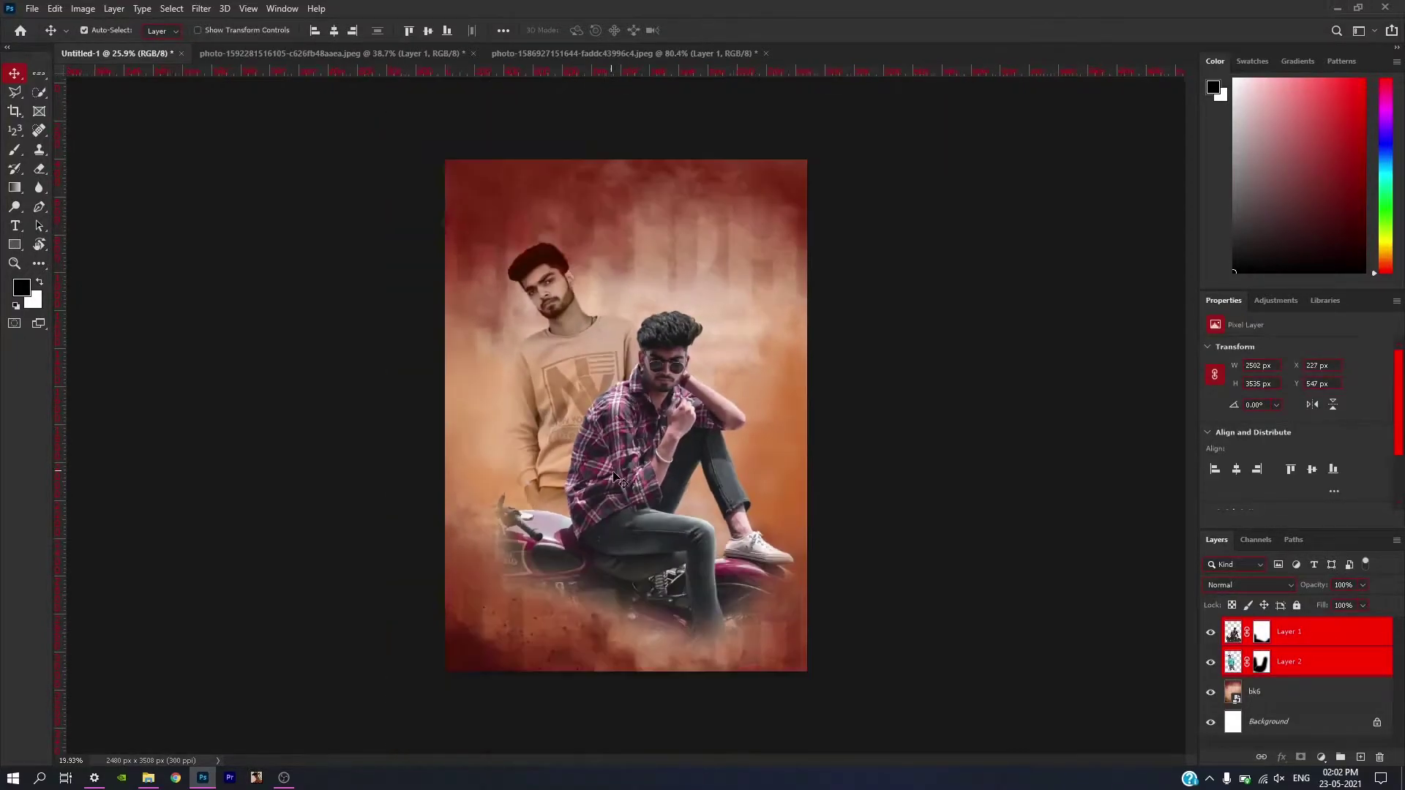
click(1324, 637)
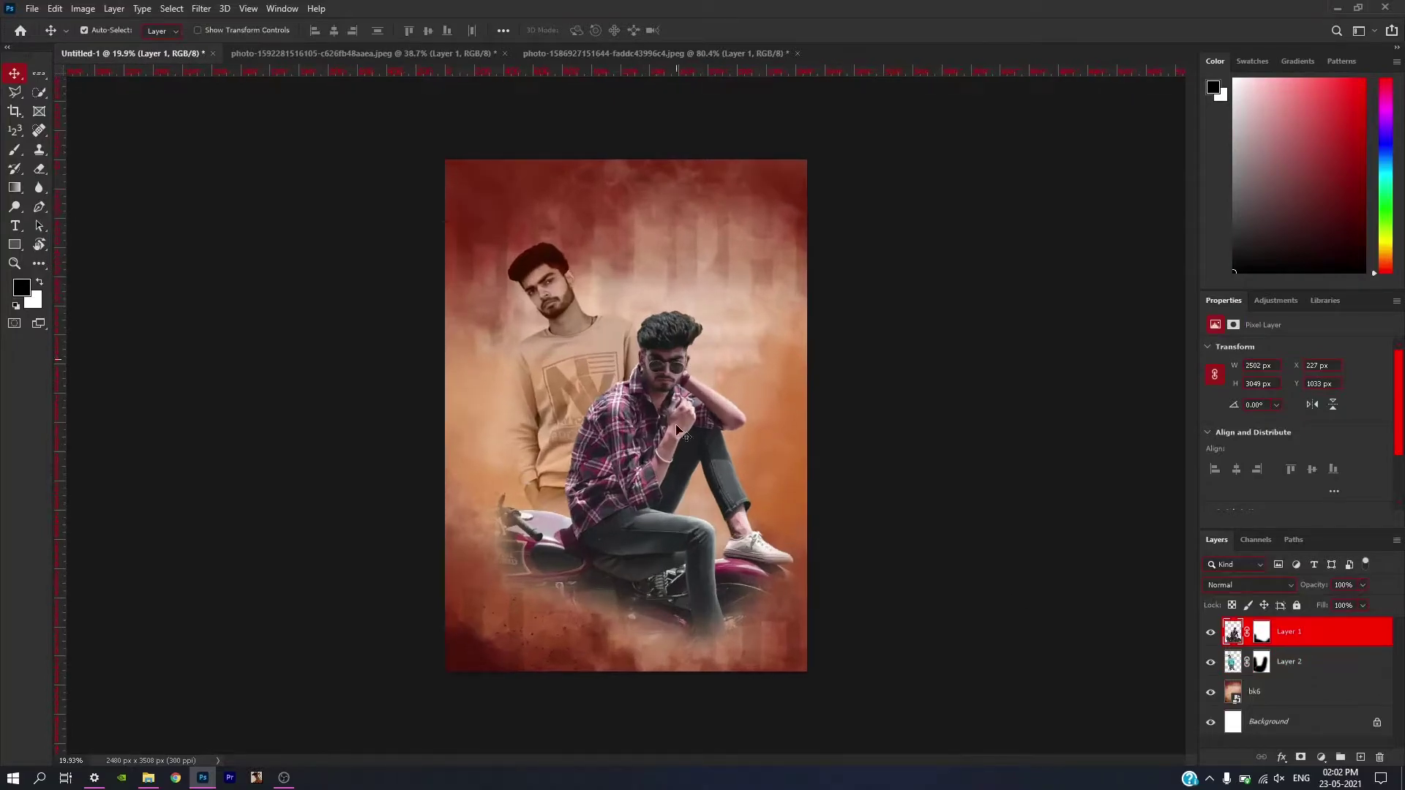
key(ctrl+t)
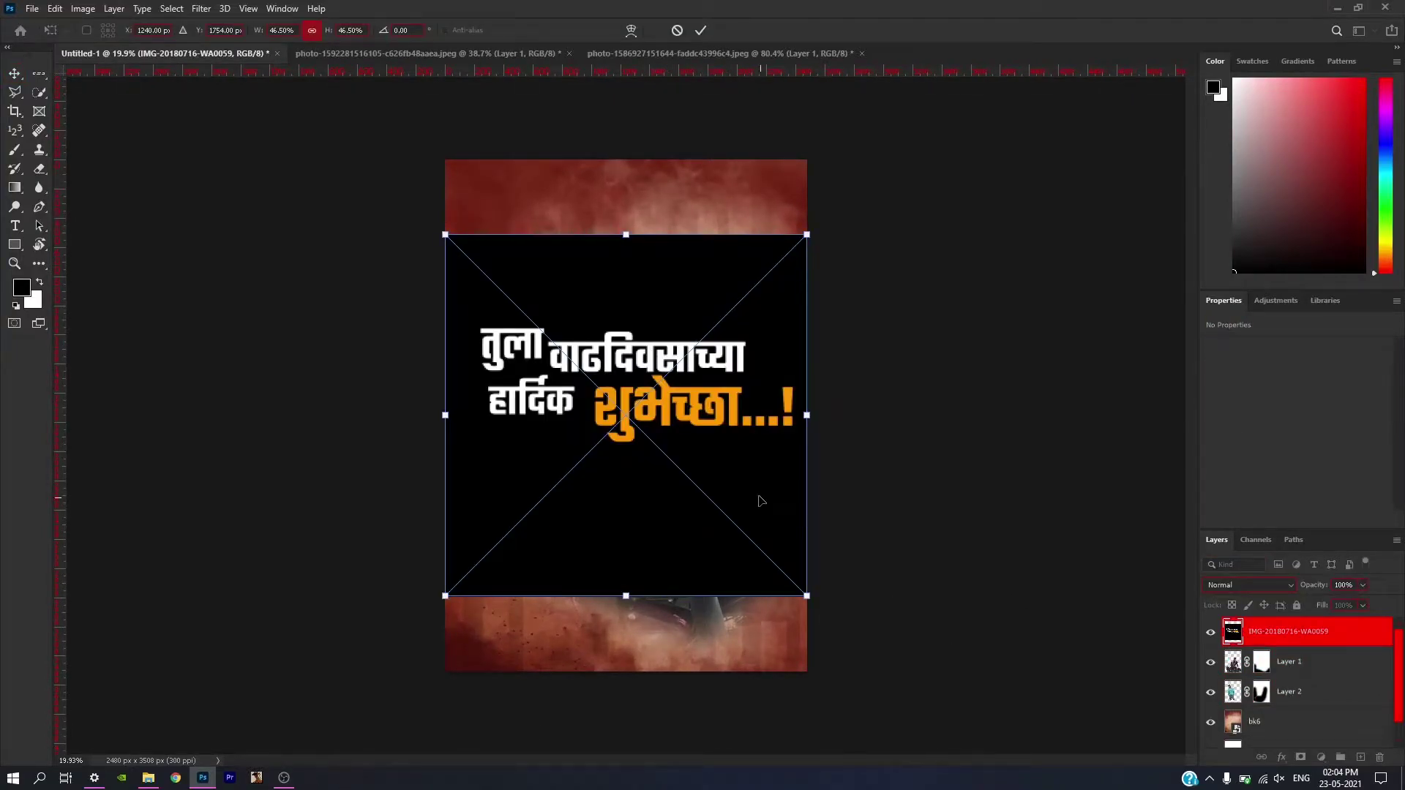
Shrink the Marathi greeting, move it lower, set it to Screen blend, and hide it.
mouse_move(788, 563)
mouse_down()
mouse_move(639, 415)
mouse_move(635, 629)
mouse_move(644, 612)
mouse_up()
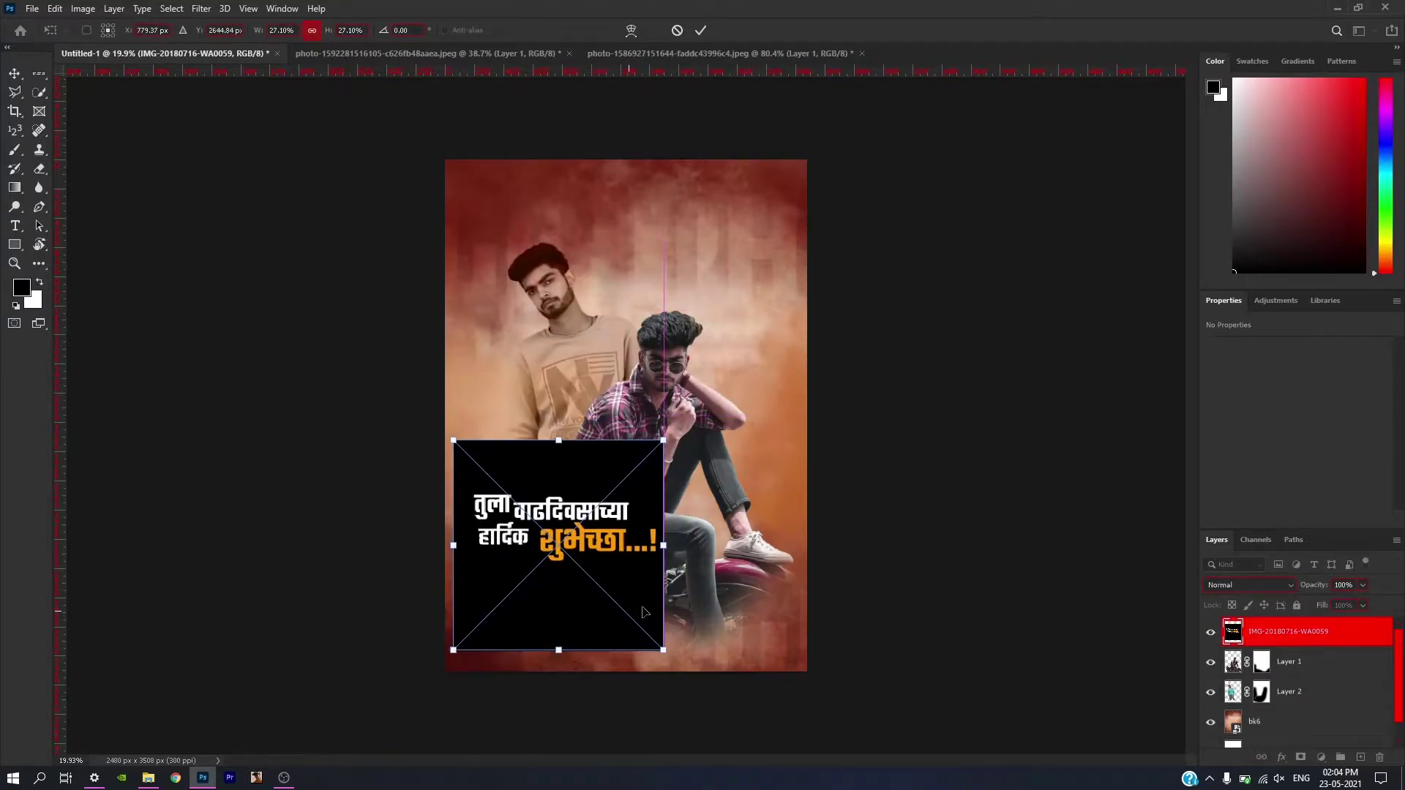
key(Return)
click(1278, 587)
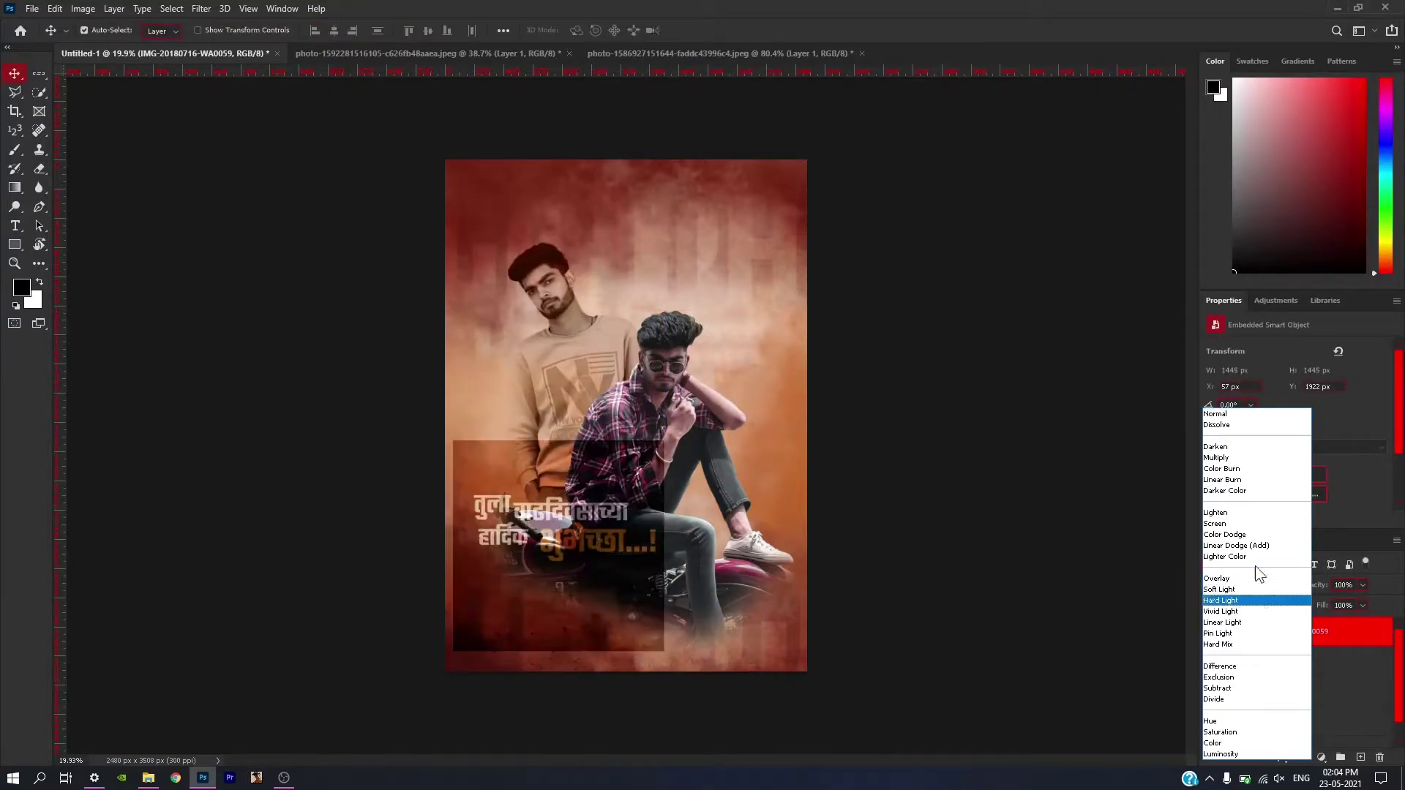
click(1253, 524)
click(1211, 631)
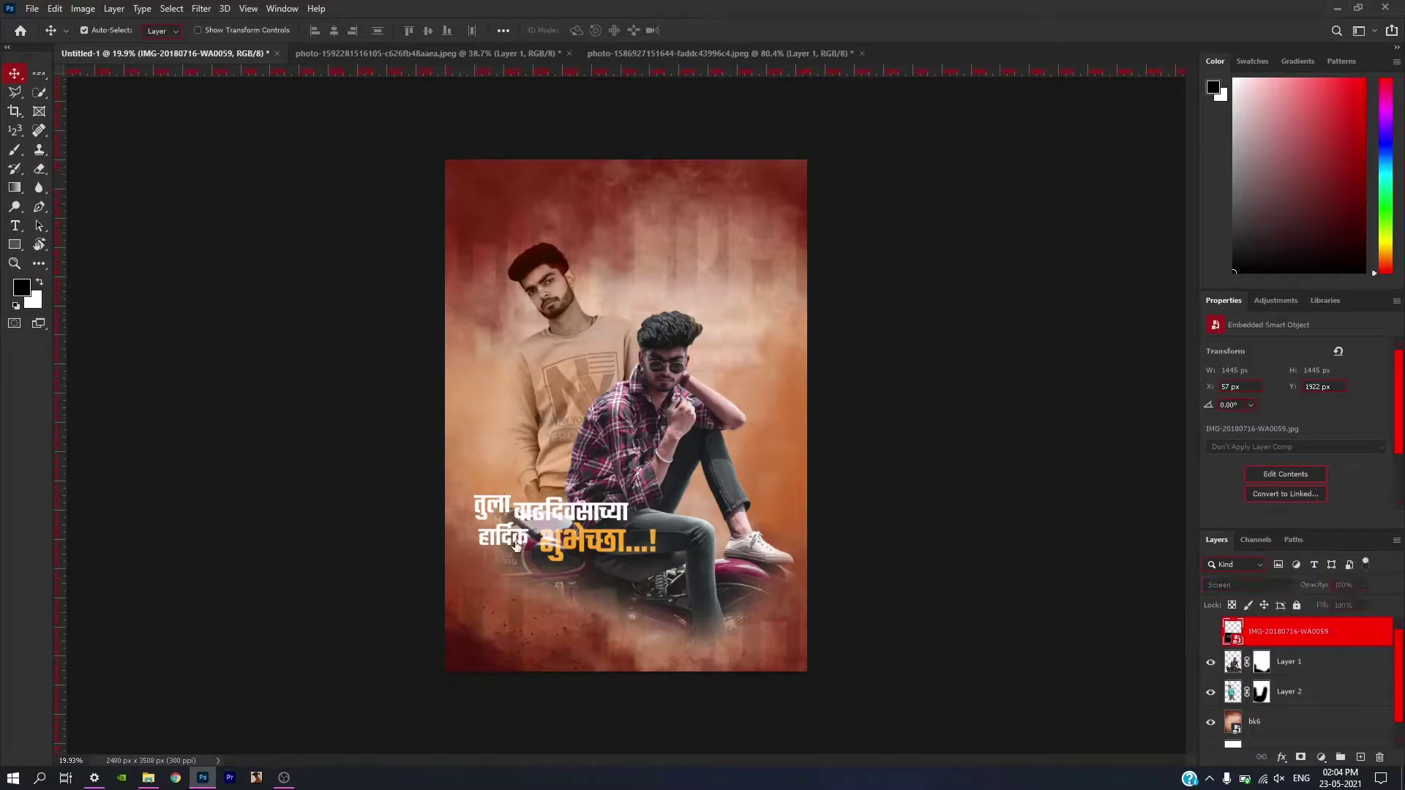
Place the title graphic and hide it, then place the HAPPY BIRTHDAY image.
key(Return)
click(1211, 633)
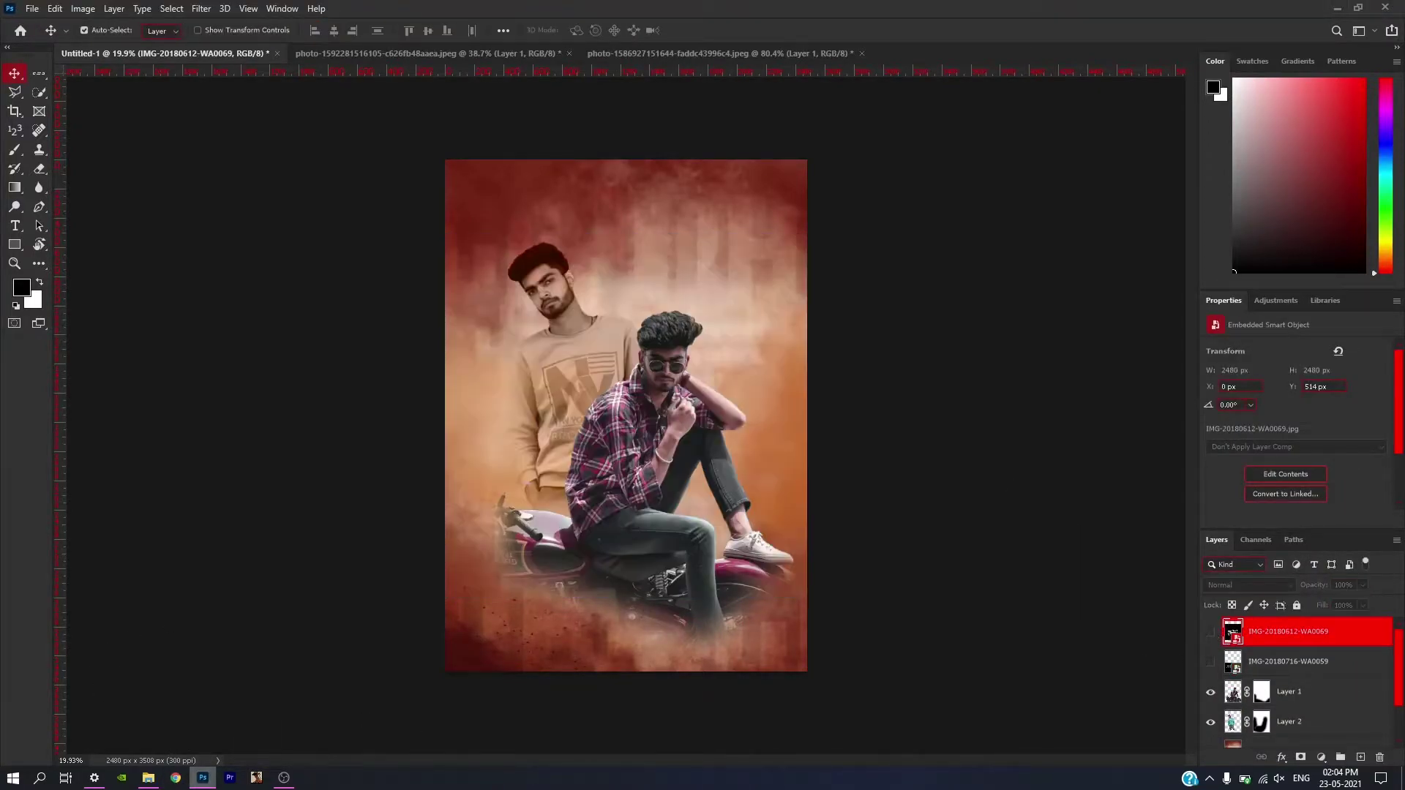
key(ctrl+t)
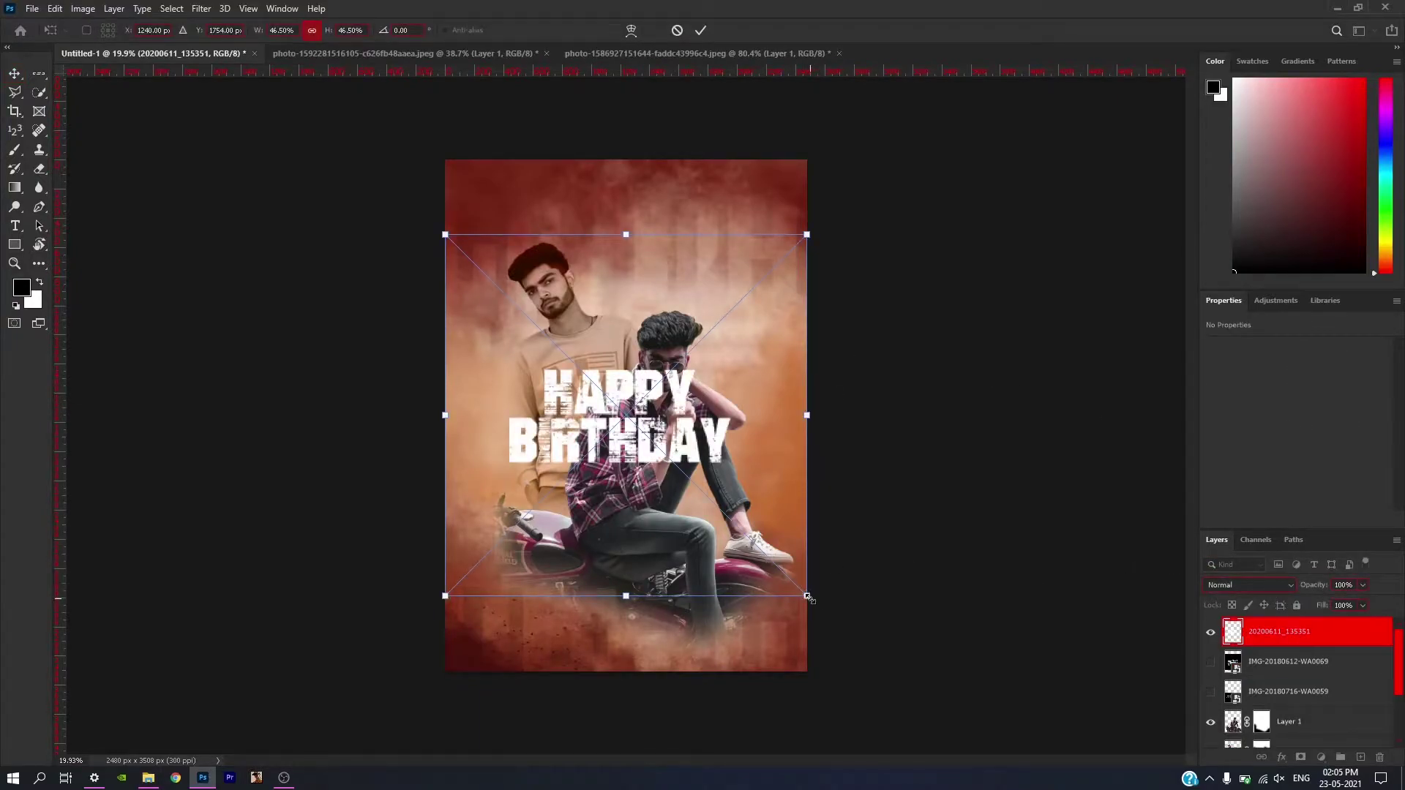
Shrink HAPPY BIRTHDAY and position it at the poster's upper right.
drag(808, 597, 793, 410)
mouse_move(732, 366)
mouse_down()
mouse_move(817, 381)
mouse_move(778, 356)
mouse_up()
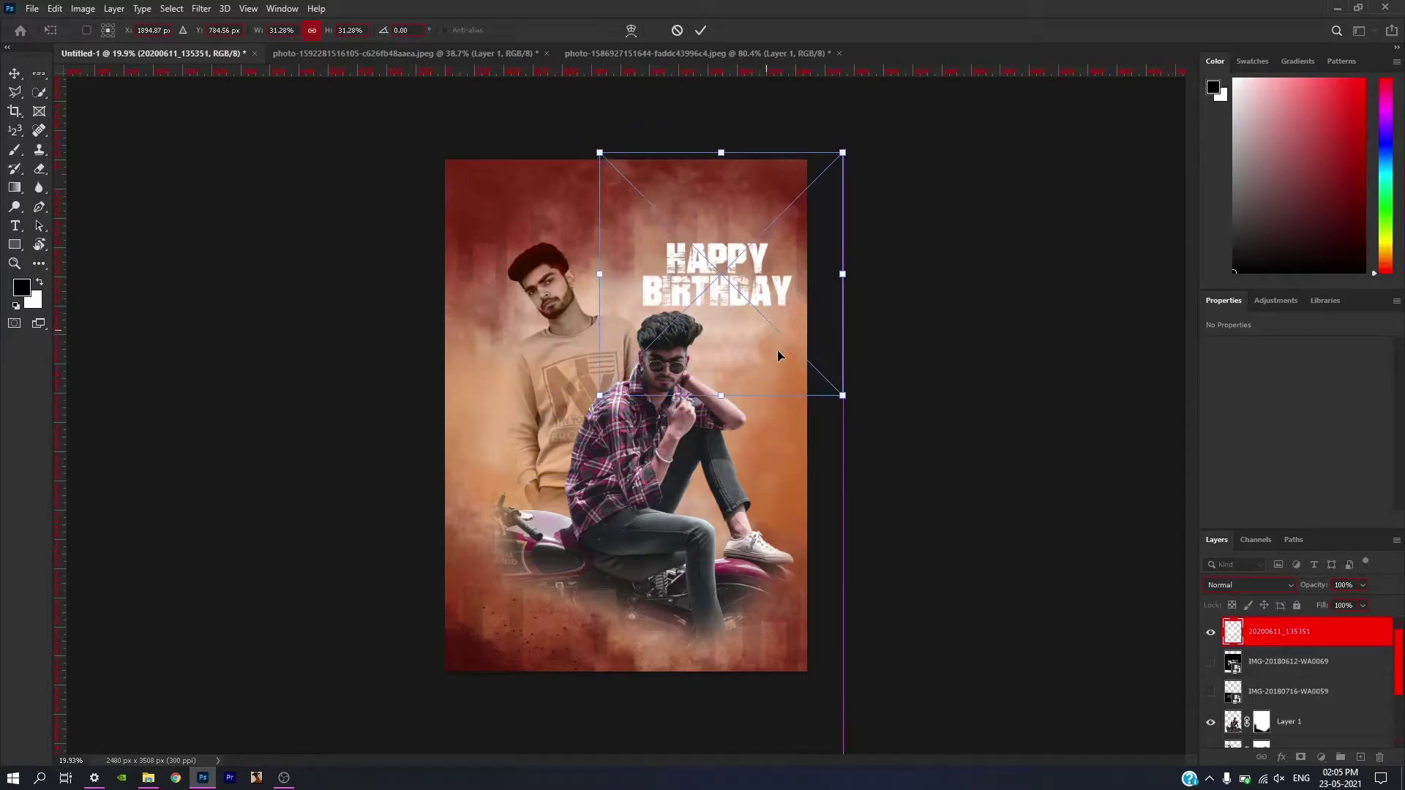
key(Return)
key(ctrl+r)
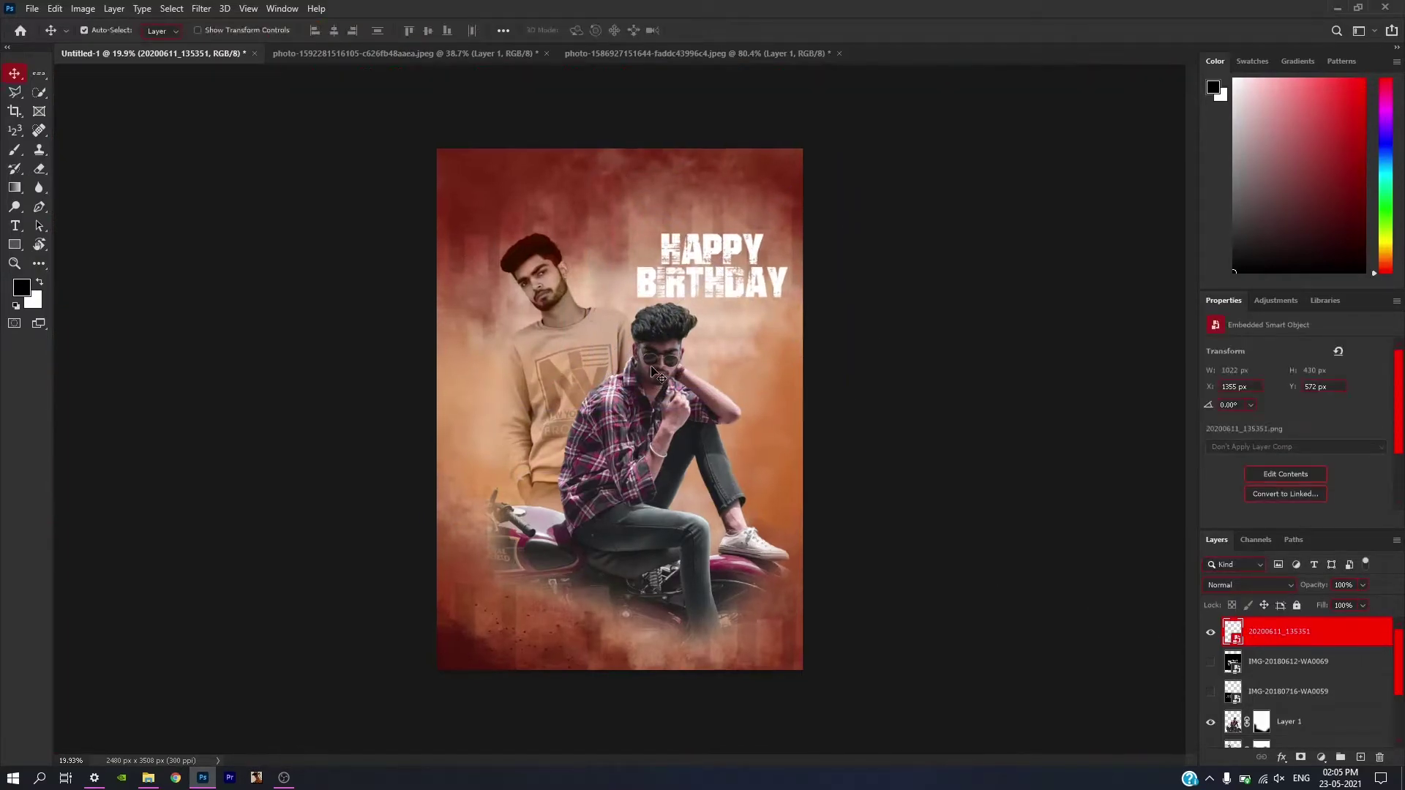
Enlarge HAPPY BIRTHDAY slightly, nudge it up, and turn the IMG-20180612-WA0069 layer back on.
key(ctrl+t)
drag(594, 391, 576, 408)
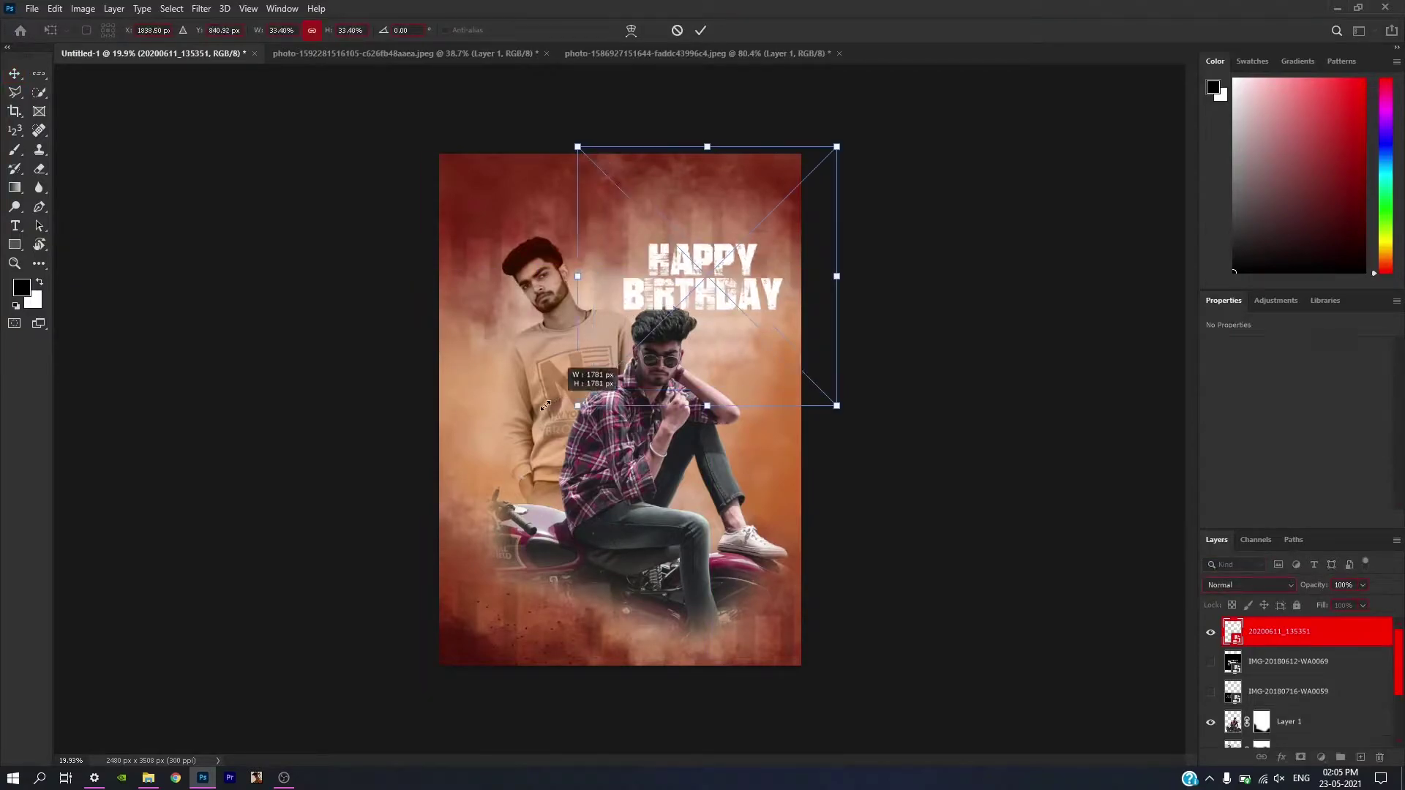
key(shift+Up)
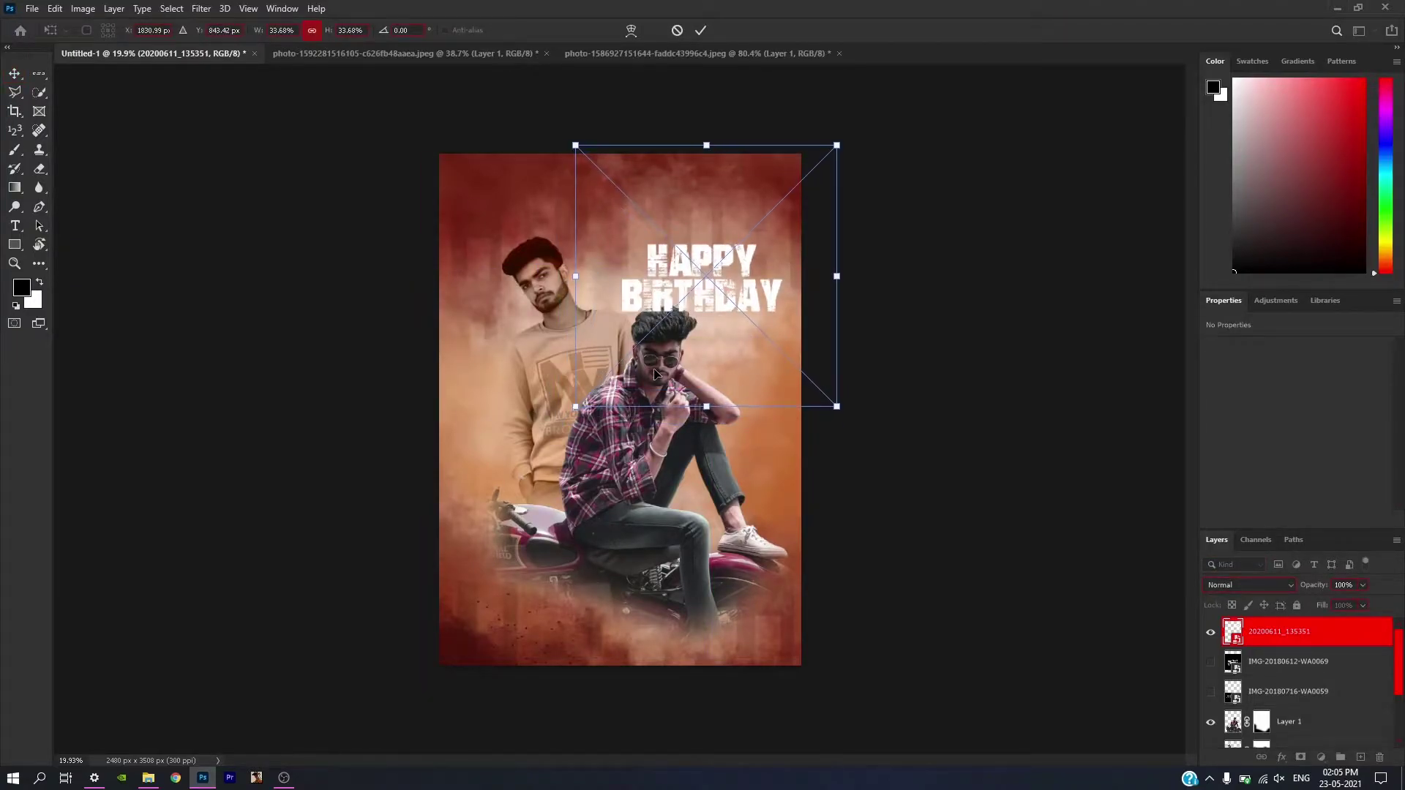
key(Up)
key(Up)
key(Up)
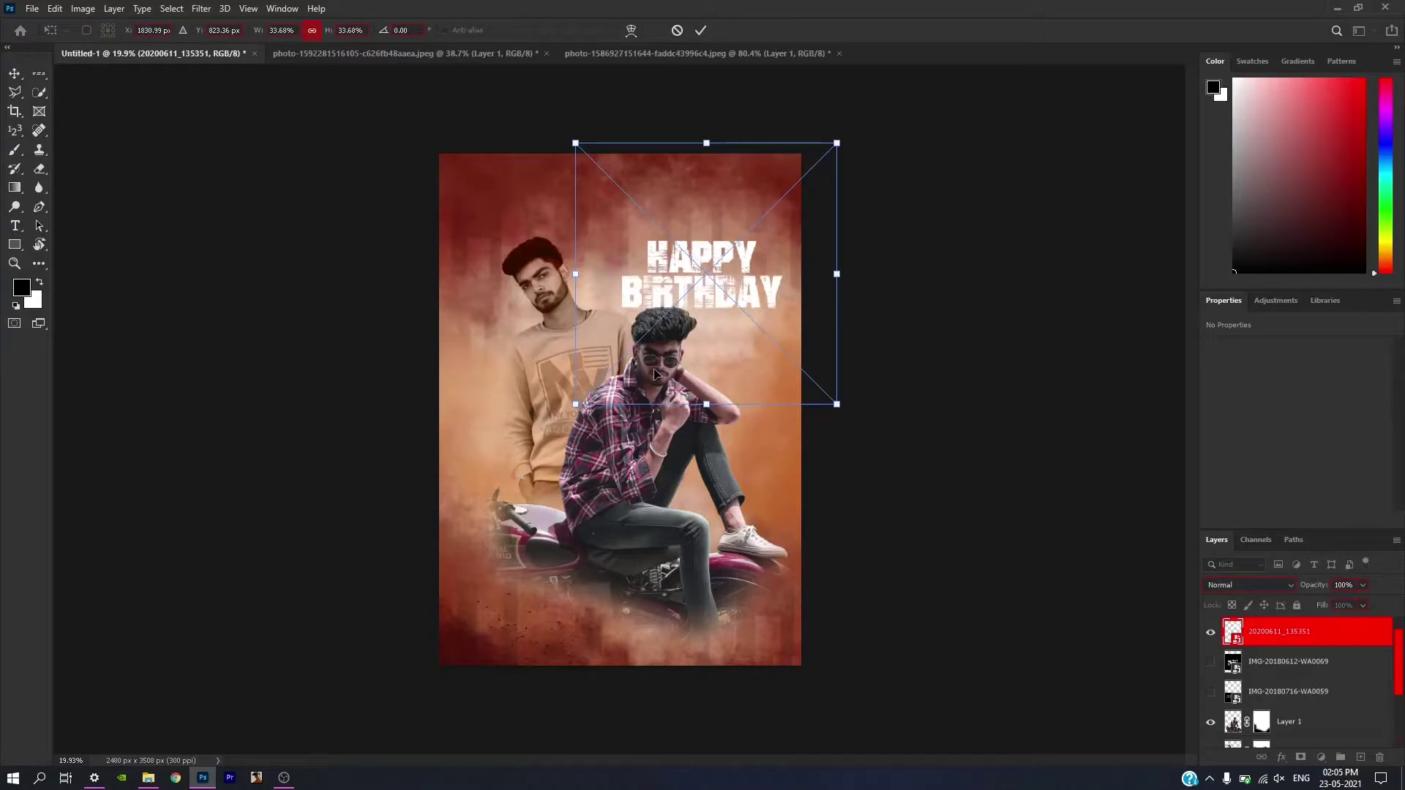
key(Up)
key(Up)
key(Up)
key(Up)
key(Up)
key(Up)
key(Up)
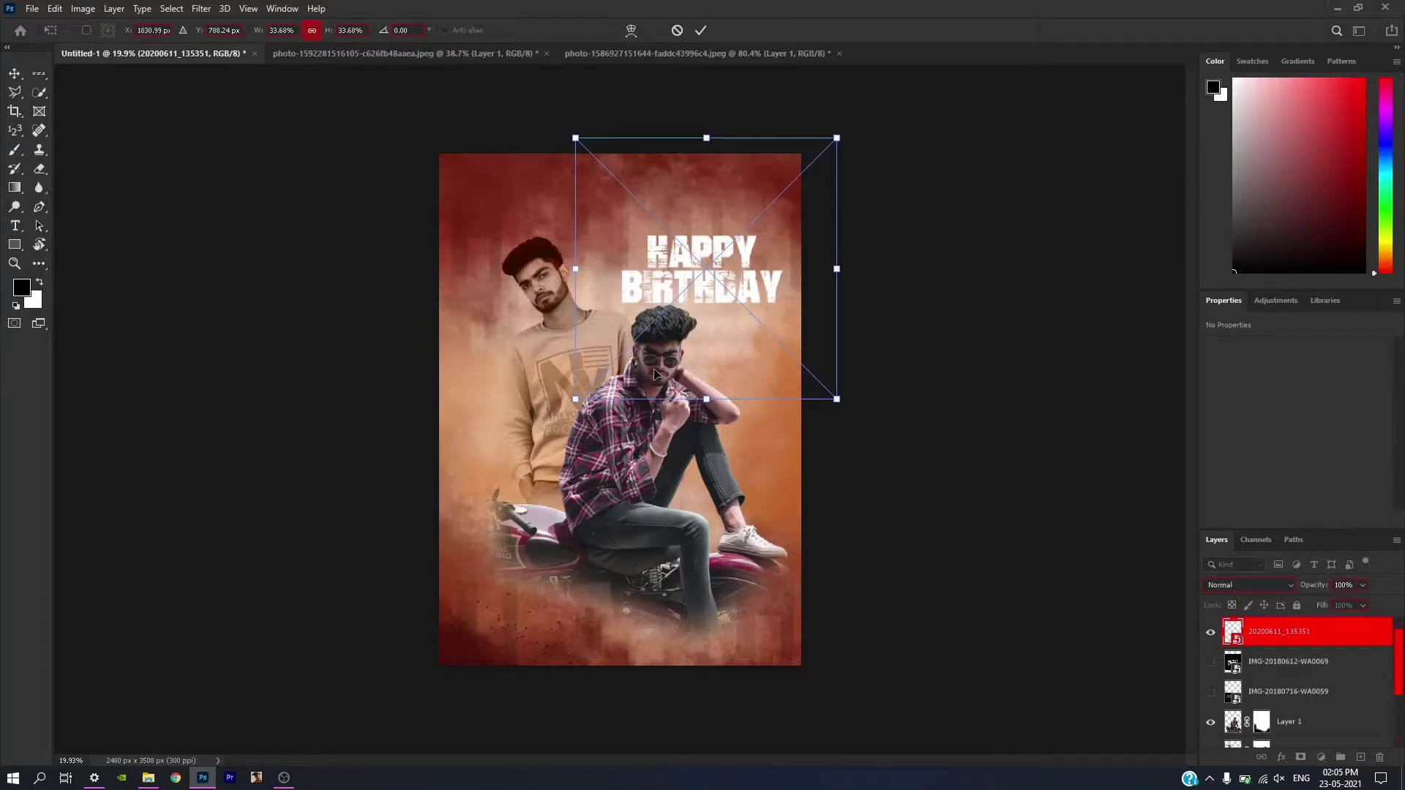
key(Up)
key(Up)
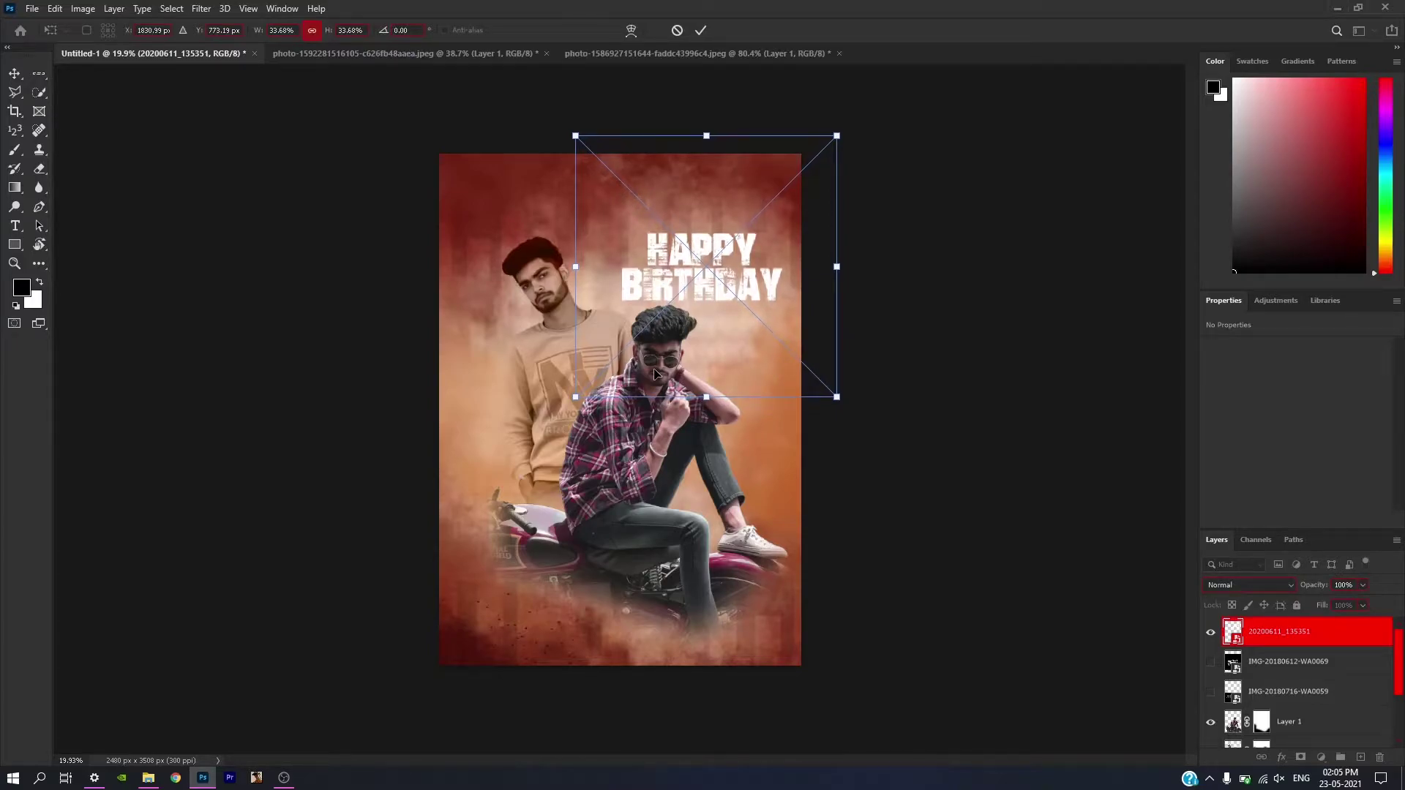
key(Return)
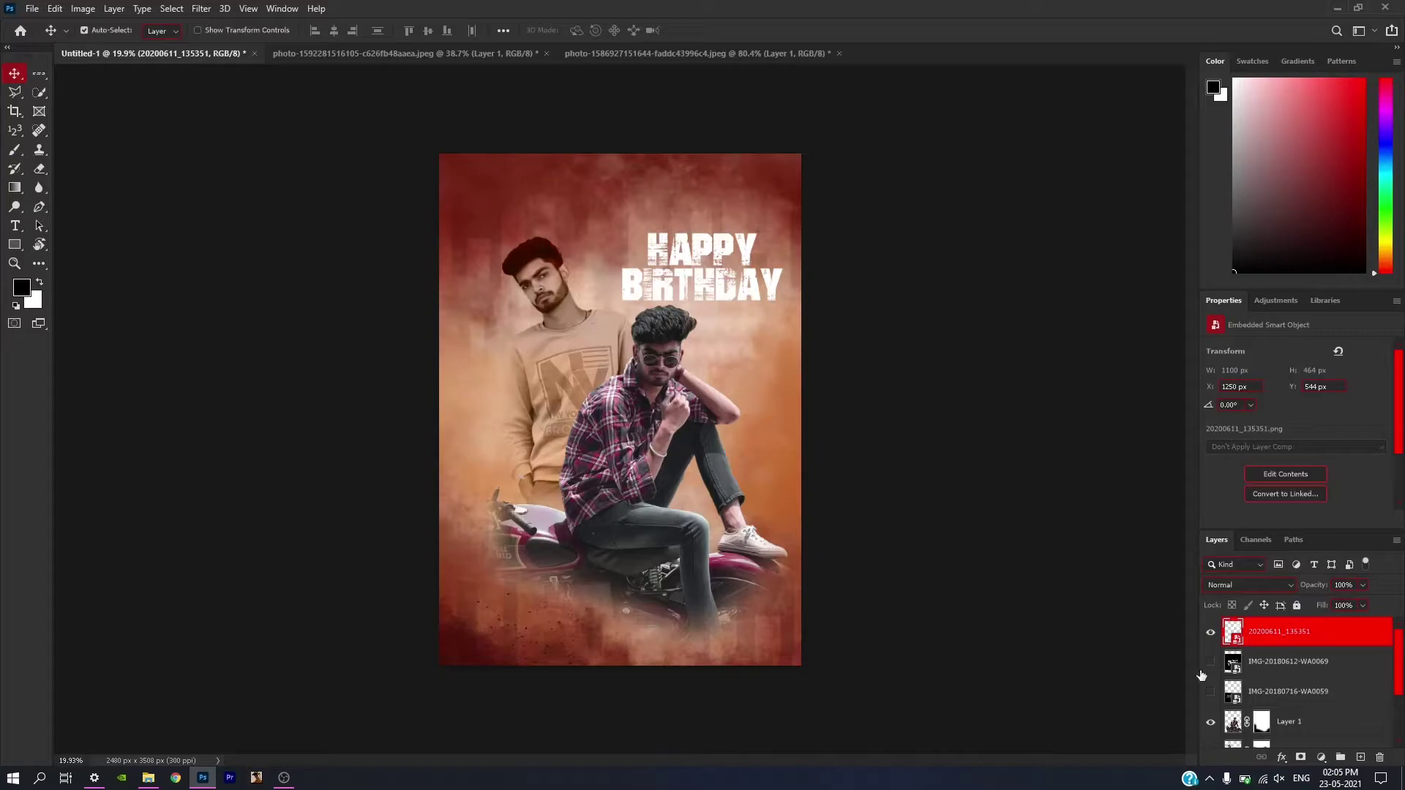
click(1247, 669)
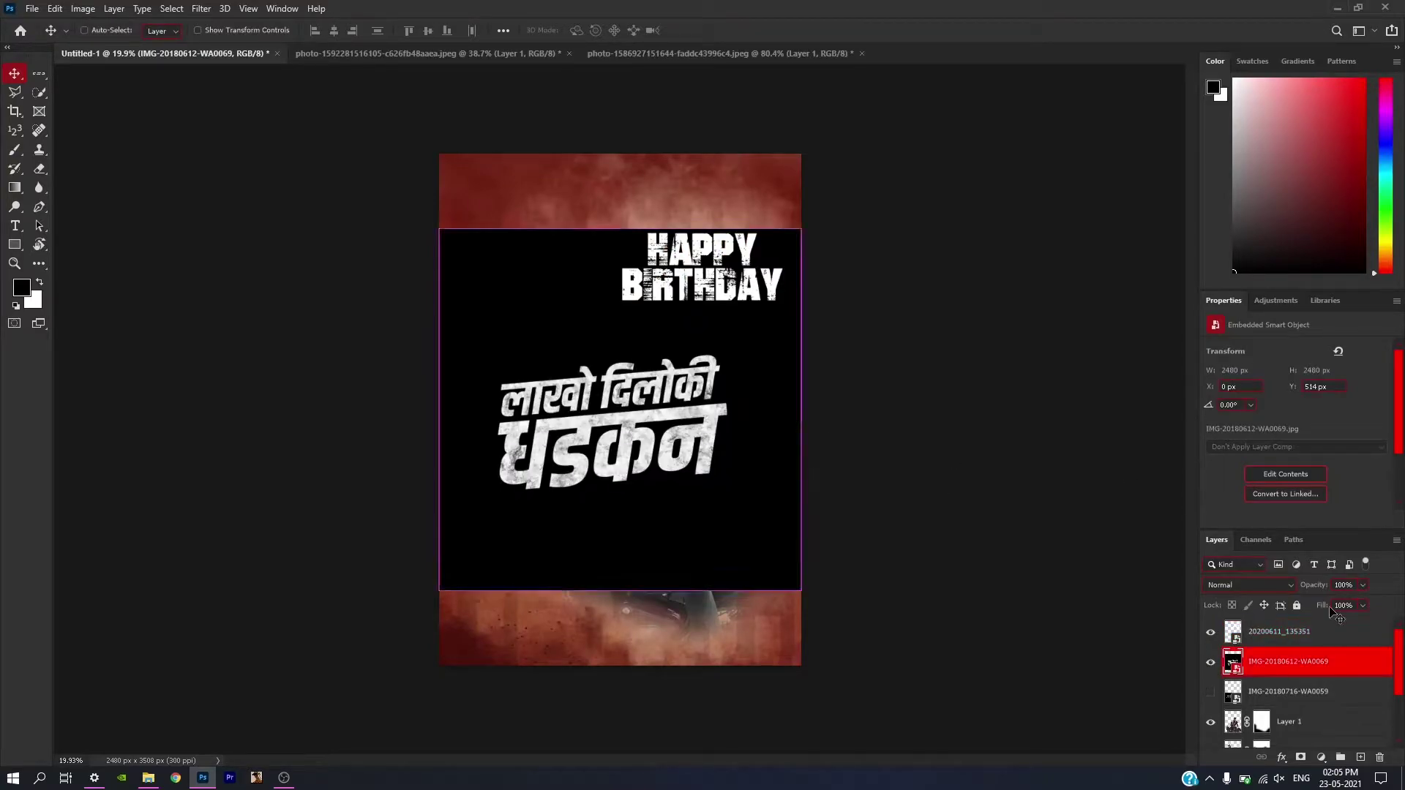
Blend the title graphic in Screen mode and shrink it into the top-left corner.
click(1274, 585)
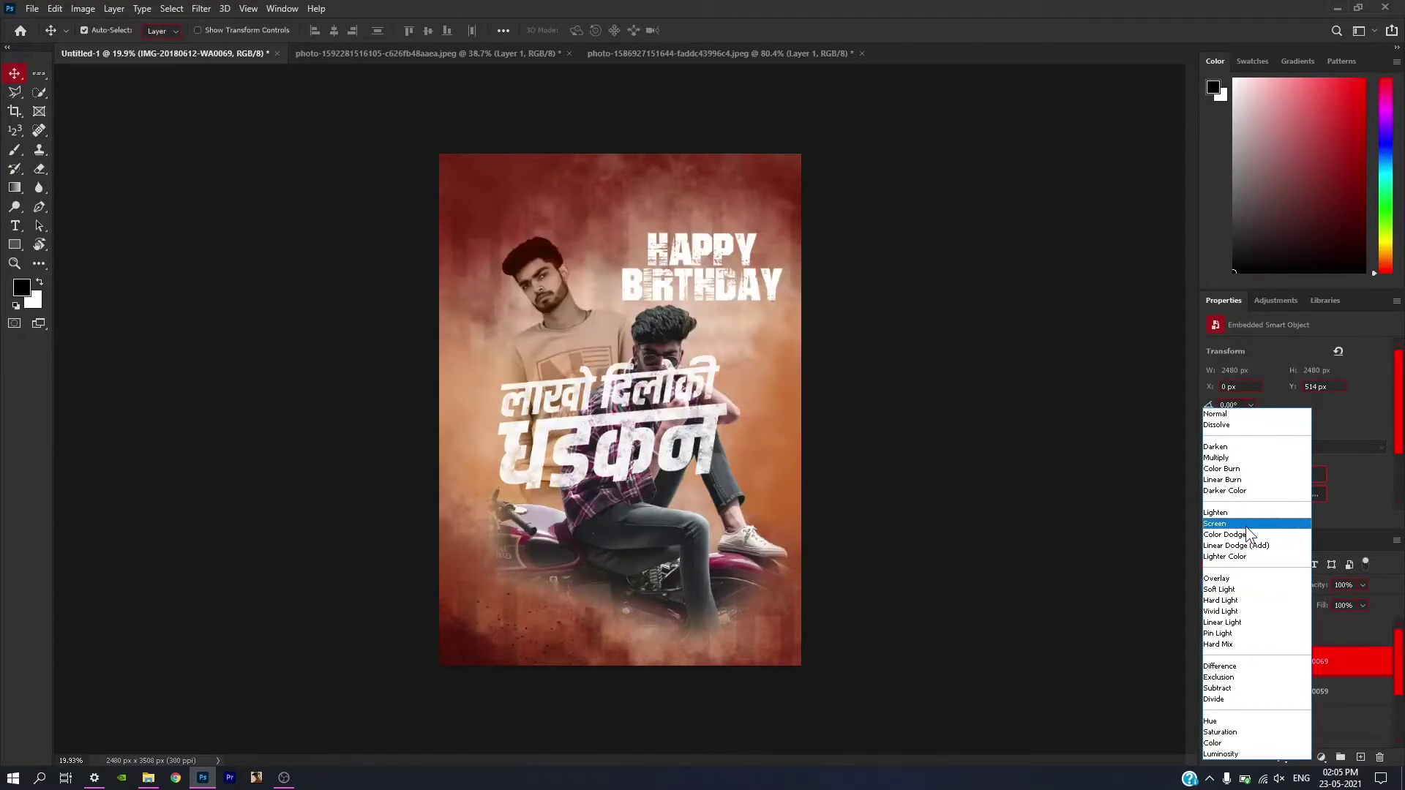
click(1246, 526)
key(ctrl+t)
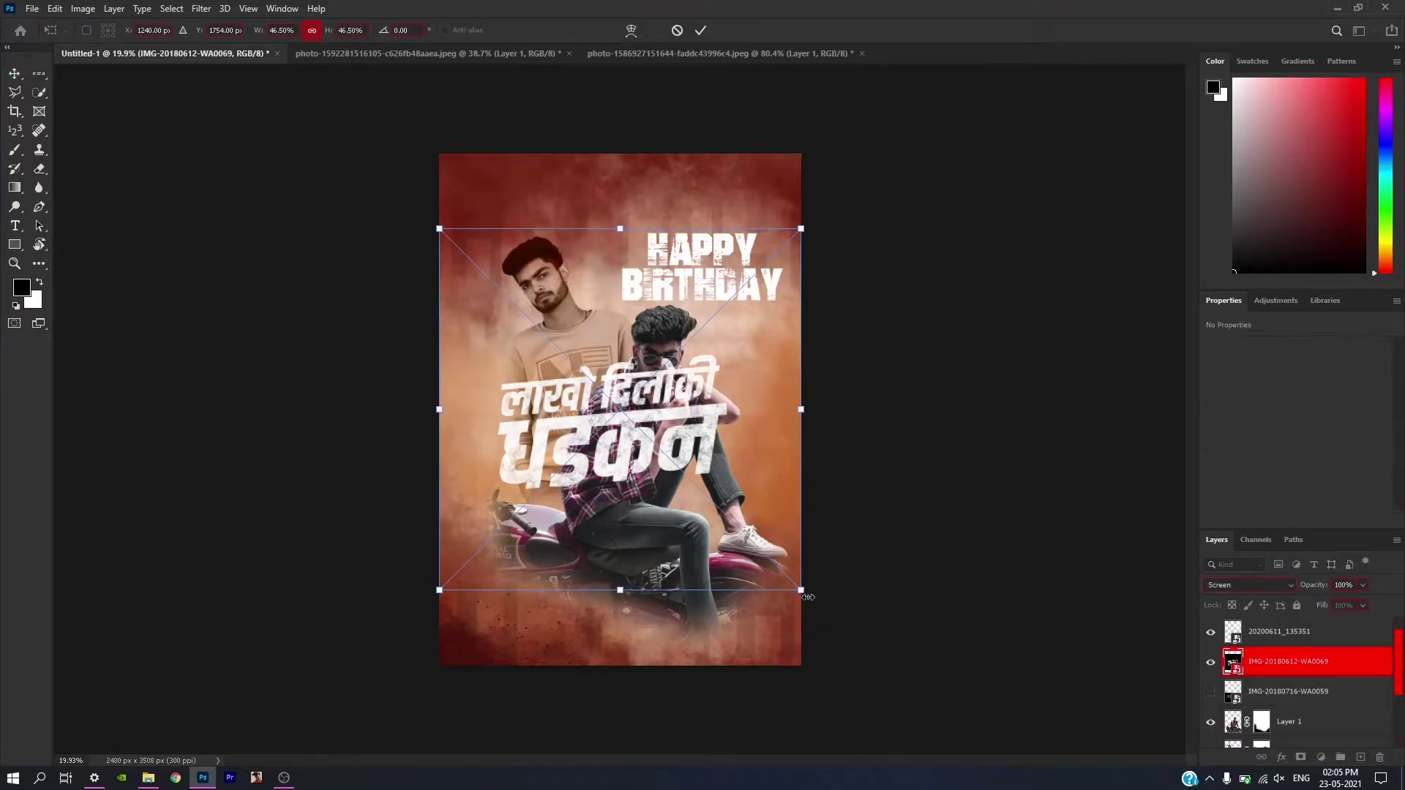
mouse_move(799, 589)
mouse_down()
mouse_move(621, 410)
mouse_move(564, 252)
mouse_move(557, 264)
mouse_move(500, 196)
mouse_move(512, 253)
mouse_move(535, 249)
mouse_move(510, 226)
mouse_up()
key(Return)
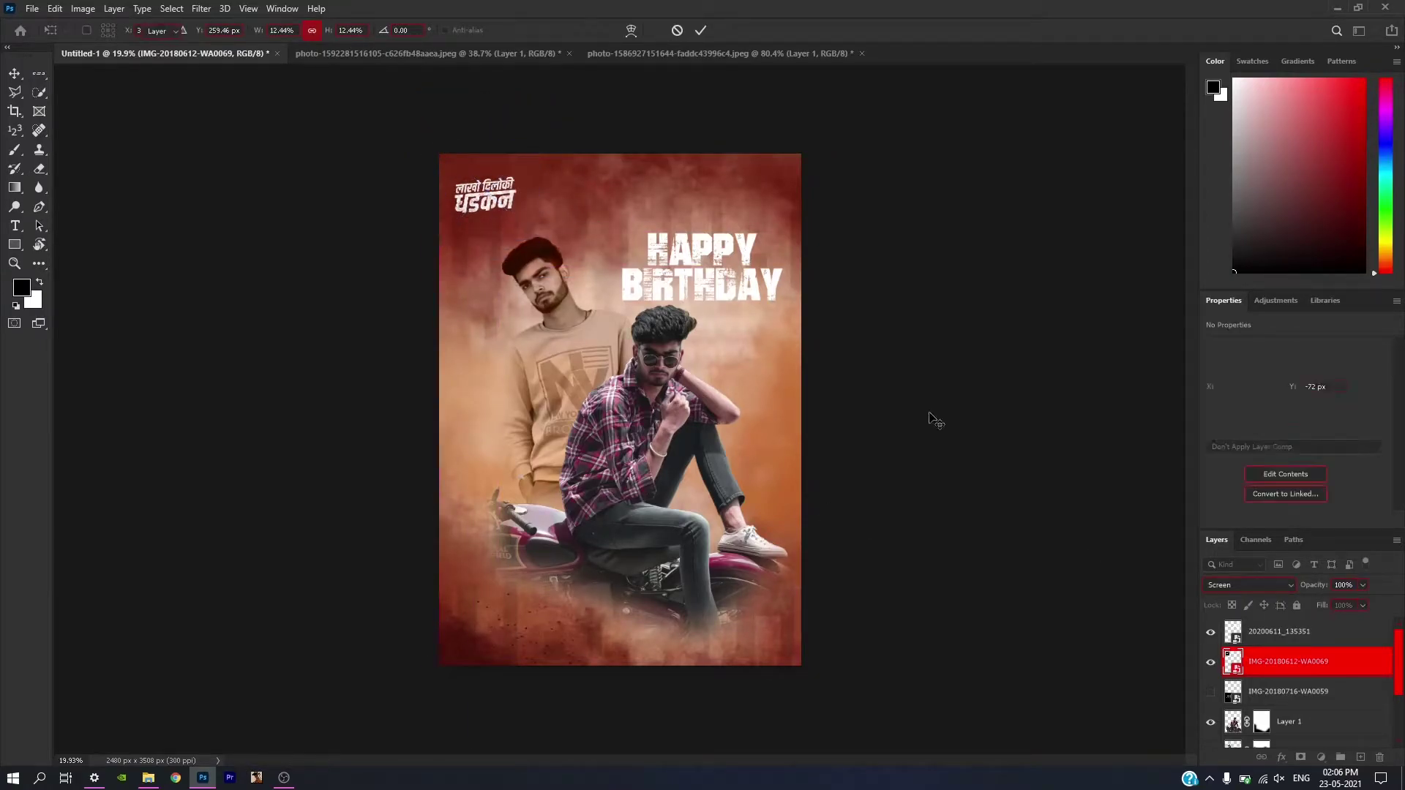
Show the Marathi greeting again and move it down to the bottom left.
click(1266, 695)
key(ctrl+comma)
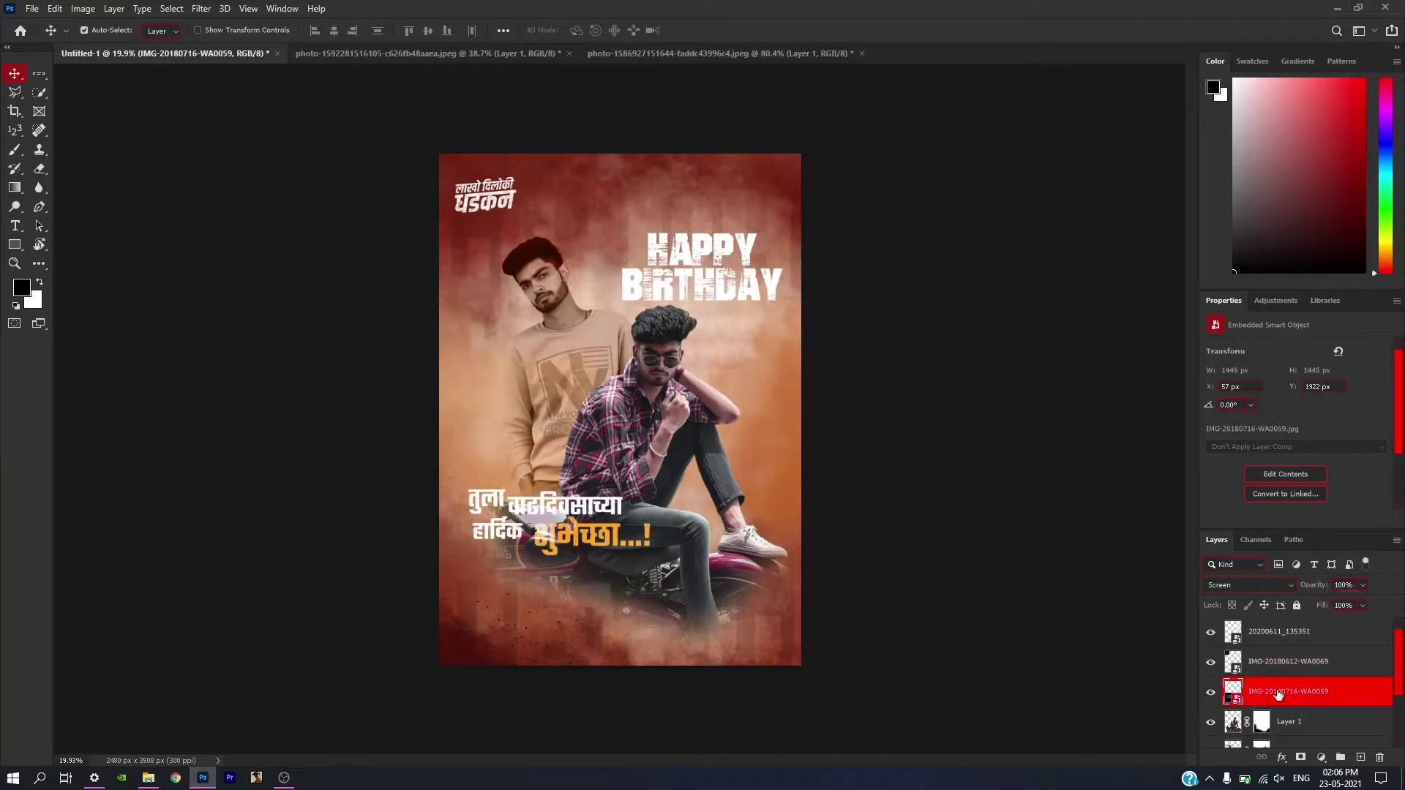
drag(538, 536, 541, 578)
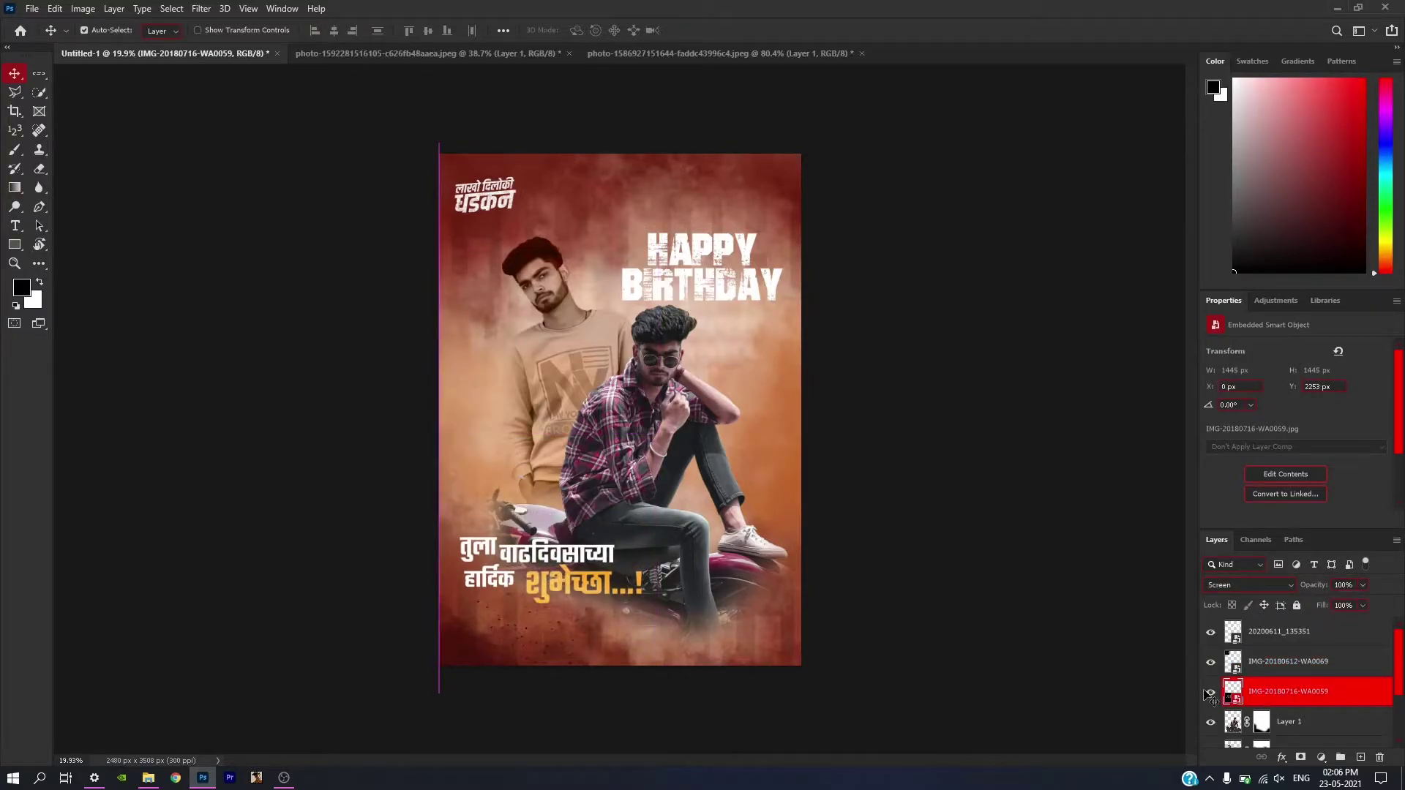
Lower the title graphic's fill to 79% and add an empty layer above the greeting.
click(1307, 620)
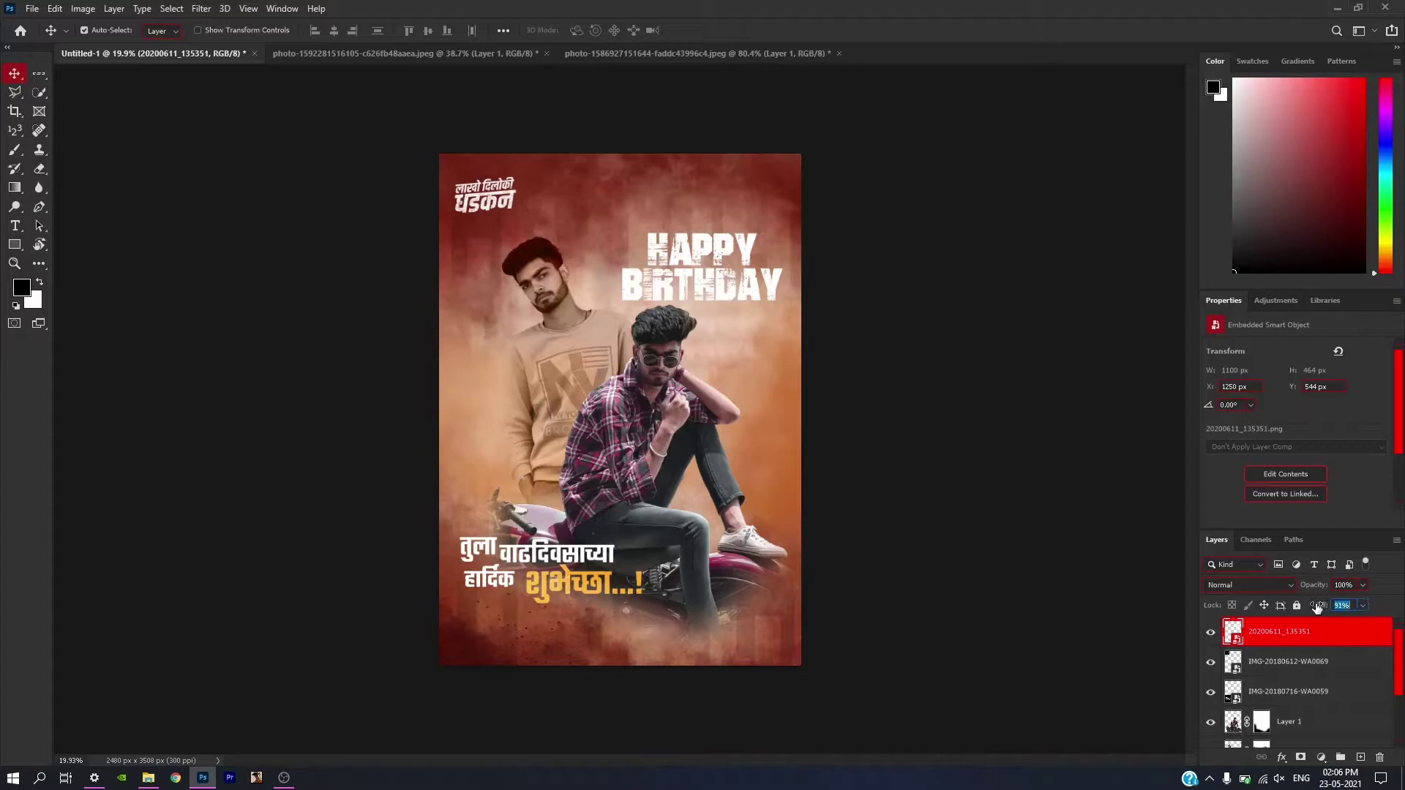
click(1326, 663)
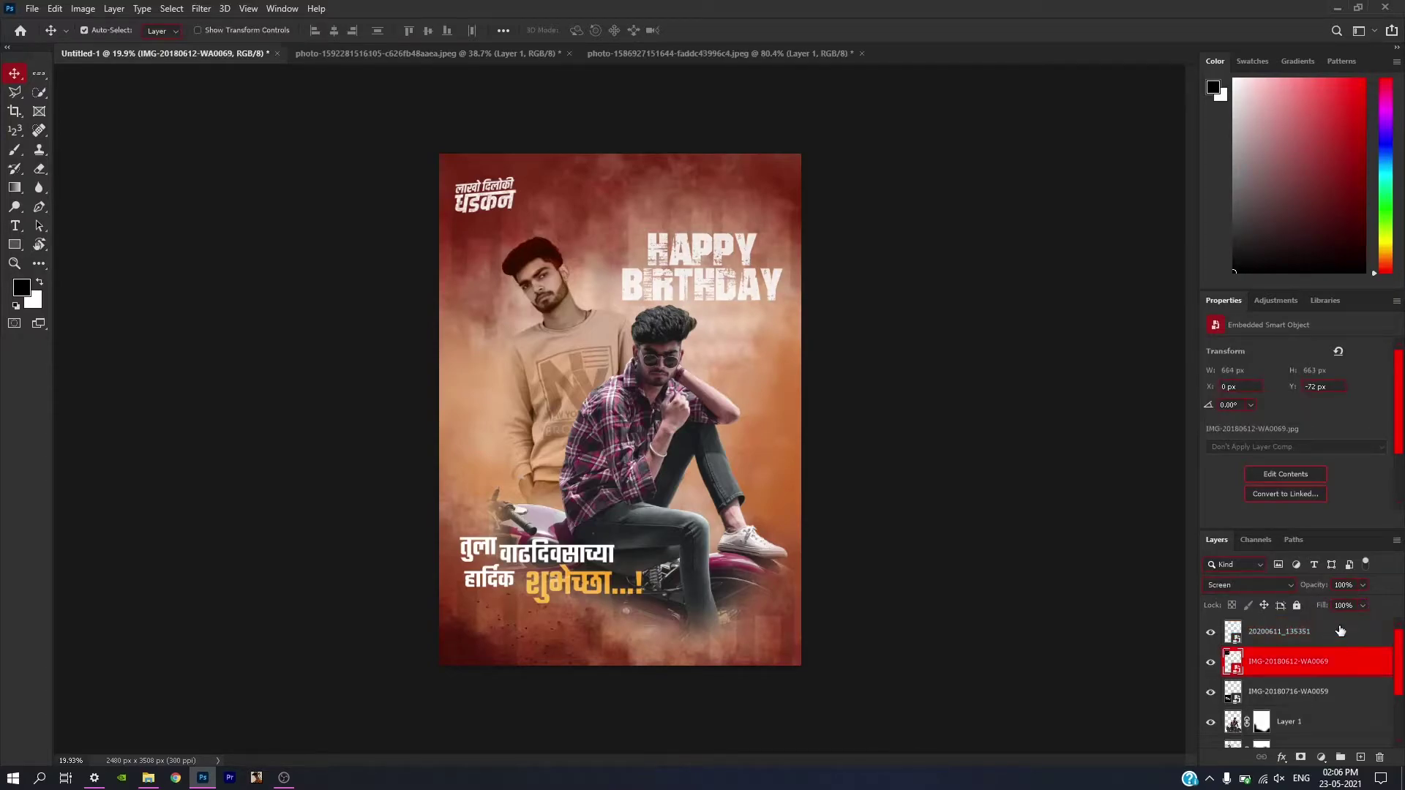
drag(1323, 607, 1308, 610)
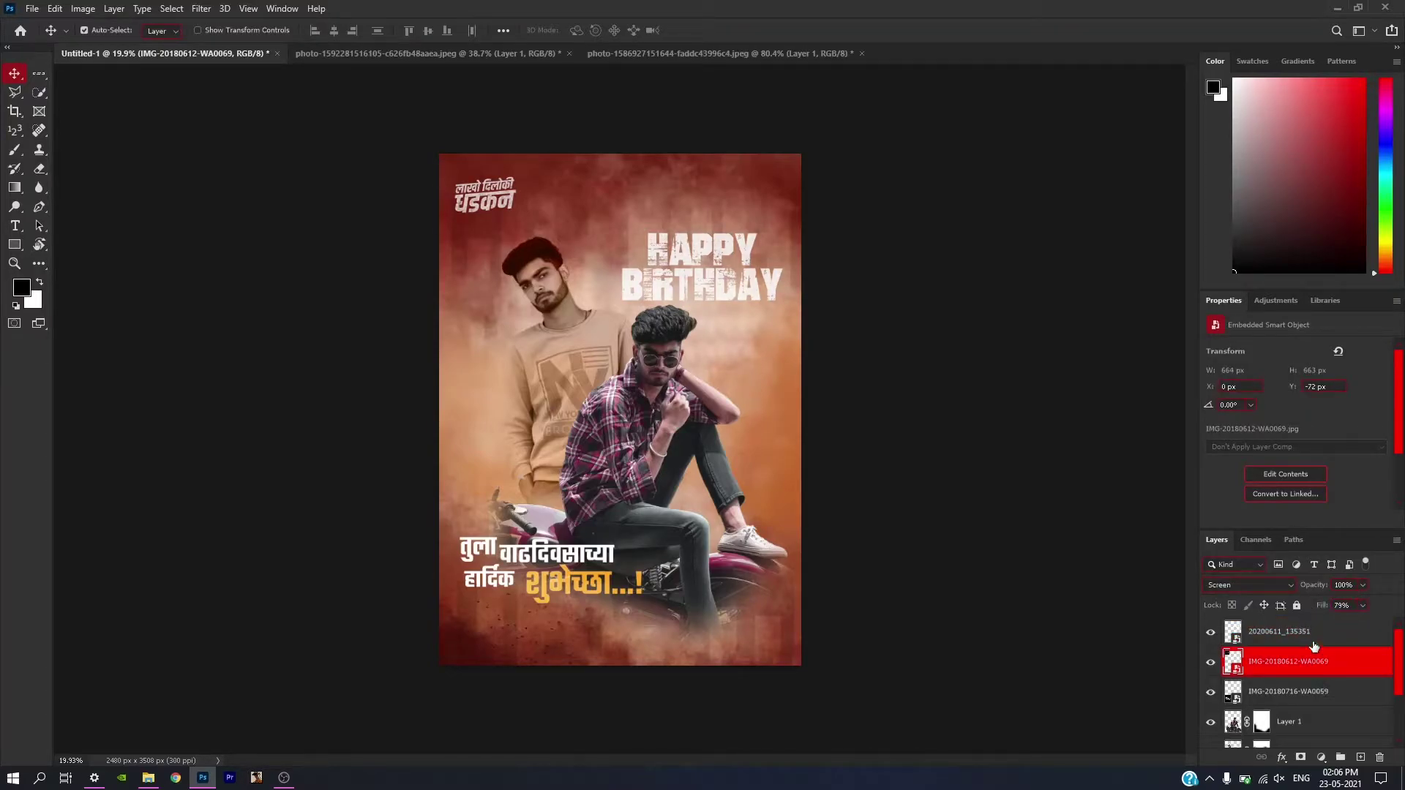
click(1314, 642)
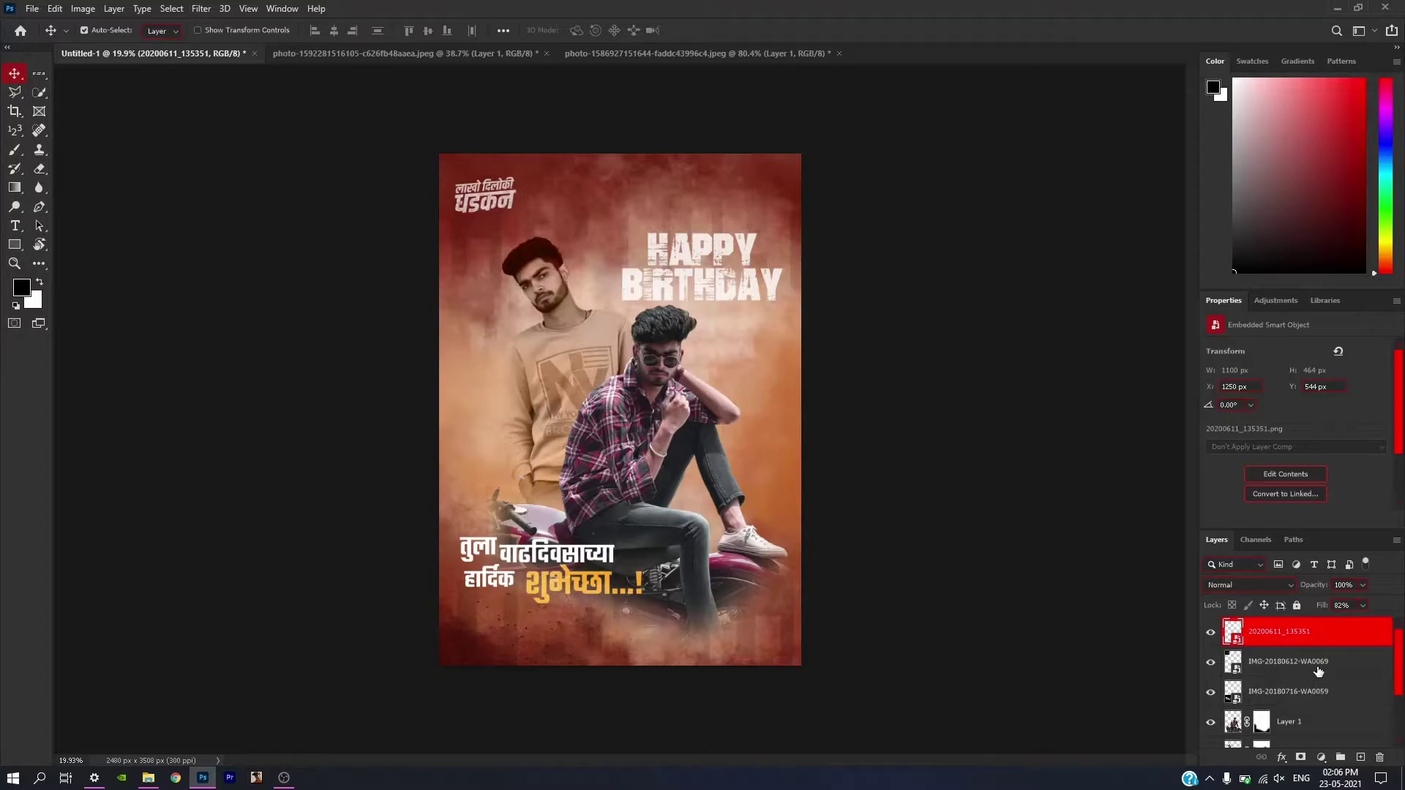
key(alt+bracketleft)
key(alt+bracketleft)
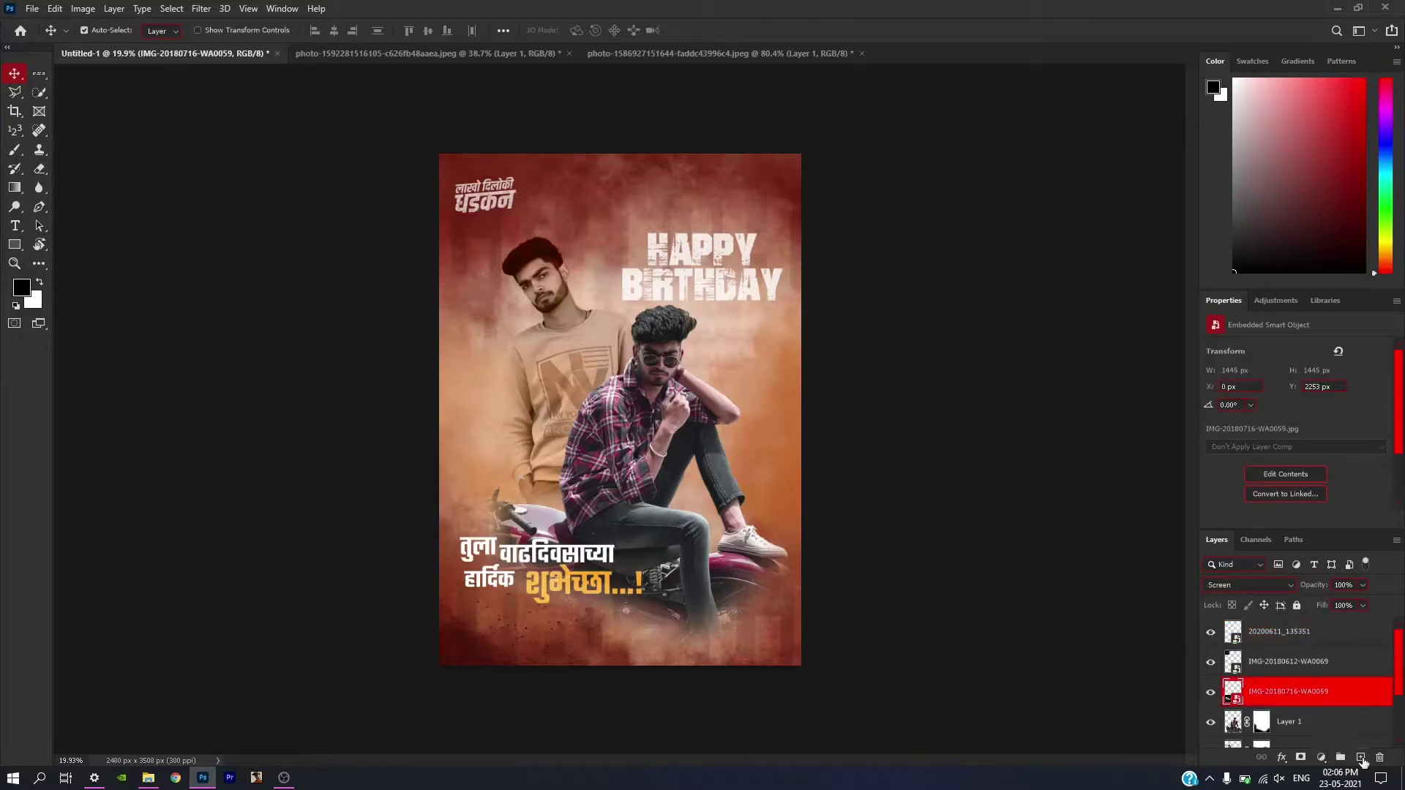
click(1362, 759)
Sample pink d3879c and brush a soft pink glow over the Marathi greeting.
key(b)
scroll(592, 492, up, 2)
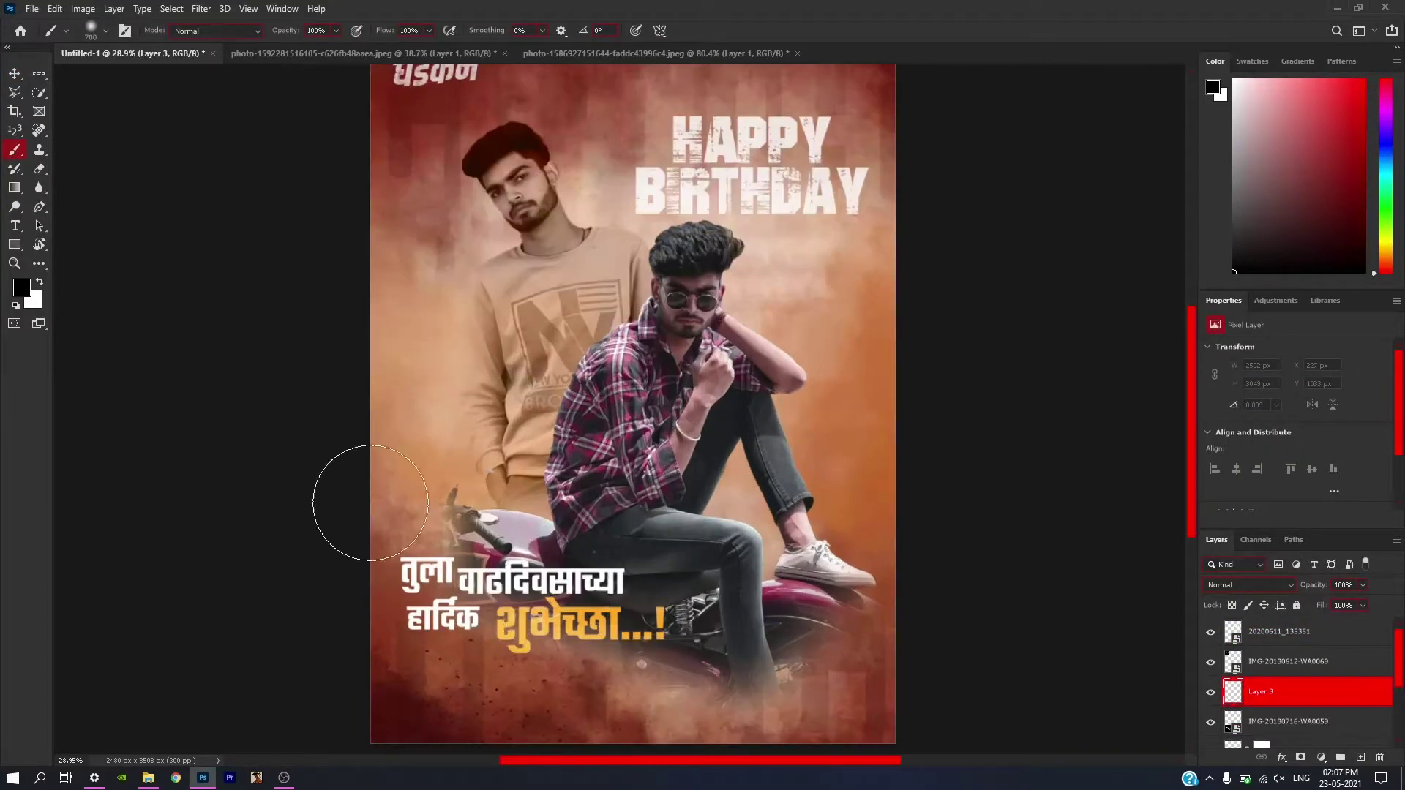
click(22, 289)
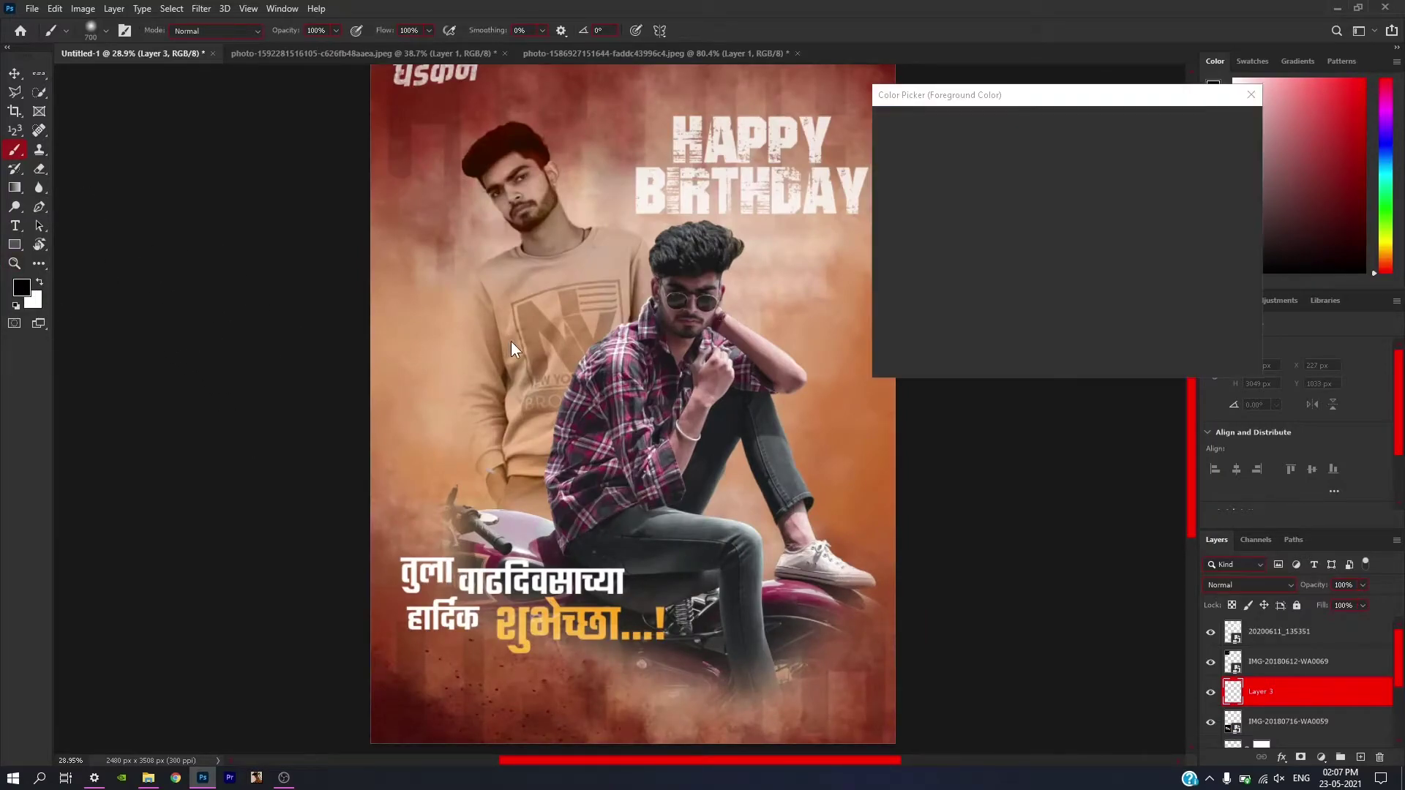
click(632, 357)
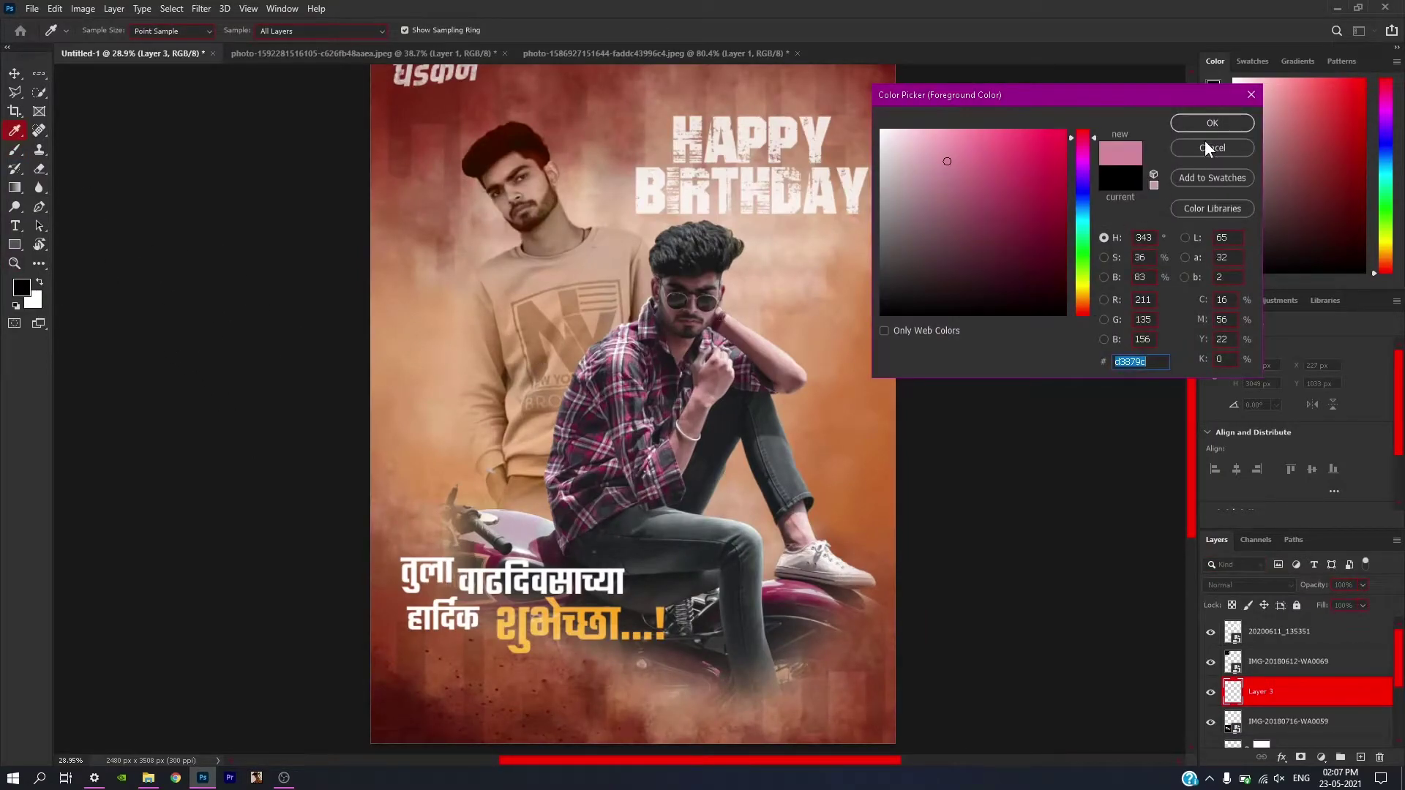
click(1212, 122)
drag(600, 564, 527, 608)
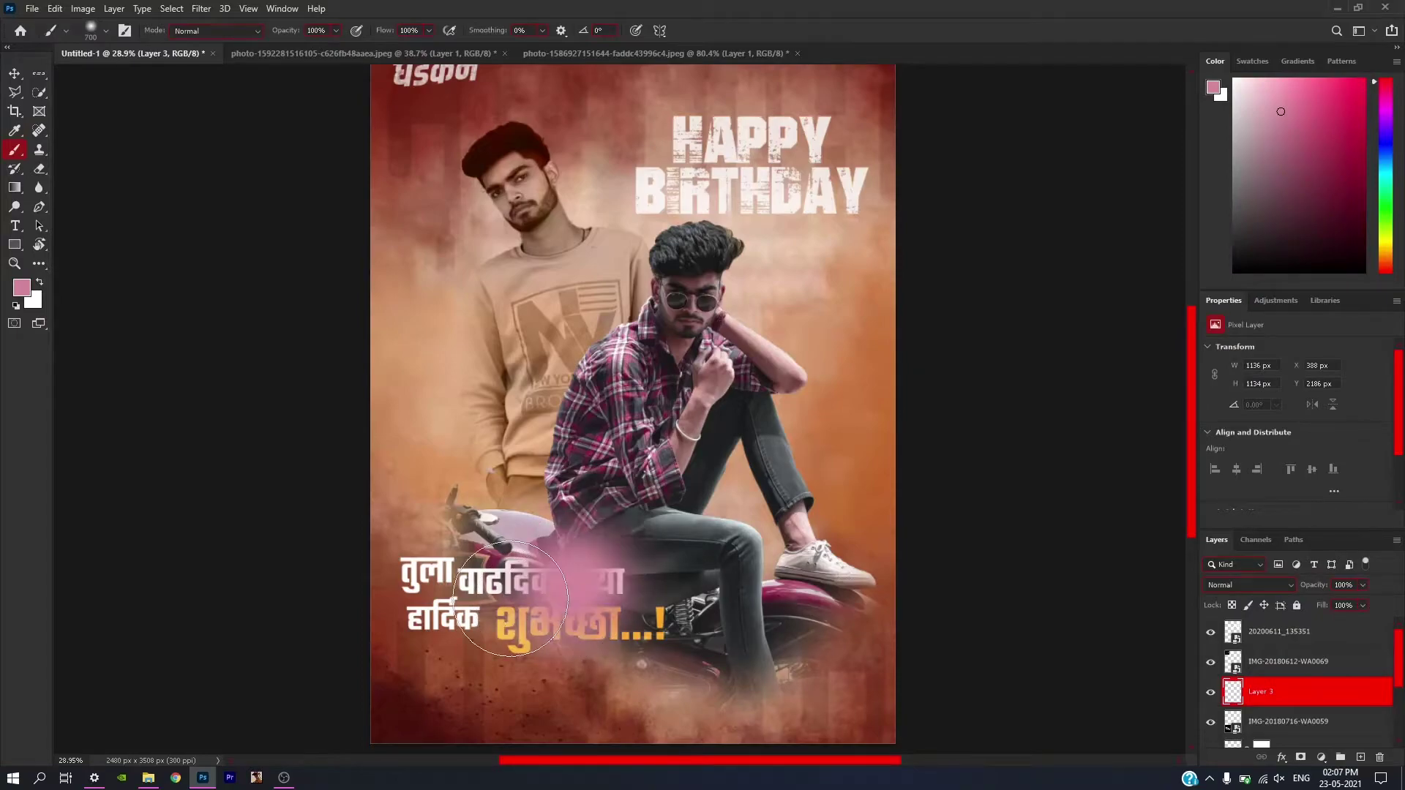
Sample a tan colour and paint it over the left part of the greeting.
click(22, 290)
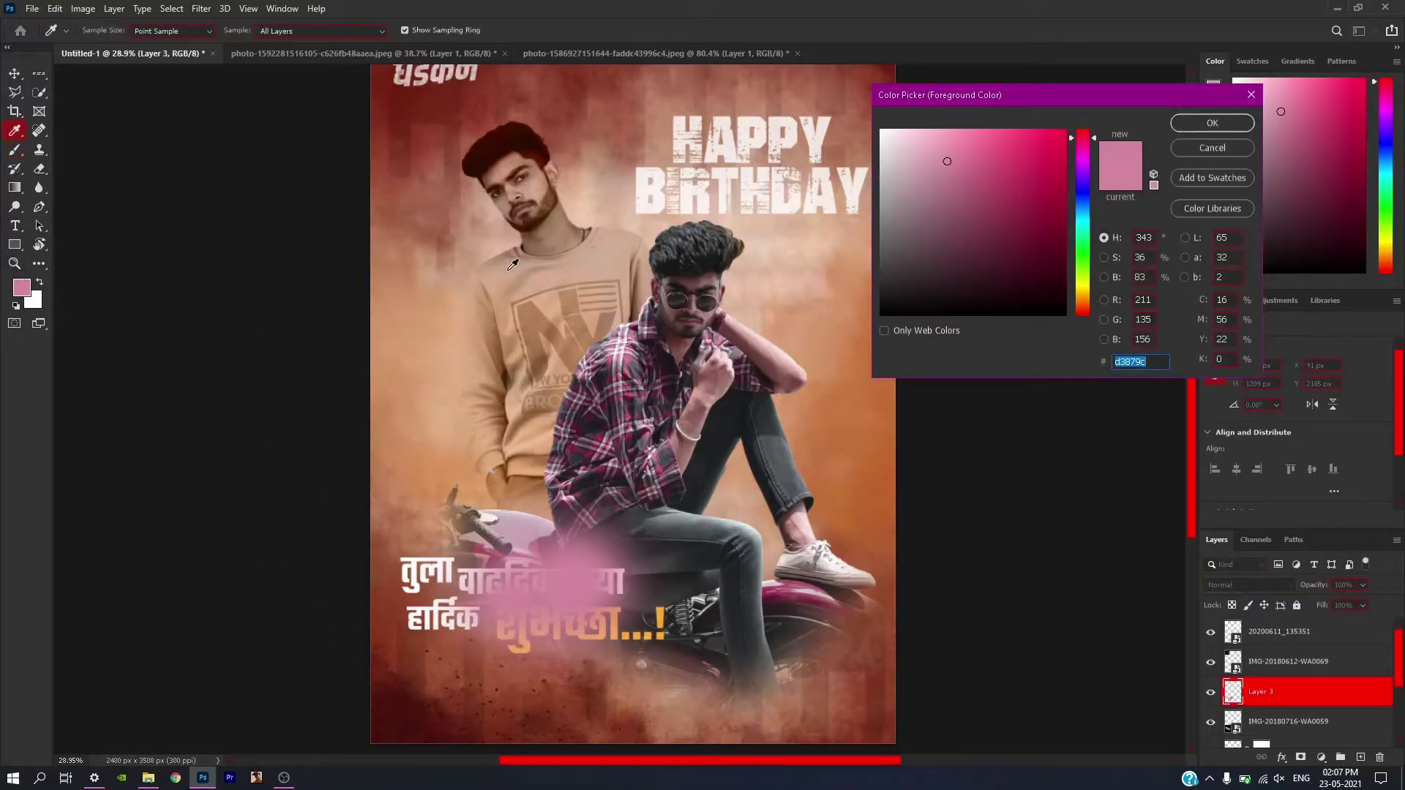
click(1202, 146)
key(b)
alt+click(360, 611)
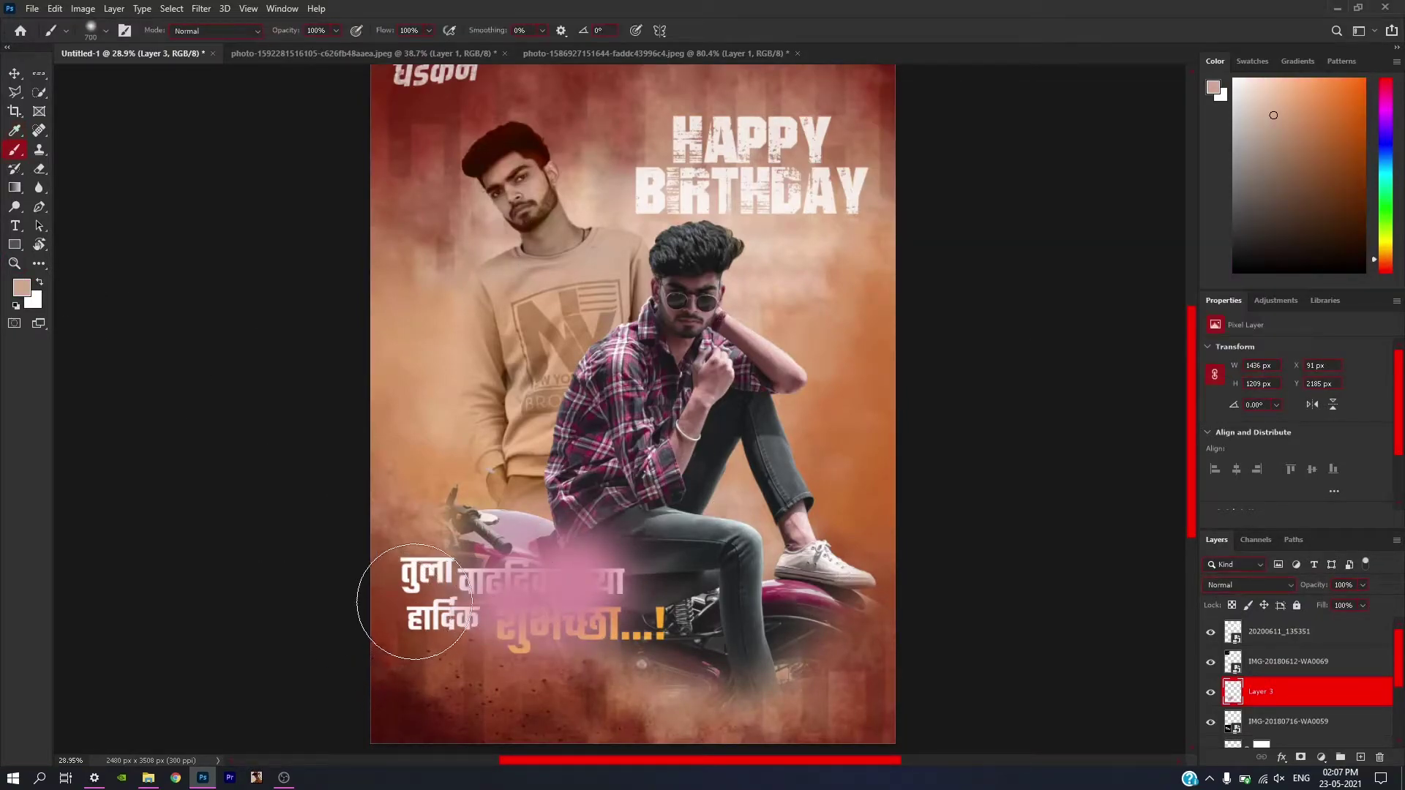
drag(410, 607, 483, 571)
Sample dark red and paint strokes over the lower-left greeting area.
click(22, 289)
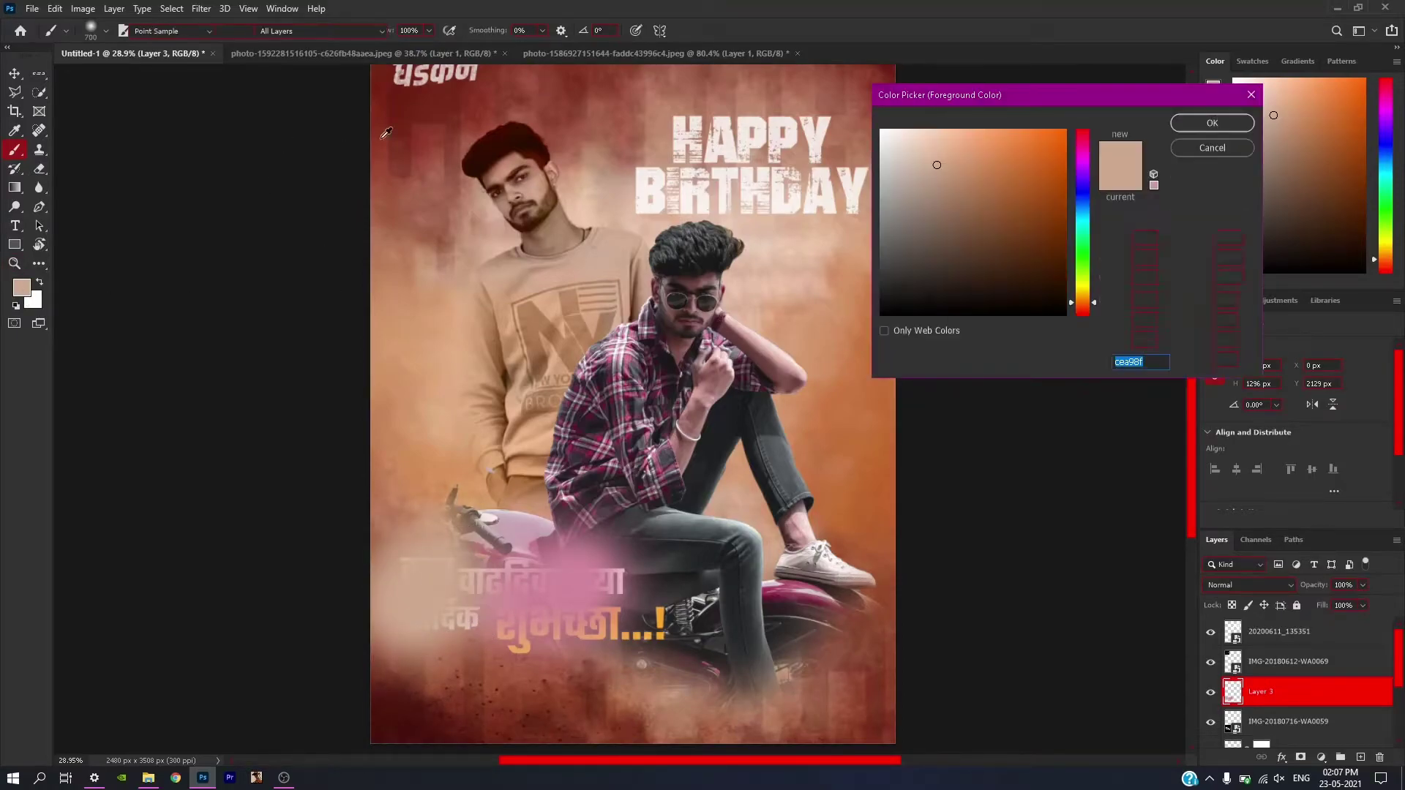
click(456, 724)
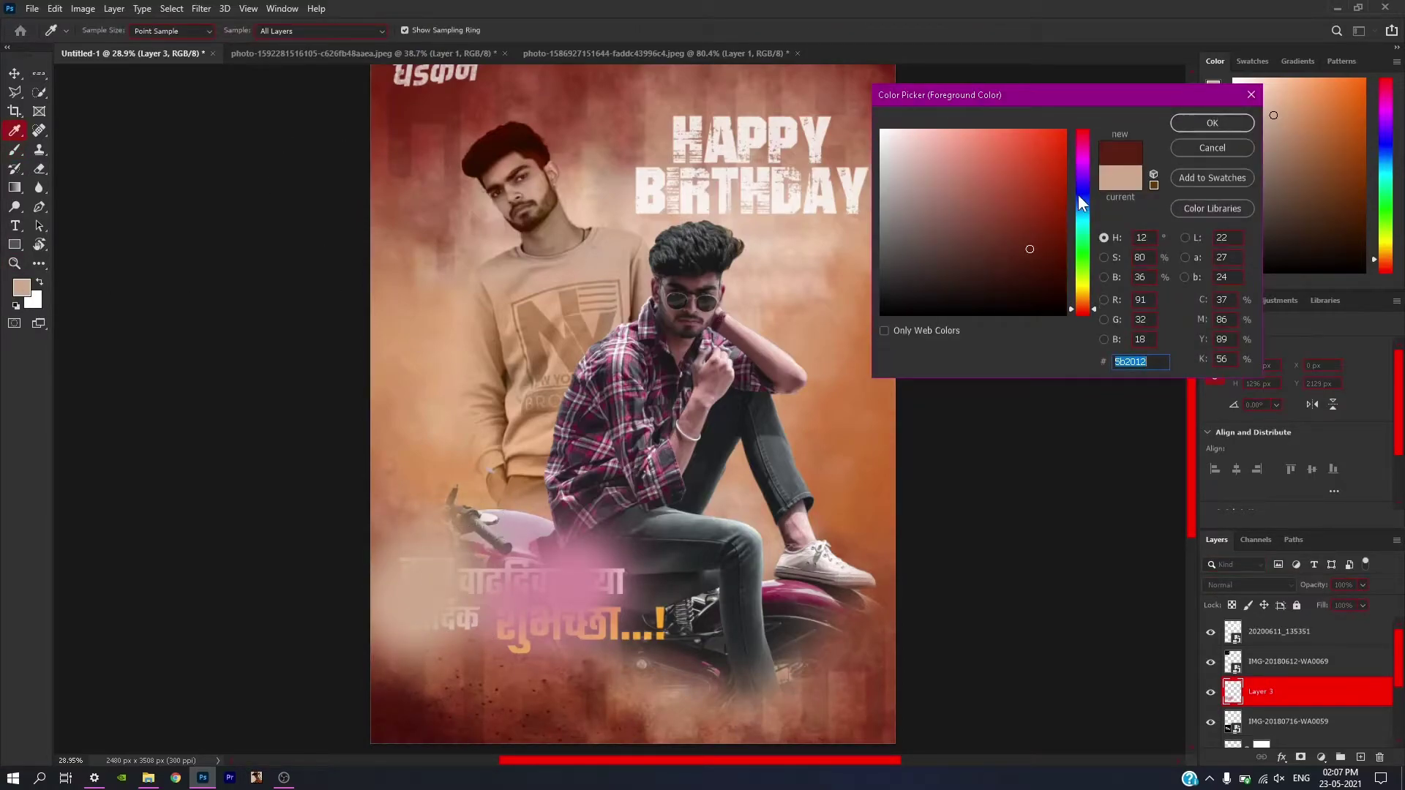
click(1205, 124)
drag(493, 553, 486, 579)
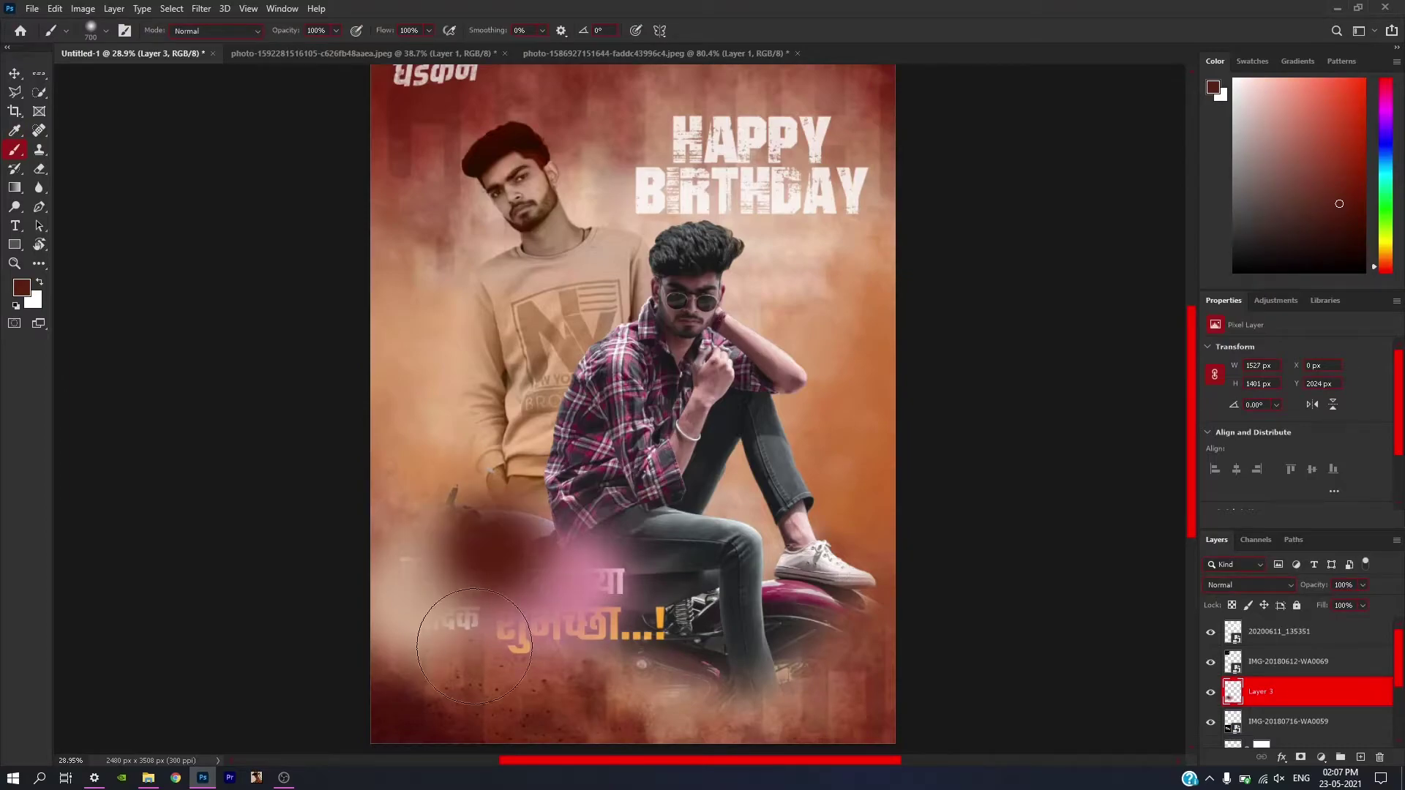
click(625, 647)
Move the paint layer beneath the greeting text and shift the text slightly right.
drag(1294, 692, 1294, 735)
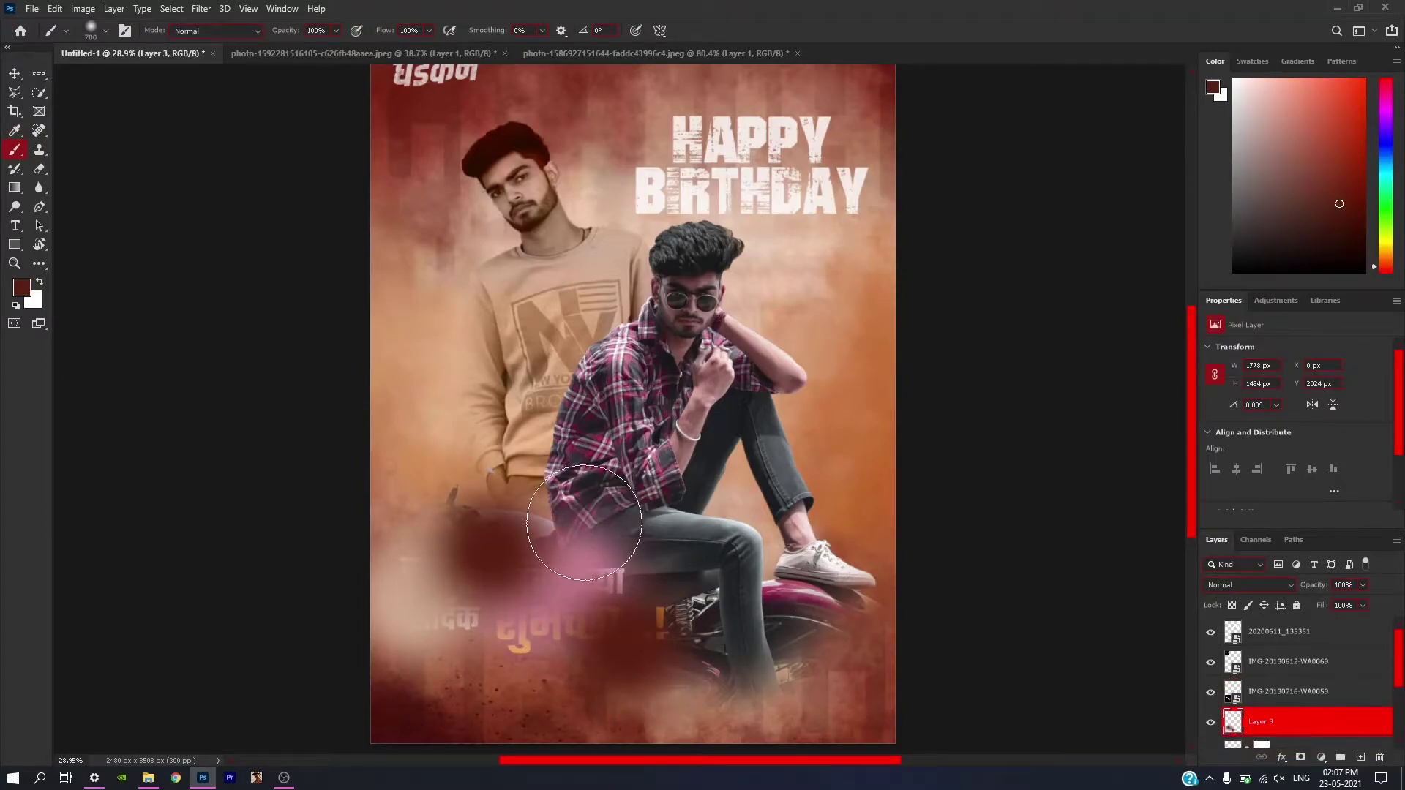
scroll(528, 549, down, 2)
key(v)
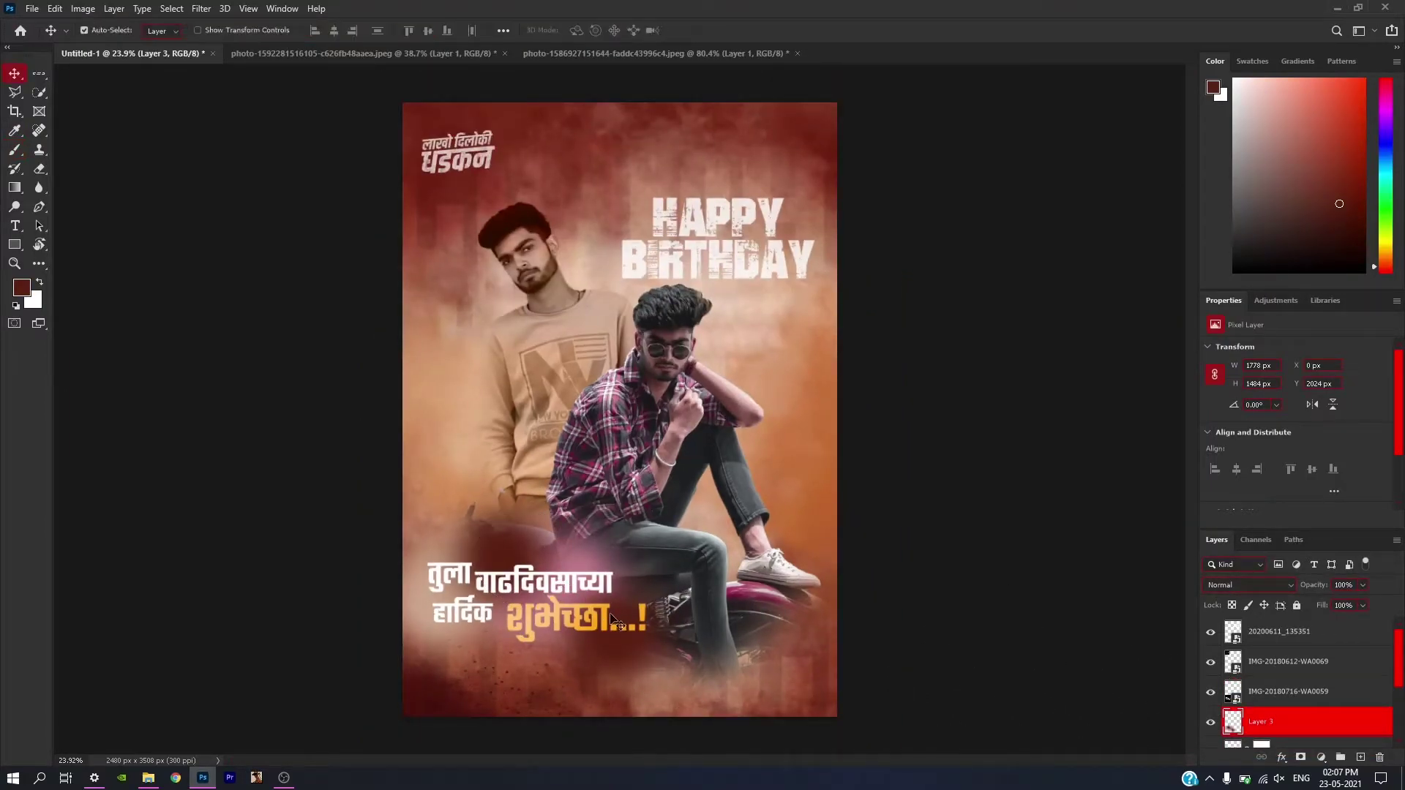
drag(599, 600, 600, 582)
Move the greeting and its glow layer down slightly together.
scroll(603, 570, down, 2)
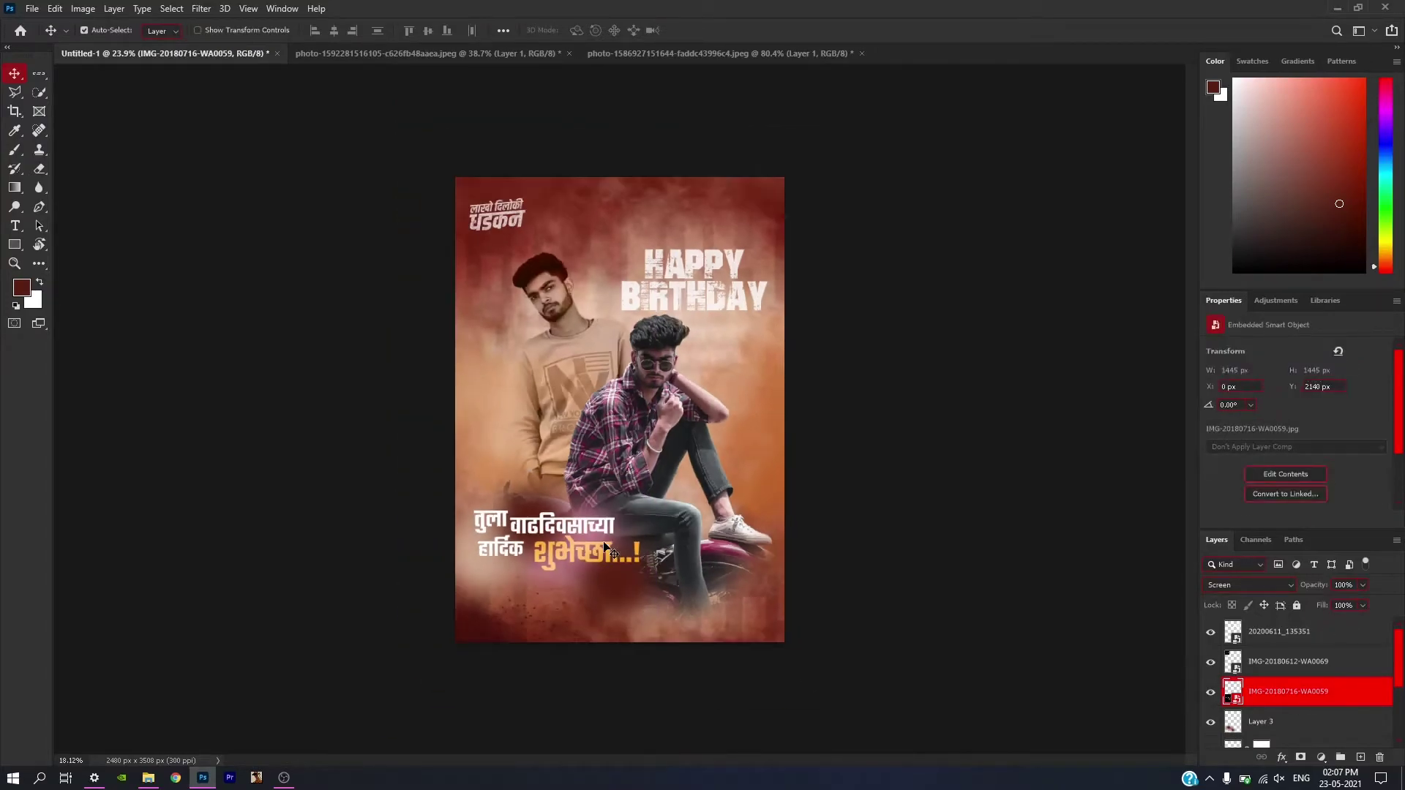
ctrl+click(1288, 722)
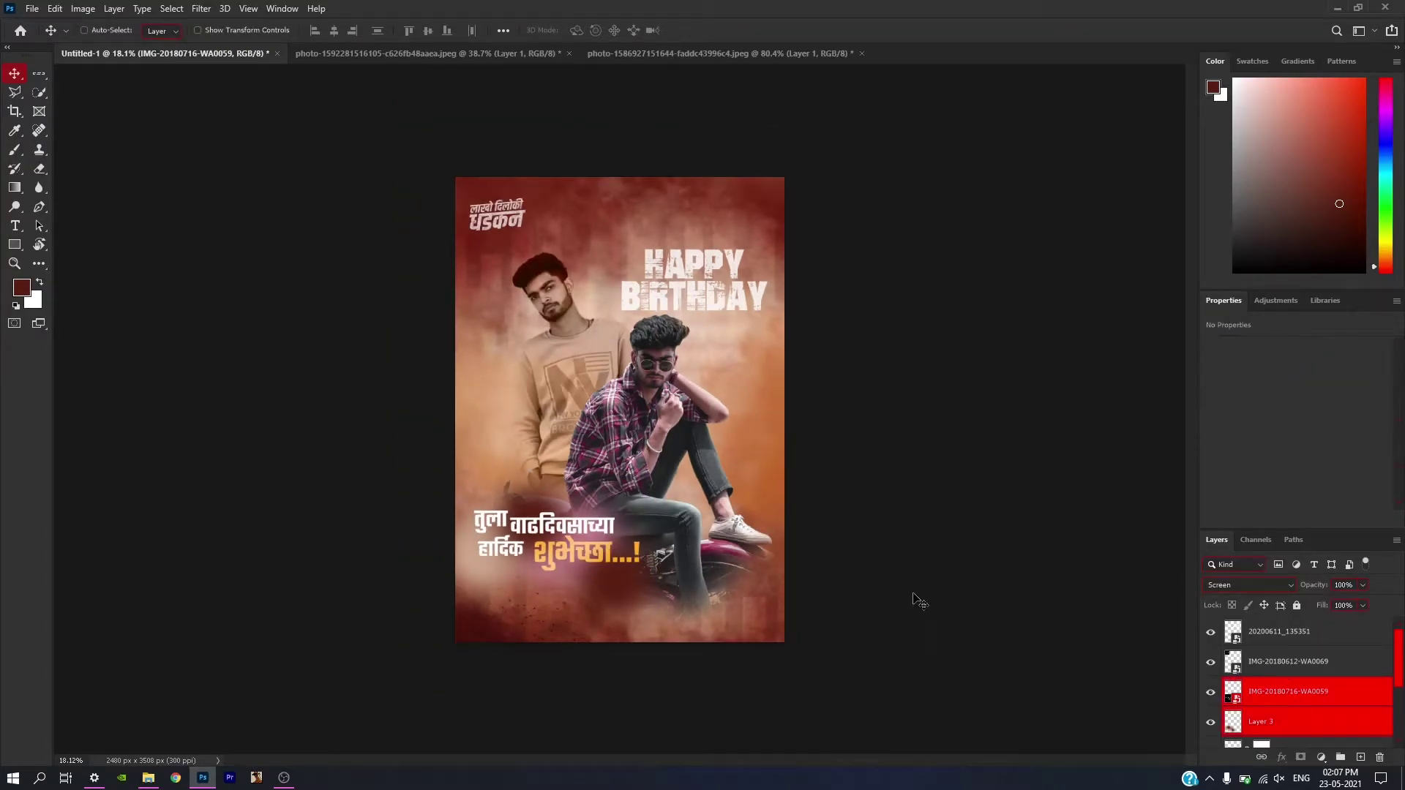
scroll(664, 624, up, 2)
drag(551, 585, 561, 599)
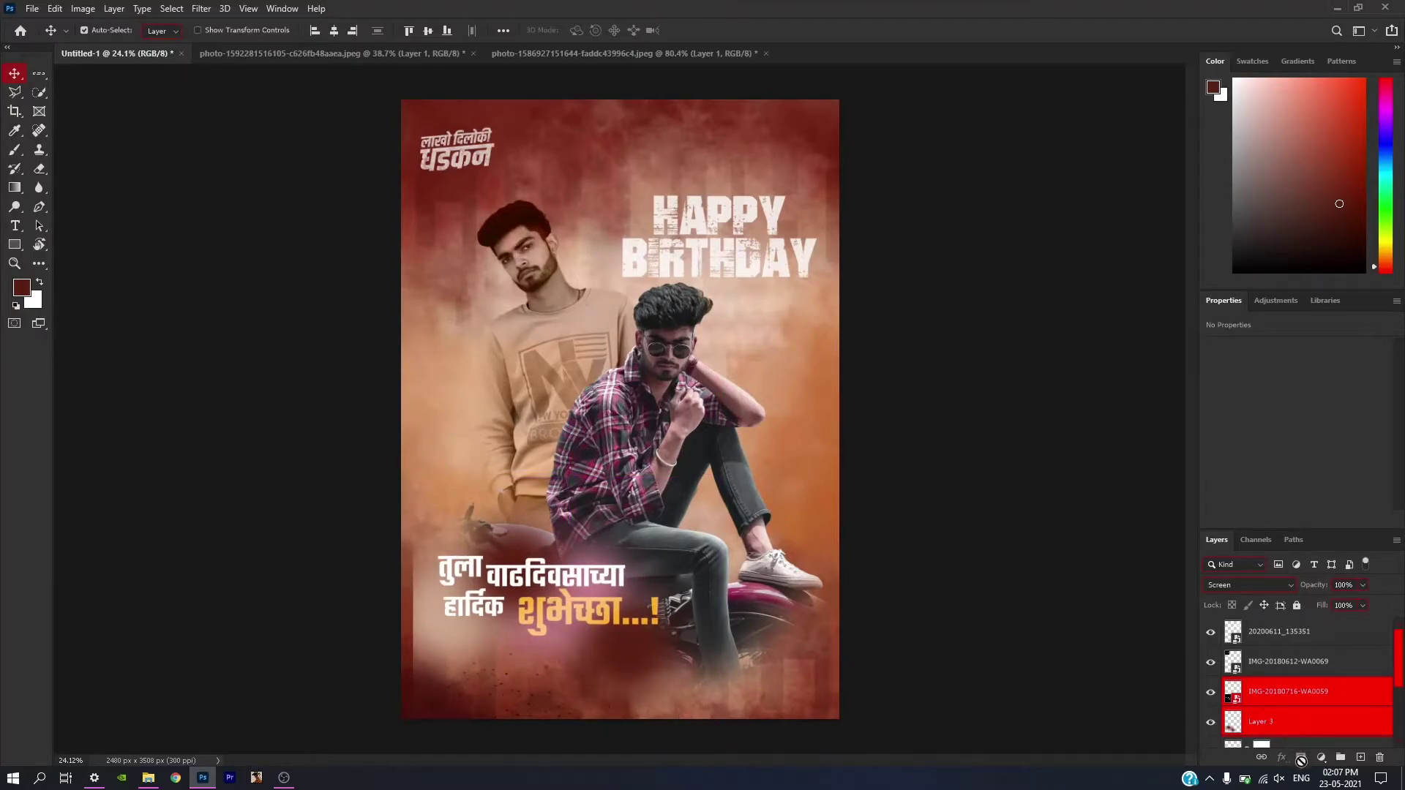
Add a layer mask to the glow layer and paint black over the lower-left area.
click(1303, 717)
click(1302, 758)
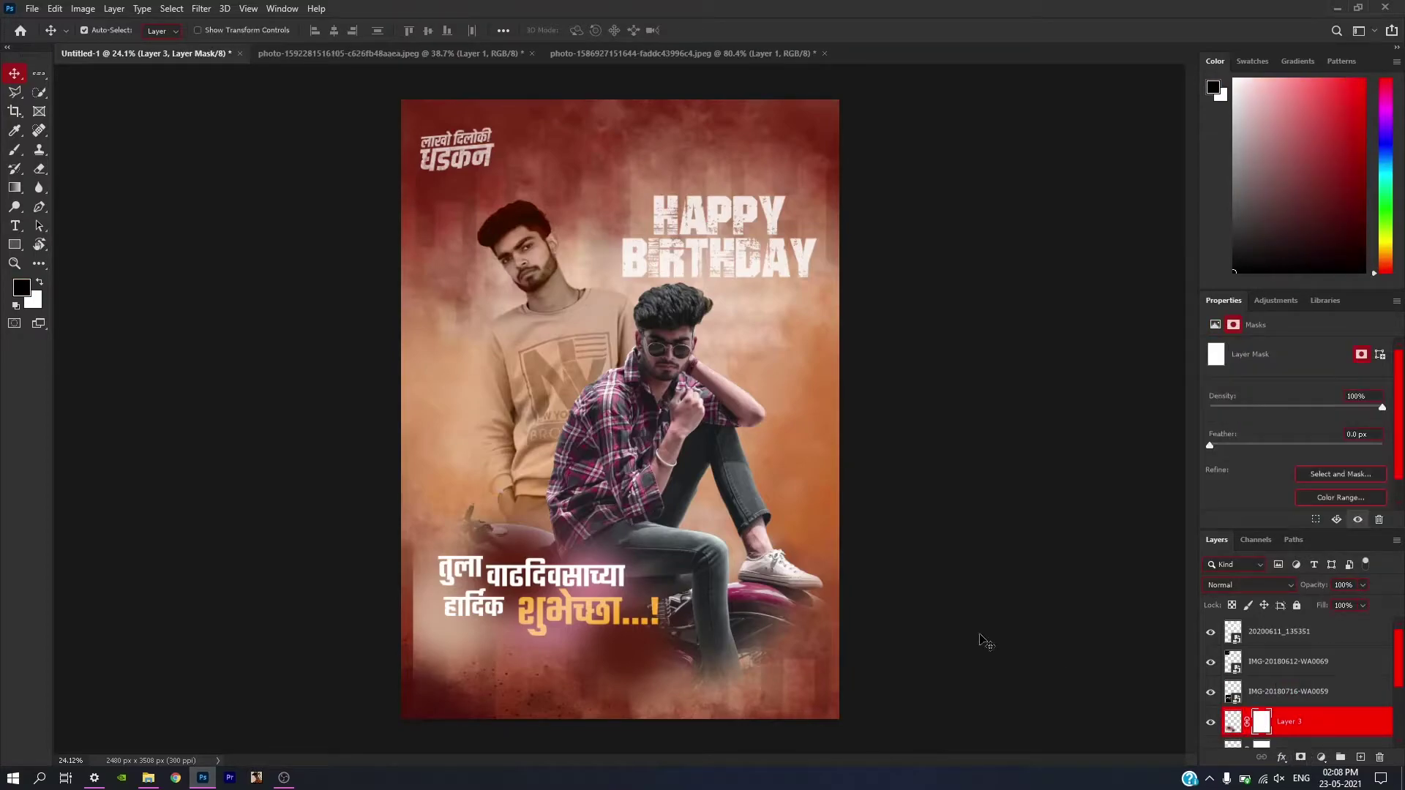
key(b)
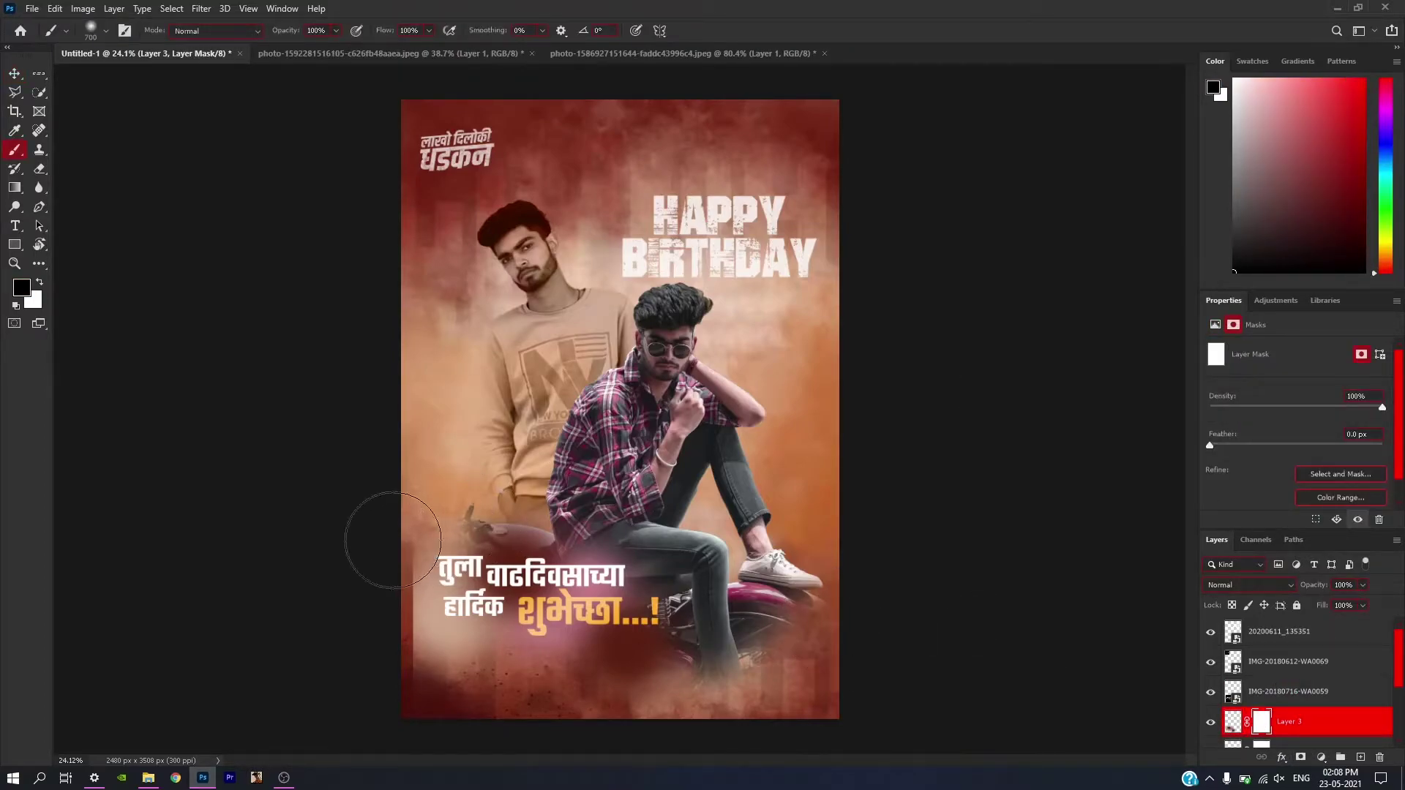
mouse_move(408, 534)
mouse_down()
mouse_move(402, 705)
mouse_move(447, 718)
mouse_move(812, 718)
mouse_up()
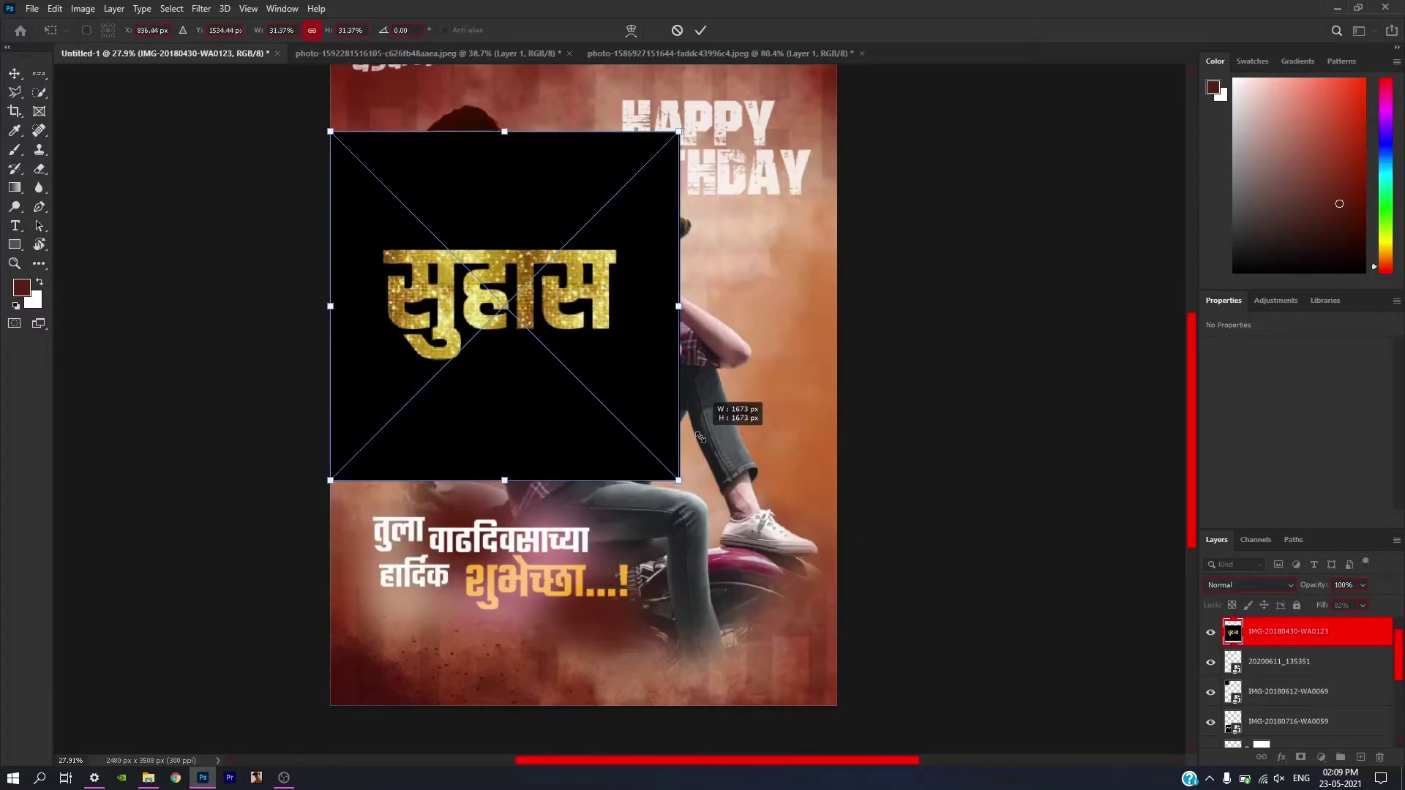
Shrink the gold name सुहास toward the bottom right and set it to Screen mode.
mouse_move(787, 558)
mouse_down()
mouse_move(607, 352)
mouse_move(799, 657)
mouse_up()
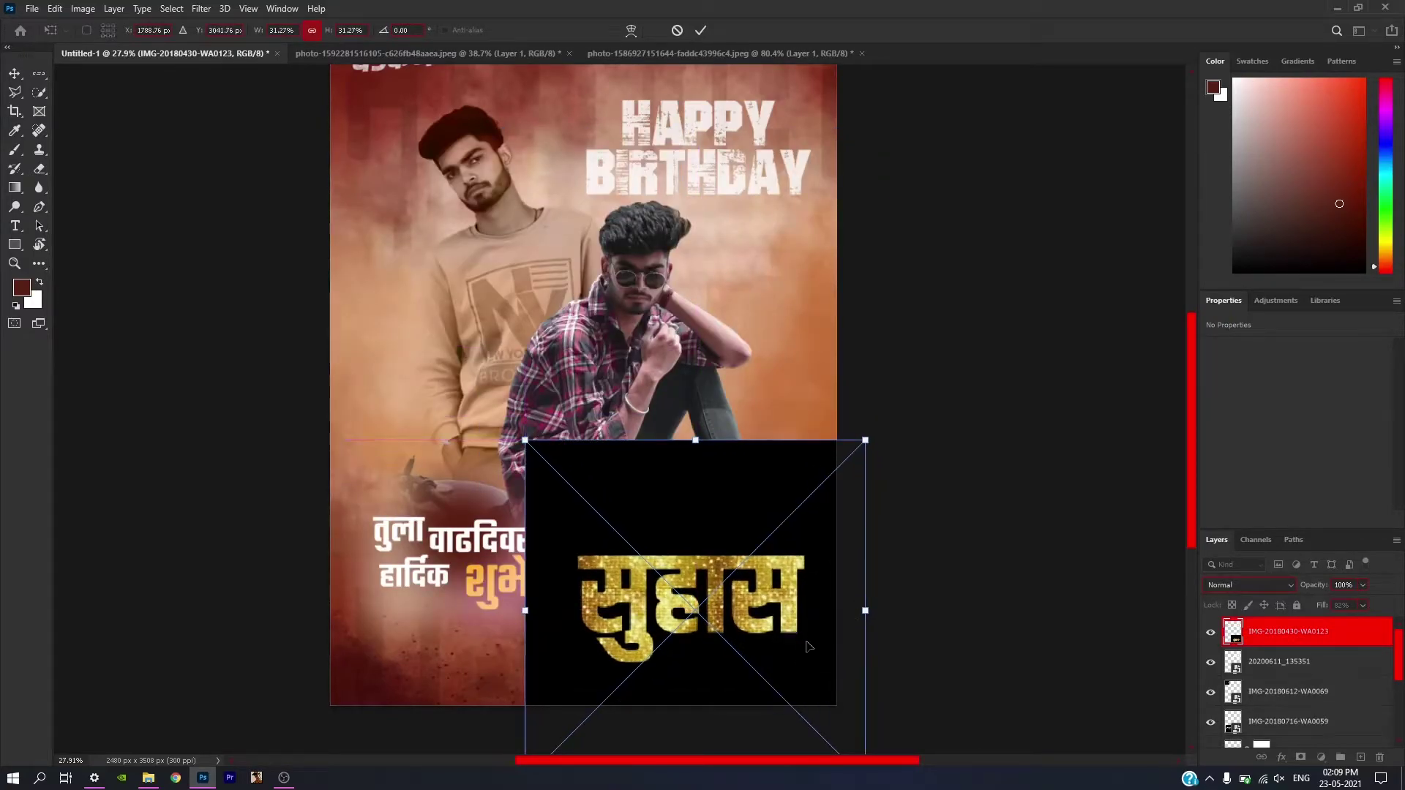
key(Return)
click(1267, 586)
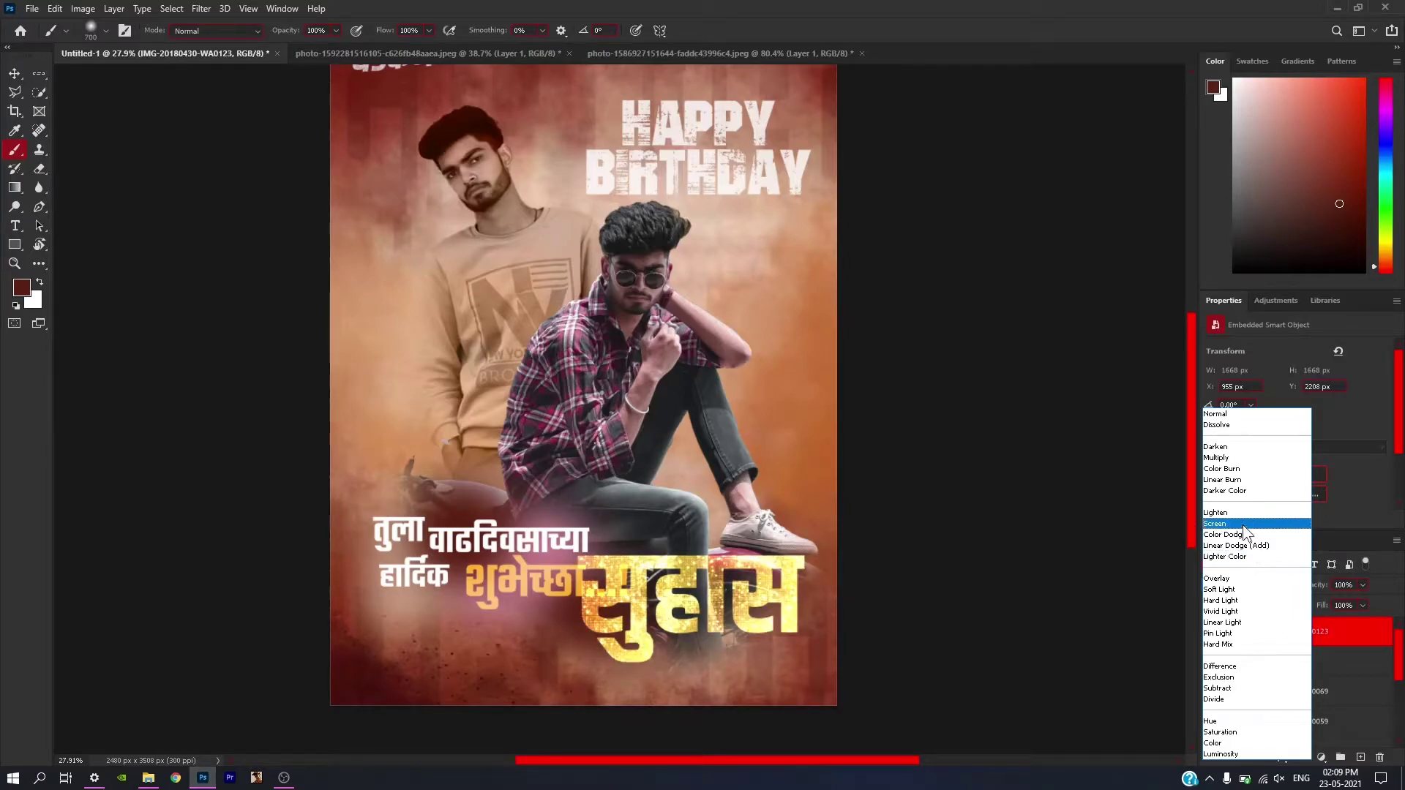
key(Escape)
click(1270, 581)
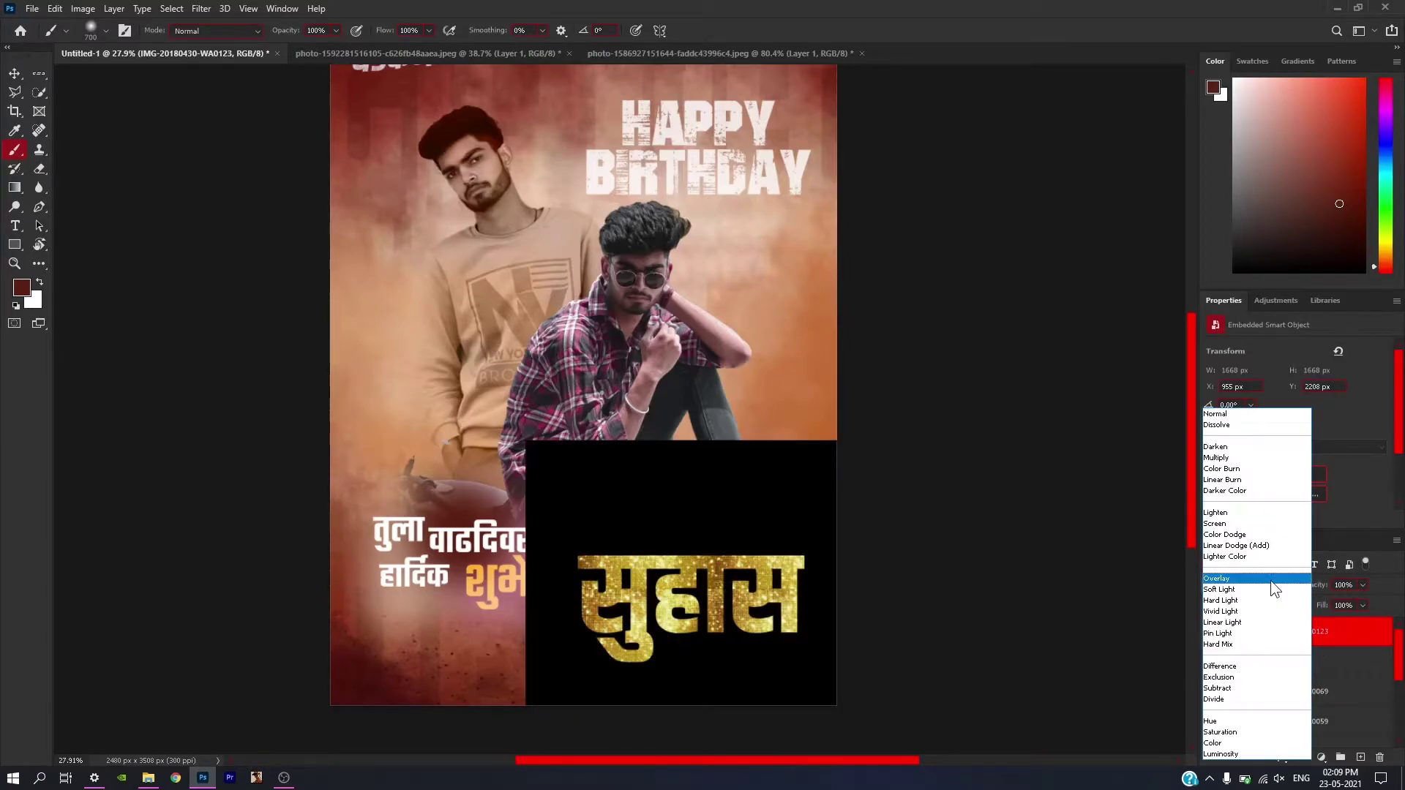
click(1250, 523)
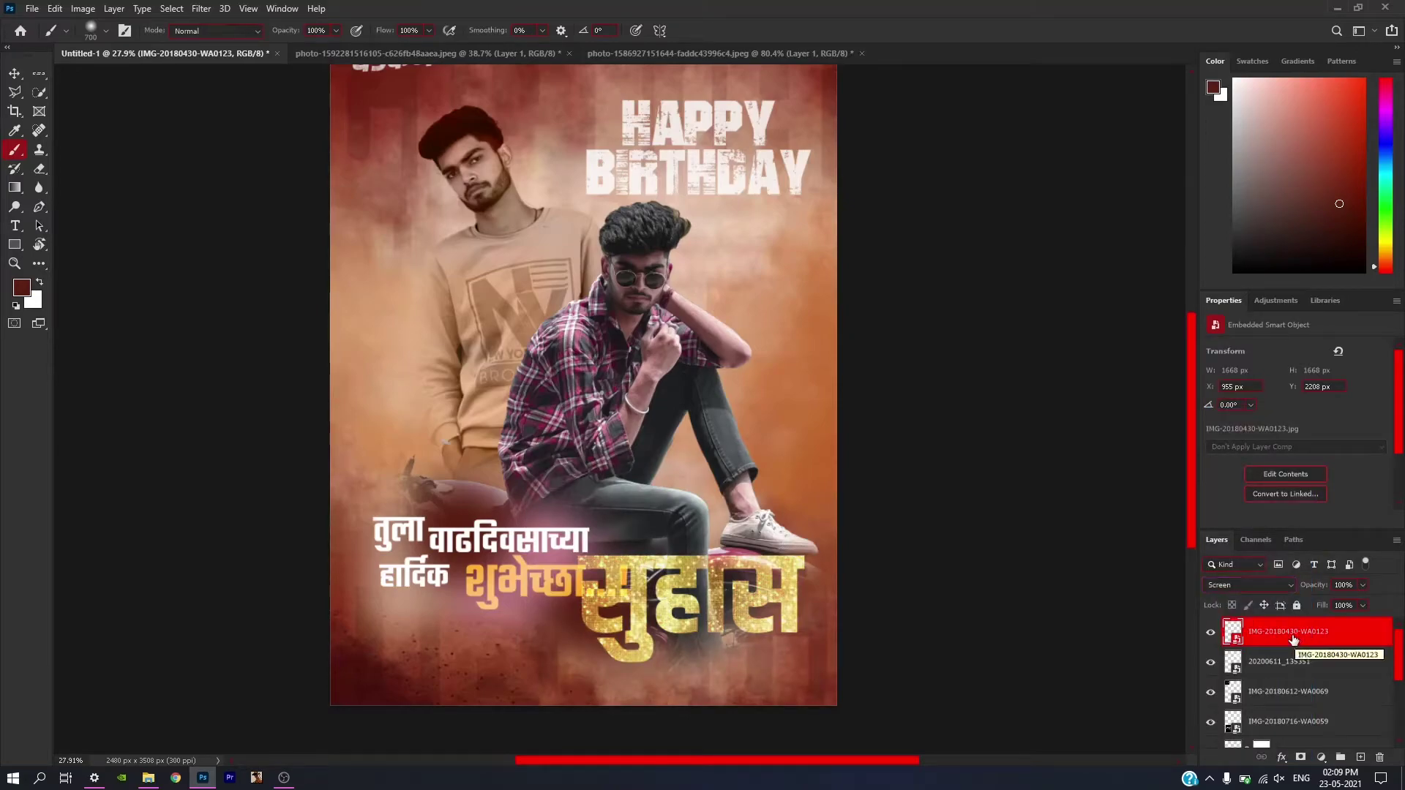
Nudge the gold name further down and right and commit its placement.
key(v)
drag(709, 617, 721, 659)
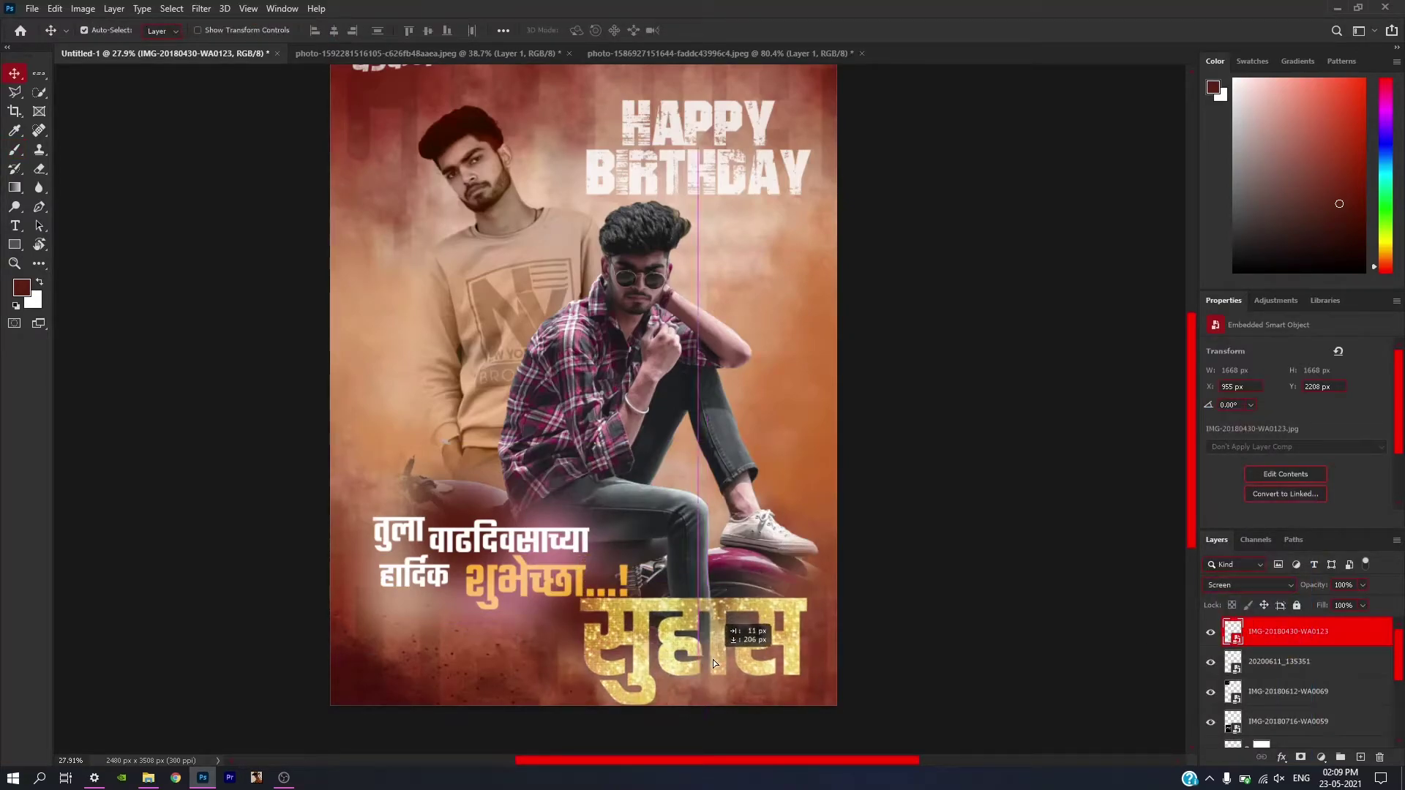
key(ctrl+t)
scroll(782, 696, down, 3)
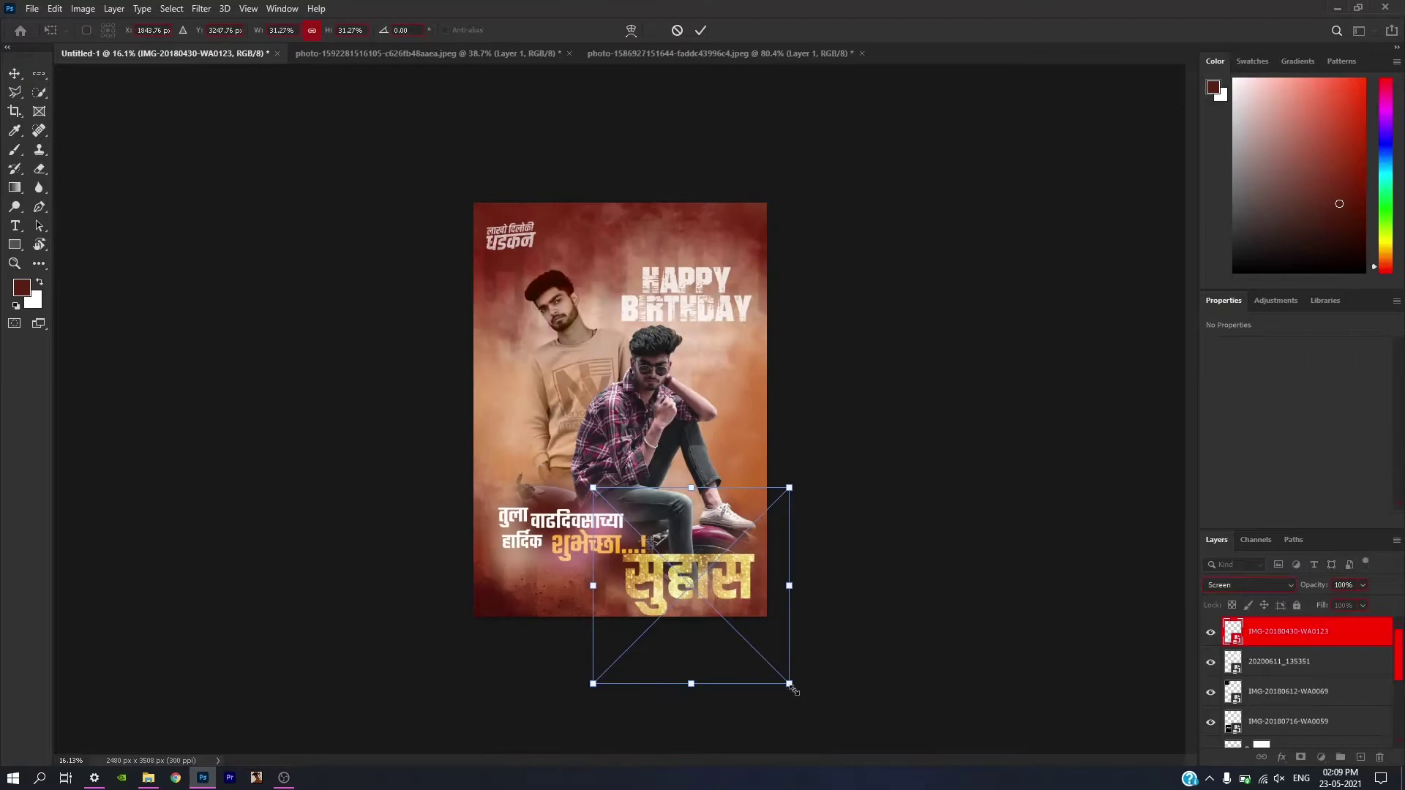
scroll(741, 649, up, 2)
drag(741, 649, 766, 651)
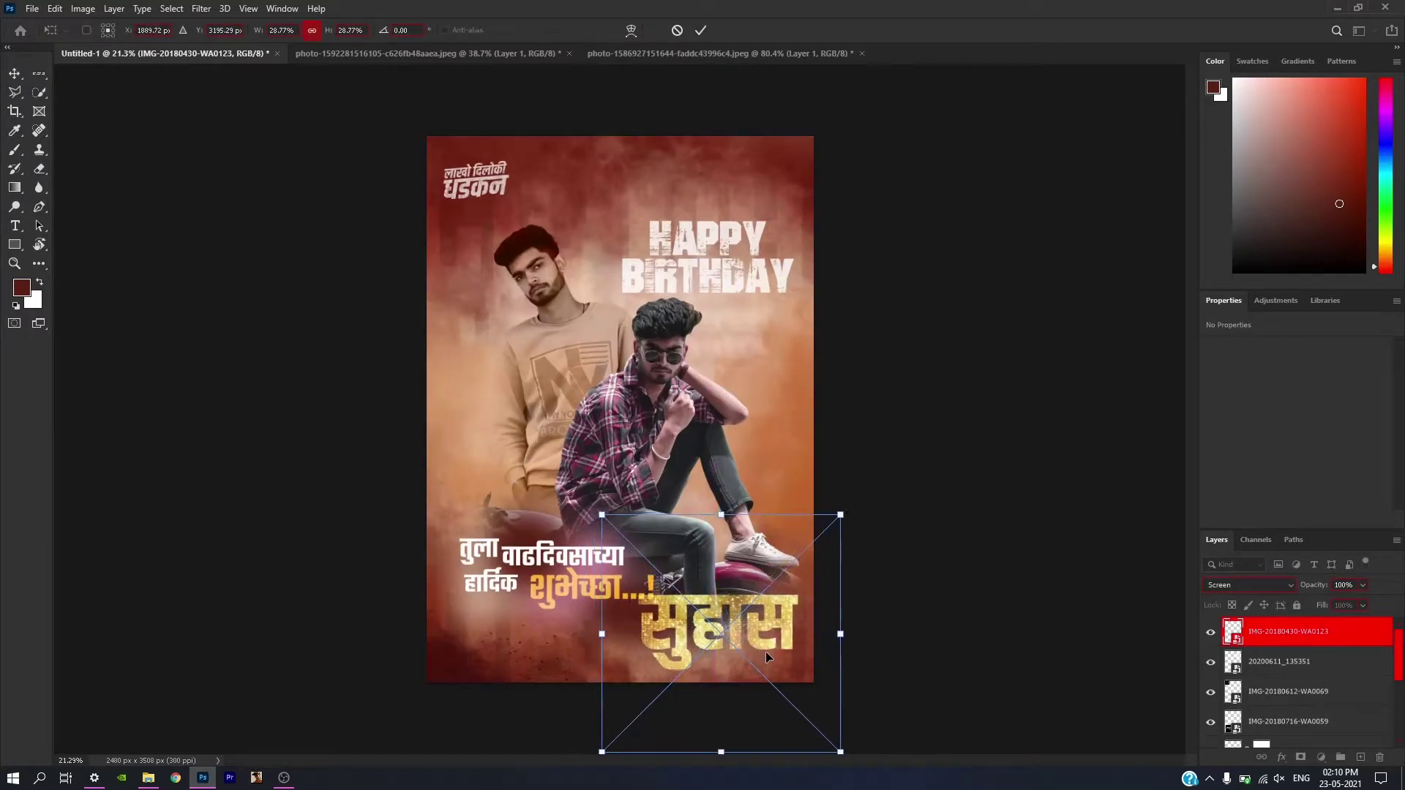
click(1303, 673)
Scale the greeting and its glow layer together and raise them higher on the poster.
scroll(1297, 703, down, 1)
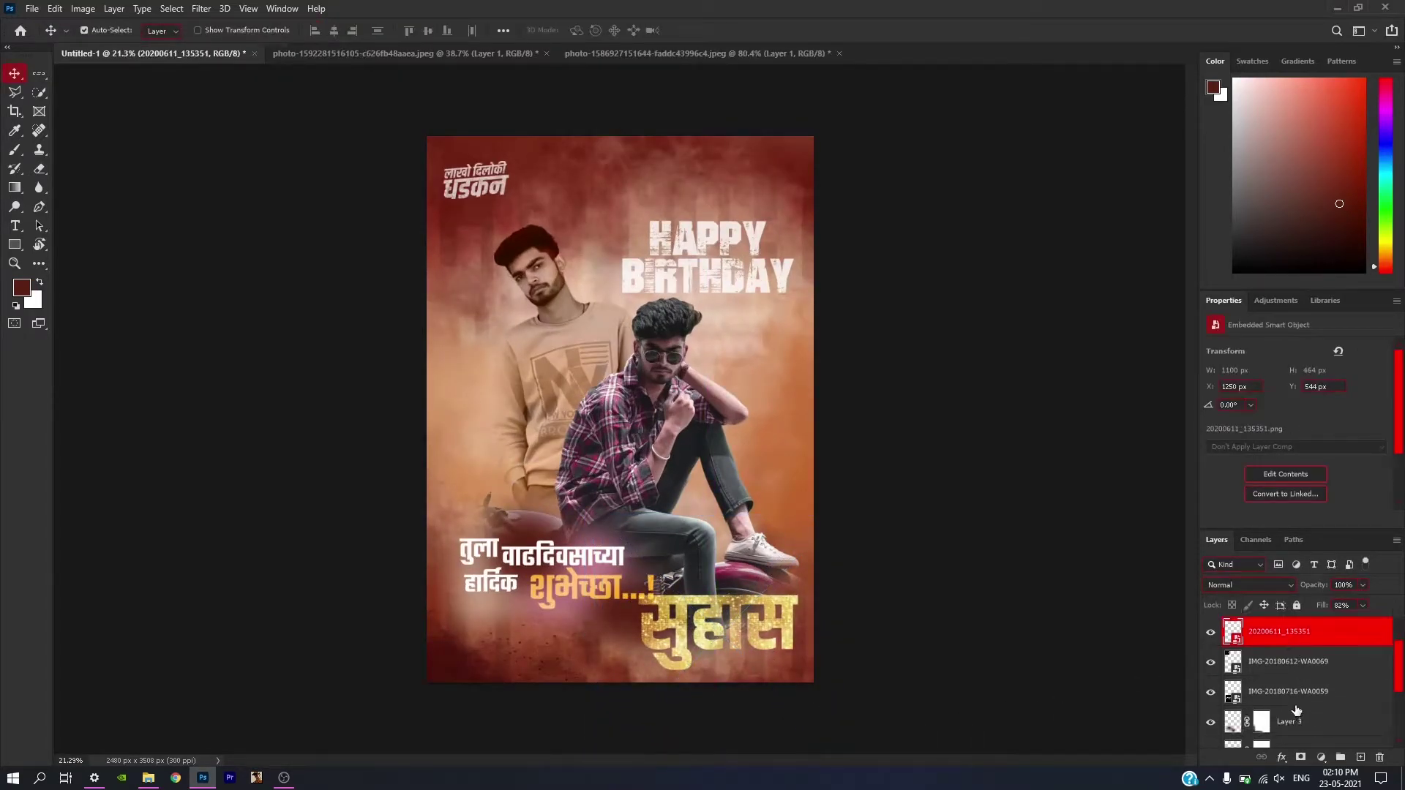
click(1290, 698)
shift+click(1290, 722)
key(ctrl+t)
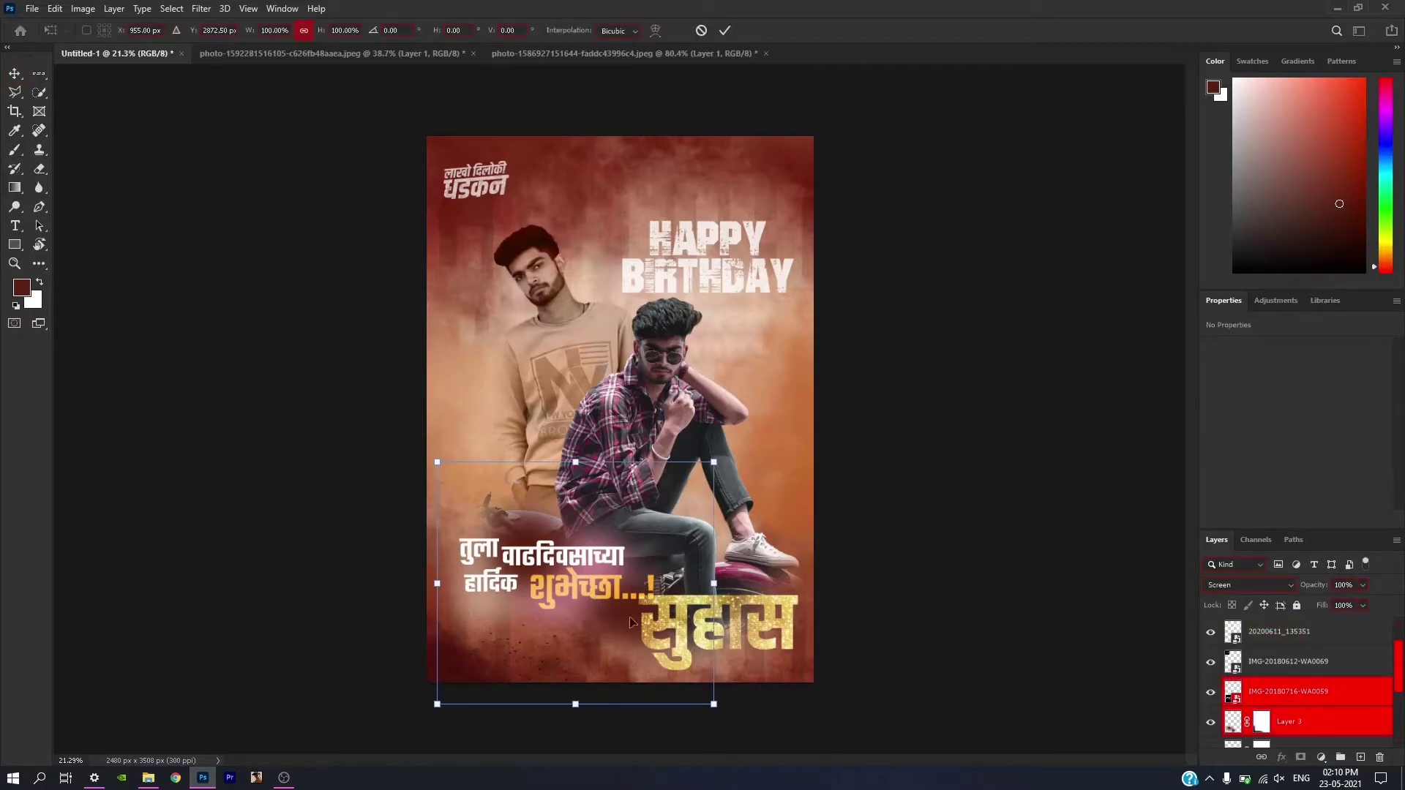
mouse_move(715, 705)
mouse_down()
mouse_move(644, 644)
mouse_move(638, 665)
mouse_up()
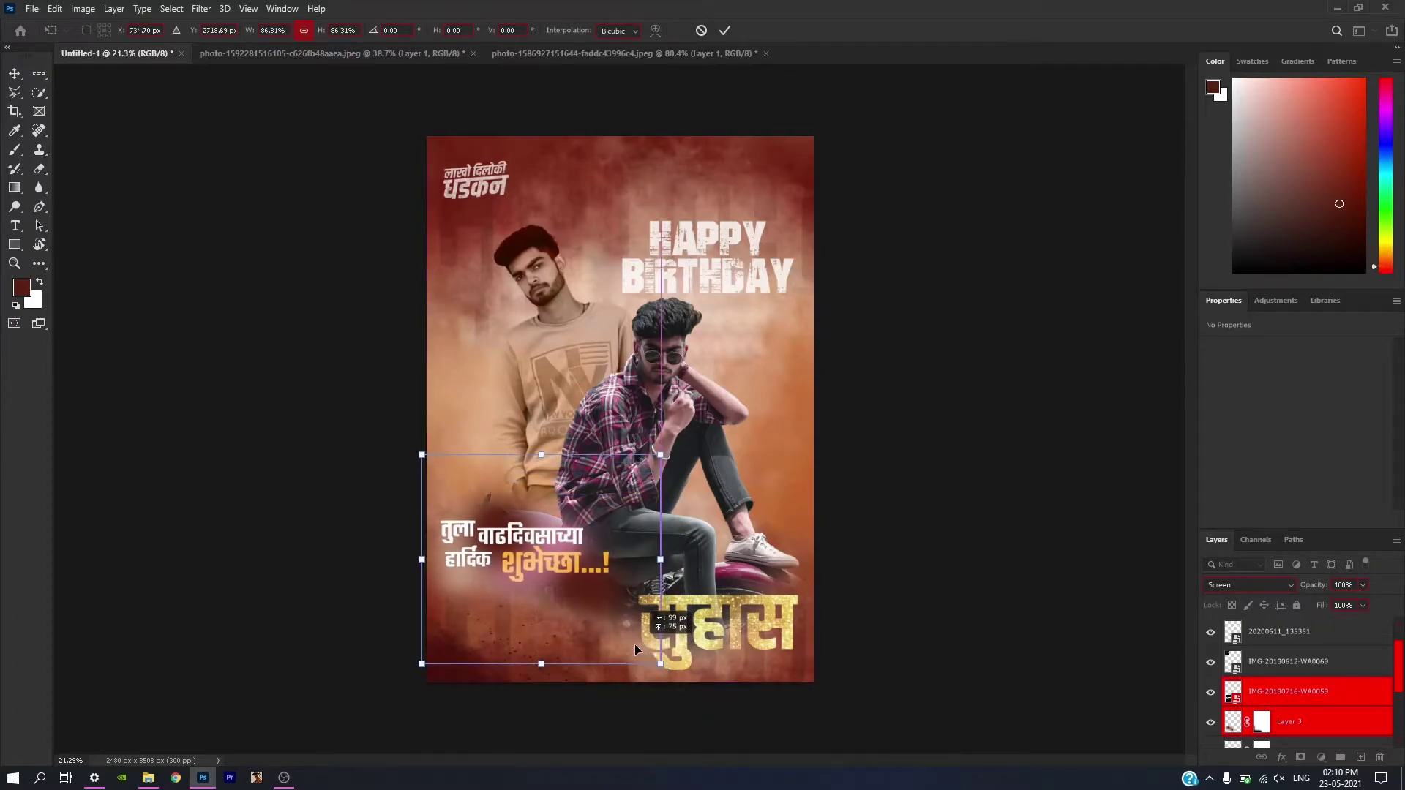
drag(638, 665, 631, 529)
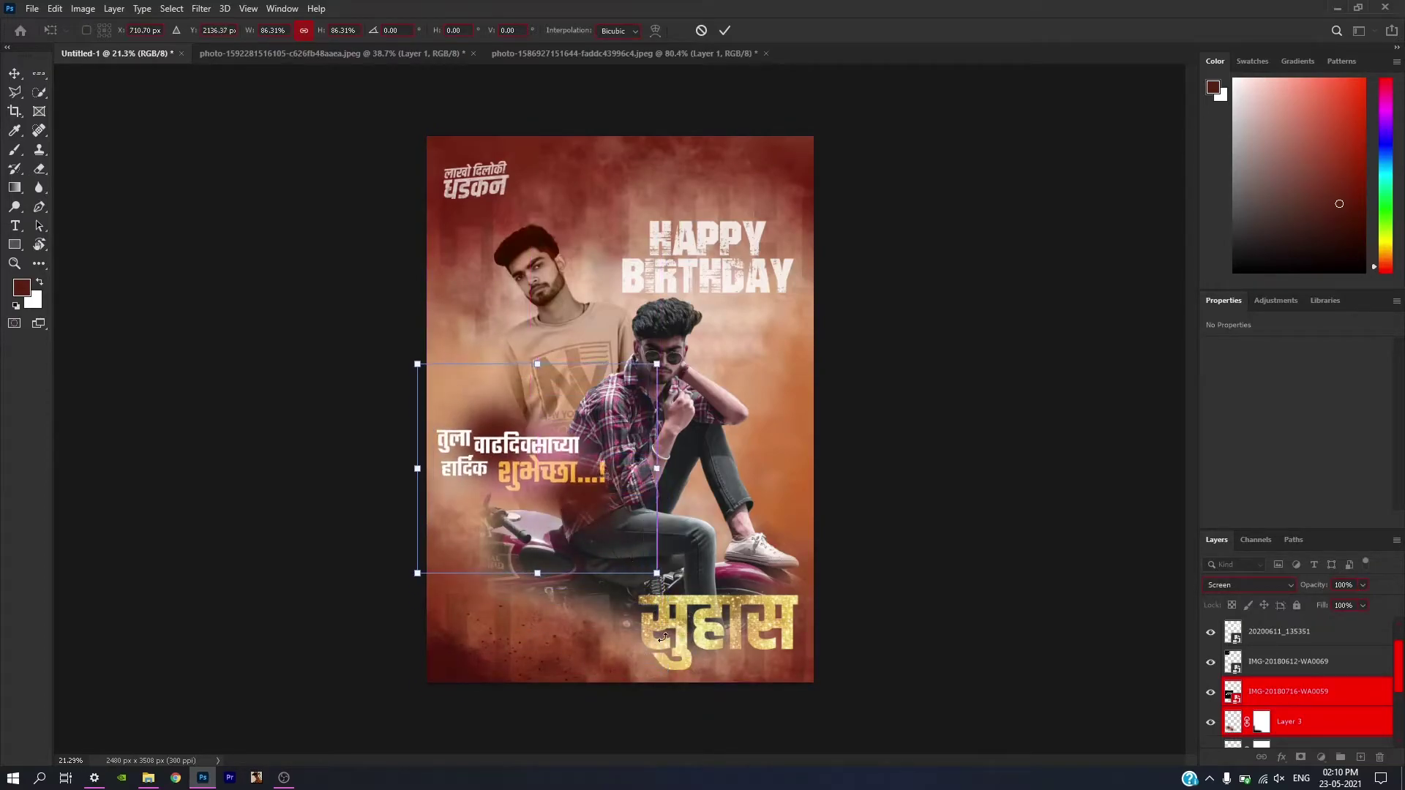
drag(663, 577, 672, 608)
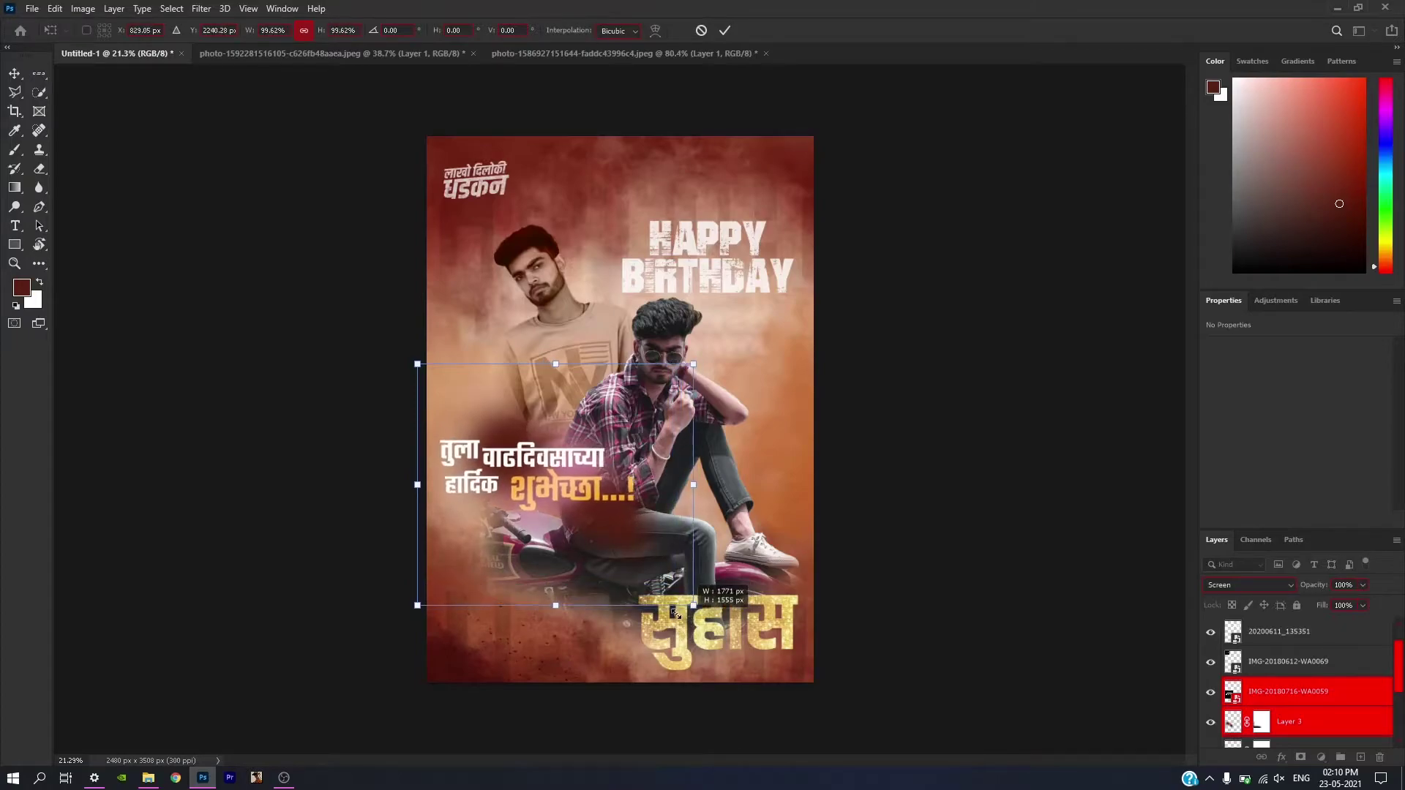
key(Return)
Move the gold name left and up and enlarge it toward the bottom centre.
click(1310, 721)
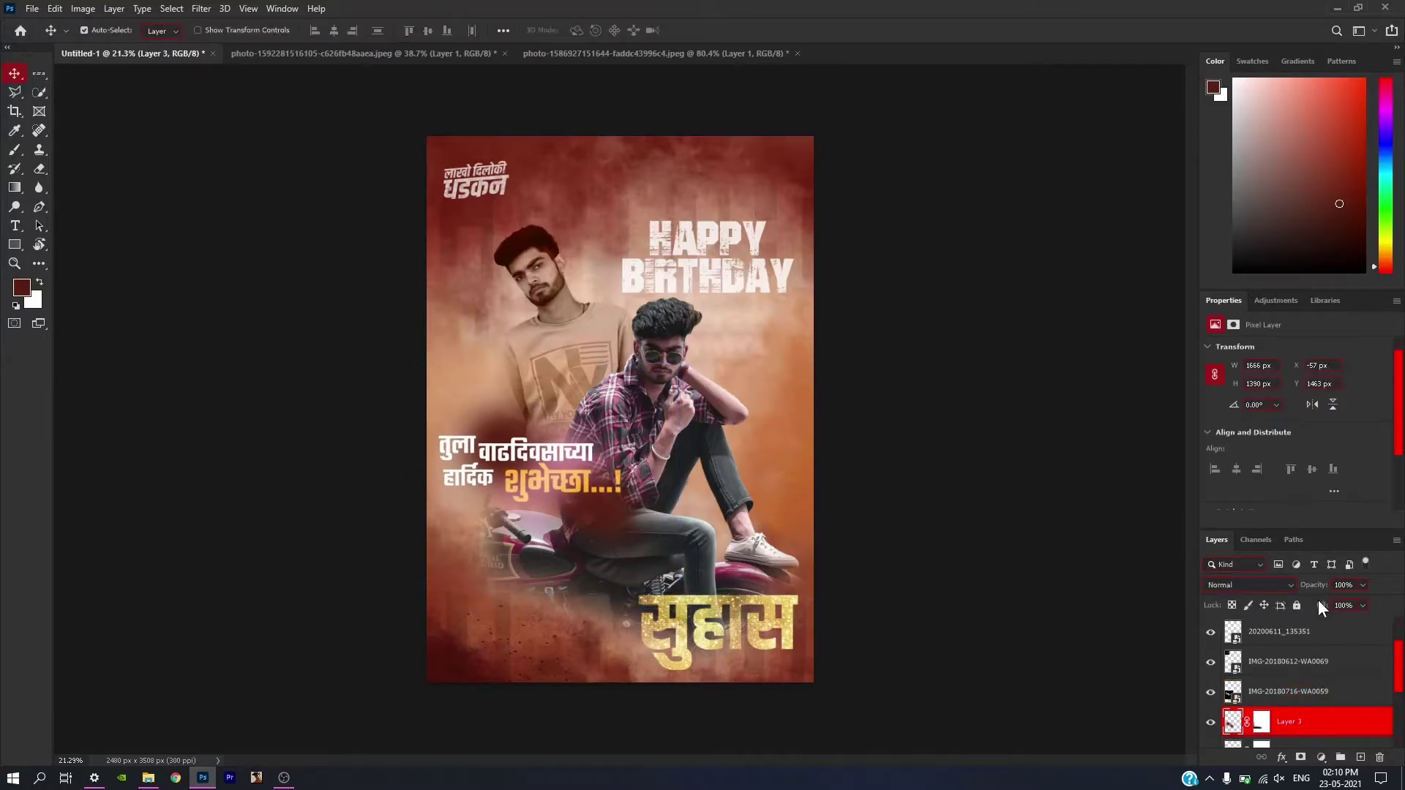
click(1334, 610)
text(83)
click(1310, 696)
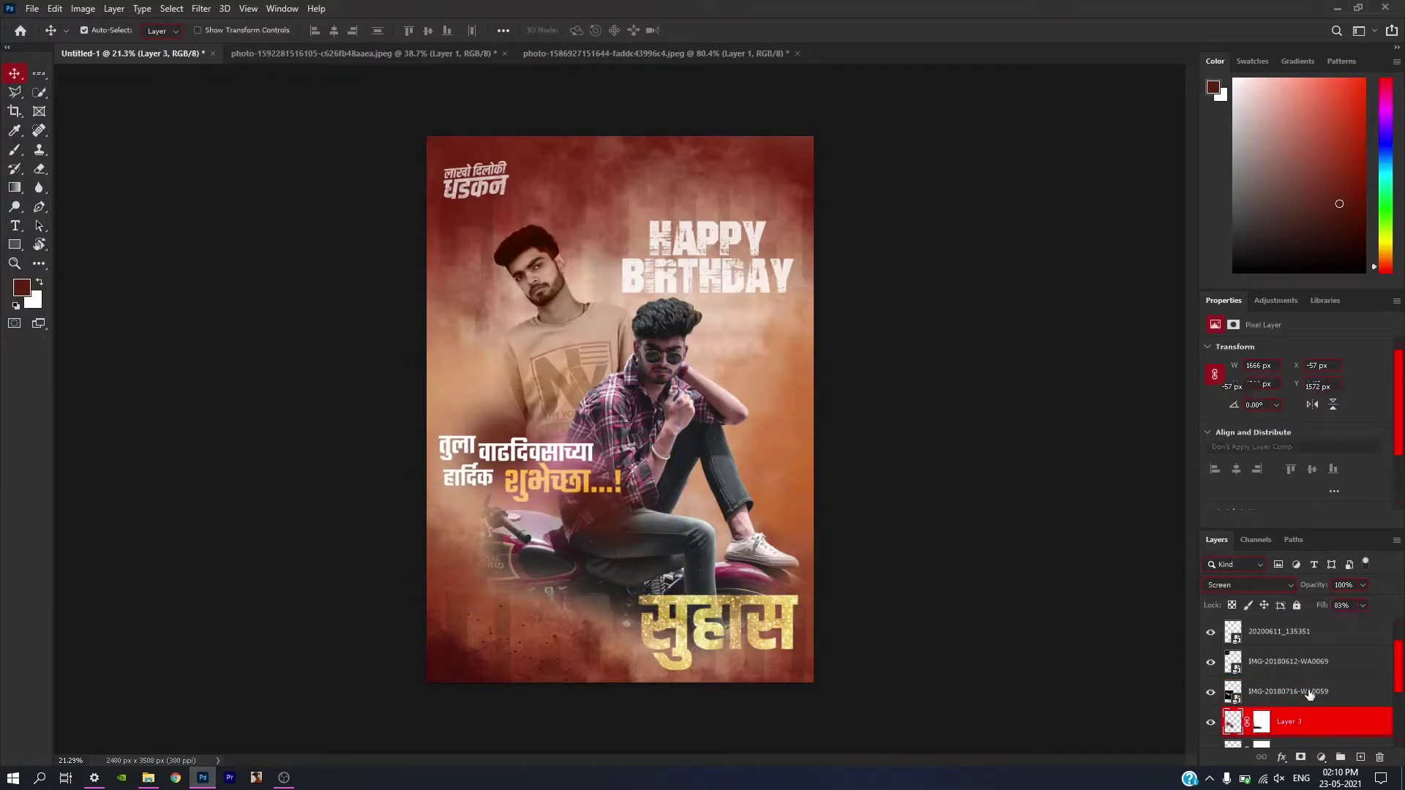
scroll(1310, 692, up, 1)
click(1305, 642)
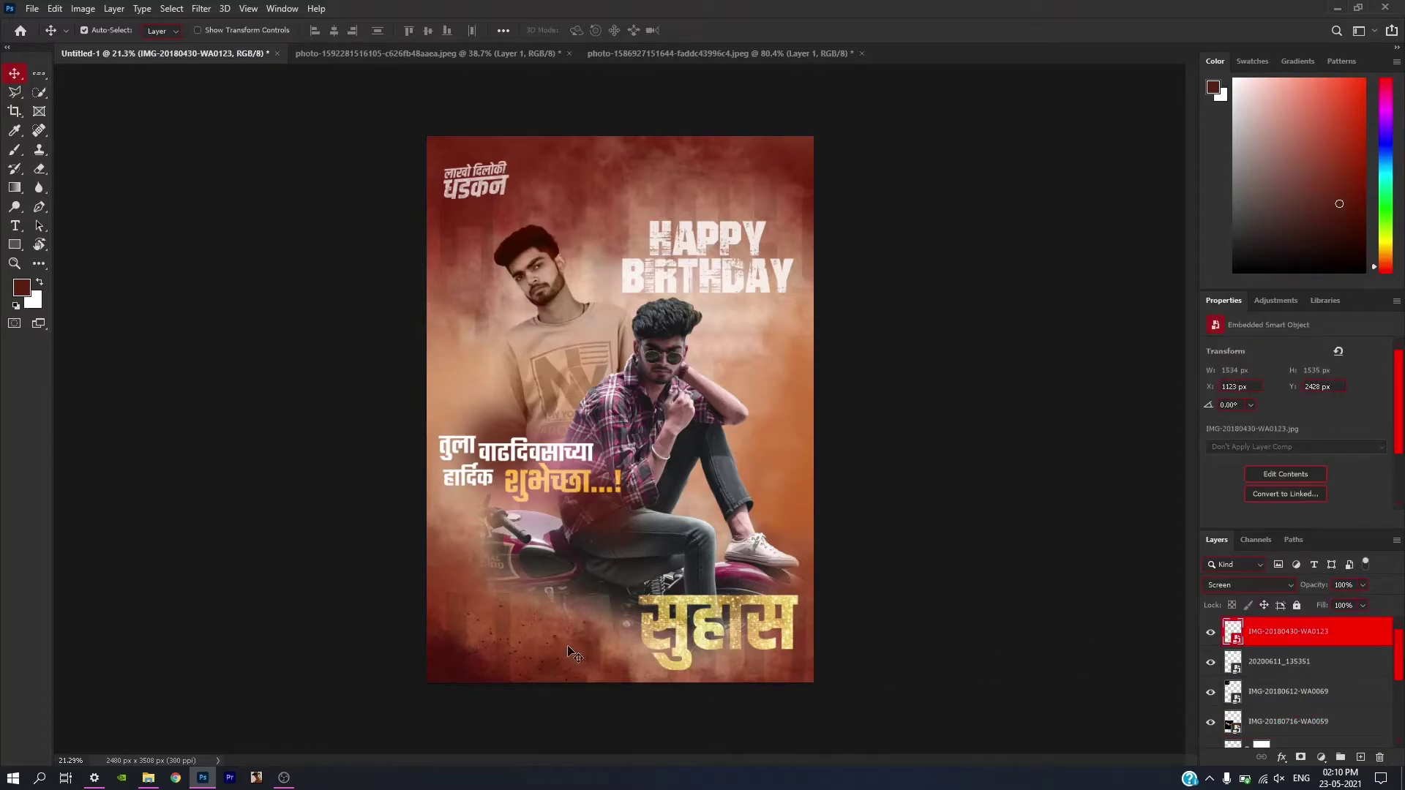
drag(569, 651, 505, 617)
key(ctrl+t)
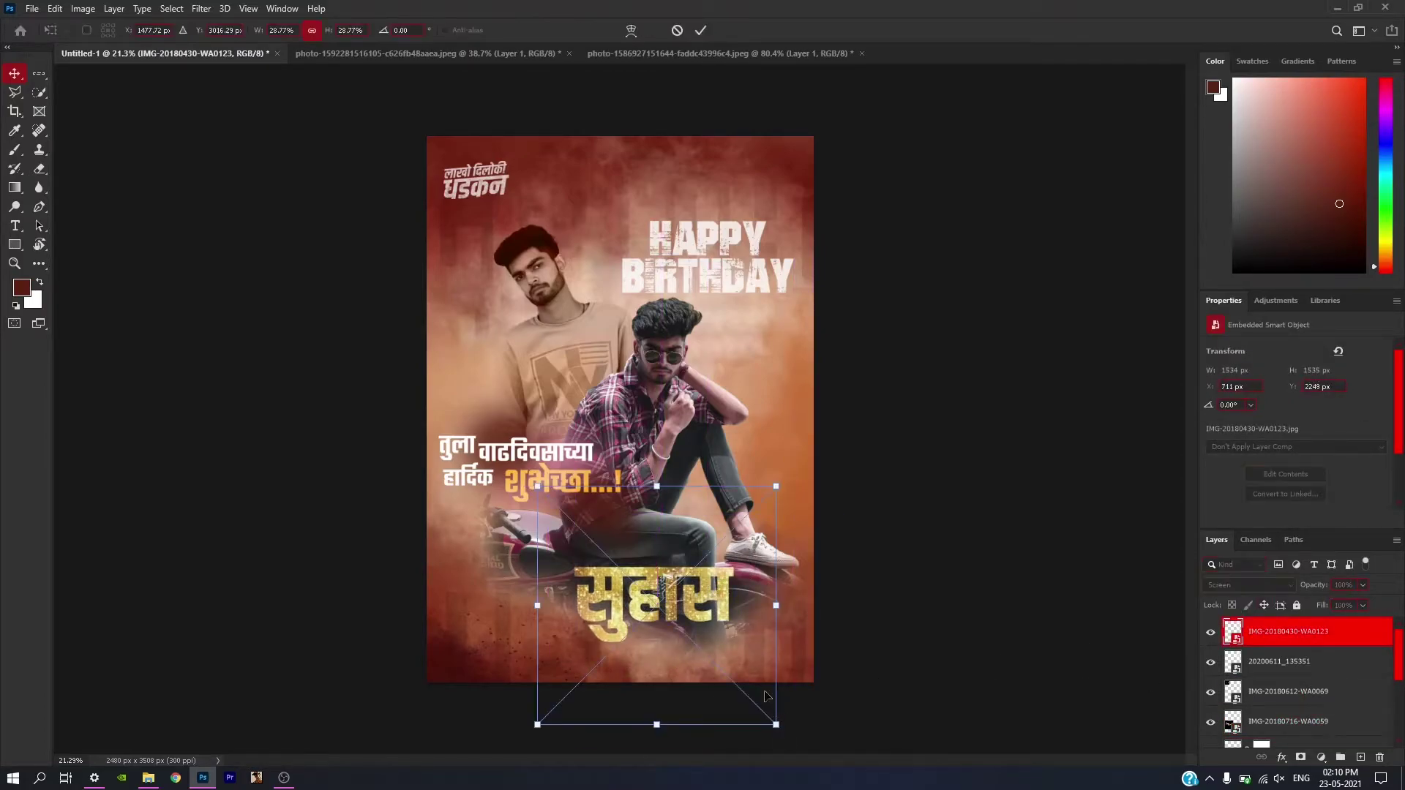
drag(776, 726, 773, 699)
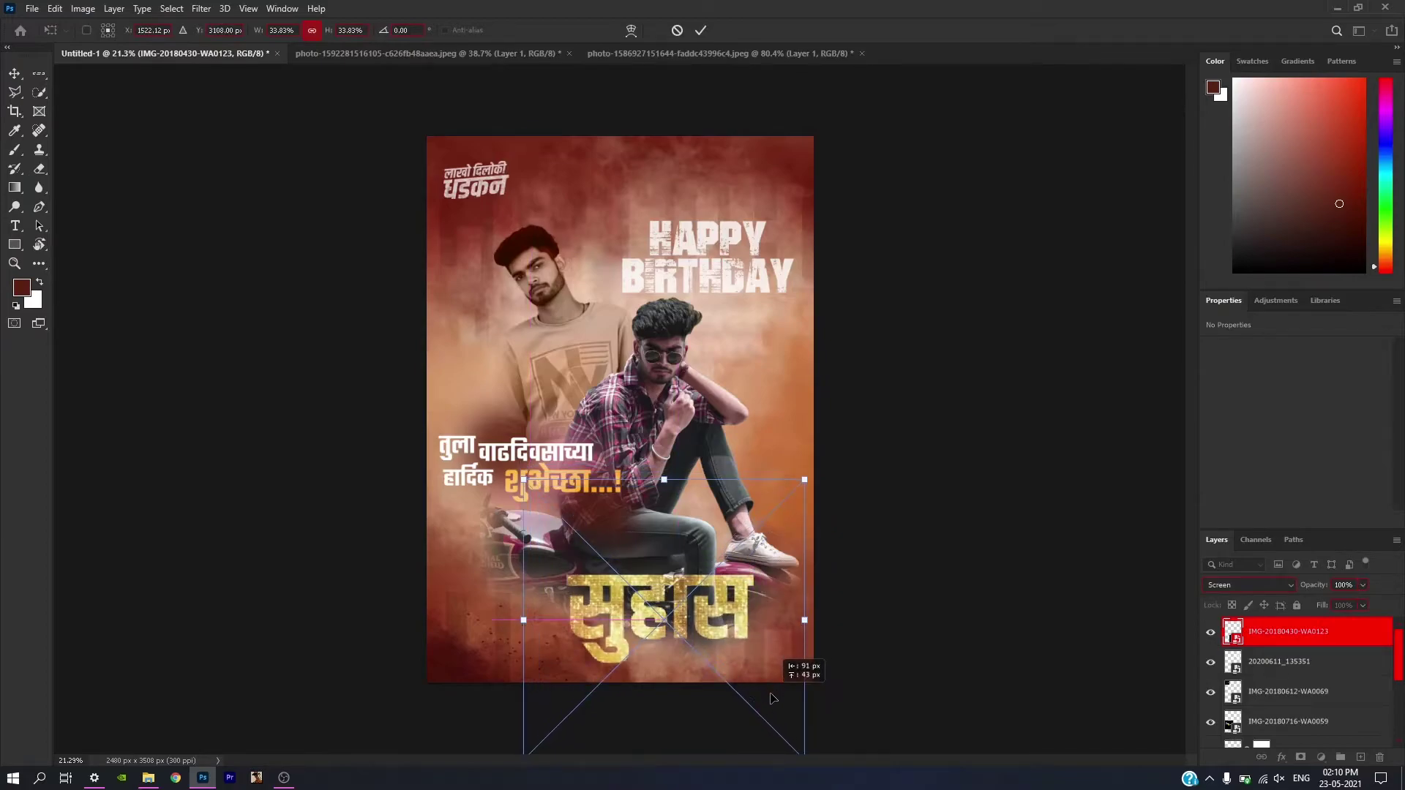
key(Return)
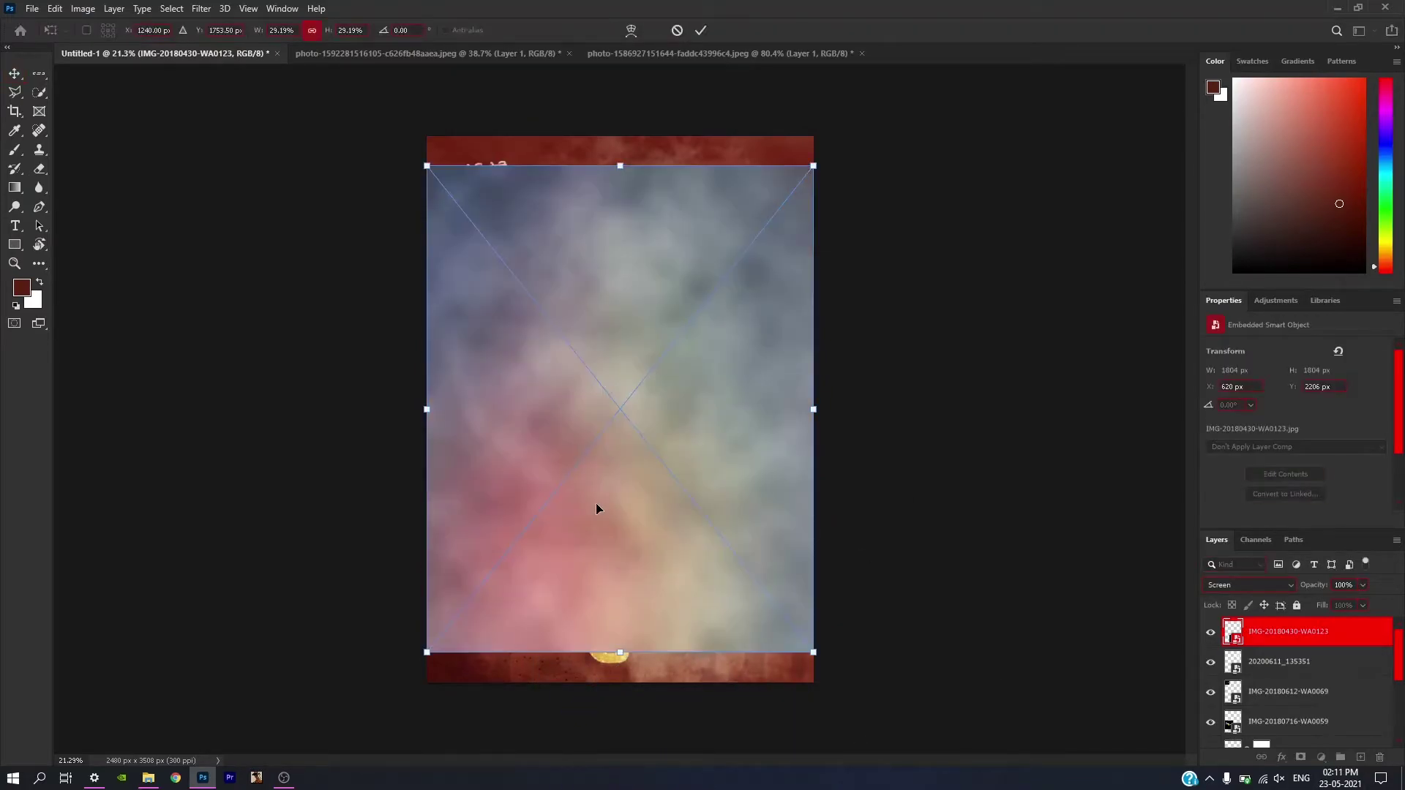
Place the bkq cloudy texture below the title band and lower its fill.
key(Return)
drag(743, 568, 736, 597)
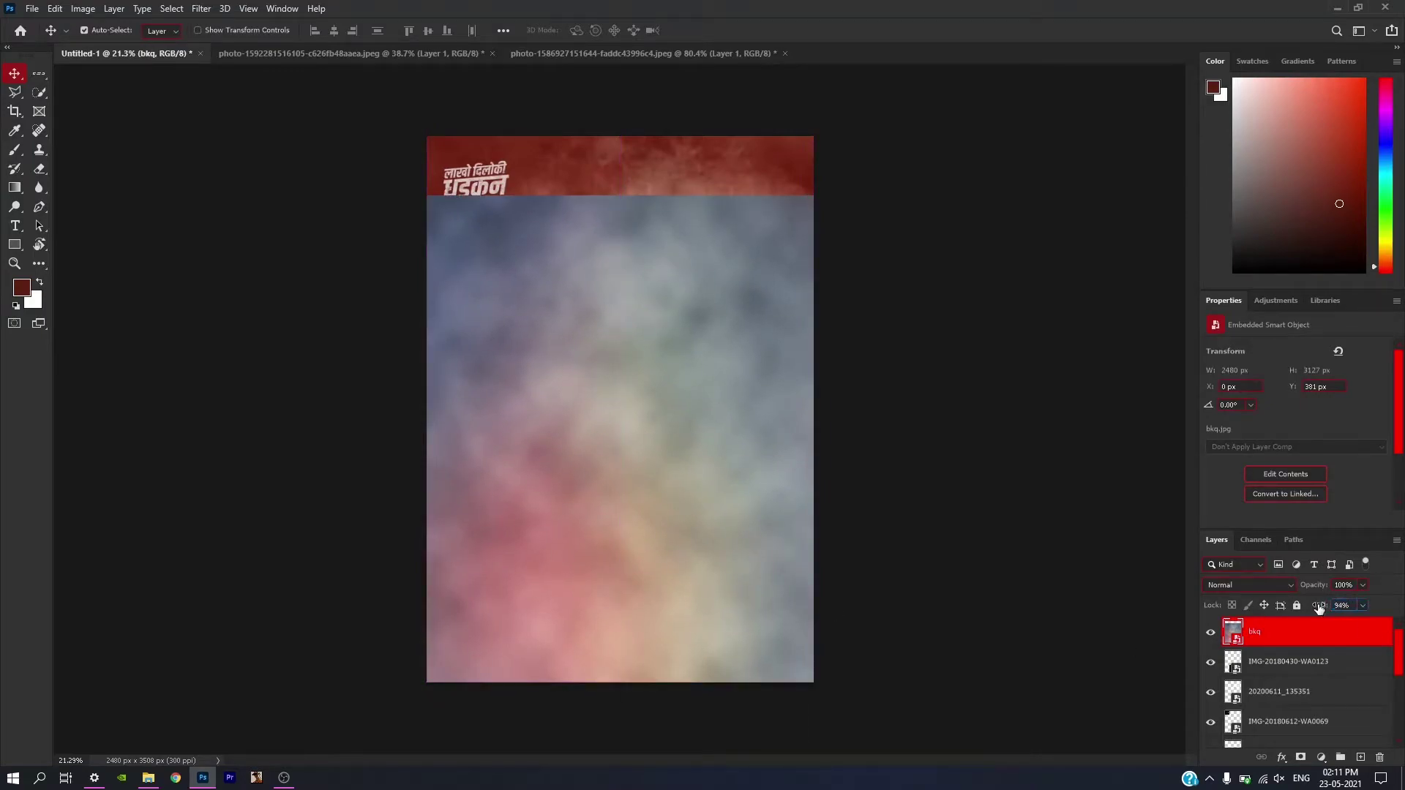
mouse_move(1320, 607)
mouse_down()
mouse_move(1302, 623)
mouse_move(1327, 695)
mouse_up()
scroll(790, 509, up, 1)
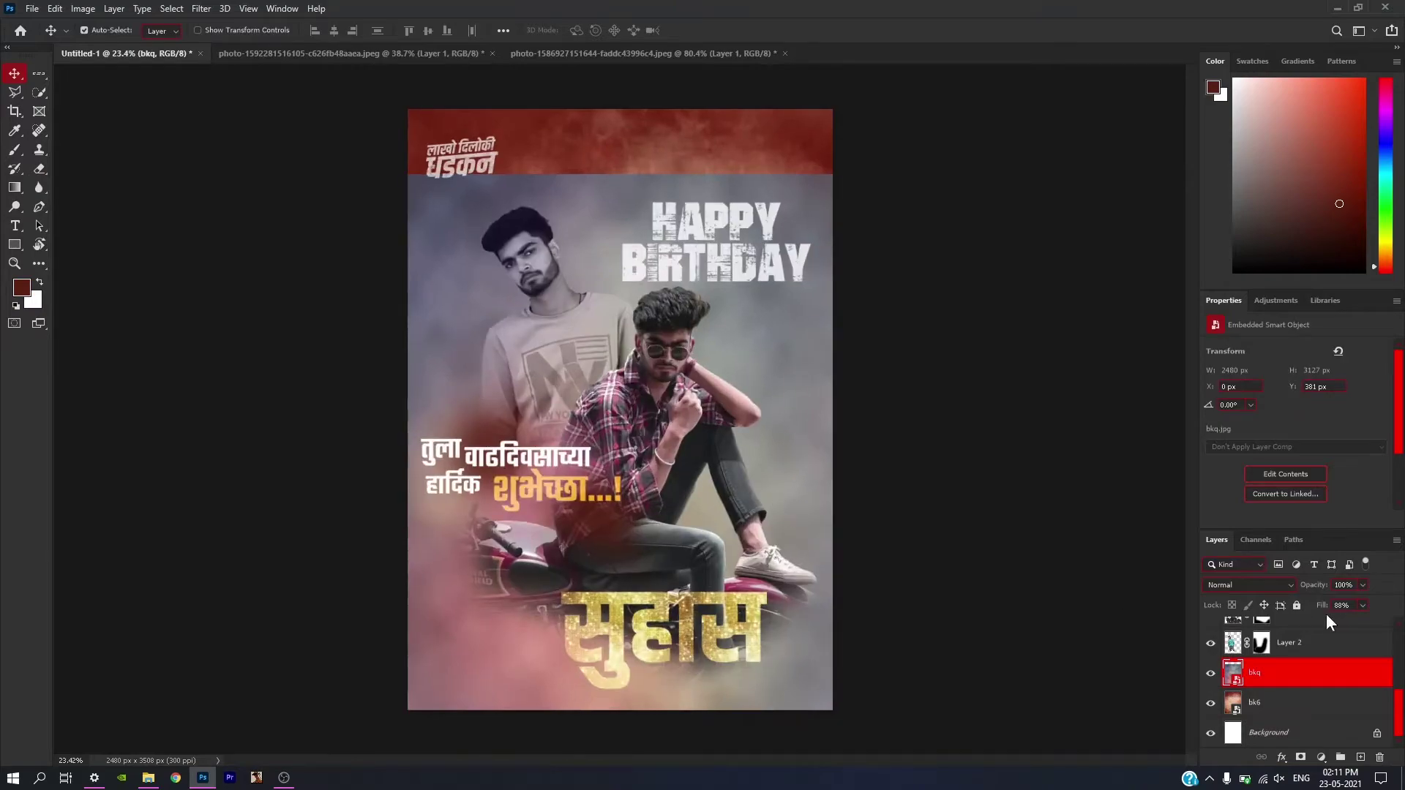
Mask the bkq texture with a soft black brush so red smoke blends around the bike.
click(1301, 757)
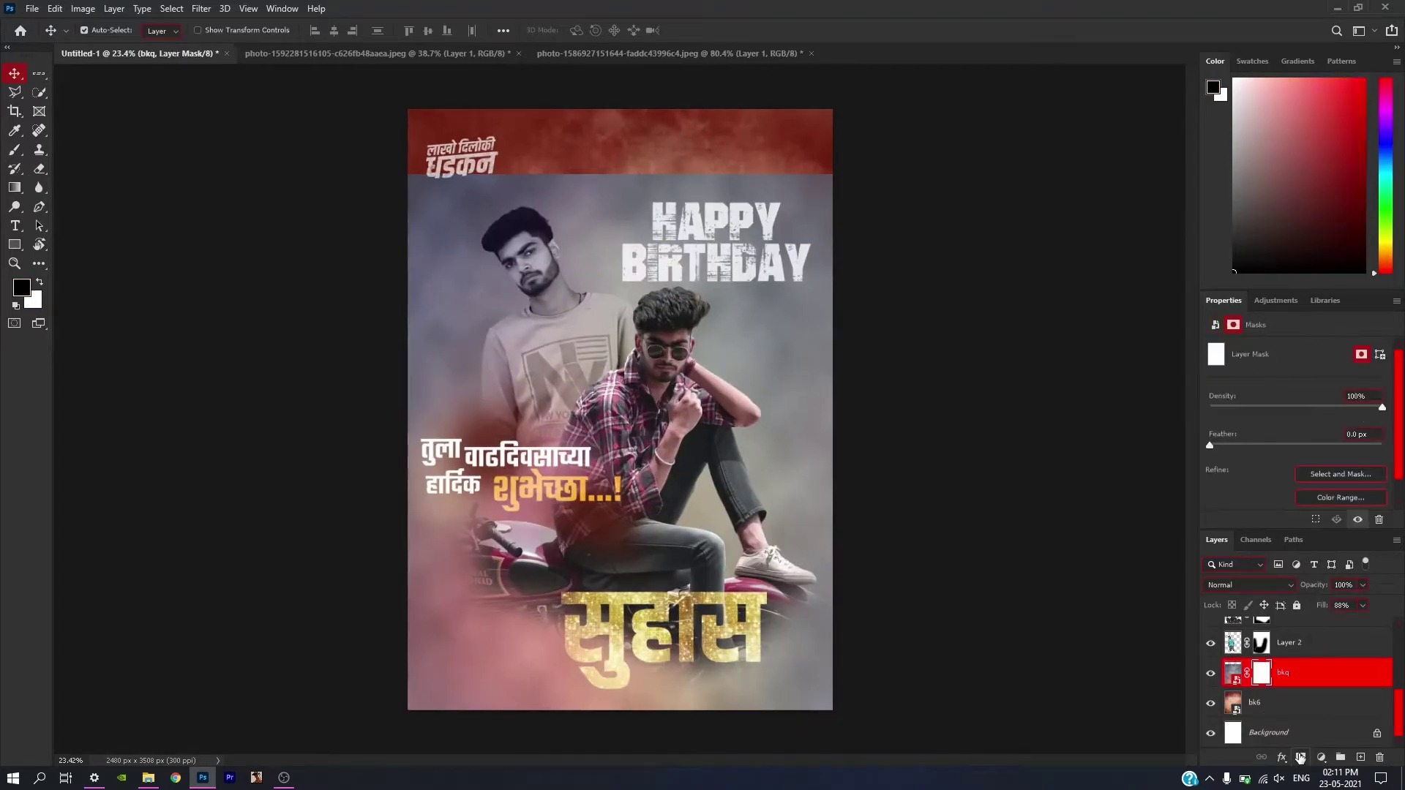
key(b)
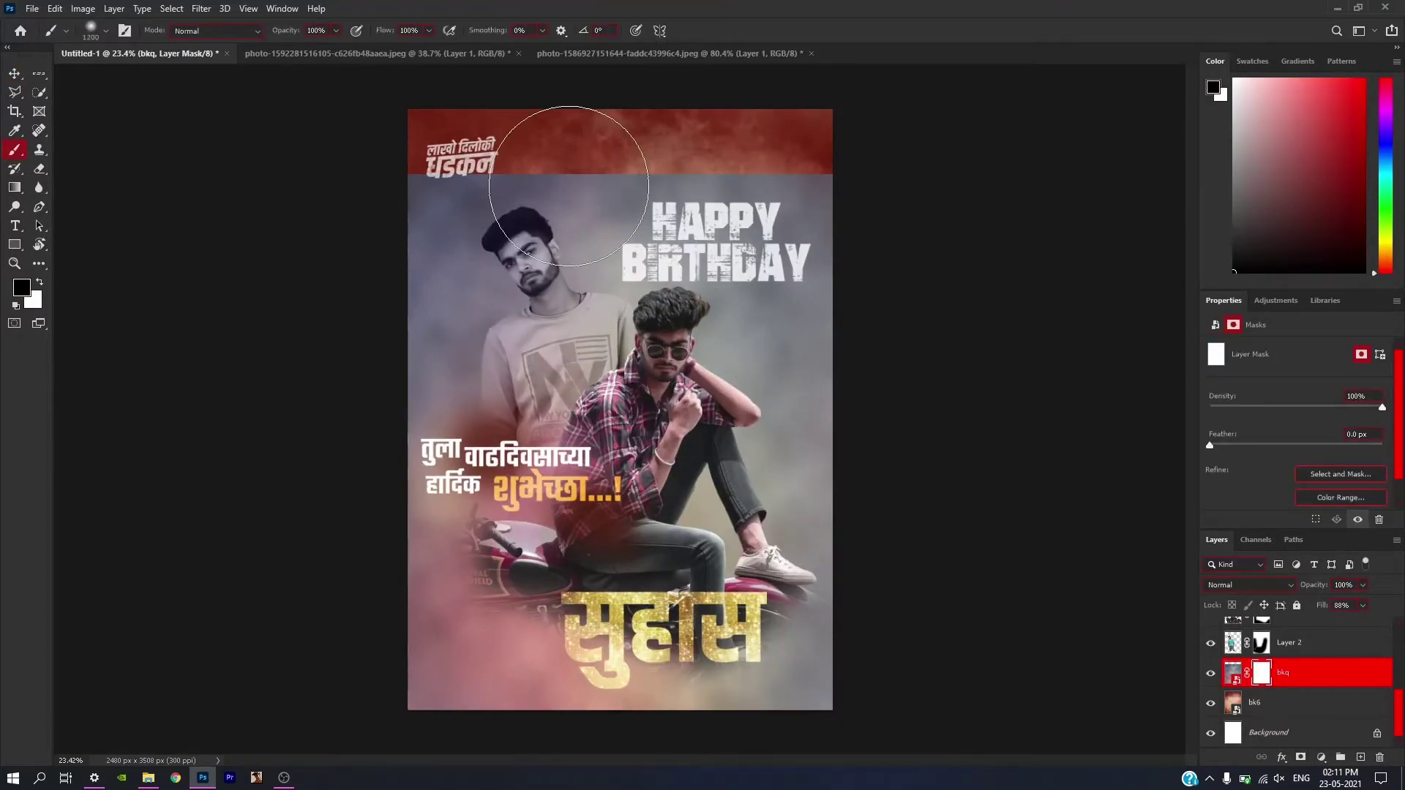
mouse_move(596, 146)
mouse_down()
mouse_move(650, 227)
mouse_move(370, 125)
mouse_move(643, 110)
mouse_move(645, 278)
mouse_move(563, 508)
mouse_move(739, 352)
mouse_move(471, 715)
mouse_move(847, 705)
mouse_move(800, 502)
mouse_move(590, 395)
mouse_up()
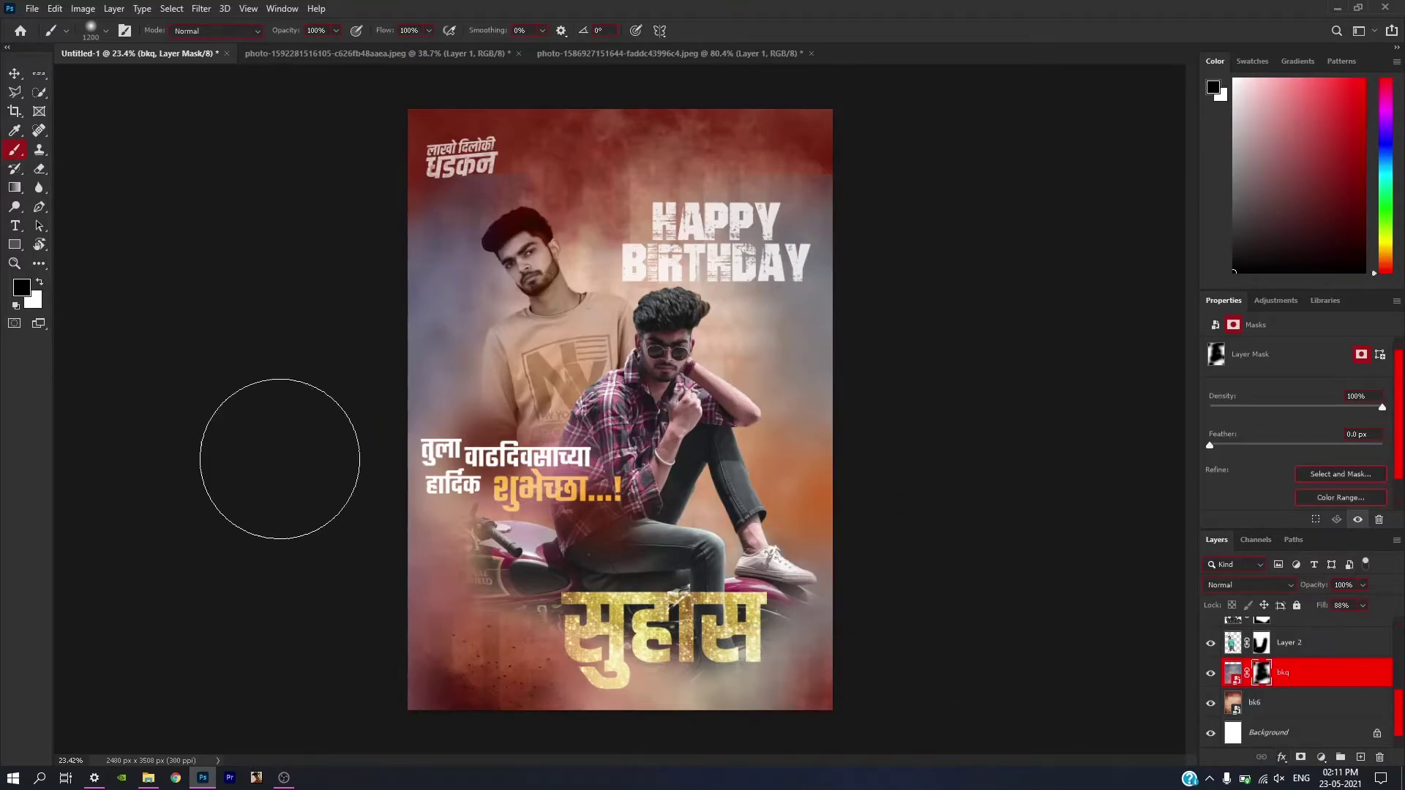
drag(585, 612, 535, 615)
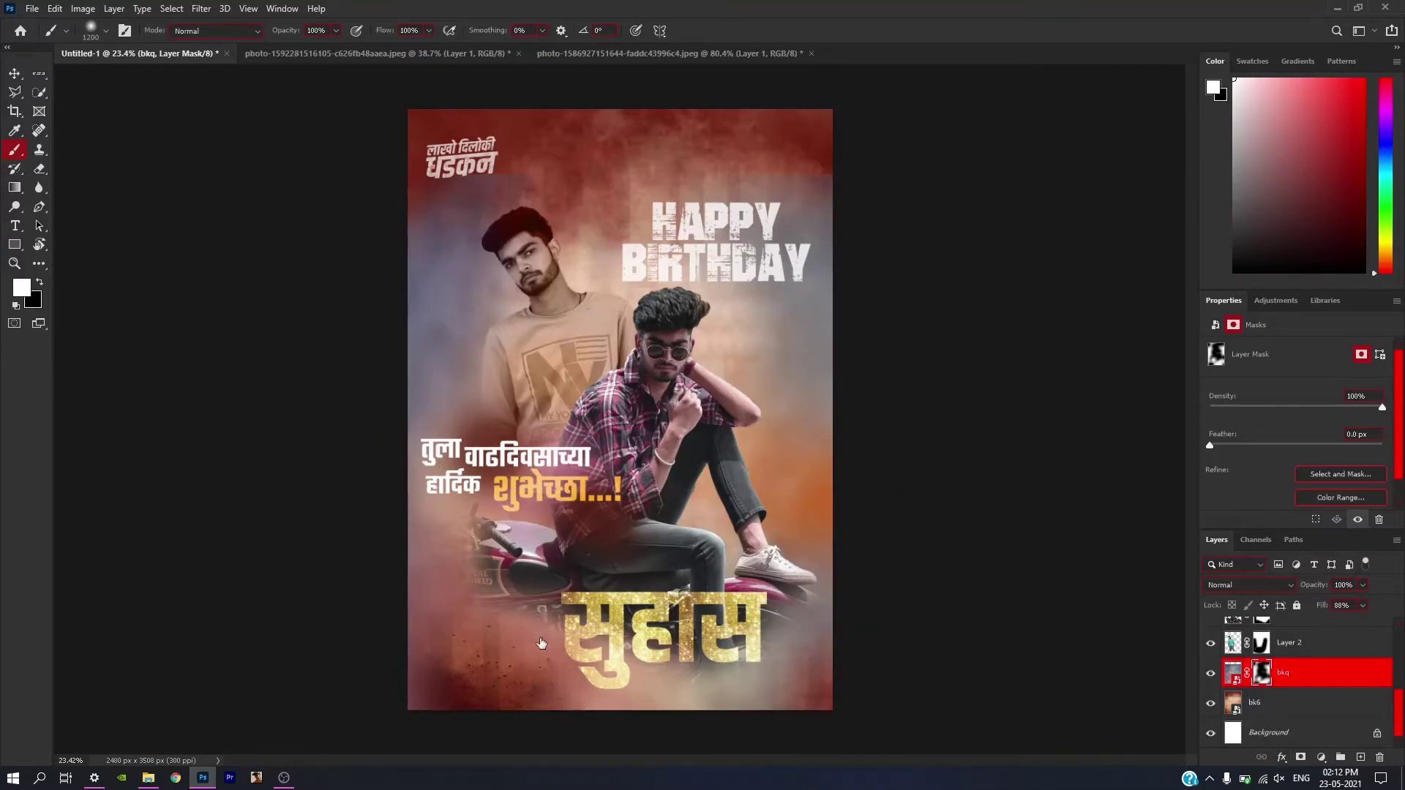
scroll(542, 644, up, 1)
scroll(586, 600, down, 1)
key(bracketleft)
key(bracketleft)
key(bracketleft)
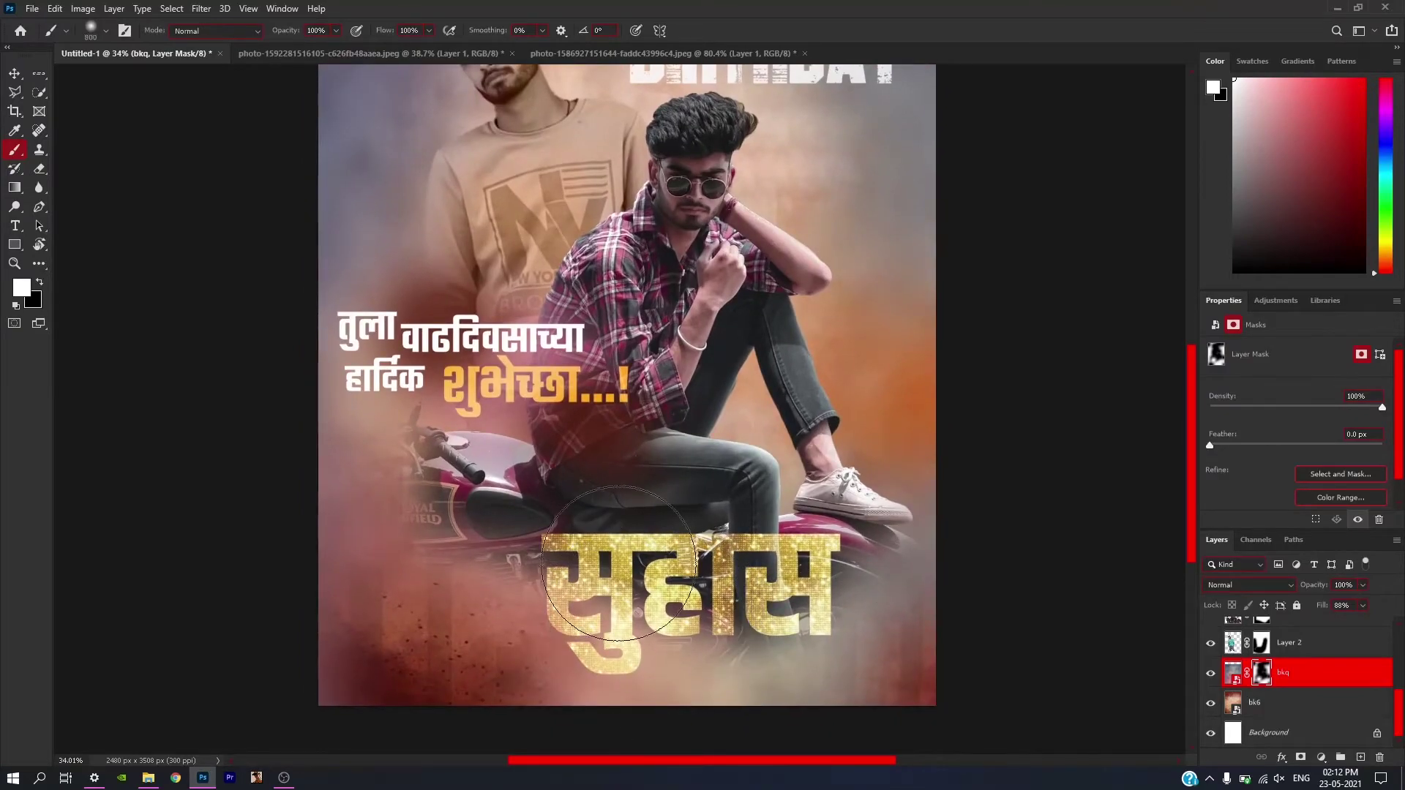
scroll(497, 468, down, 1)
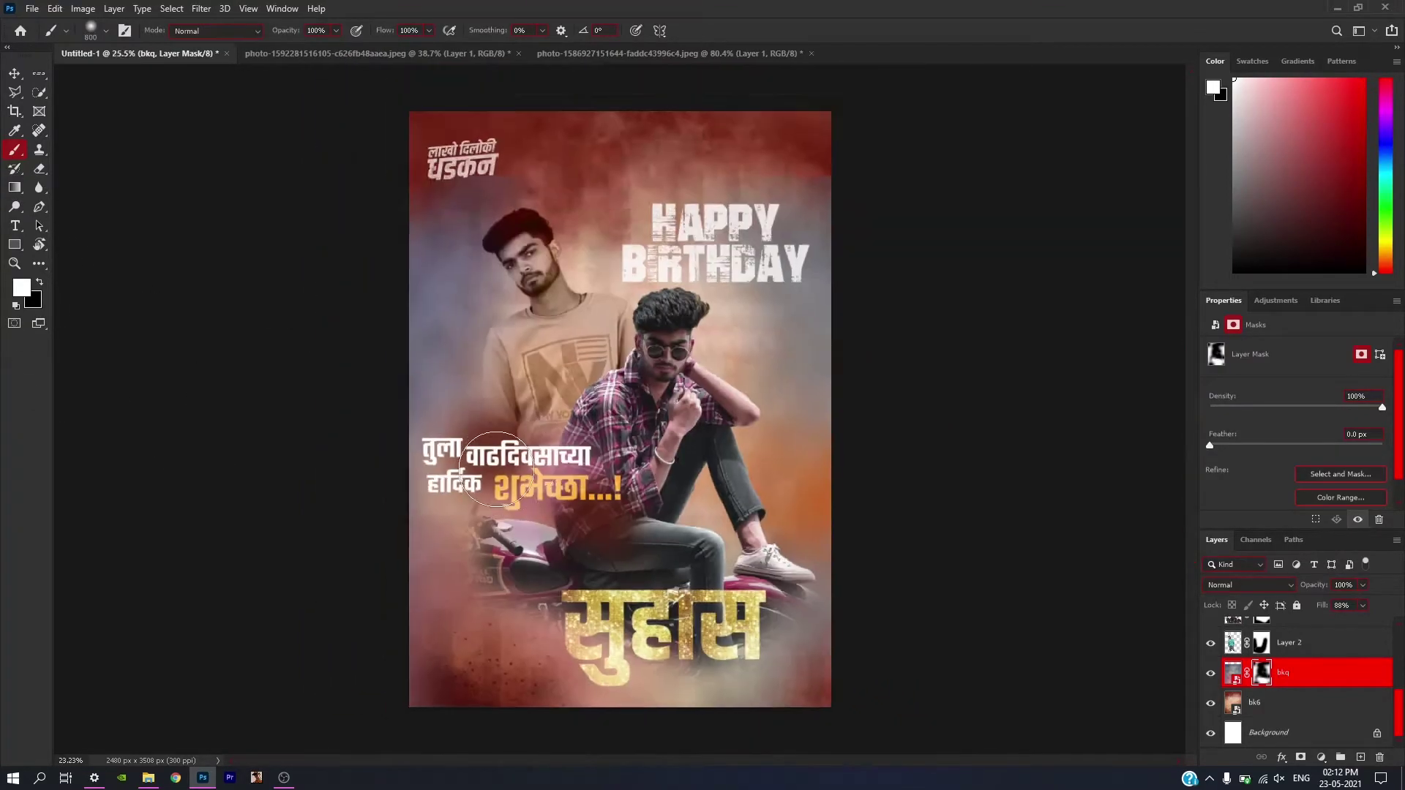
scroll(497, 469, down, 1)
scroll(898, 429, up, 1)
scroll(1317, 659, up, 2)
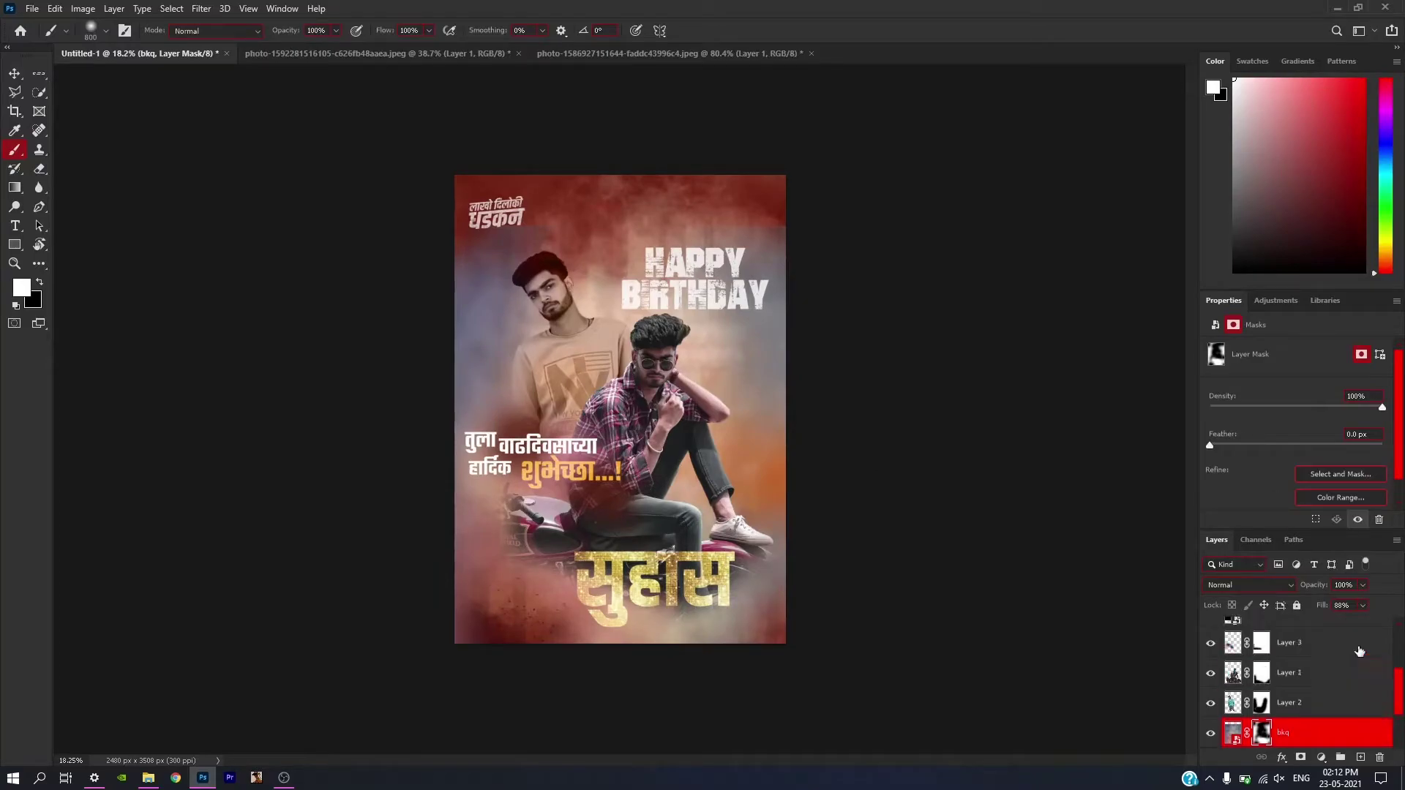
scroll(1317, 651, up, 2)
scroll(1334, 645, up, 2)
click(1334, 645)
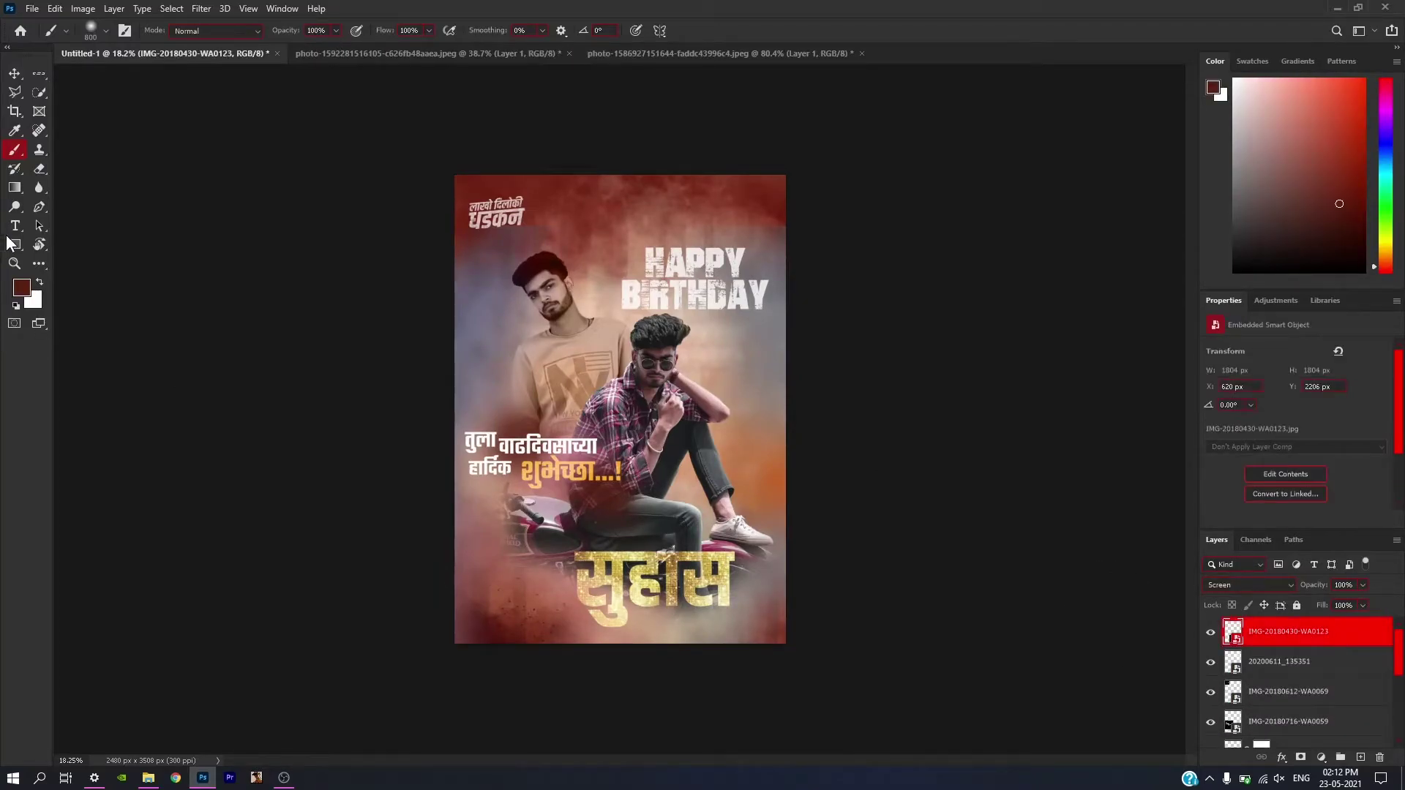
Draw a no-fill rectangle nearly covering the whole poster.
right_click(14, 245)
scroll(471, 183, up, 1)
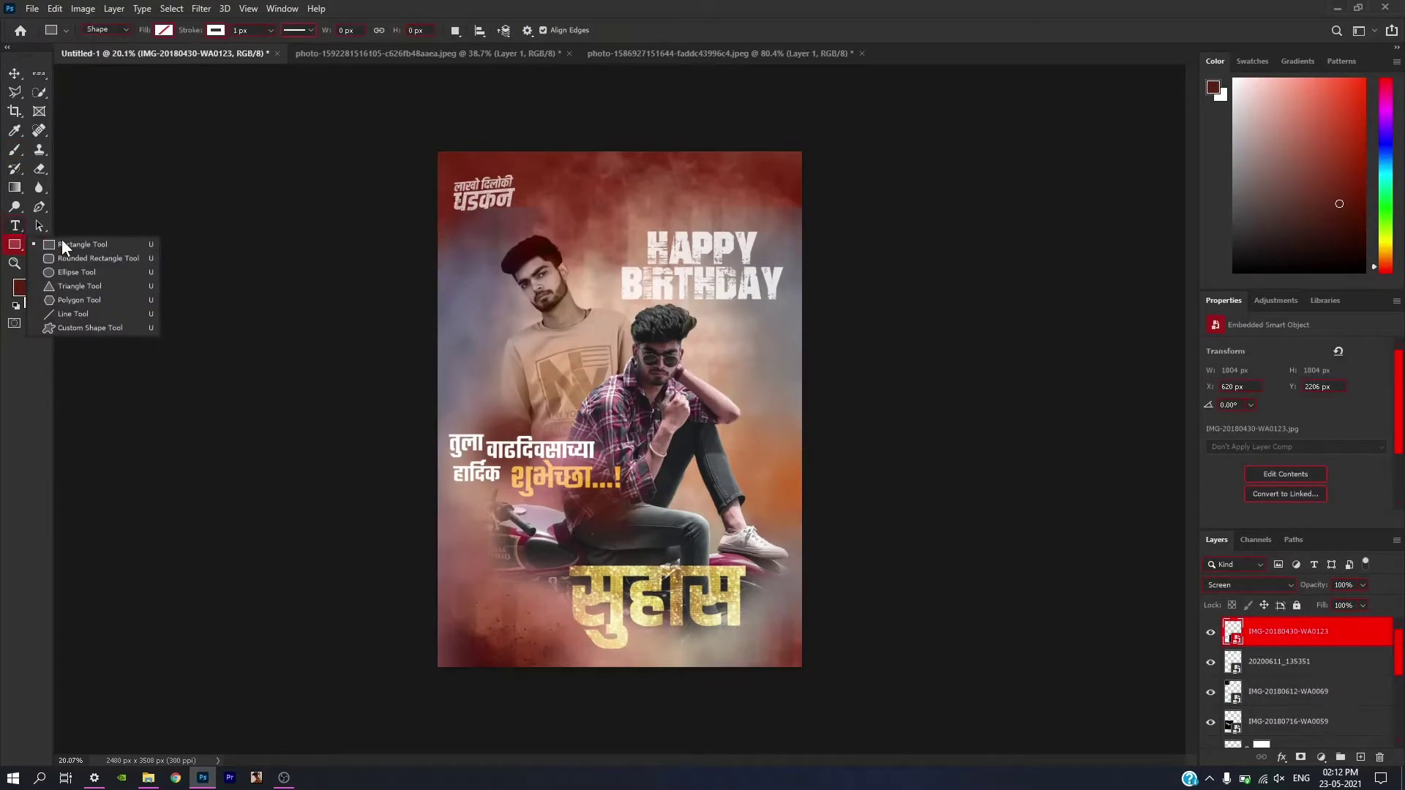
click(62, 242)
drag(449, 164, 792, 655)
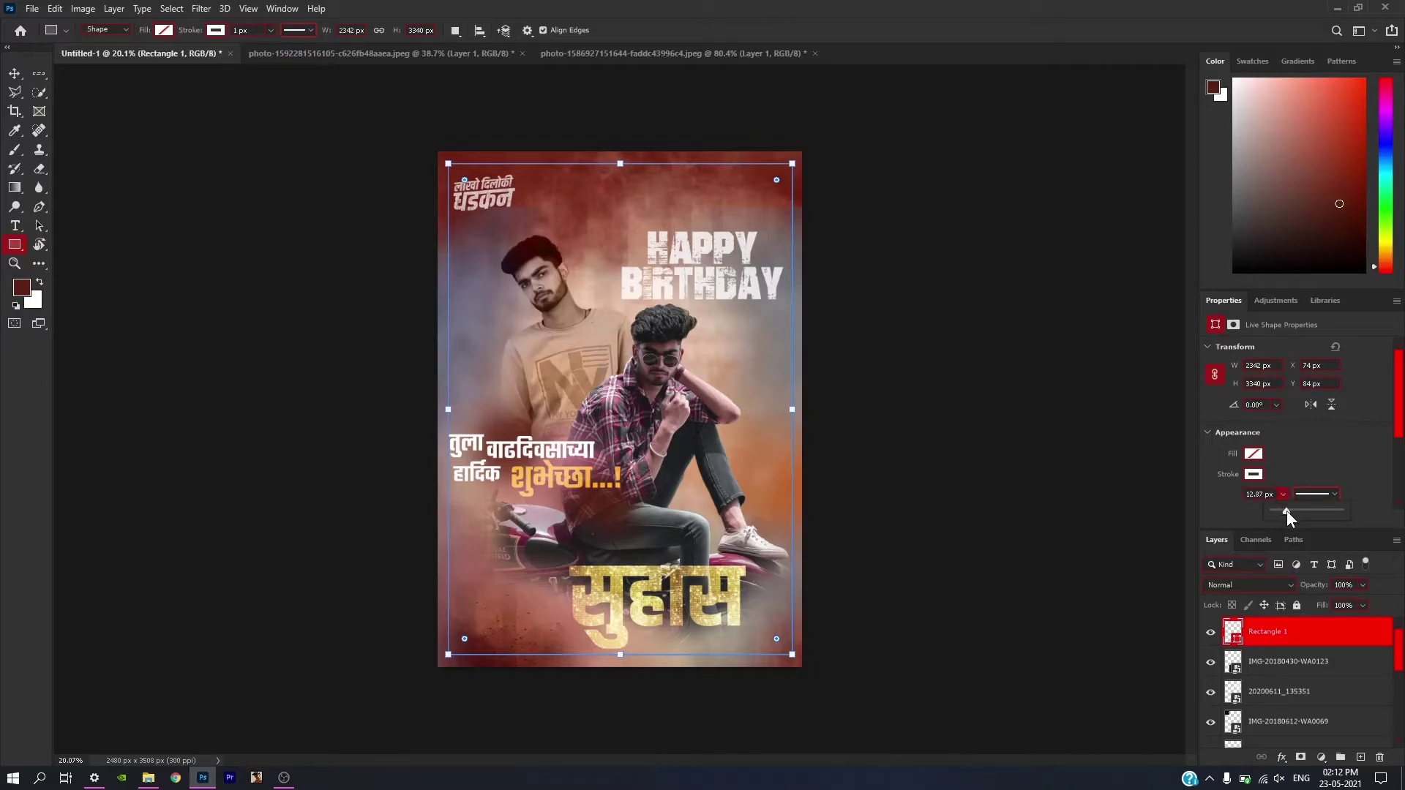
Give the rectangle a dashed 7.41 px stroke and 148 px rounded corners.
click(1331, 494)
click(1330, 564)
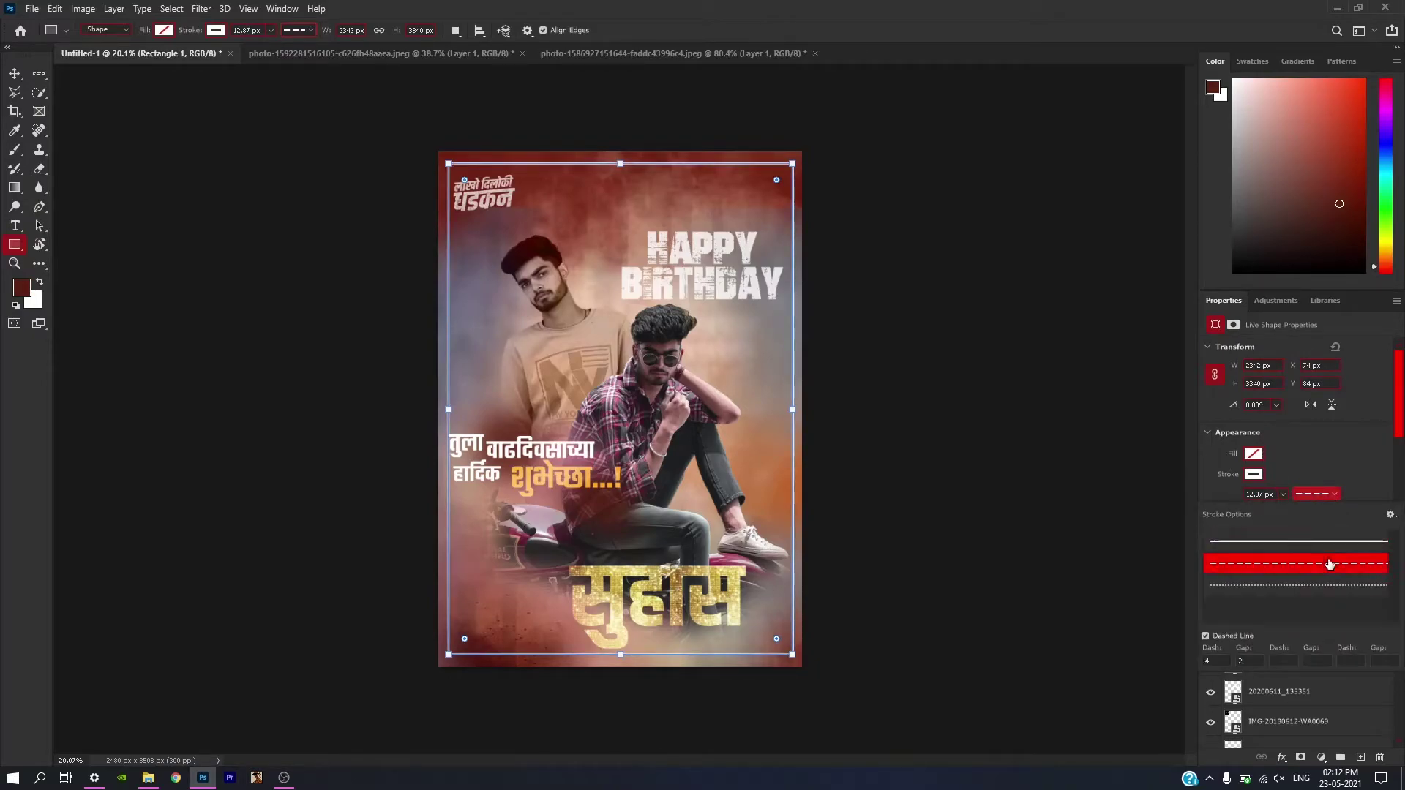
drag(1397, 422, 1397, 456)
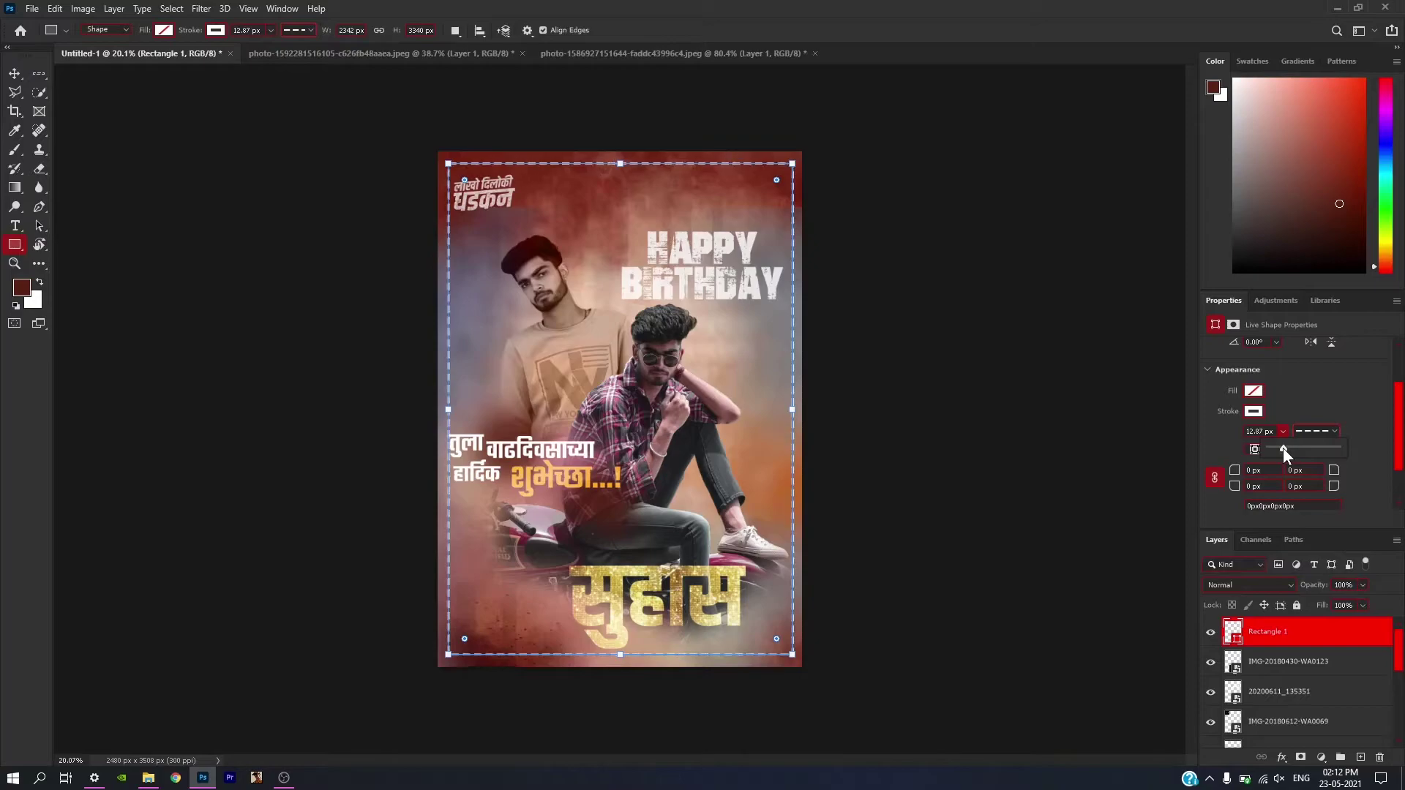
click(1328, 407)
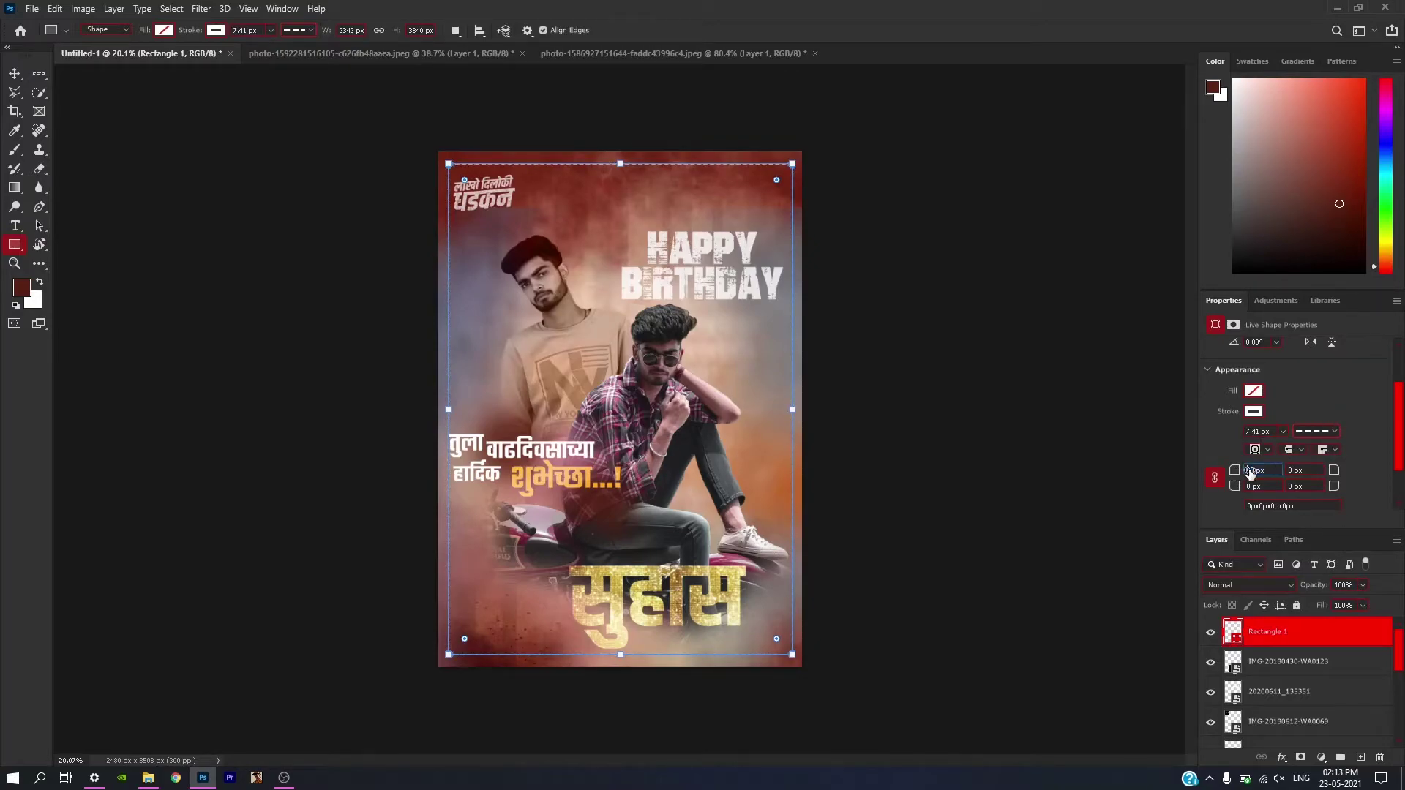
drag(1267, 477, 1341, 486)
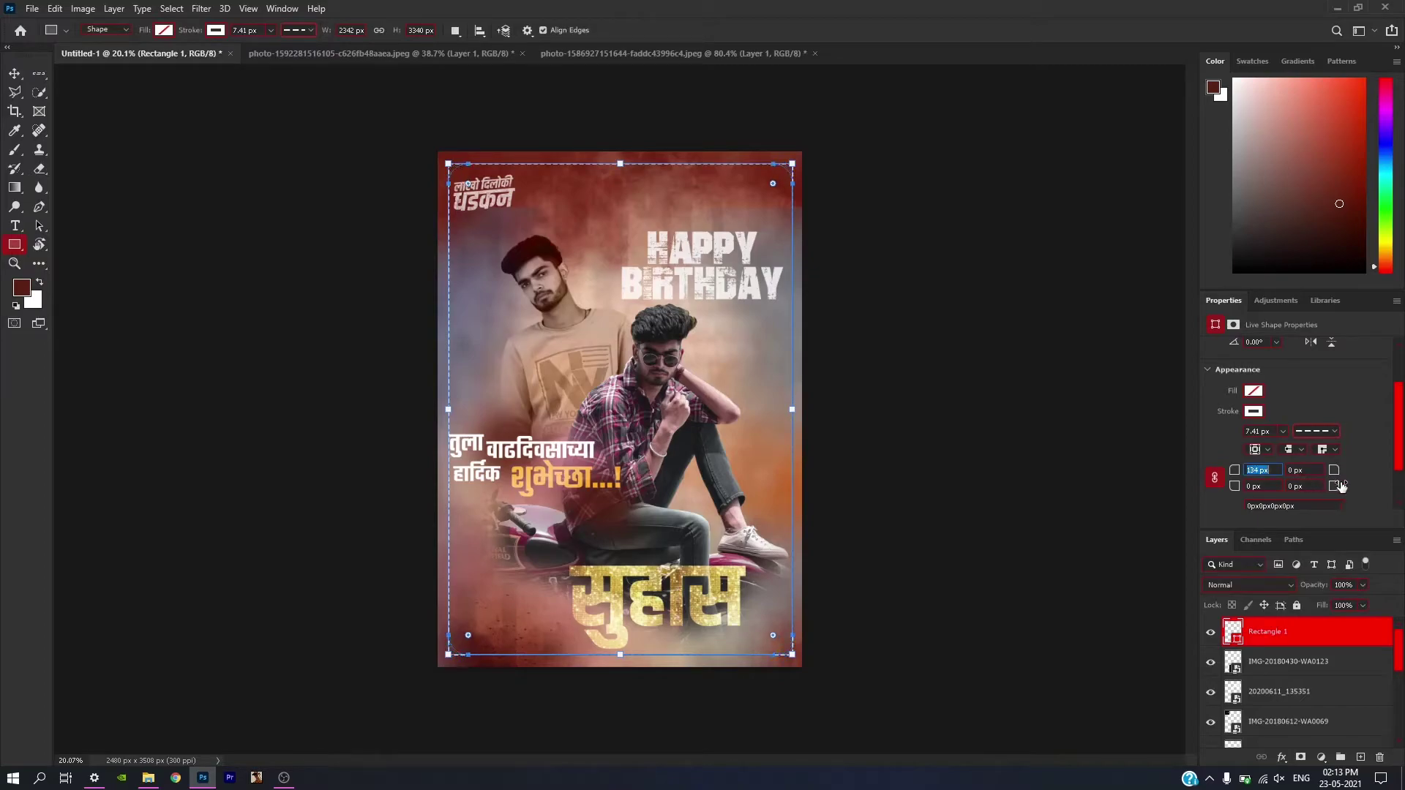
key(Return)
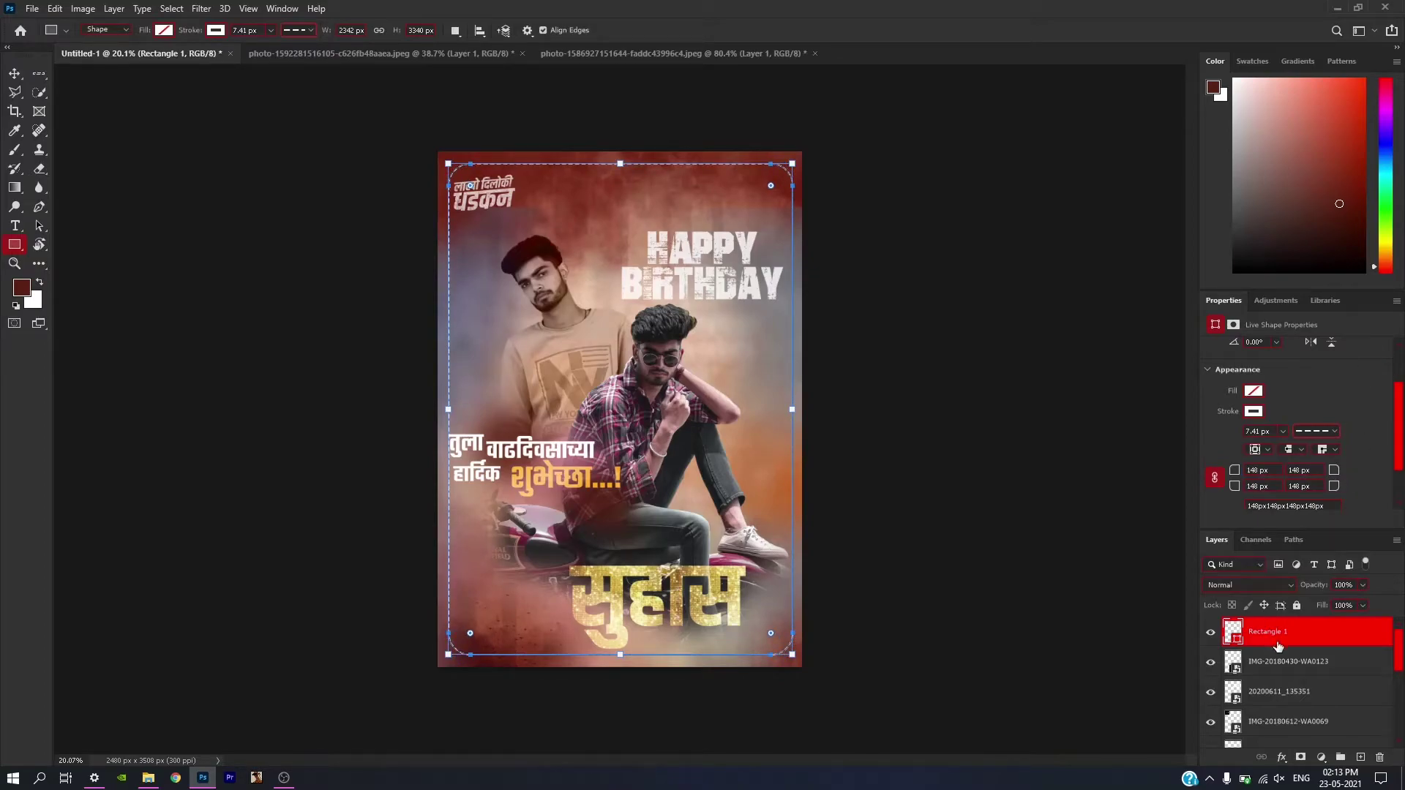
click(1237, 665)
Lock the IMG-20180430-WA0123 layer completely.
scroll(1259, 691, down, 1)
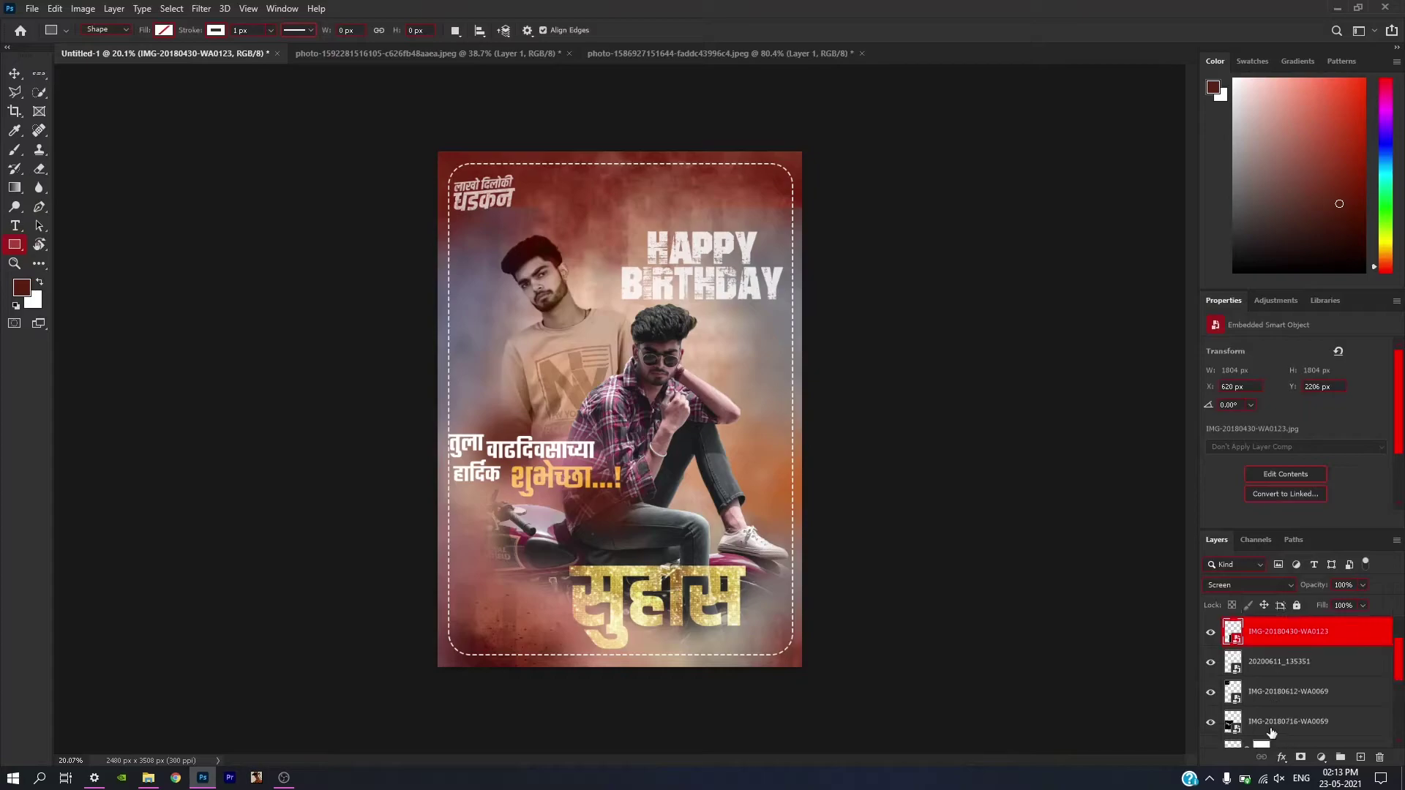
click(1289, 695)
scroll(1288, 699, down, 1)
click(1287, 699)
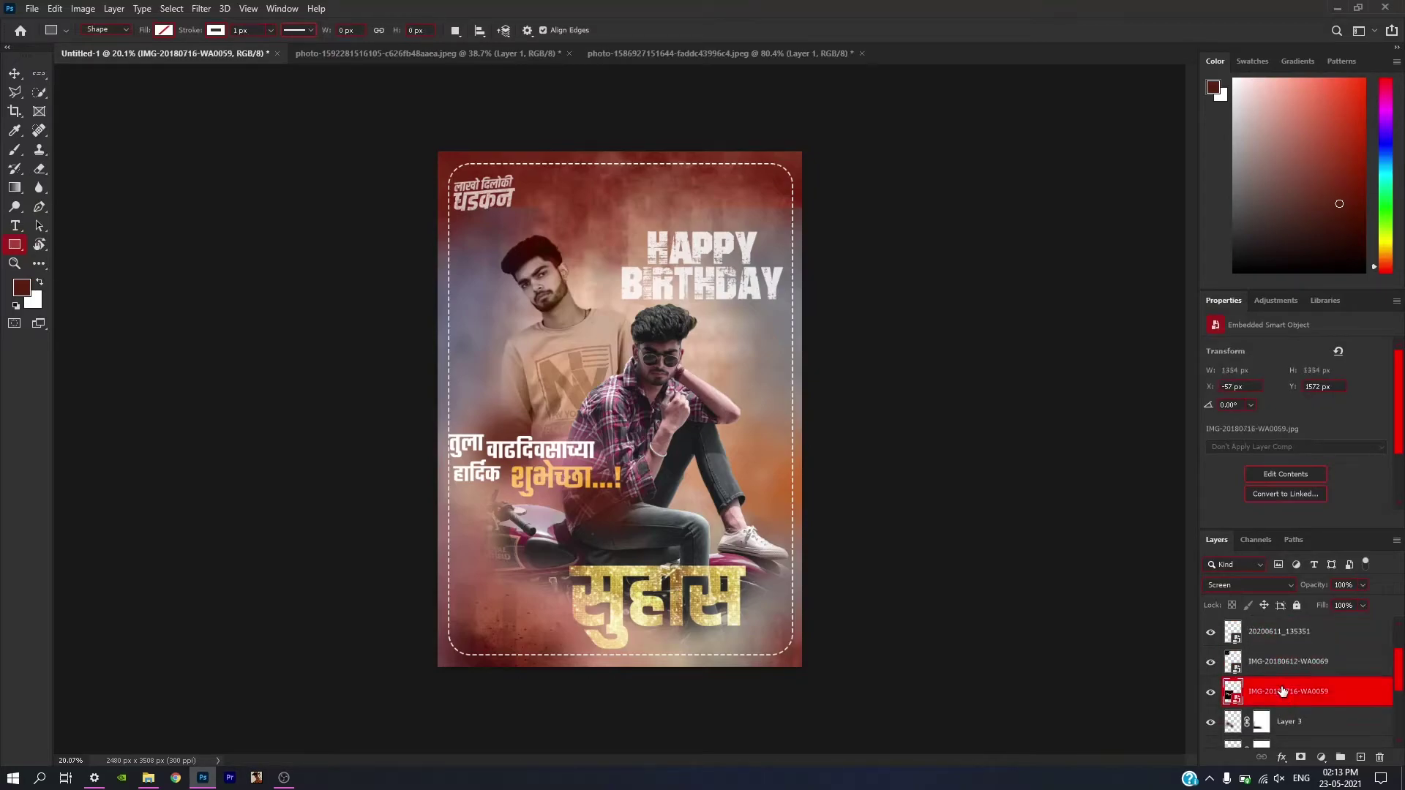
scroll(1287, 699, down, 1)
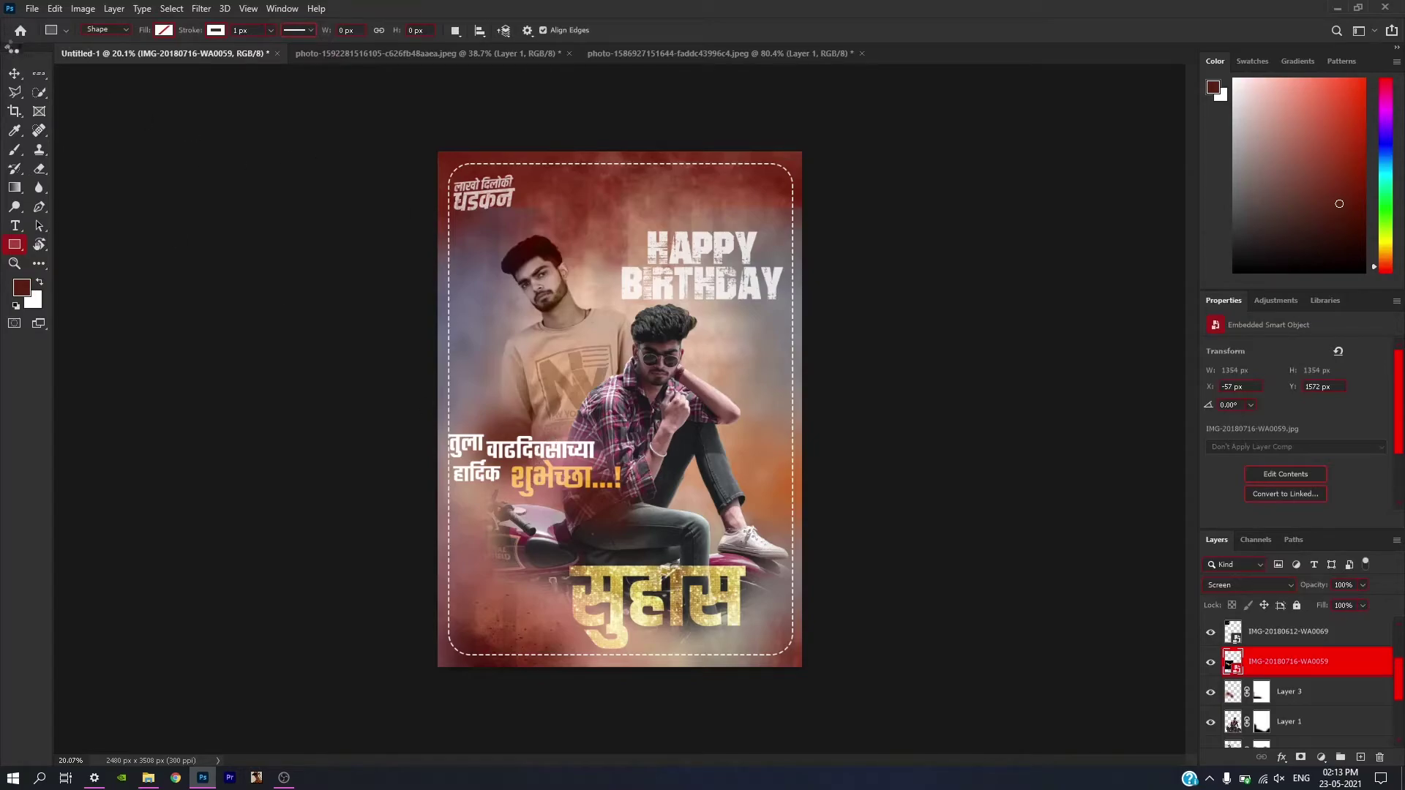
key(v)
scroll(885, 425, down, 1)
scroll(885, 424, up, 1)
scroll(574, 736, up, 1)
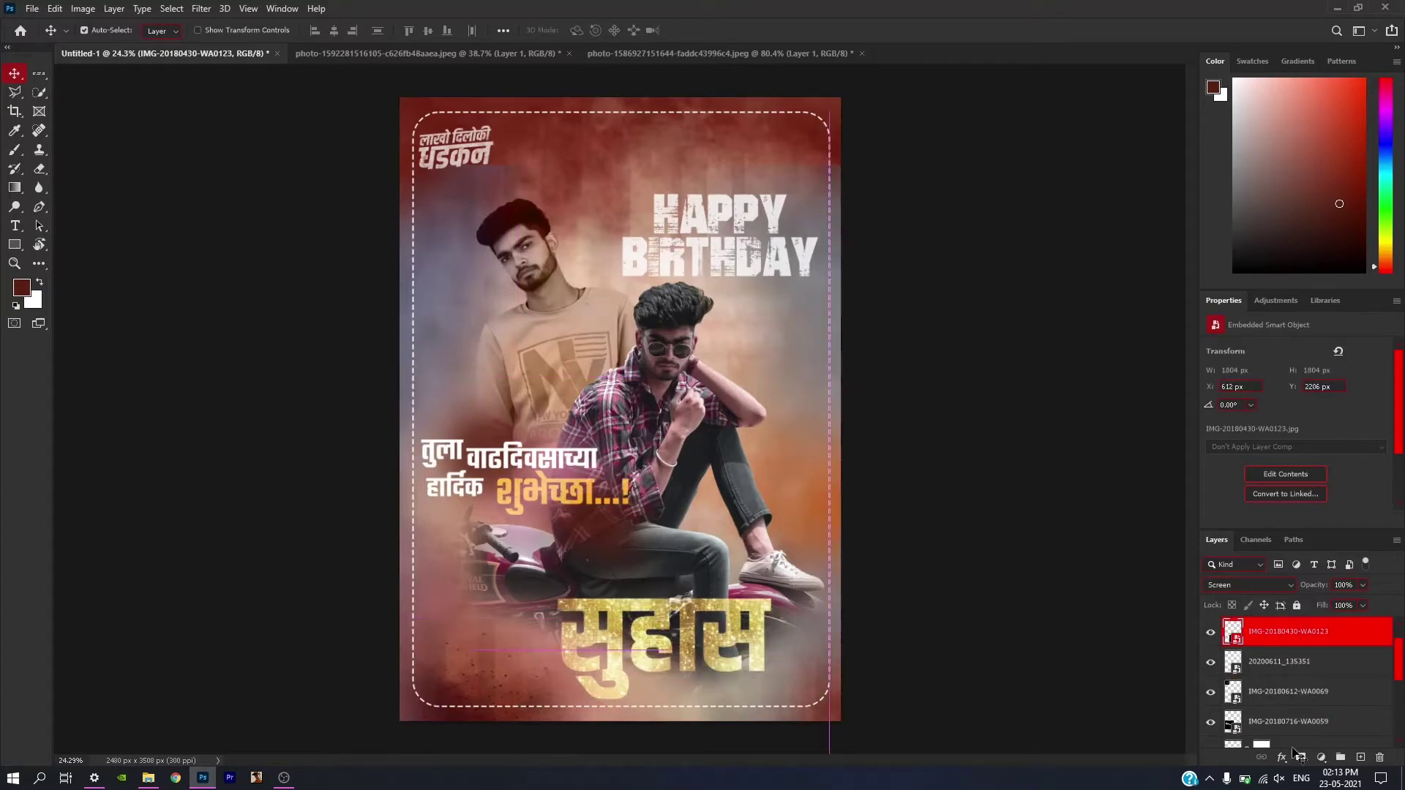
scroll(1297, 721, up, 1)
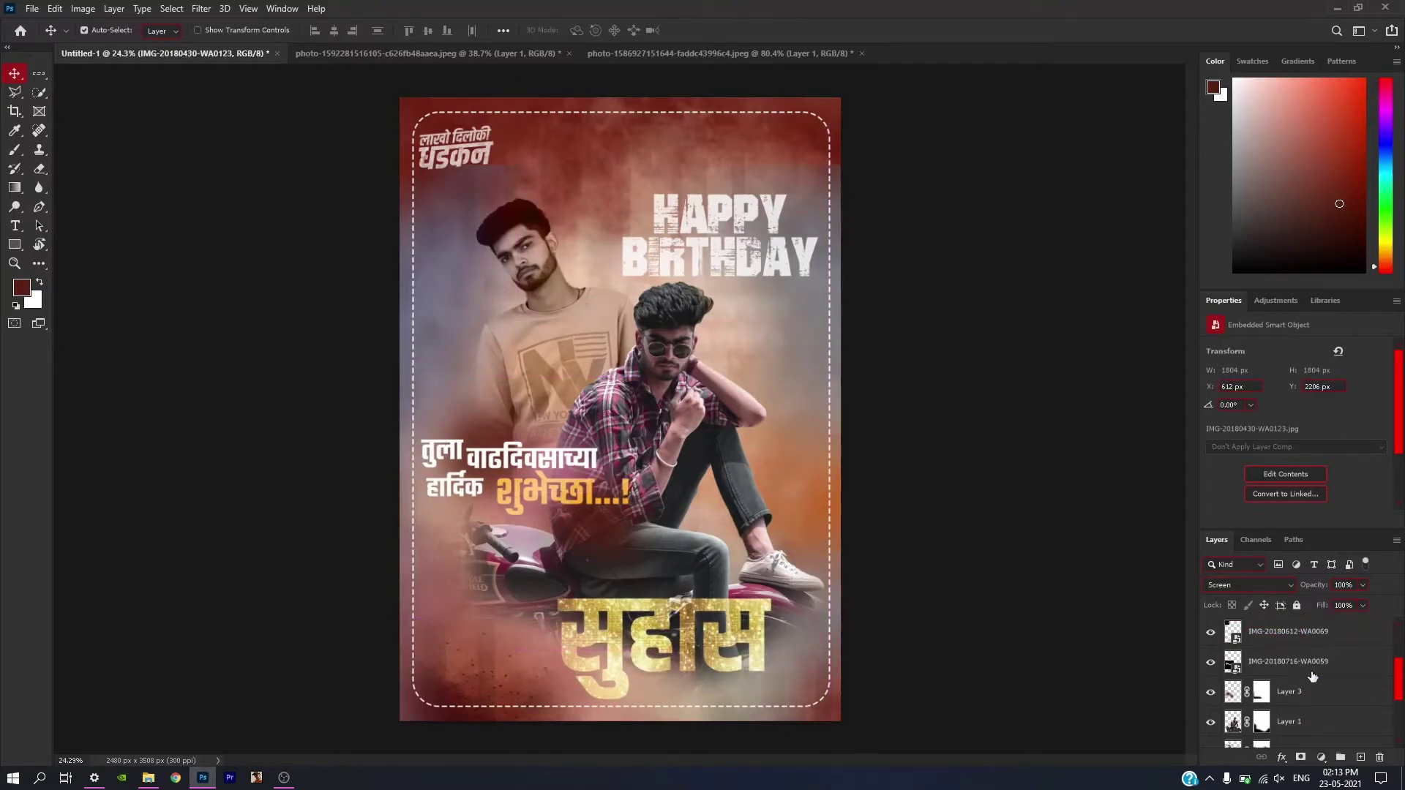
click(1298, 605)
Shift the Marathi greeting and Layer 3 slightly right and down.
scroll(1308, 706, down, 2)
scroll(1293, 696, down, 1)
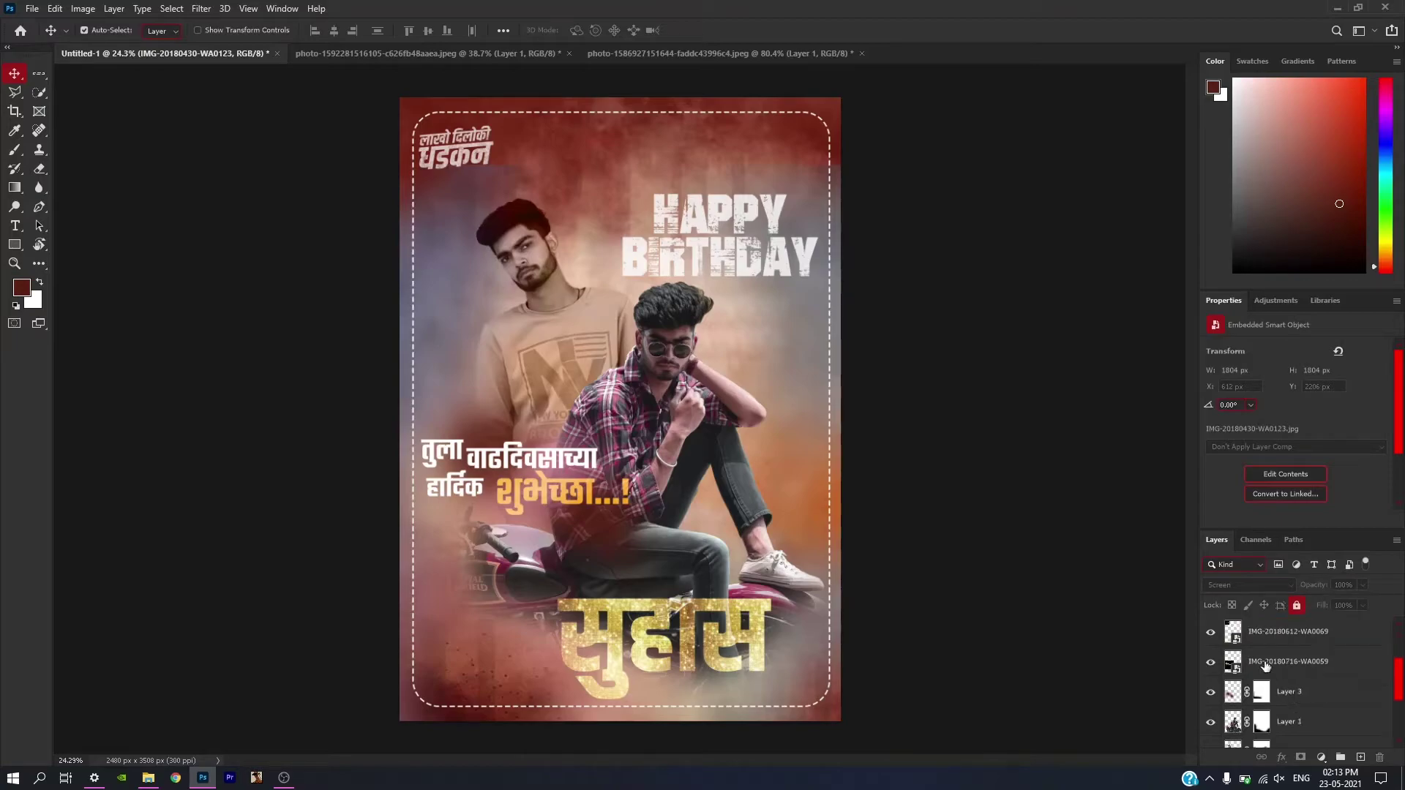
click(1311, 661)
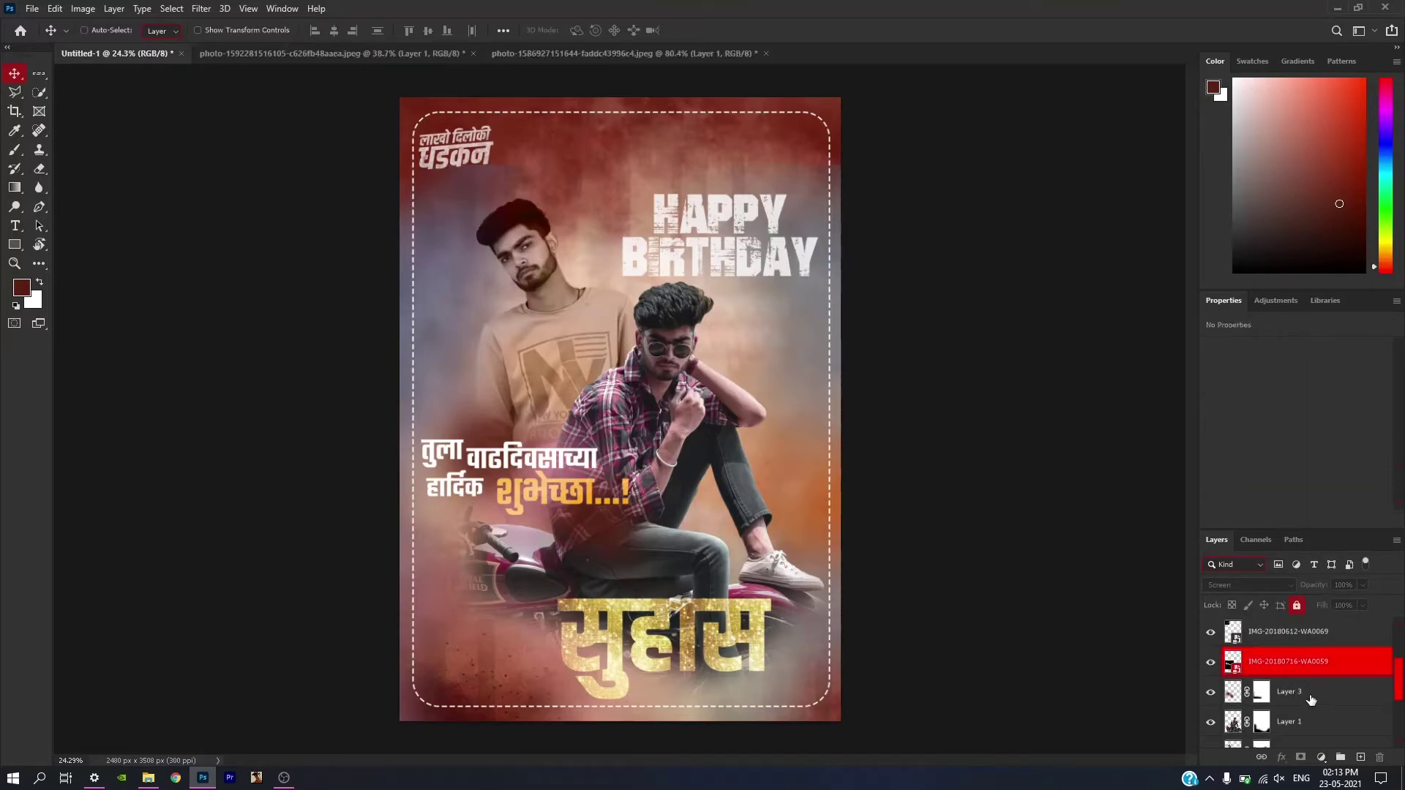
ctrl+click(1310, 692)
click(1320, 693)
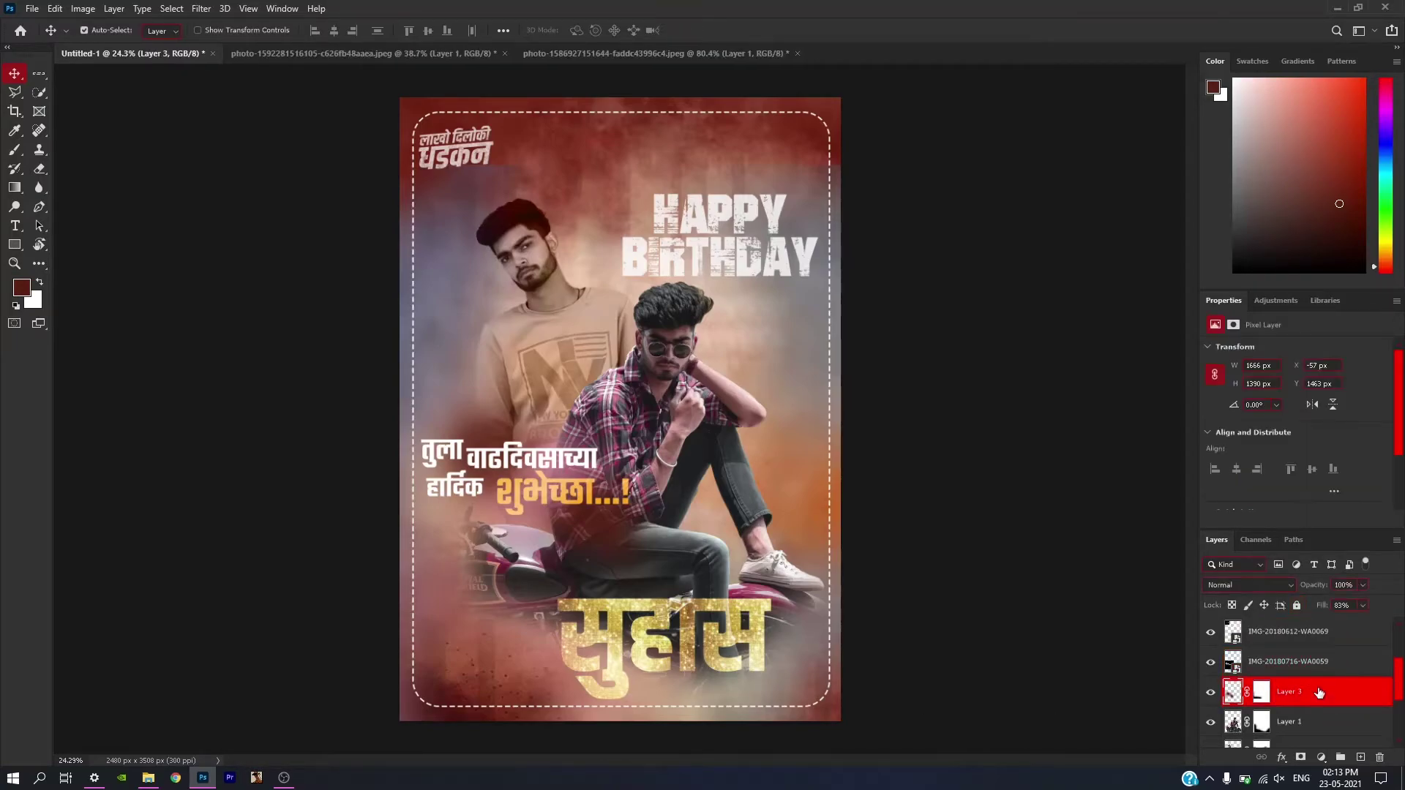
ctrl+click(1304, 670)
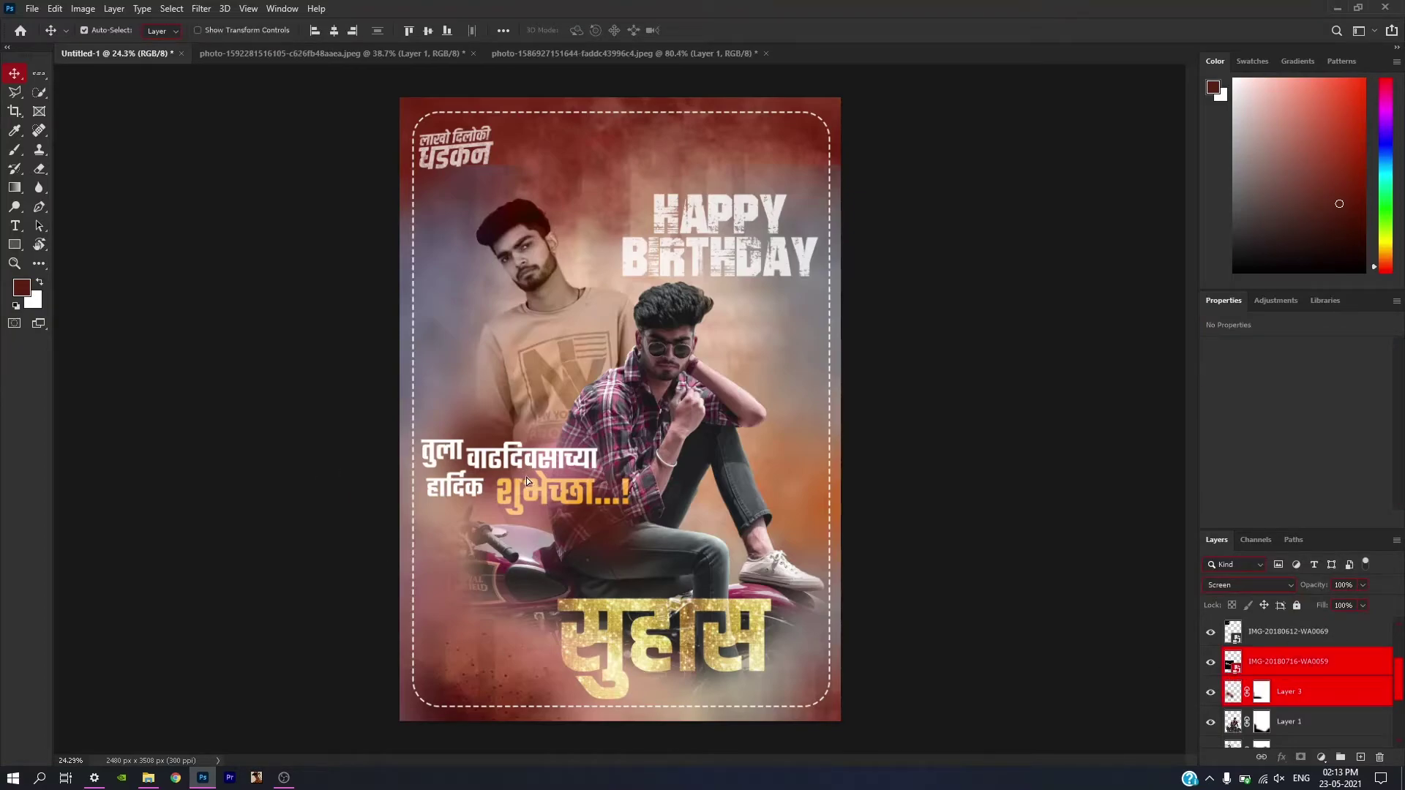
drag(528, 481, 540, 491)
click(1291, 675)
Nudge the 20200611_135351 title layer up and enlarge it slightly.
scroll(1291, 675, up, 2)
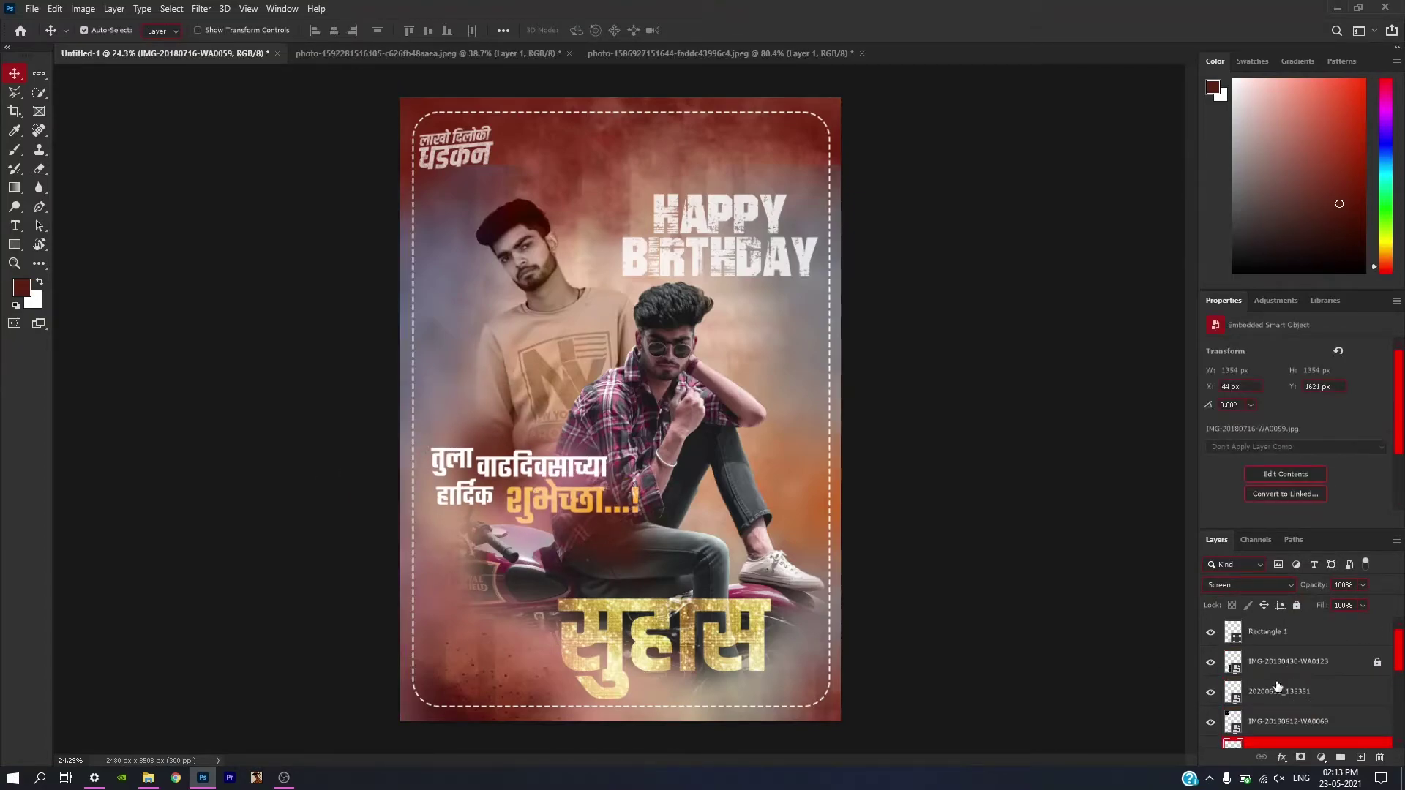
right_click(754, 250)
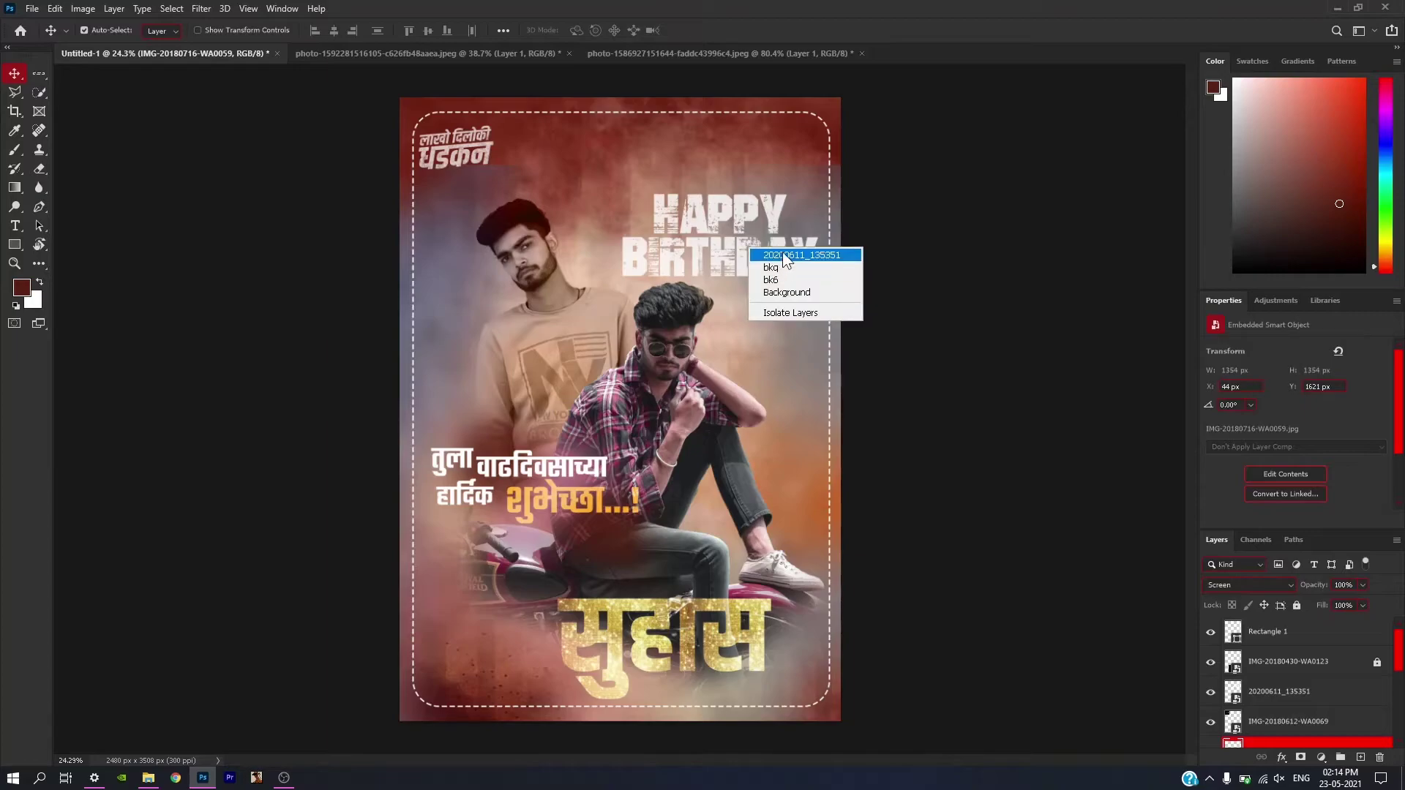
click(783, 252)
drag(742, 257, 740, 242)
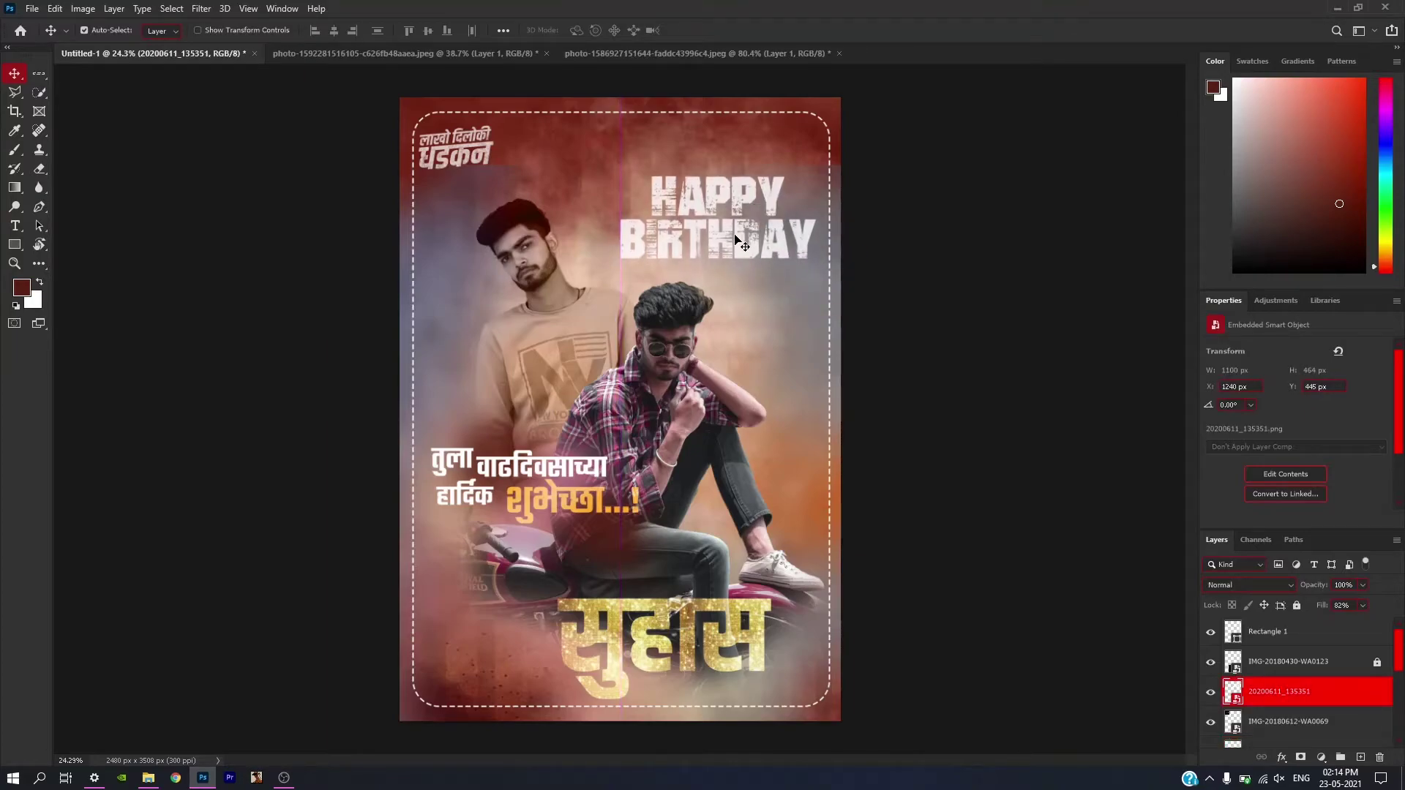
key(ctrl+t)
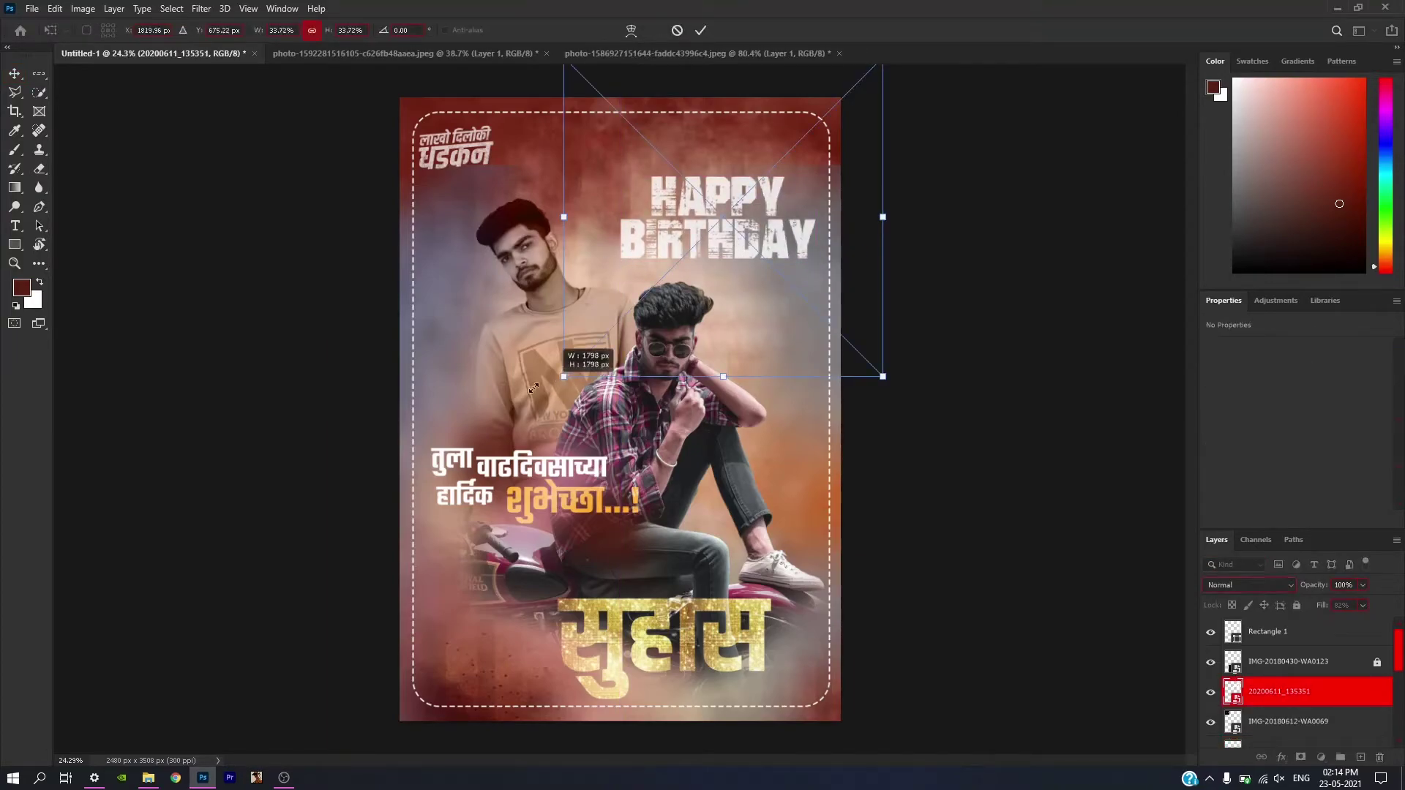
drag(563, 377, 532, 400)
drag(772, 338, 775, 334)
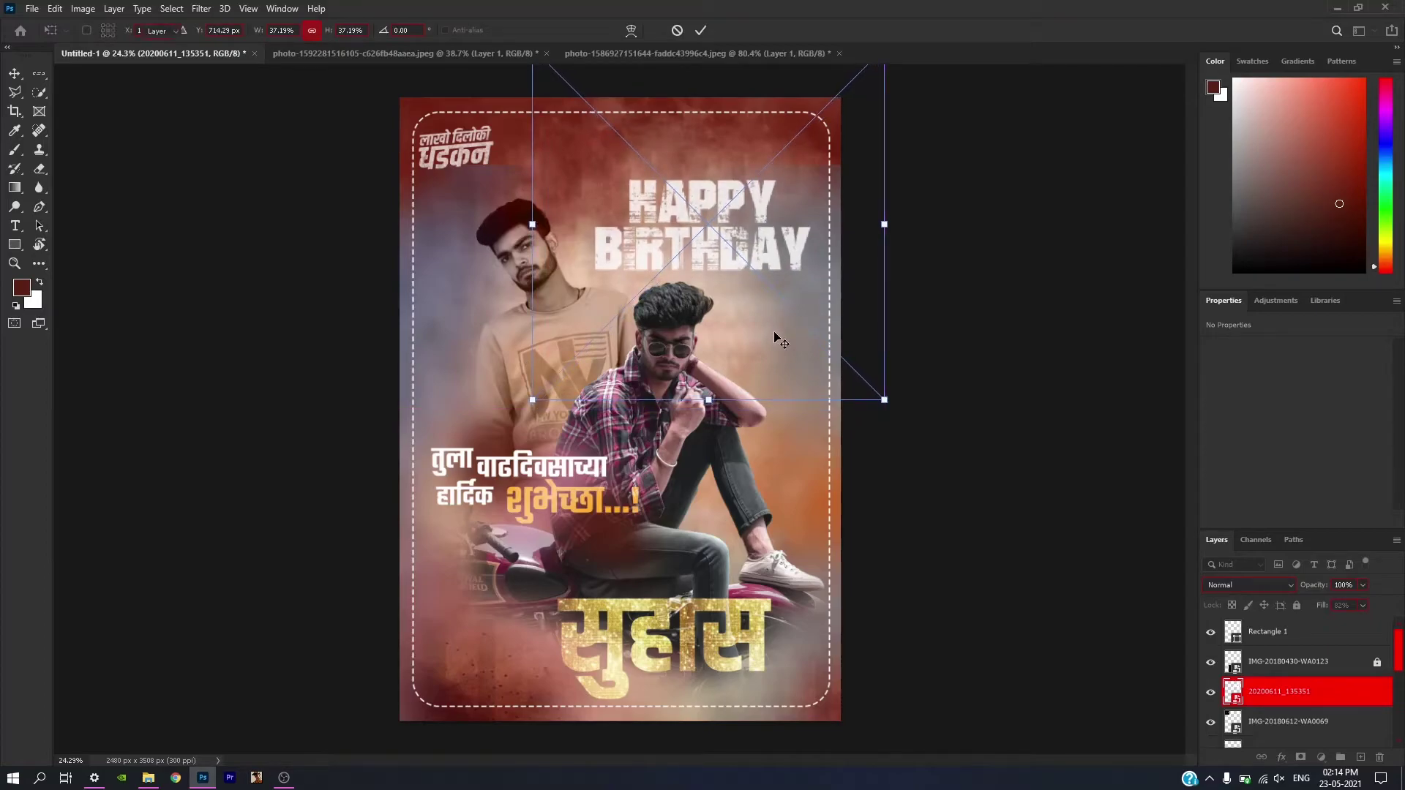
key(Return)
Lower the 20200611_135351 layer's fill to 71%.
scroll(753, 325, down, 1)
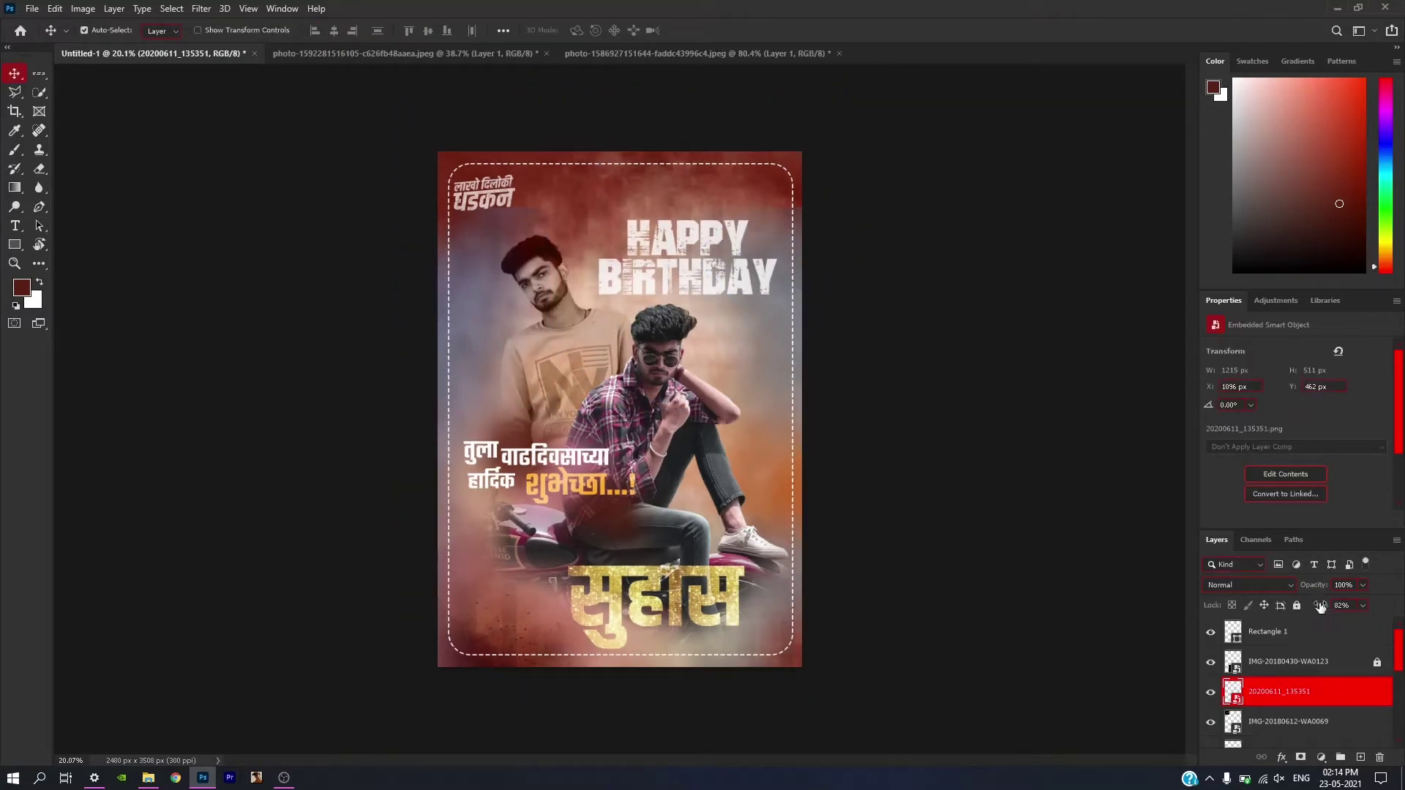
drag(1321, 607, 1323, 608)
text(71)
key(Return)
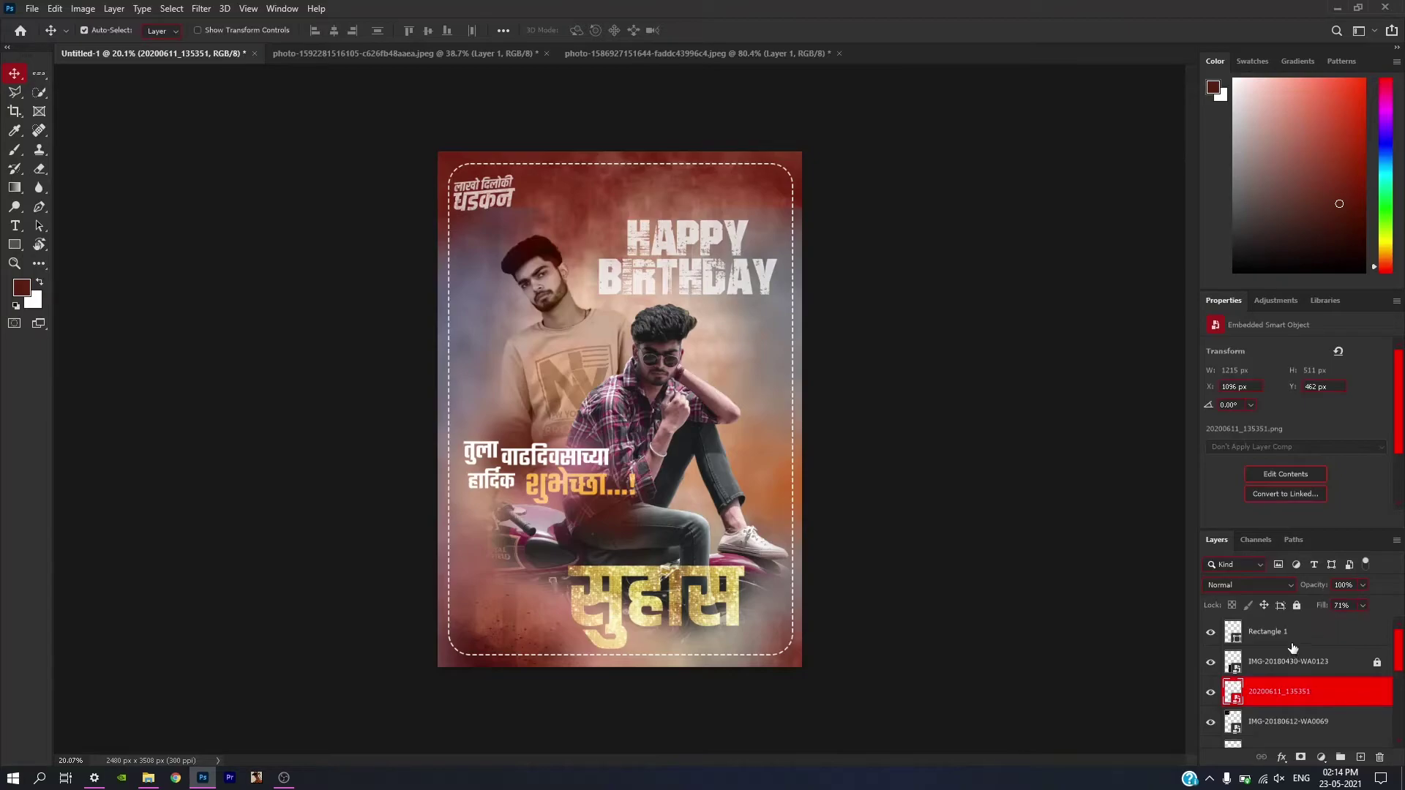
click(1292, 632)
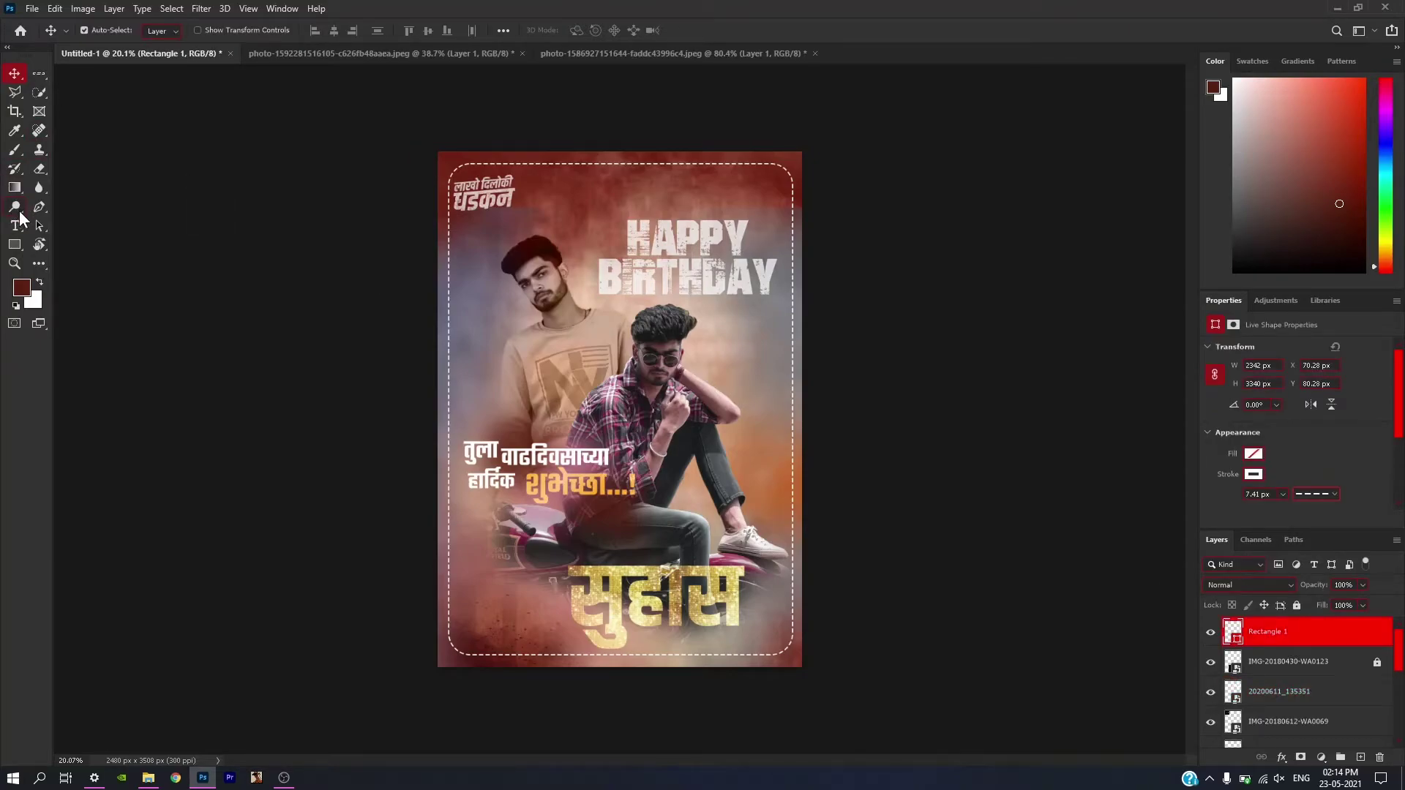
Create the 25 MAY text layer and drop it onto the poster's top edge.
click(15, 227)
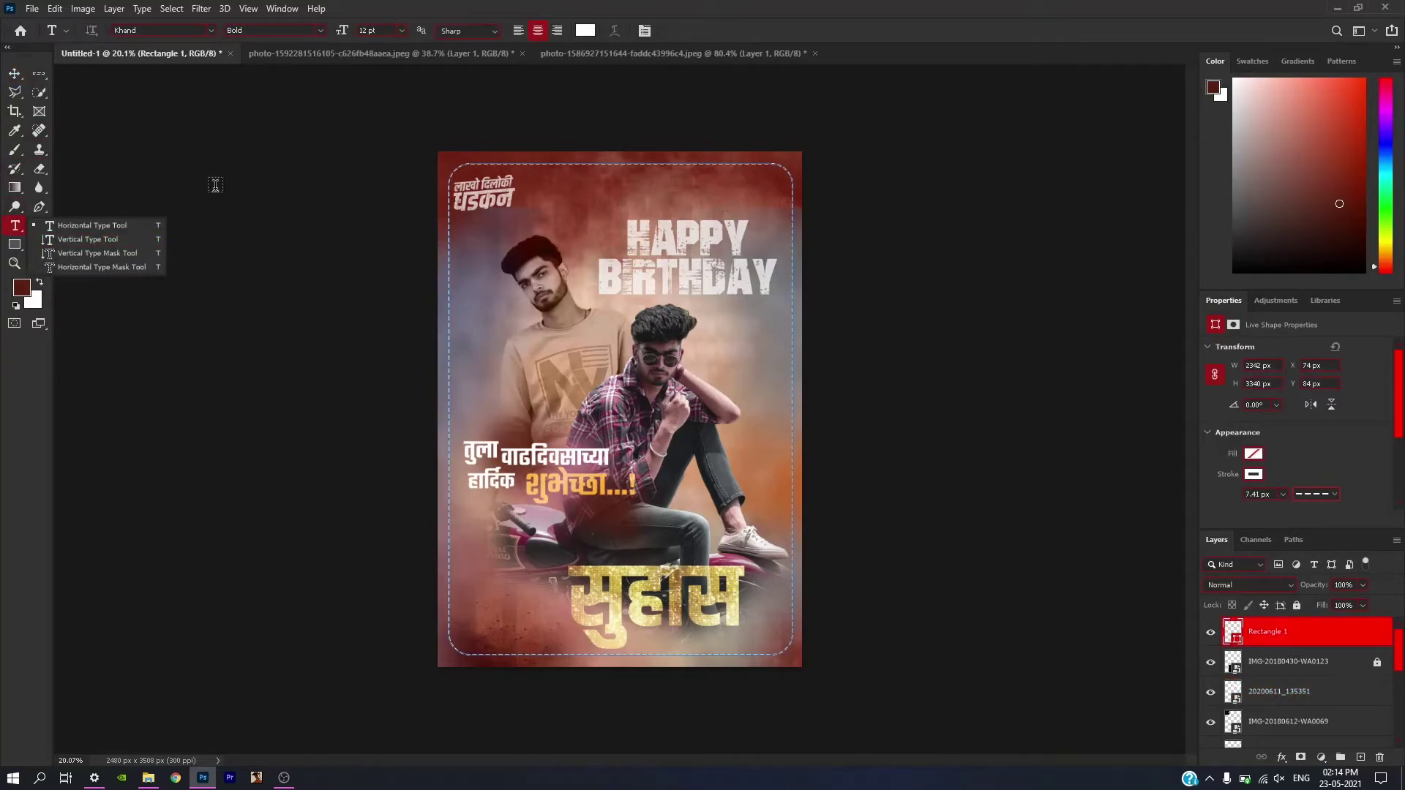
click(62, 229)
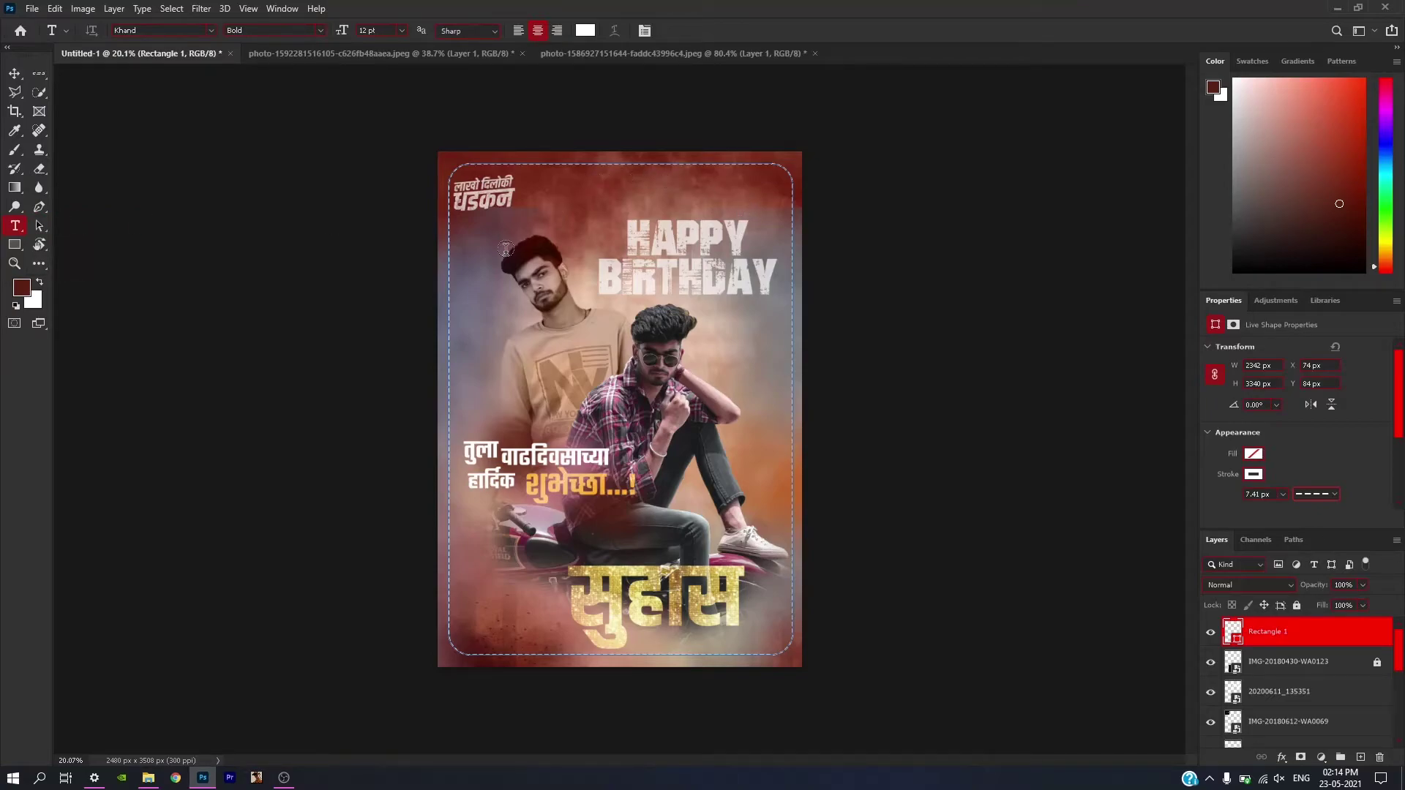
click(598, 142)
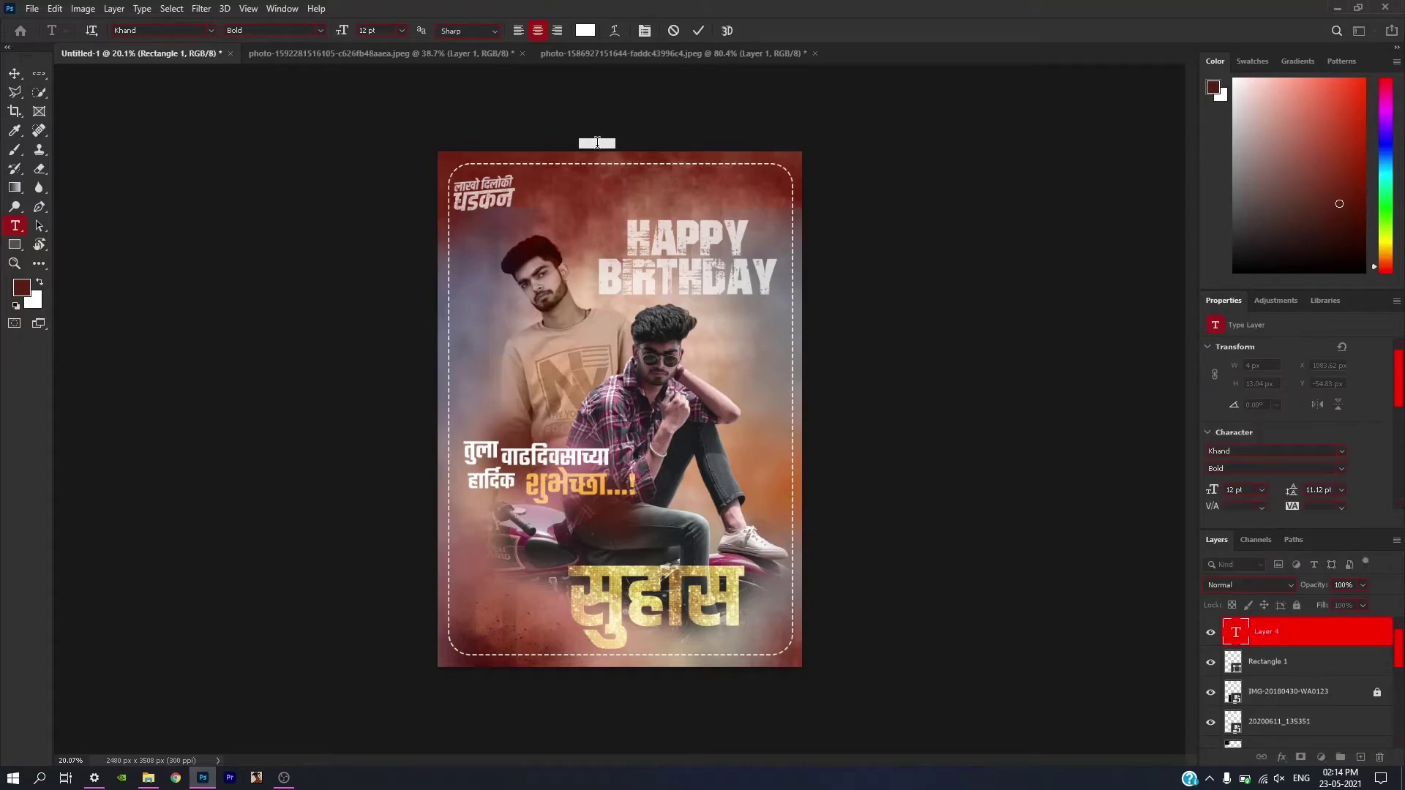
key(BackSpace)
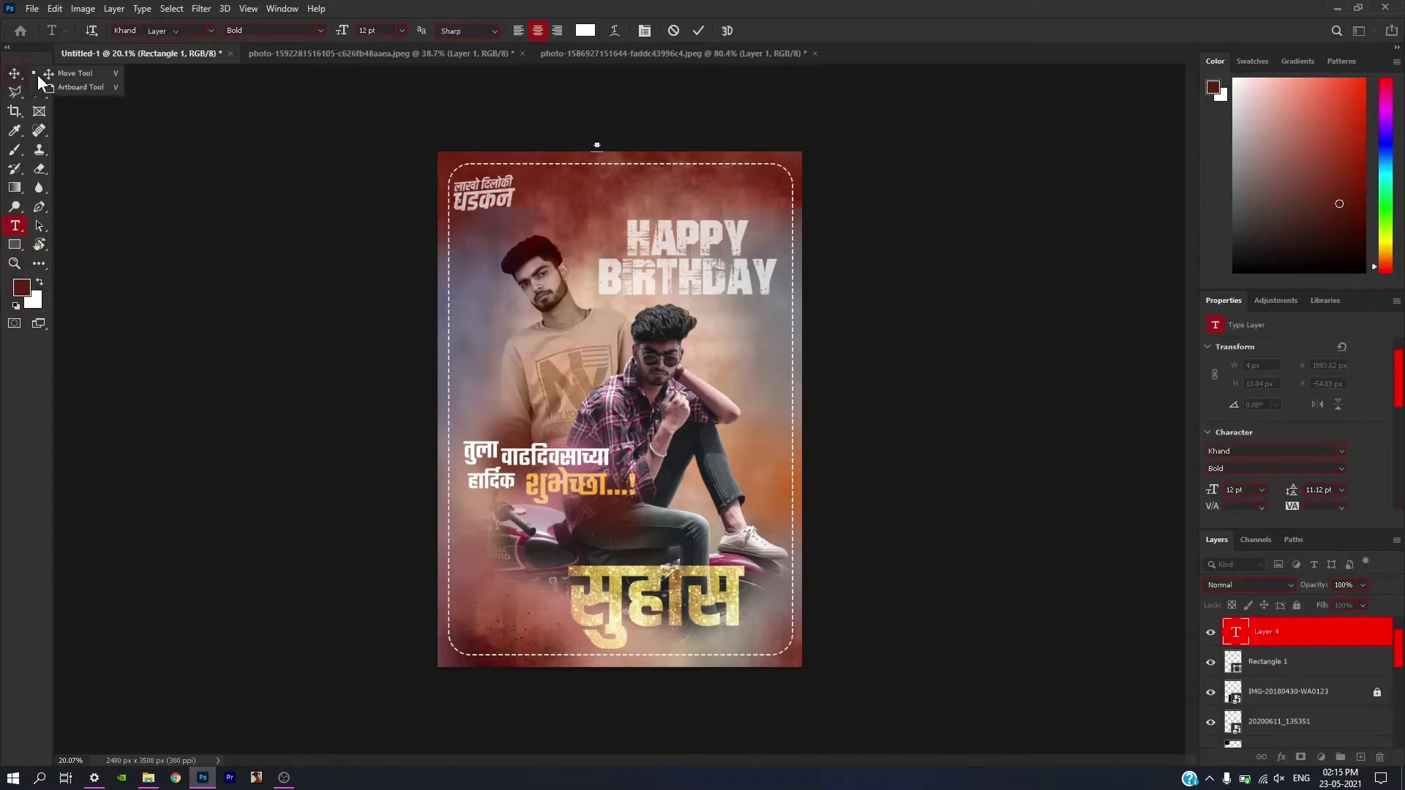
click(14, 73)
drag(610, 161, 609, 162)
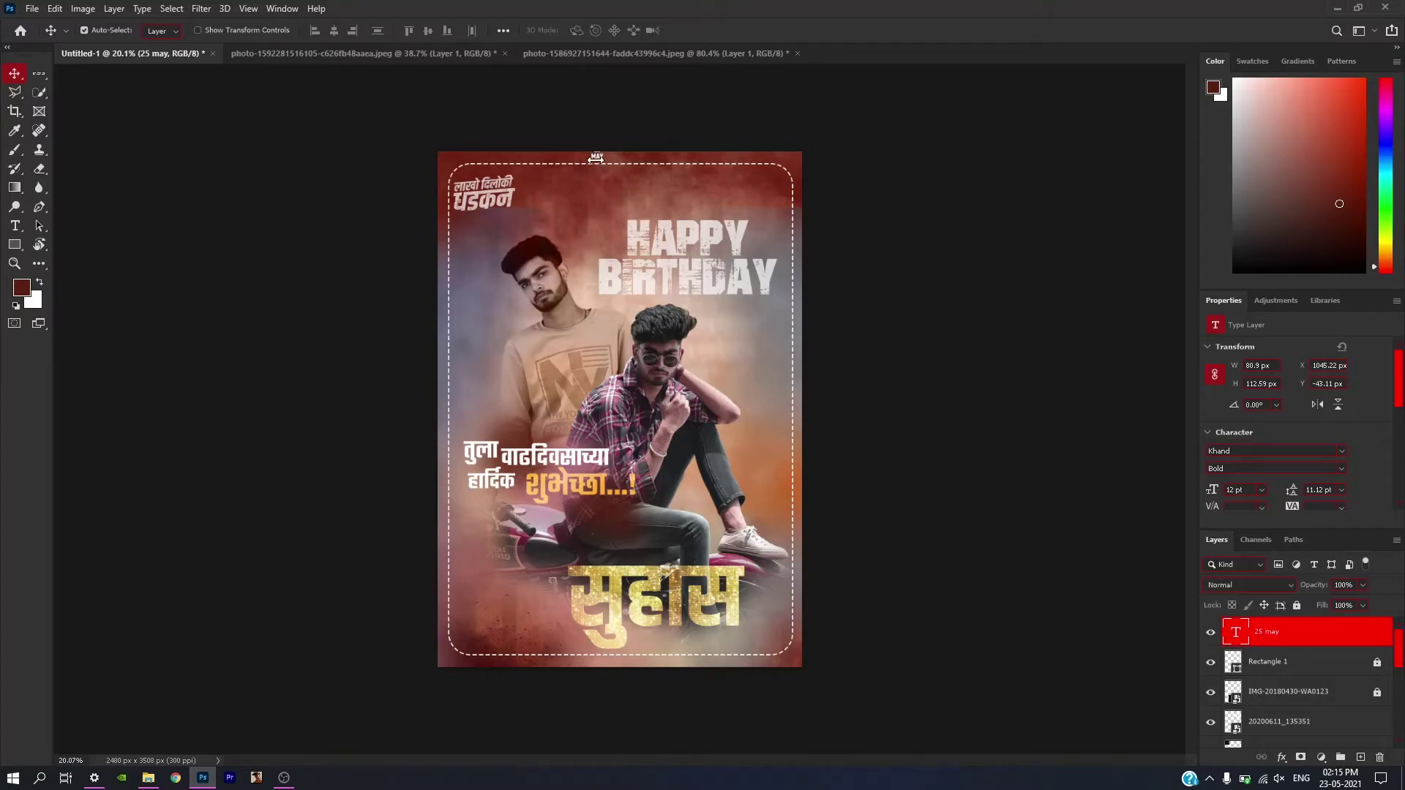
drag(596, 158, 596, 158)
Transform the 25 MAY date into place in the top-right corner.
scroll(634, 104, up, 2)
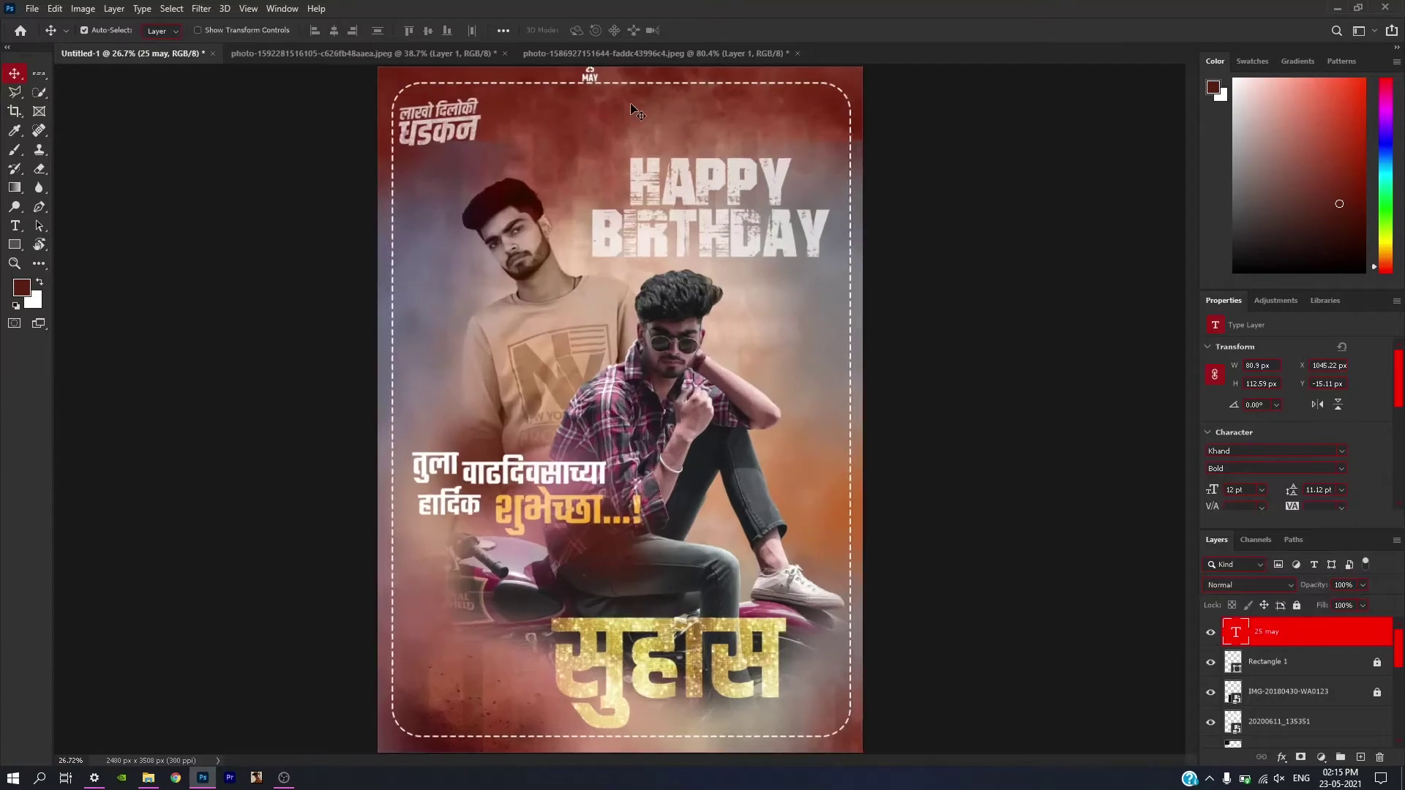
scroll(634, 104, up, 3)
mouse_move(634, 104)
mouse_down()
mouse_move(692, 316)
mouse_move(1065, 402)
mouse_move(1021, 354)
mouse_up()
key(ctrl+t)
key(Return)
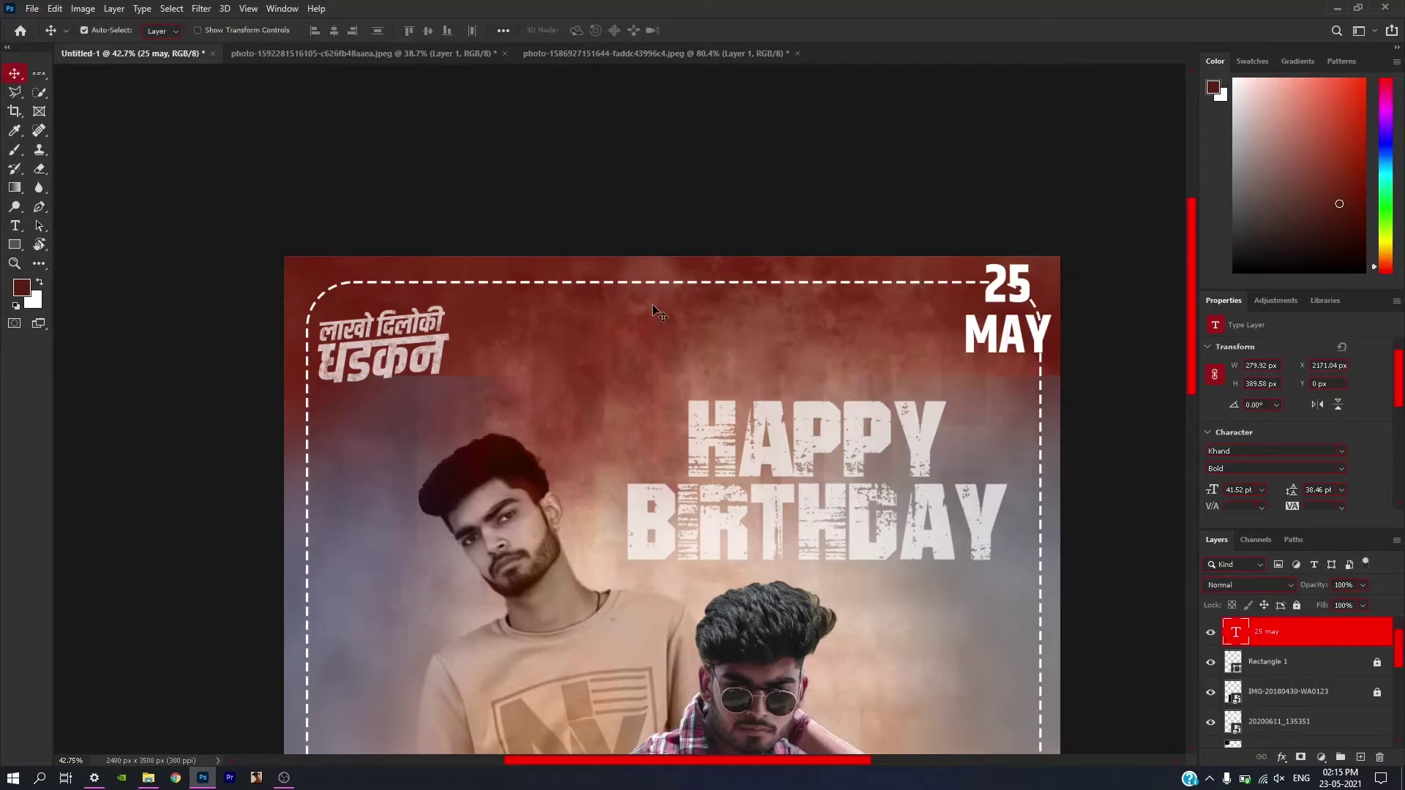
Set the word MAY in the date to the Medium font style.
double_click(1007, 286)
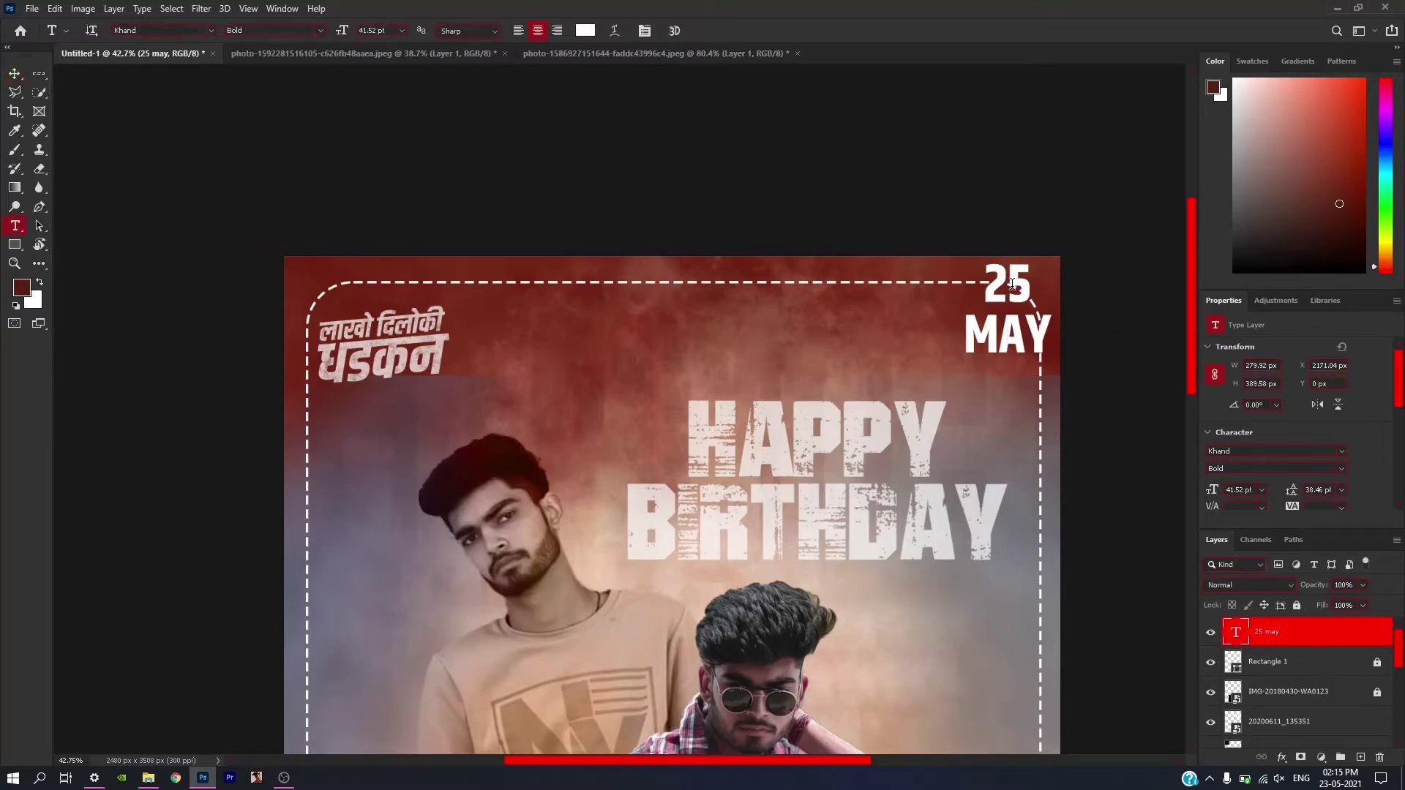
click(1341, 469)
click(1047, 335)
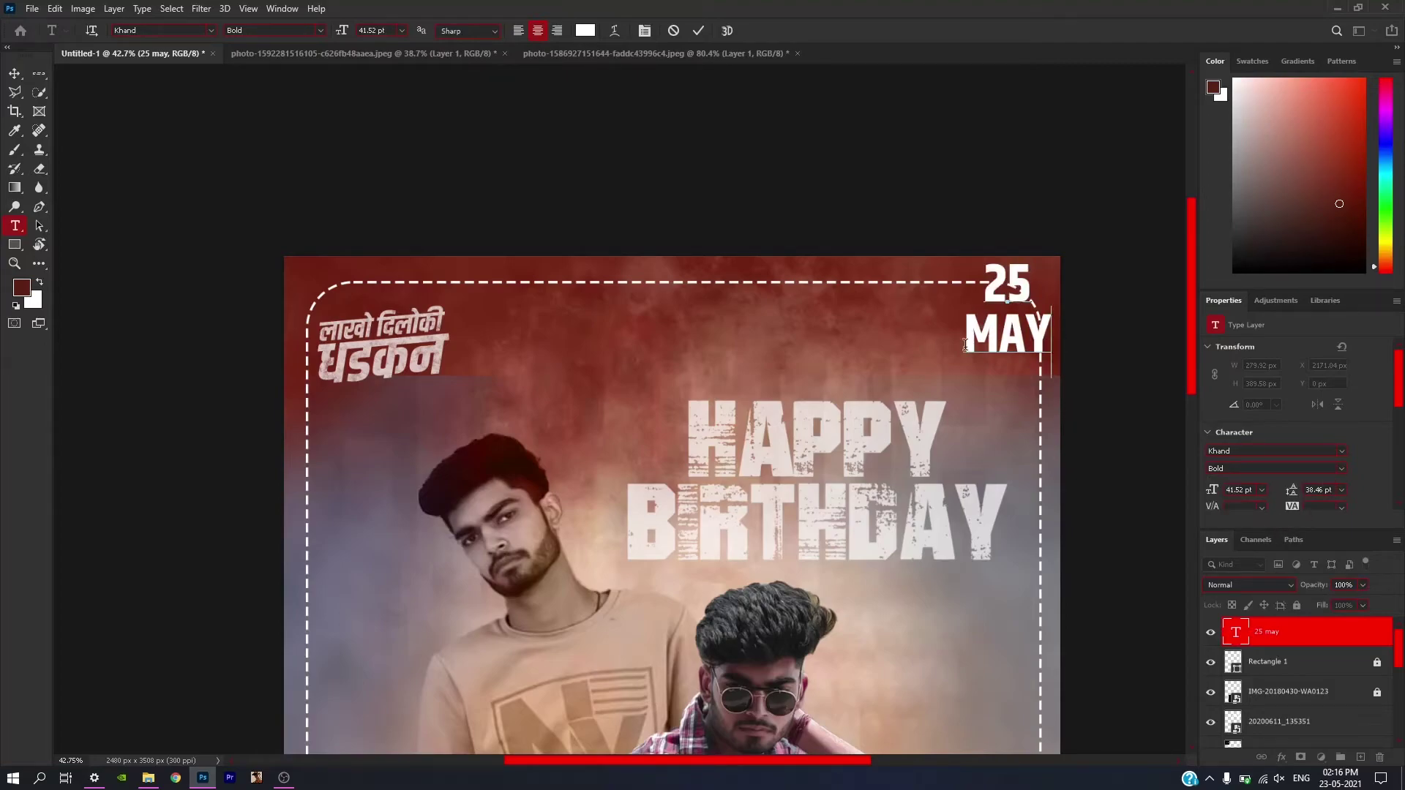
drag(966, 344, 1052, 343)
click(1341, 469)
click(1279, 516)
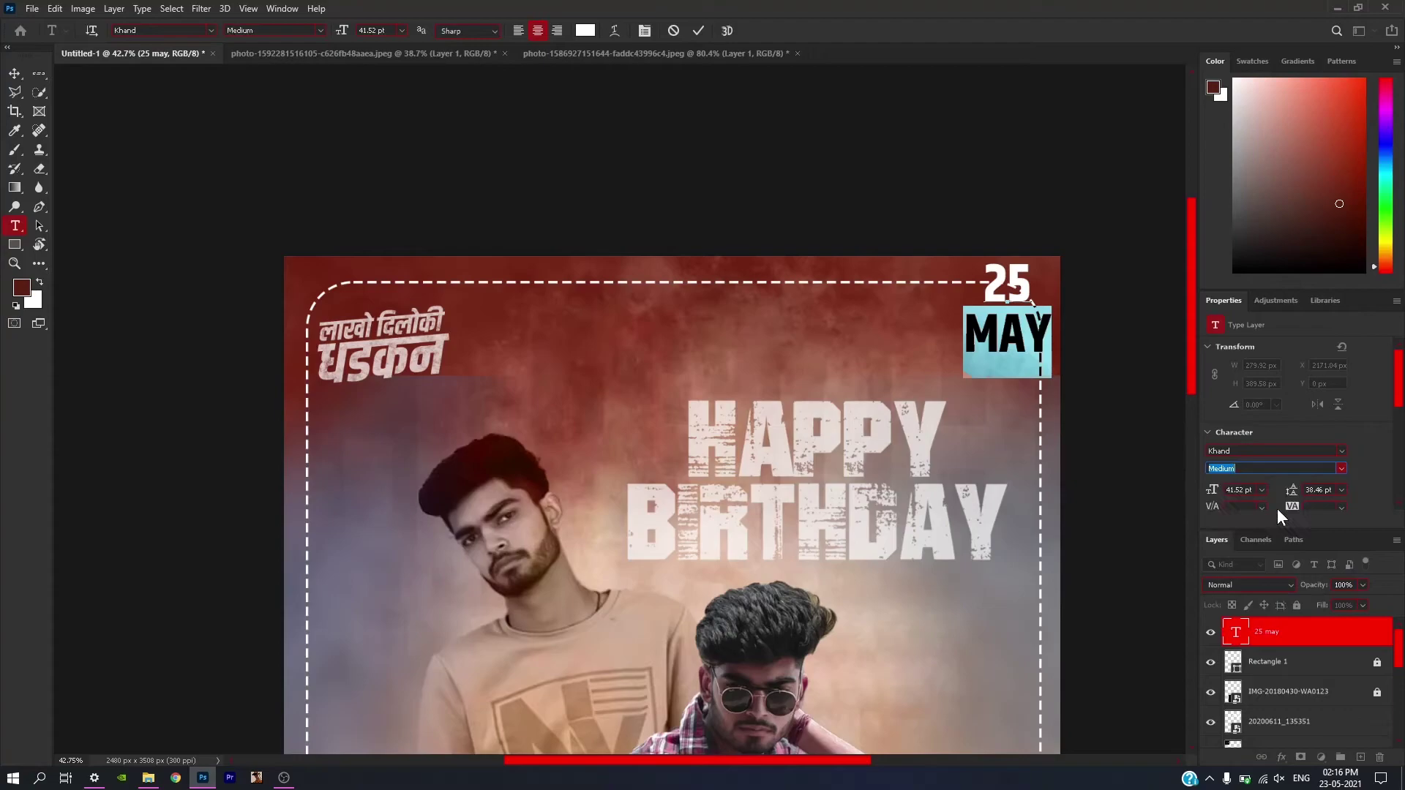
click(15, 74)
scroll(972, 414, down, 1)
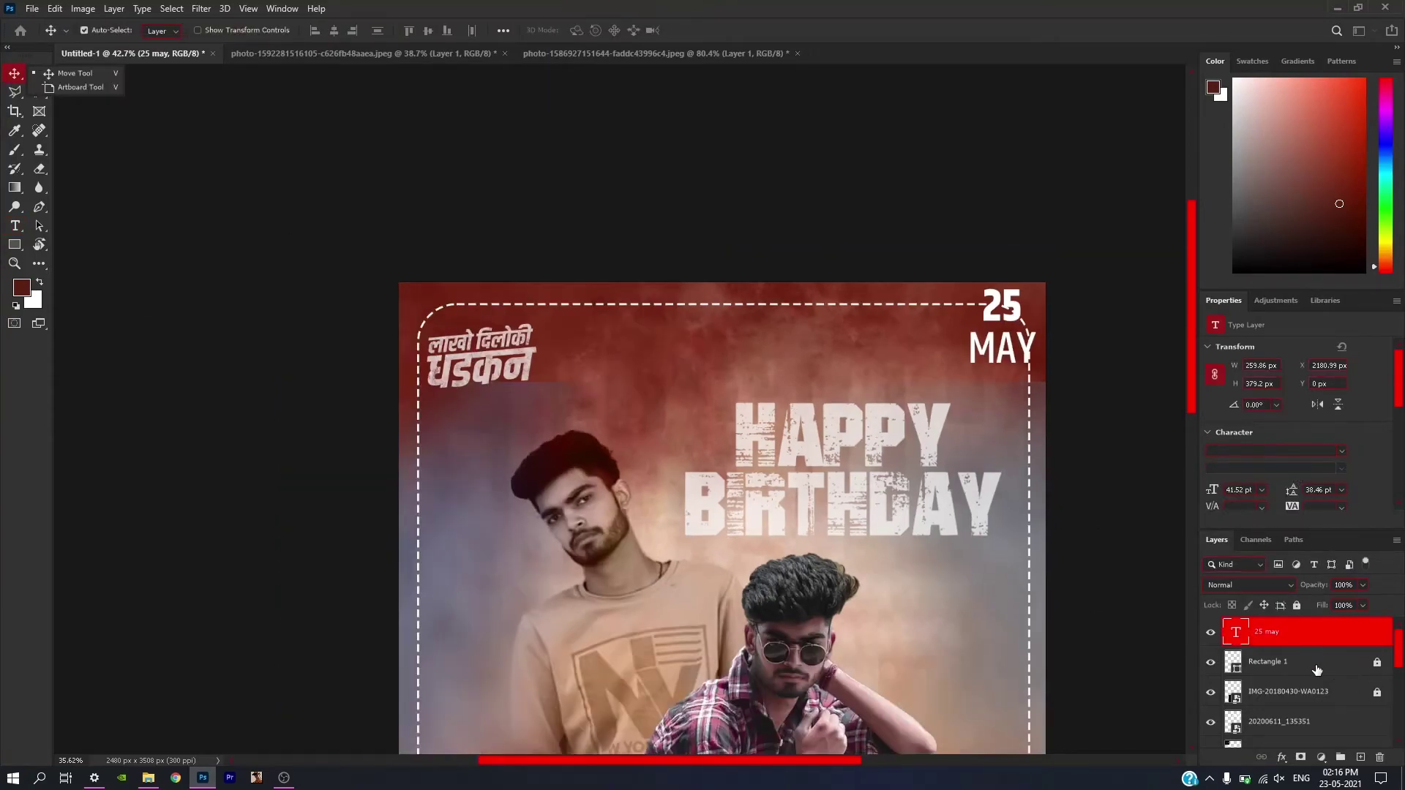
Mask the Rectangle 1 border and paint black over its top-right corner behind the date.
click(1381, 665)
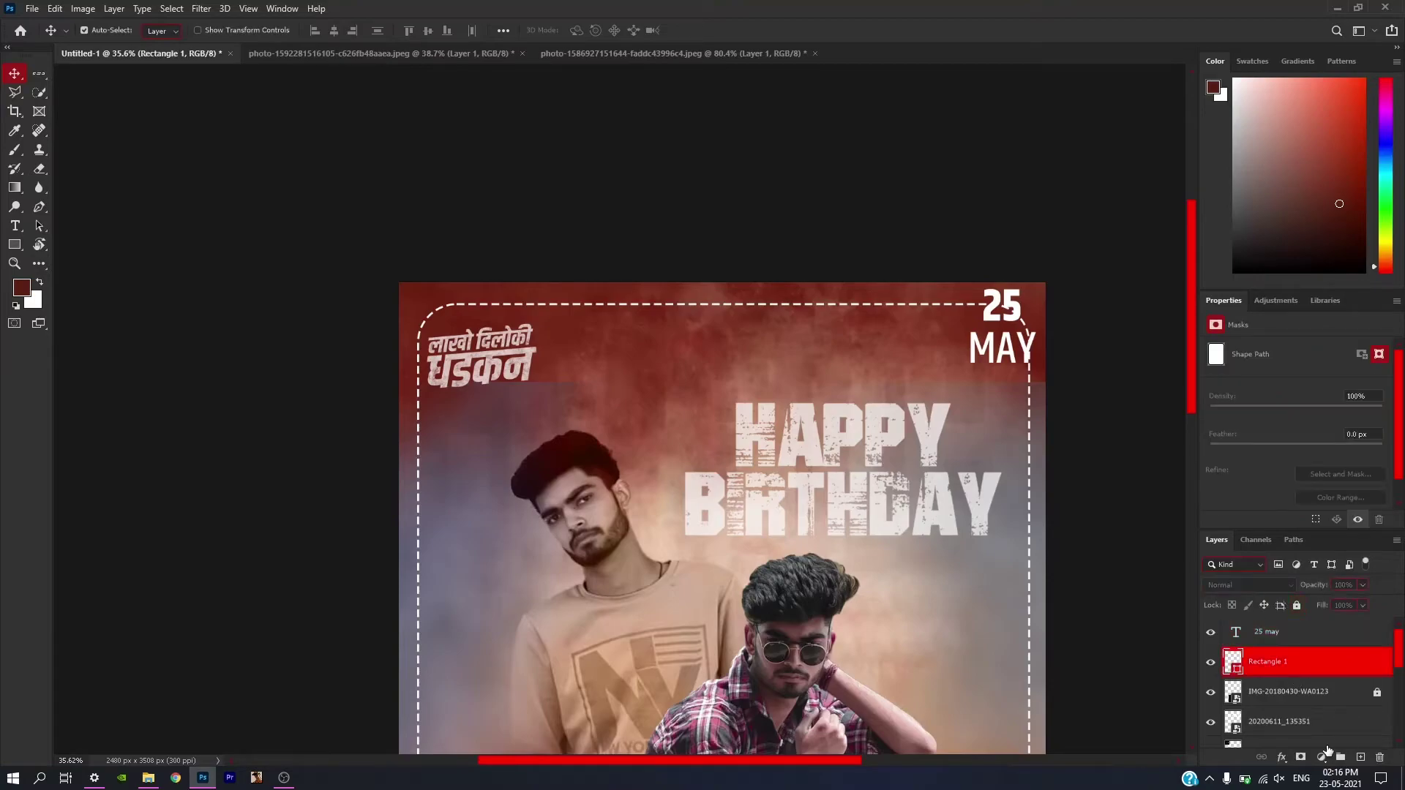
click(1300, 758)
key(b)
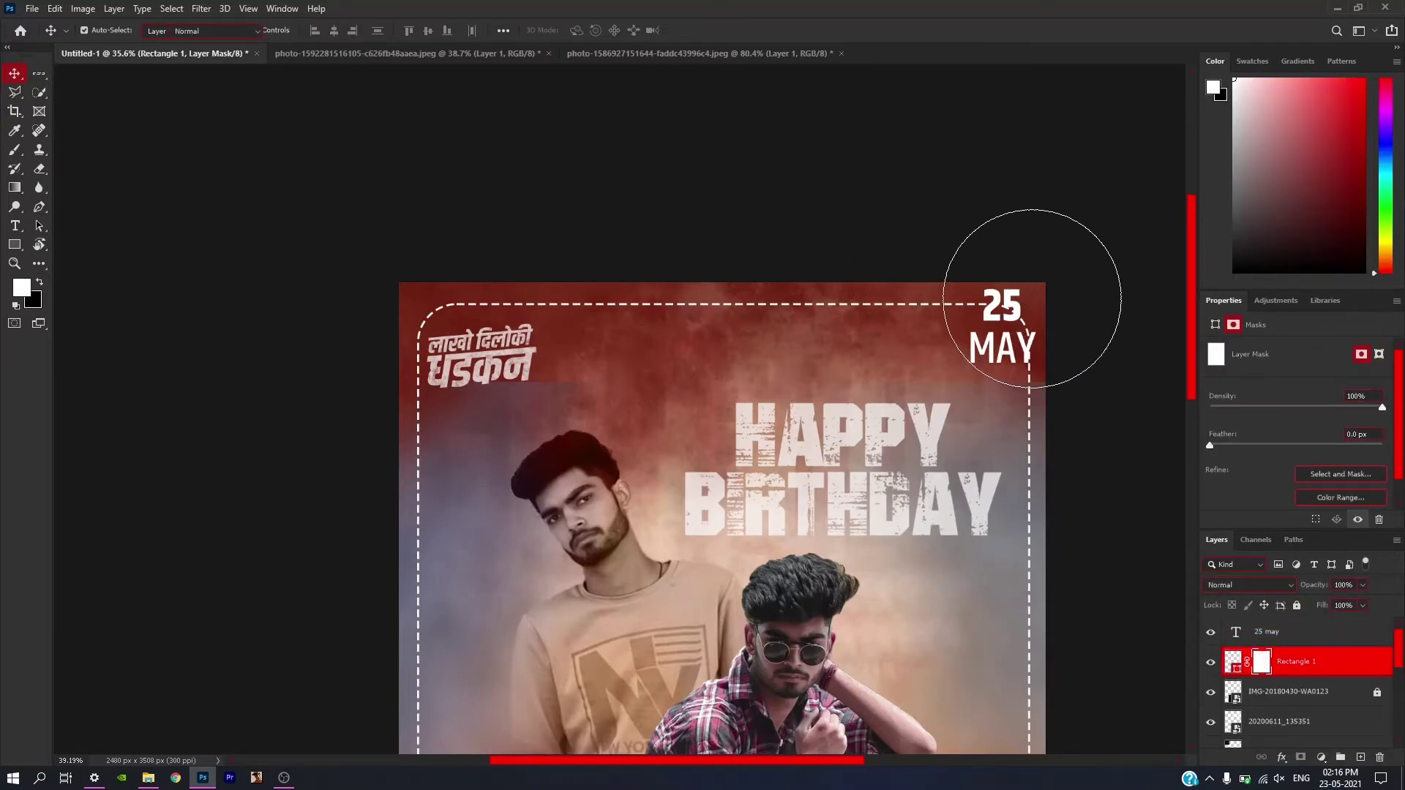
scroll(1039, 314, up, 2)
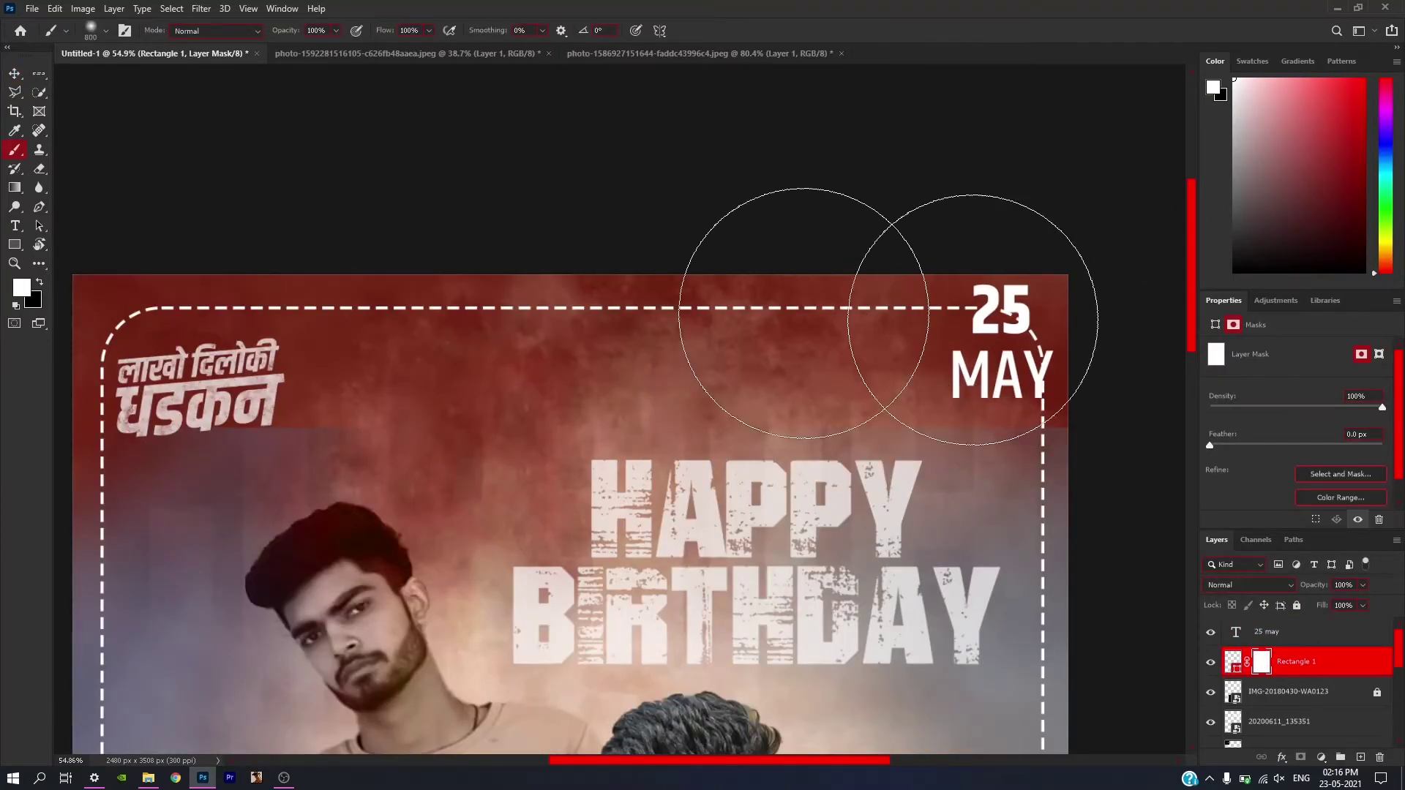
click(40, 281)
drag(1010, 342, 1066, 270)
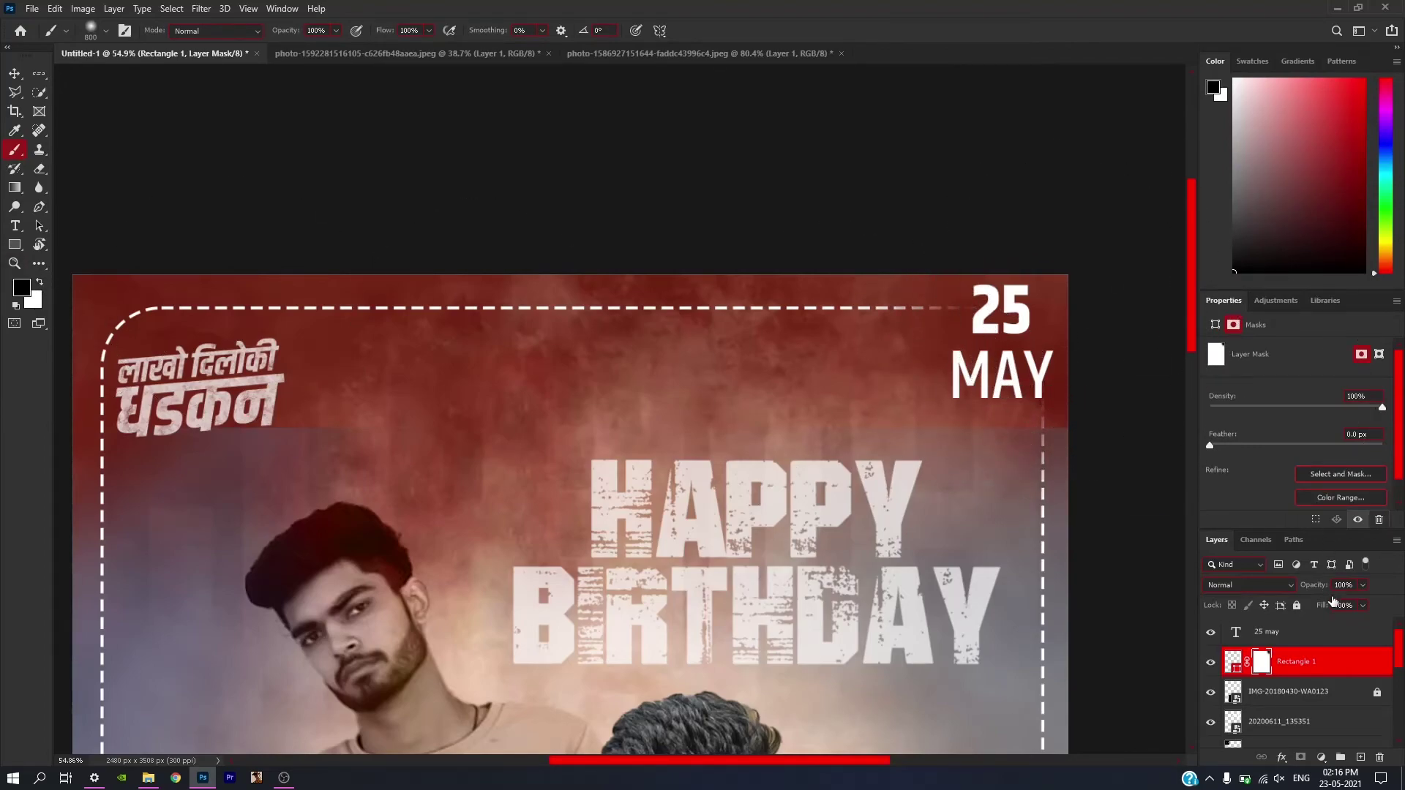
Select the number 25 inside the 25 MAY text layer.
click(1307, 637)
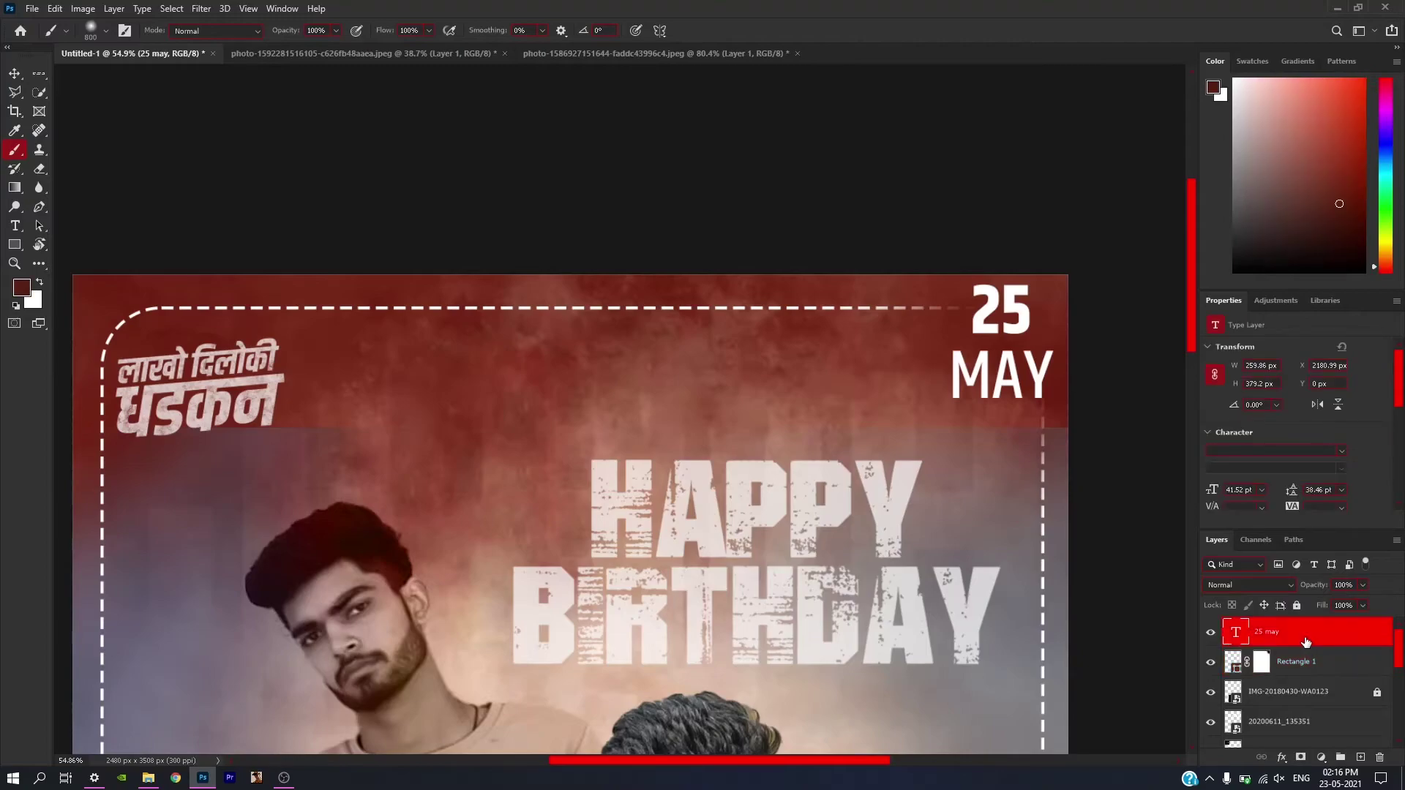
key(t)
click(1031, 312)
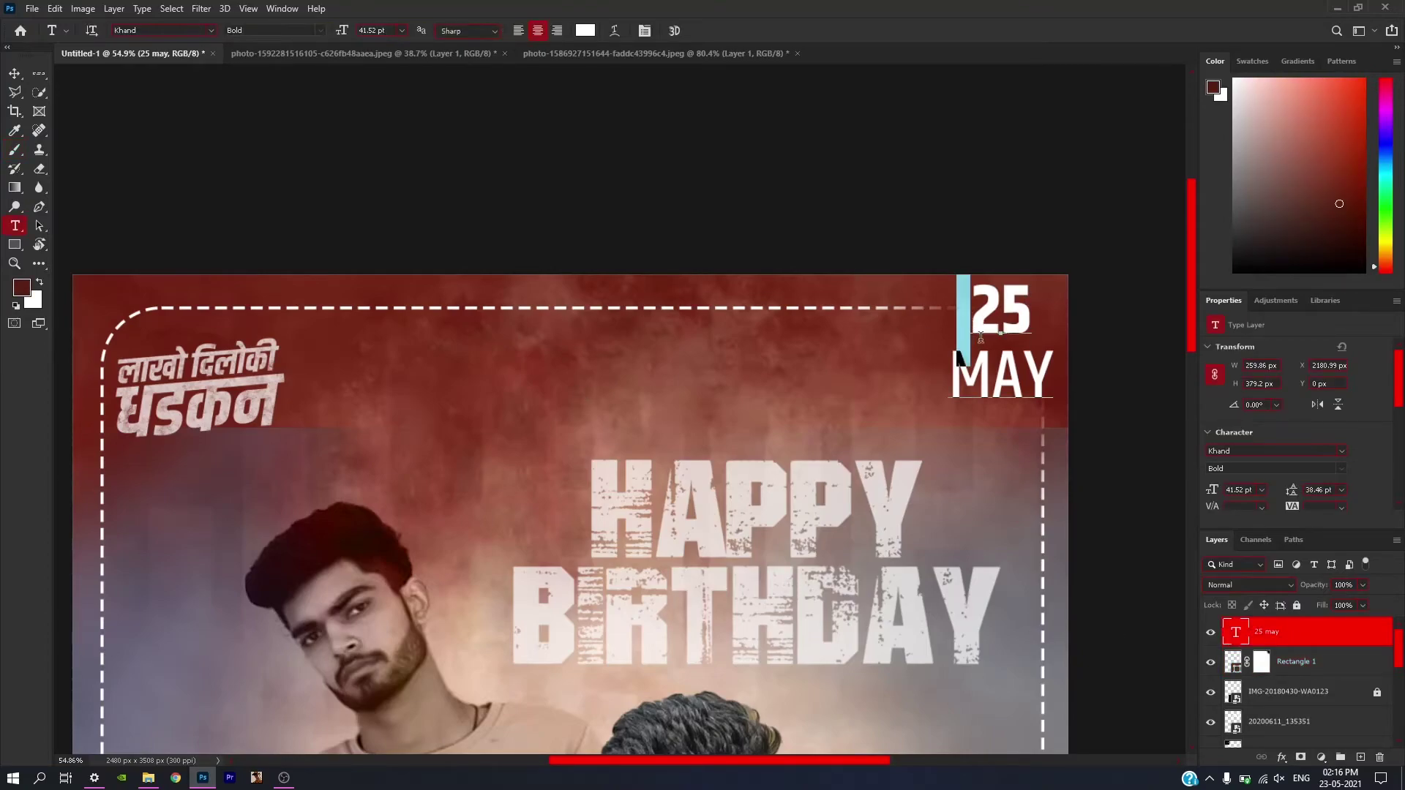
click(1032, 313)
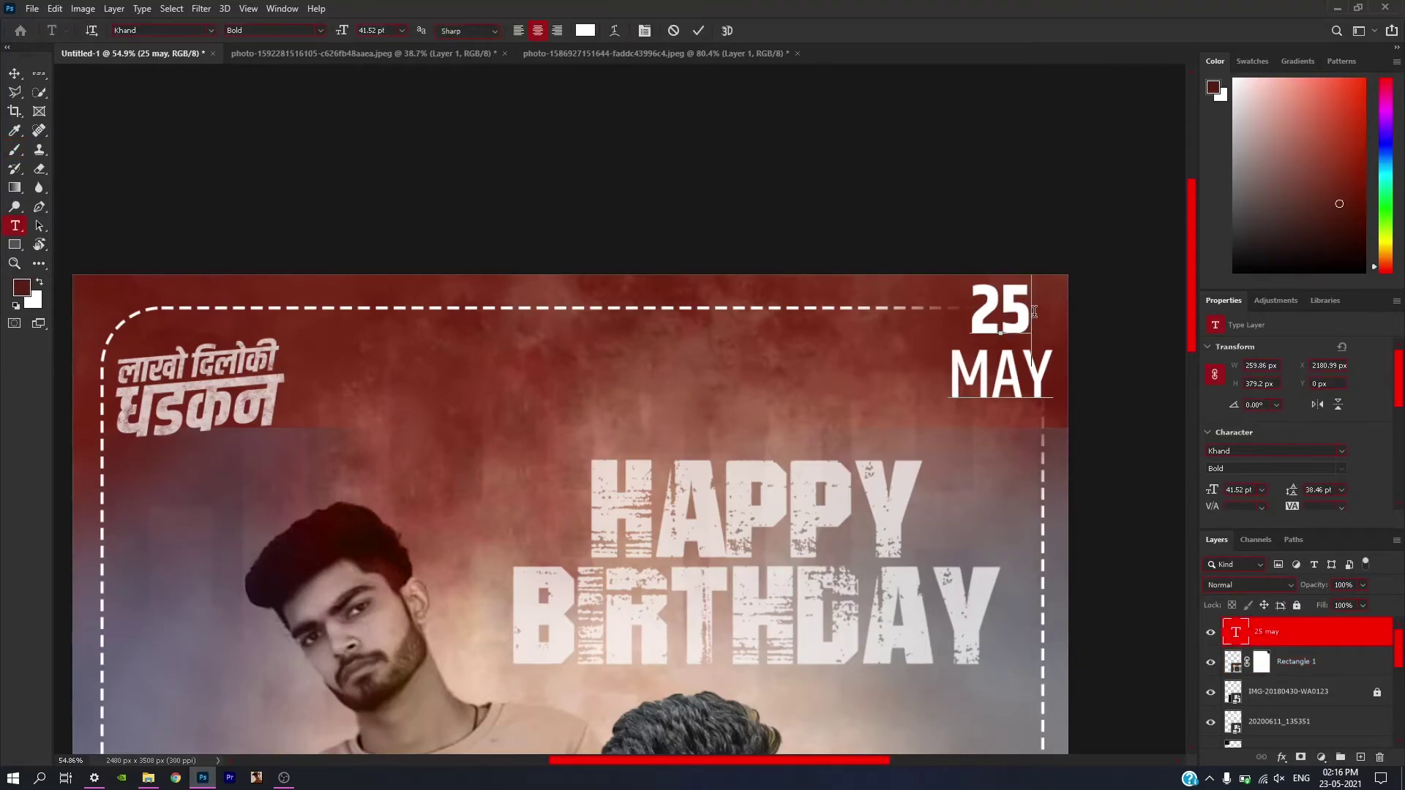
double_click(1034, 311)
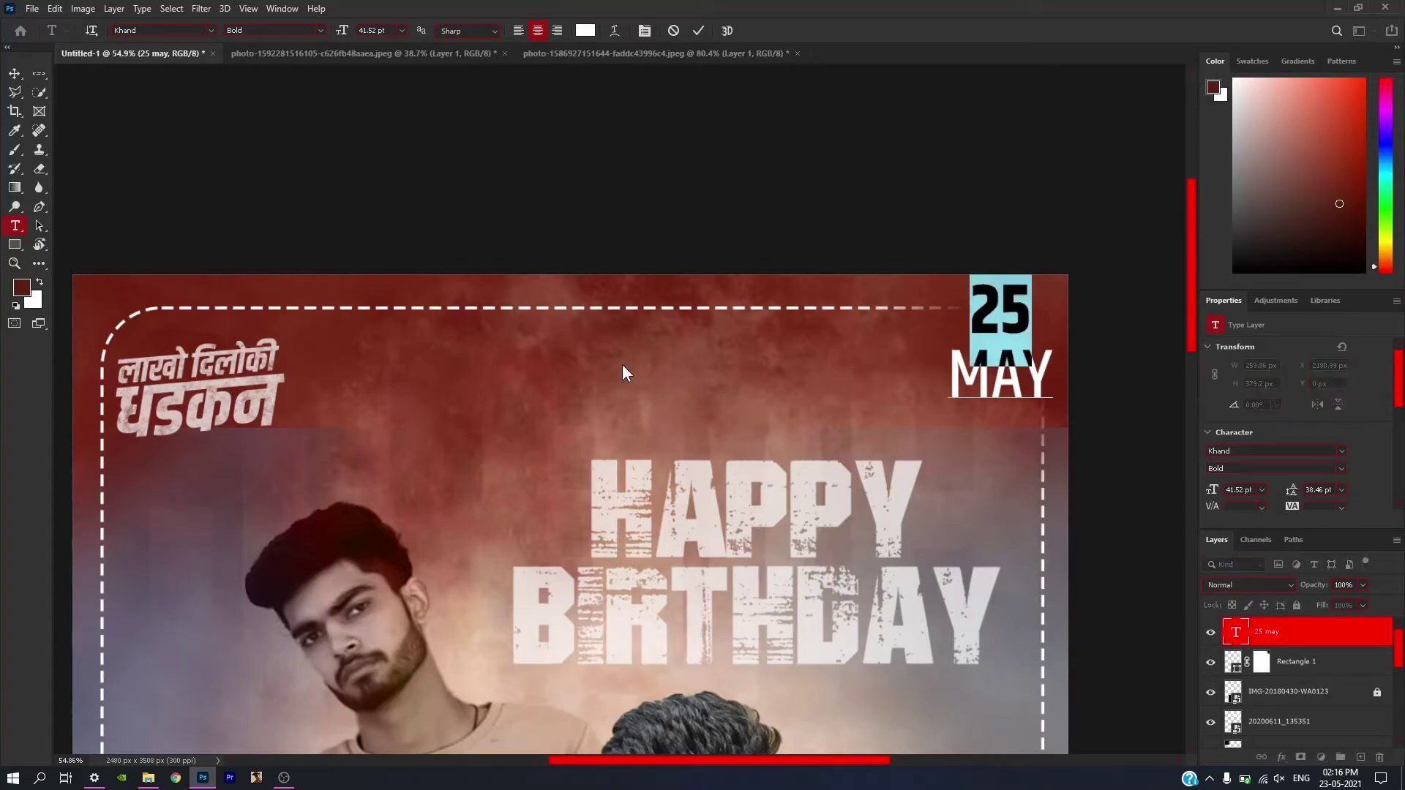
scroll(1310, 486, down, 3)
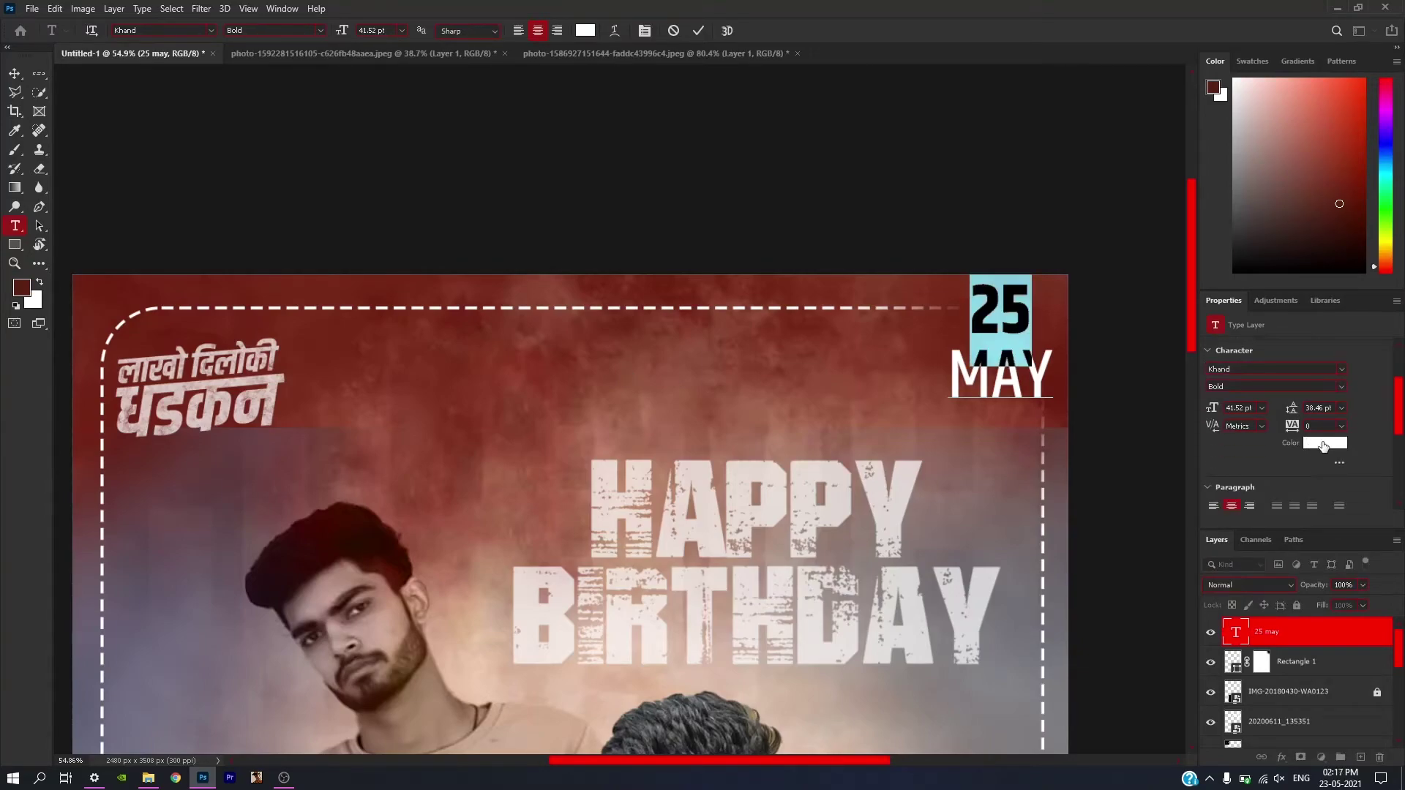
Colour the 25 orange ff7200 and commit the text edit.
click(1324, 442)
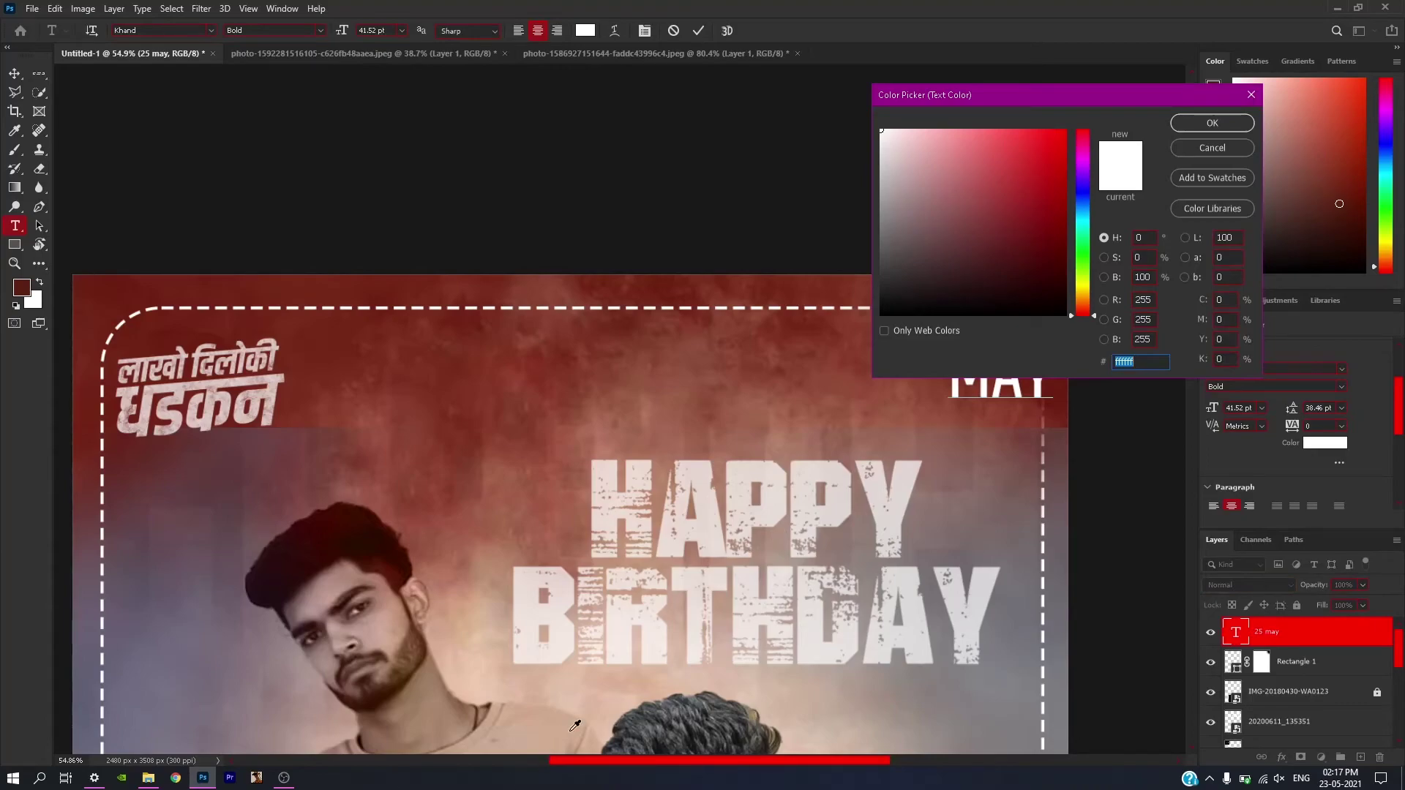
text(ff7200)
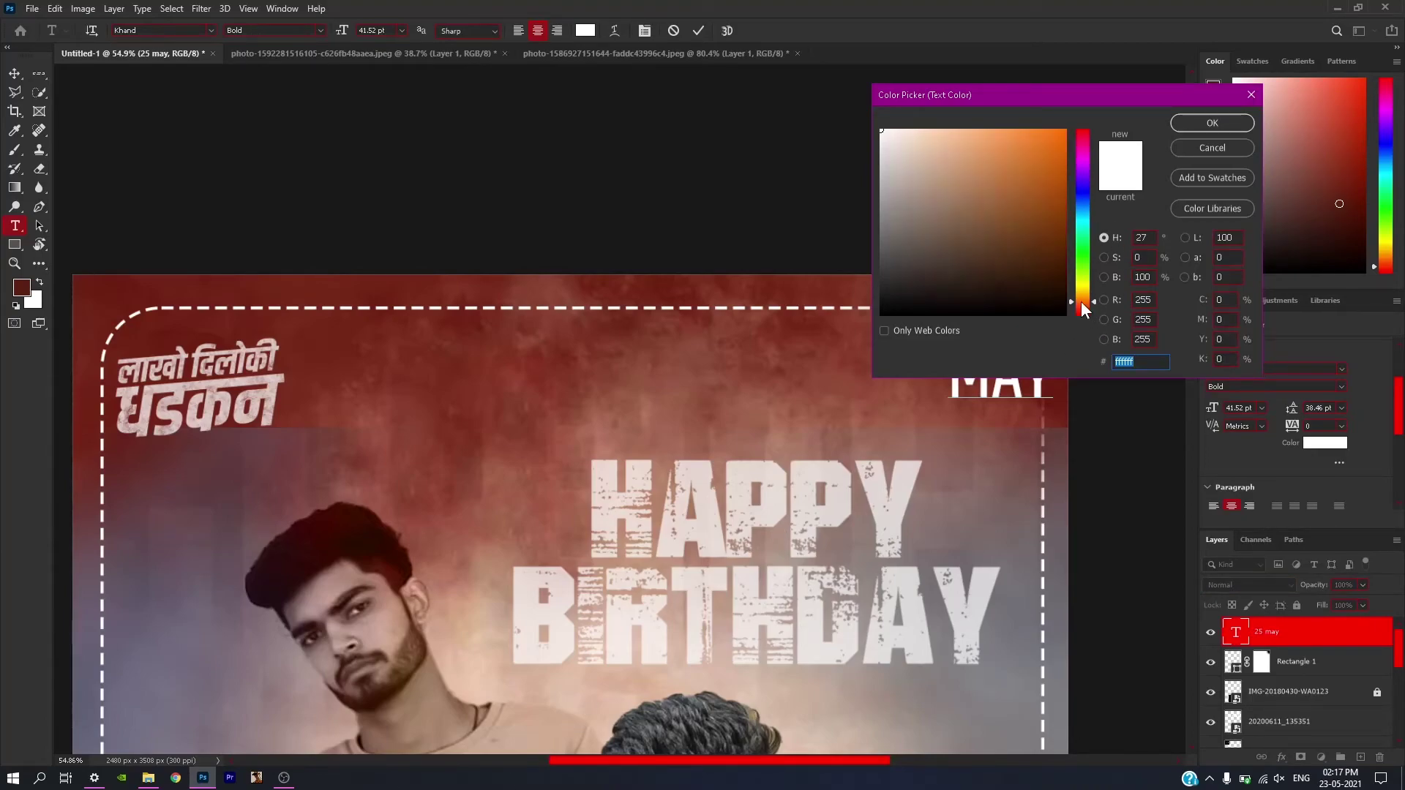
click(1212, 123)
scroll(1138, 415, down, 2)
scroll(822, 549, down, 3)
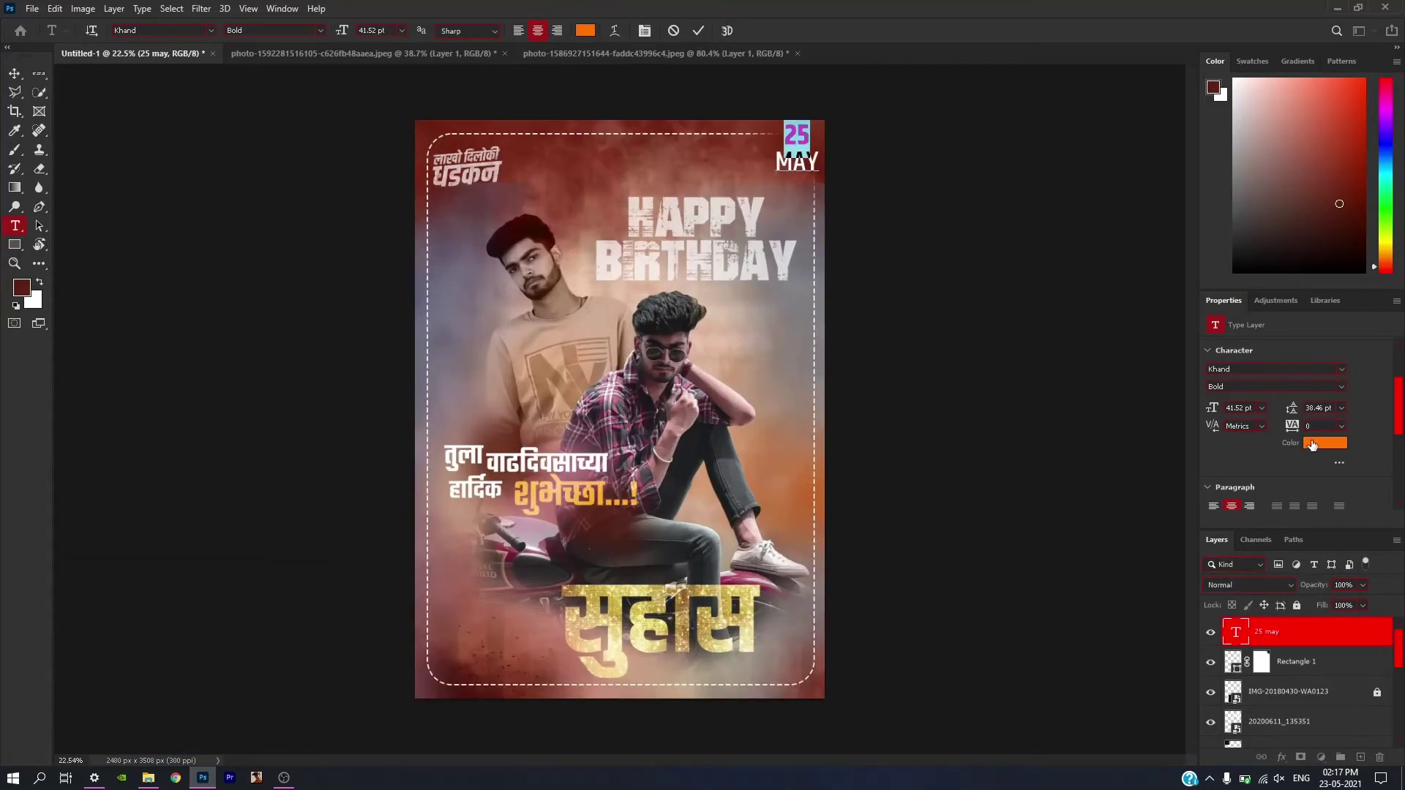
click(1342, 636)
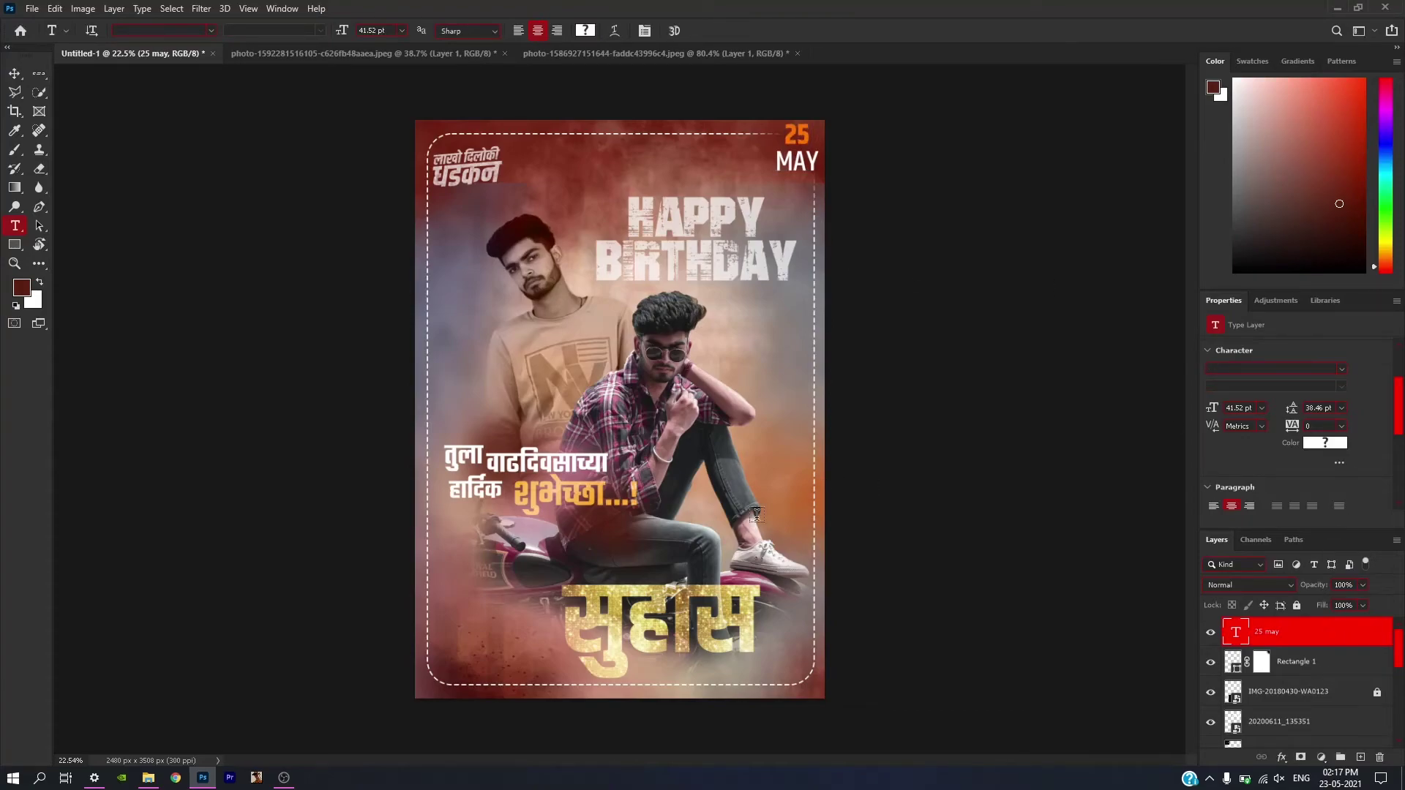
key(v)
alt+scroll(292, 290, down, 1)
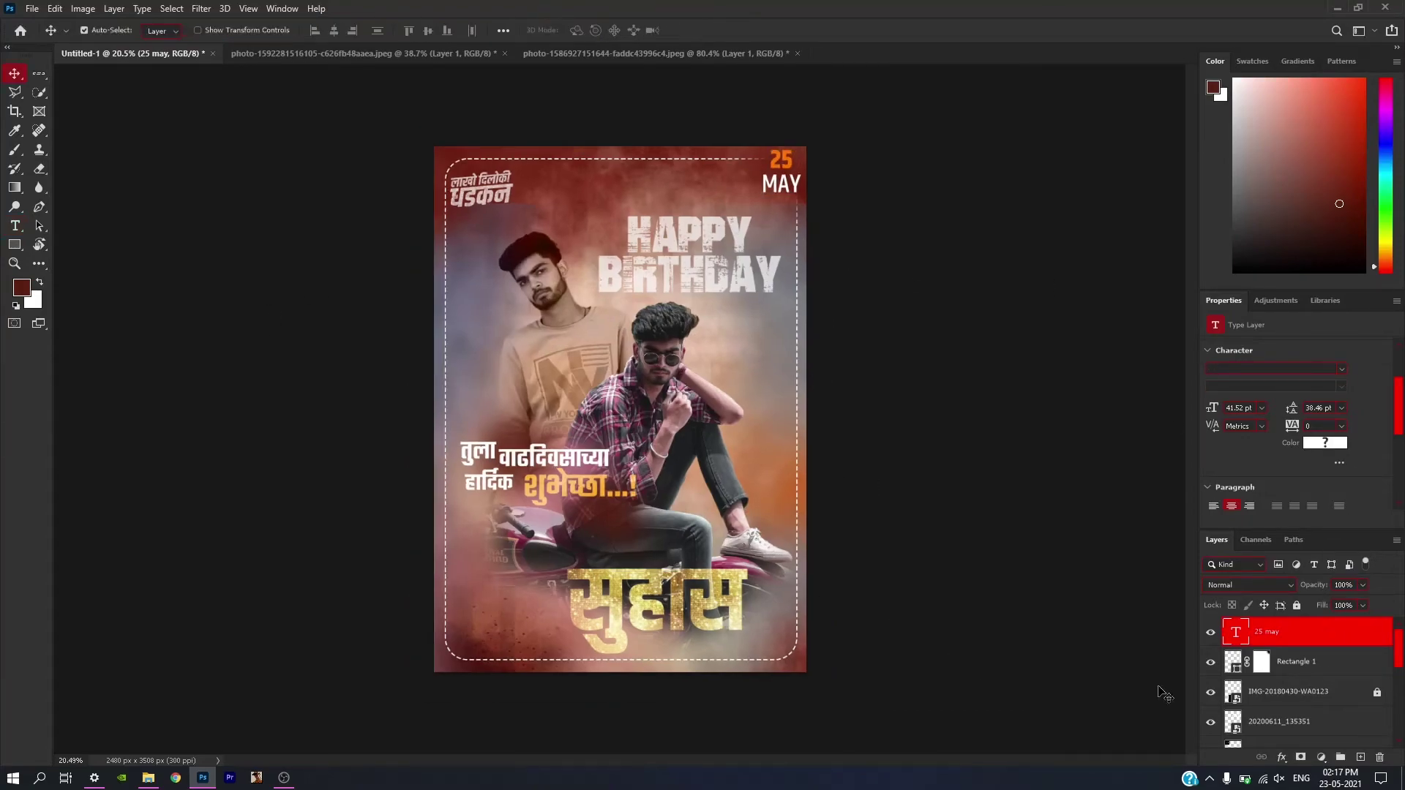
Set the IMG-20180430-WA0123 name image layer's blend mode back to Normal.
scroll(1310, 657, down, 1)
click(1266, 663)
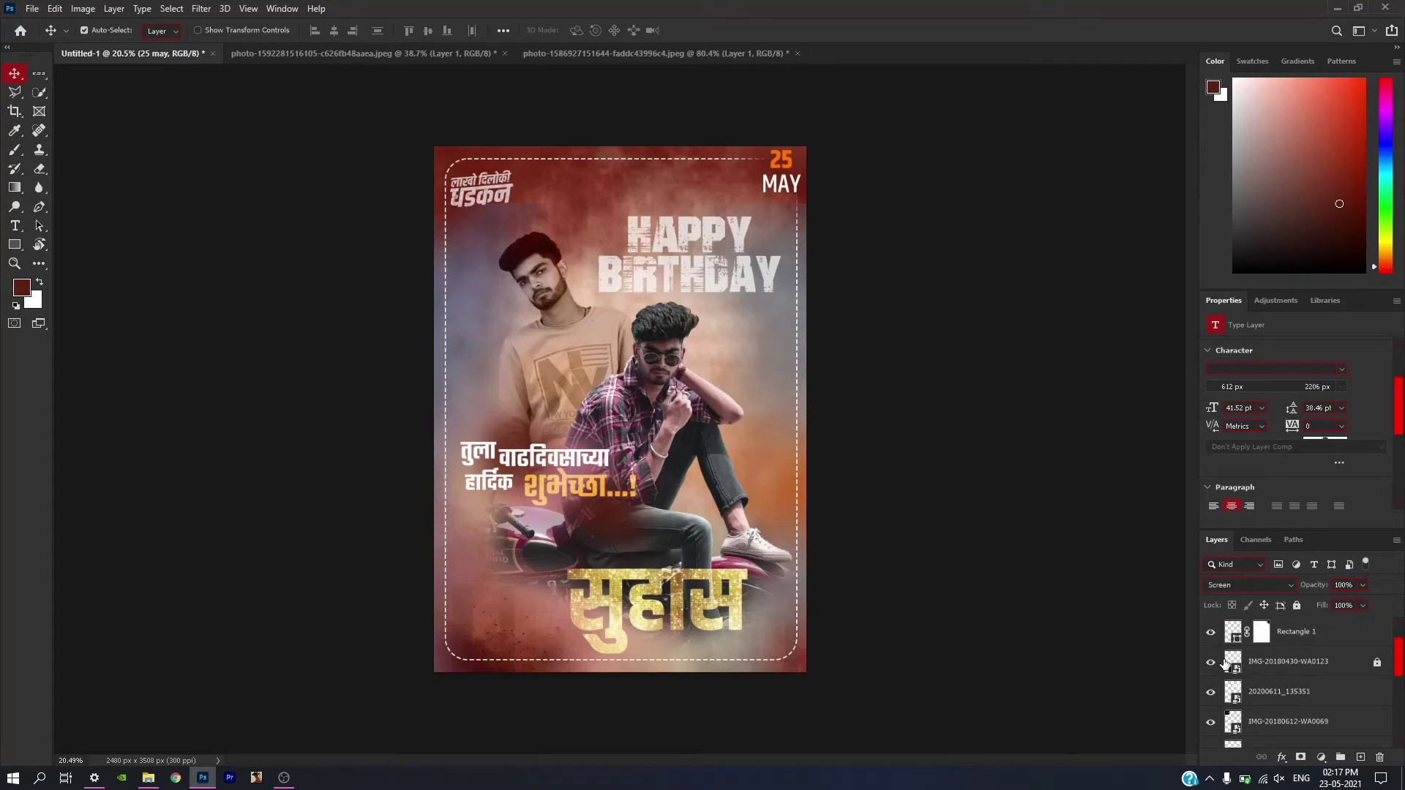
click(1210, 662)
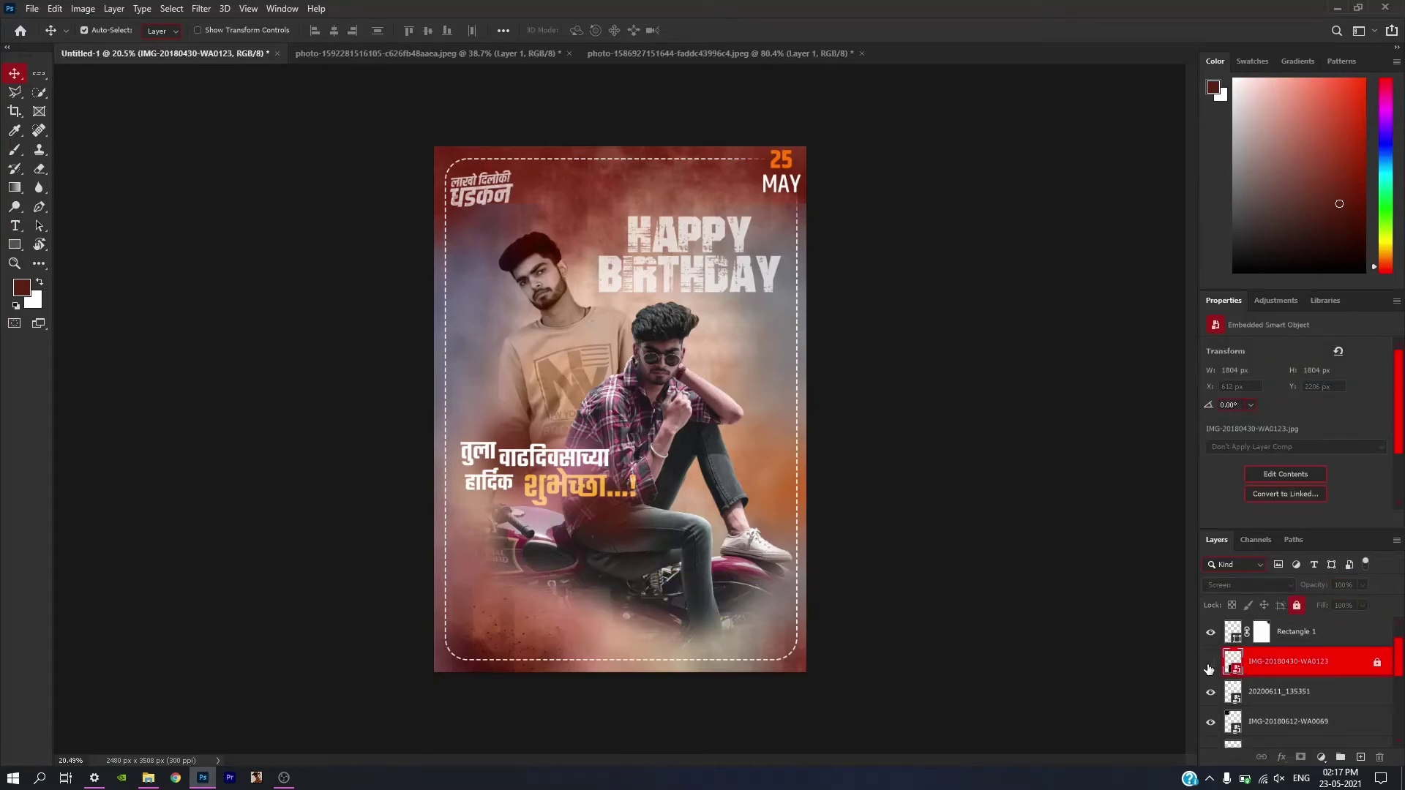
click(1378, 664)
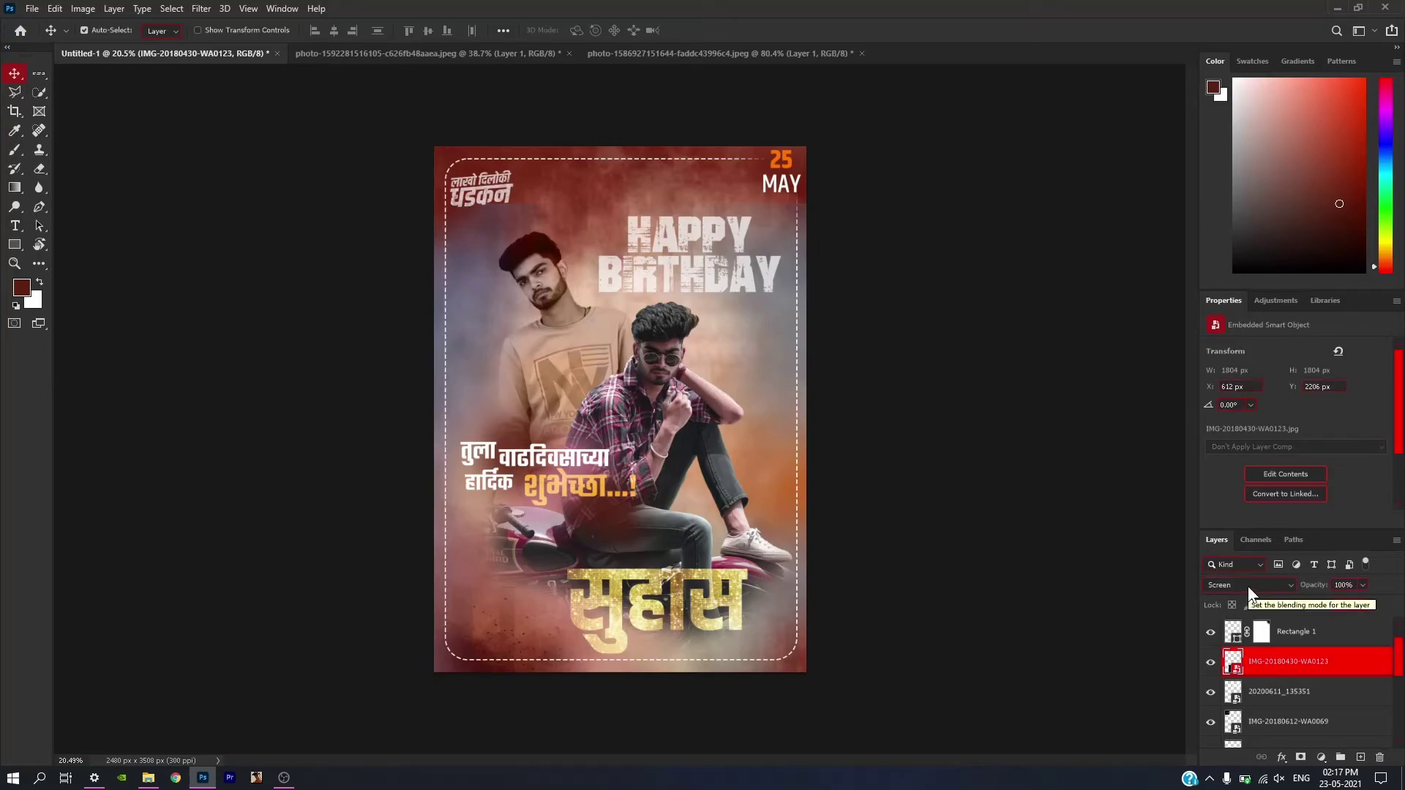
click(1249, 585)
click(1238, 413)
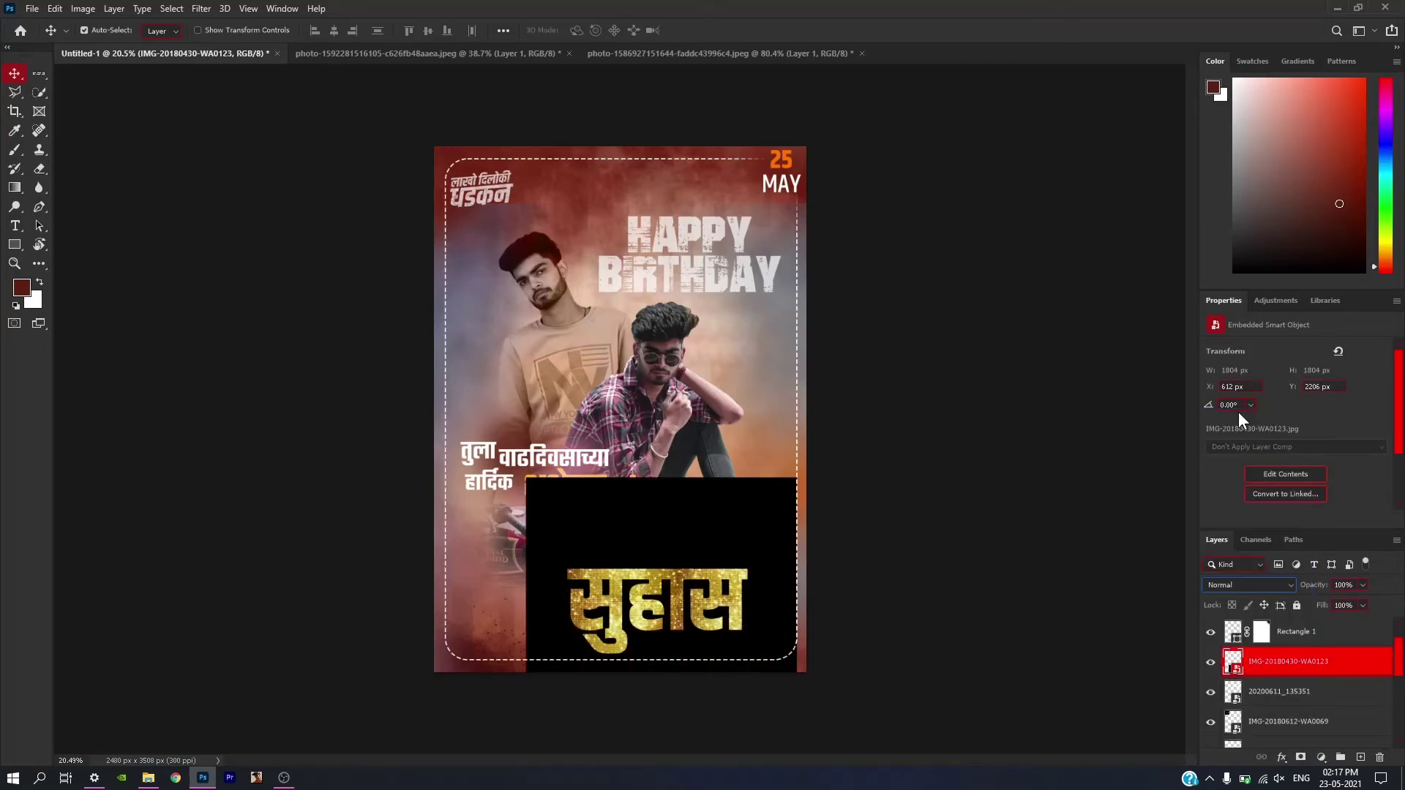
Magic Wand the black background, invert, and copy the gold name to a new layer.
right_click(41, 98)
click(124, 122)
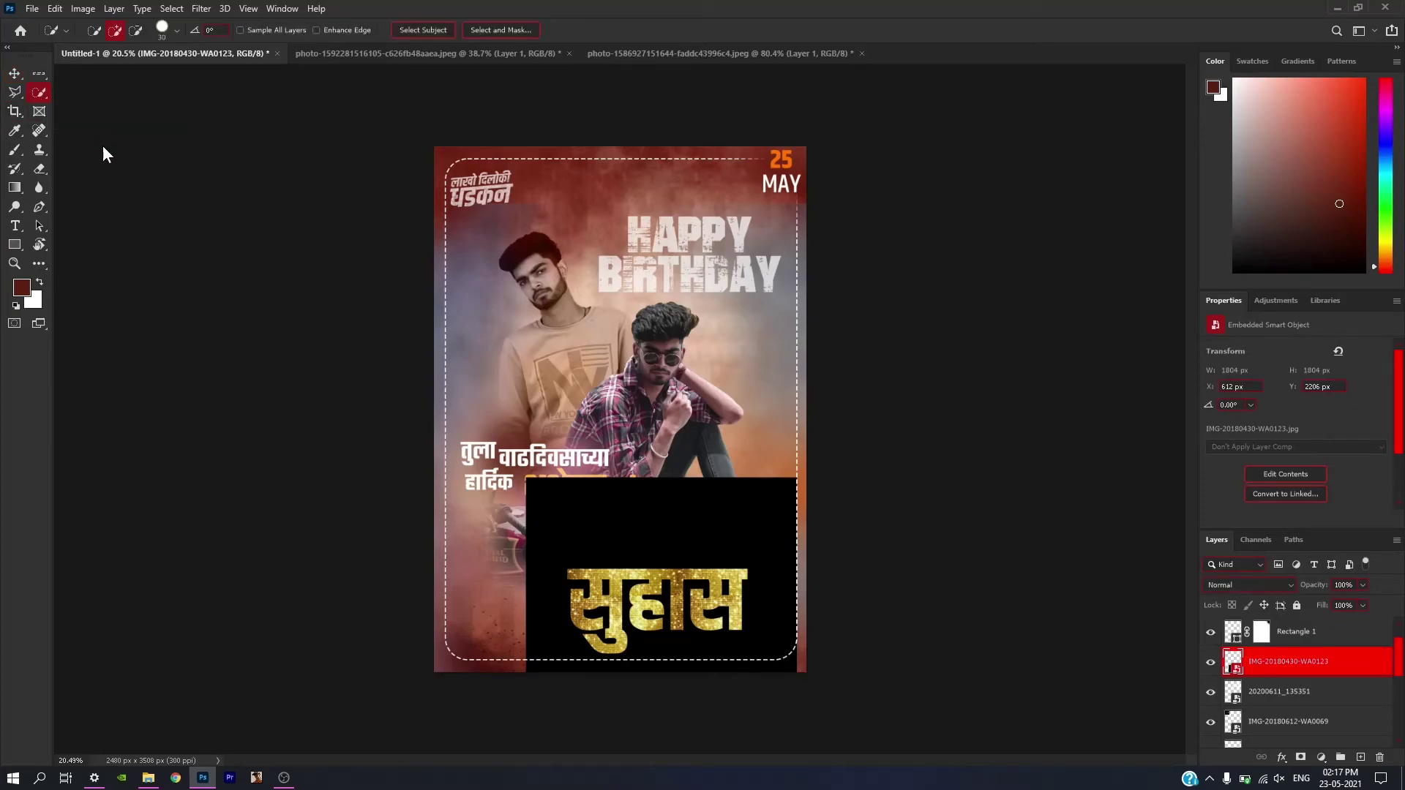
click(706, 542)
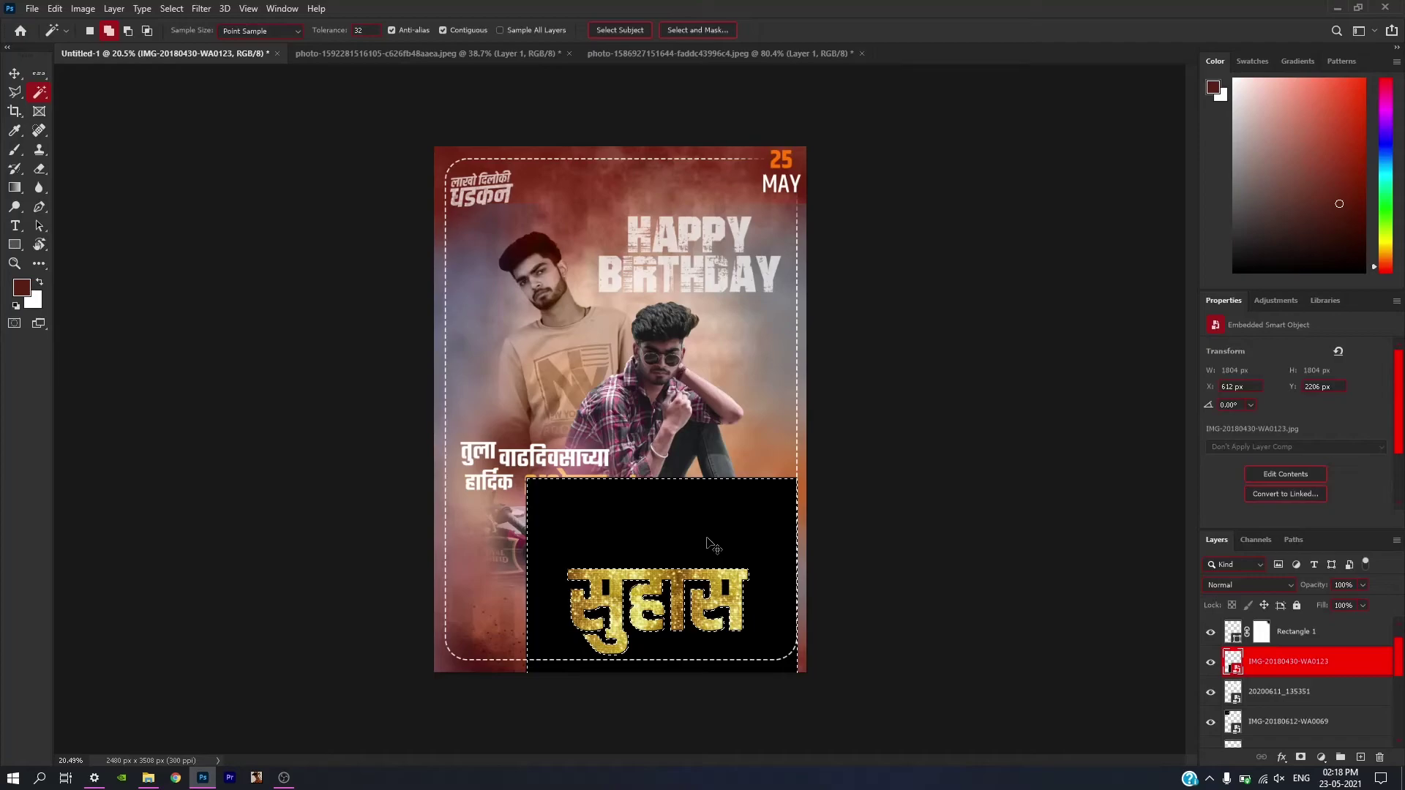
key(ctrl+shift+i)
key(ctrl+shift+alt+n)
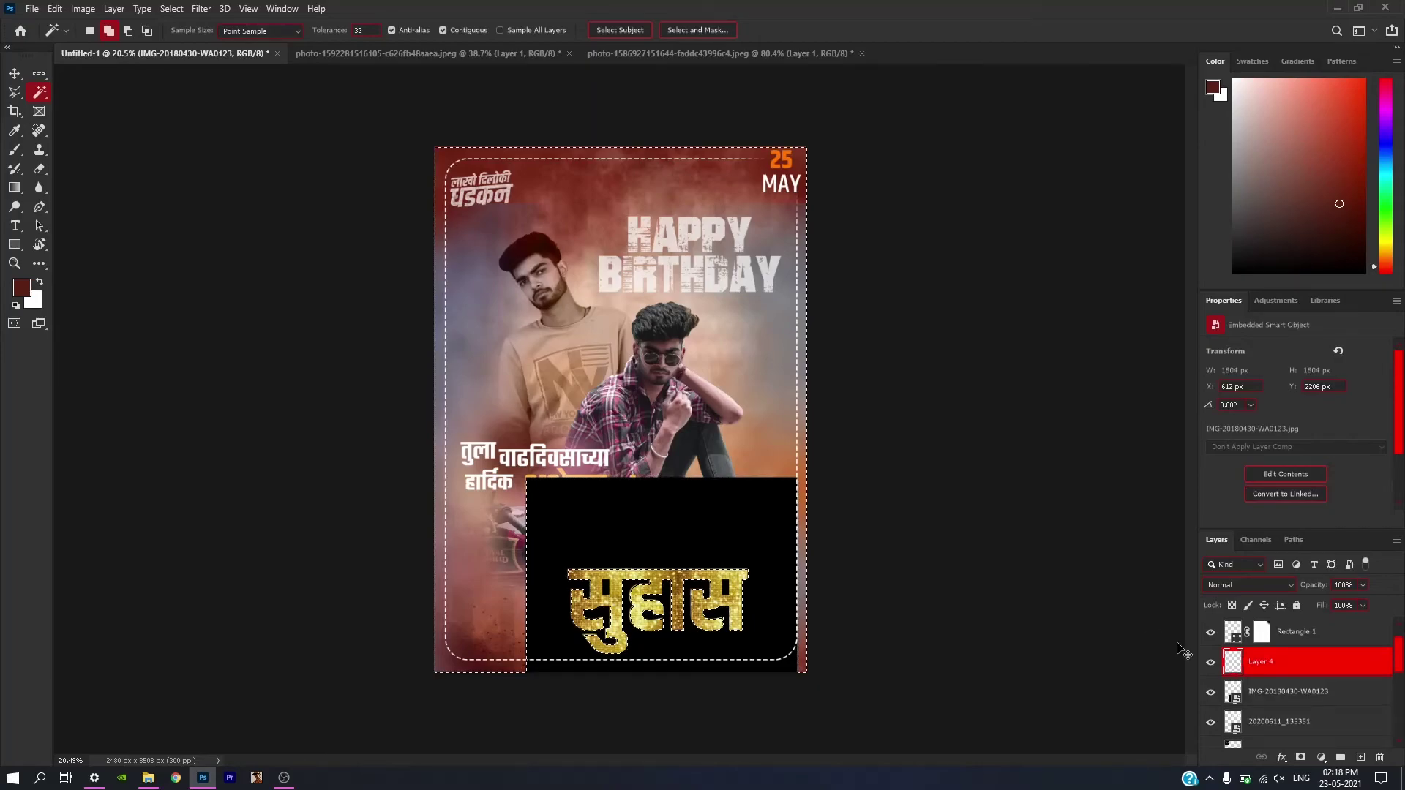
Delete the original name image layer and nudge the extracted gold name up.
click(1211, 691)
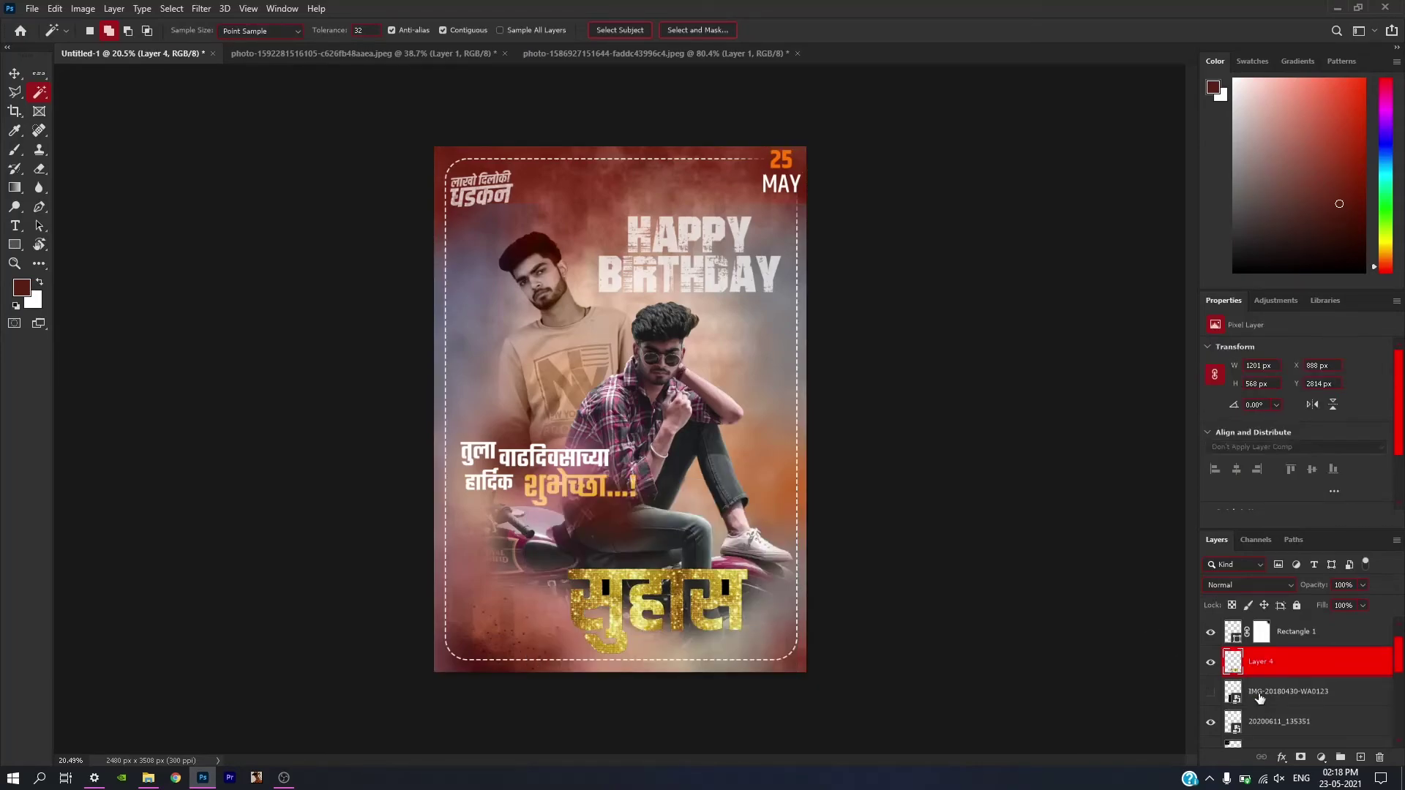
click(1249, 691)
key(Delete)
key(alt+bracketright)
key(v)
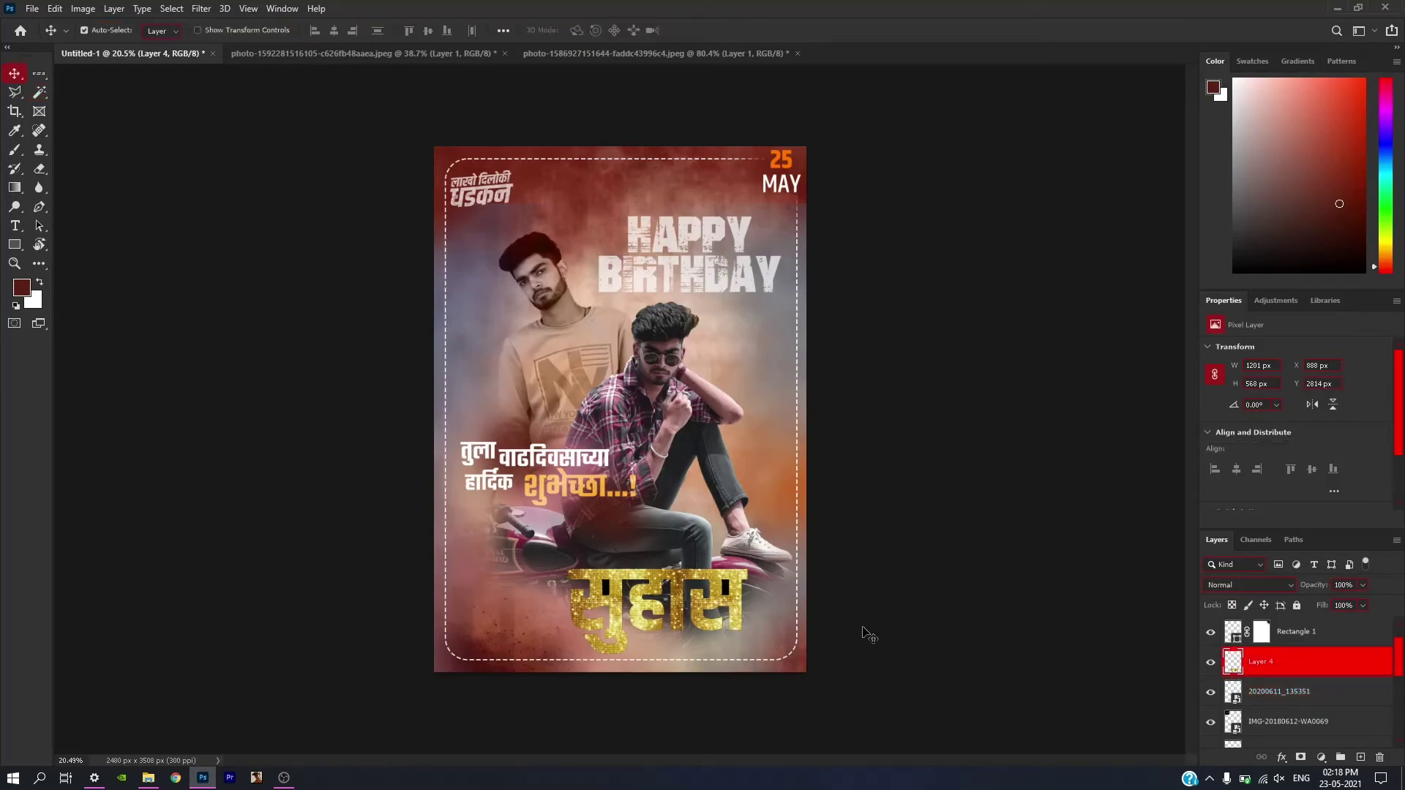
key(shift+Up)
key(shift+Up)
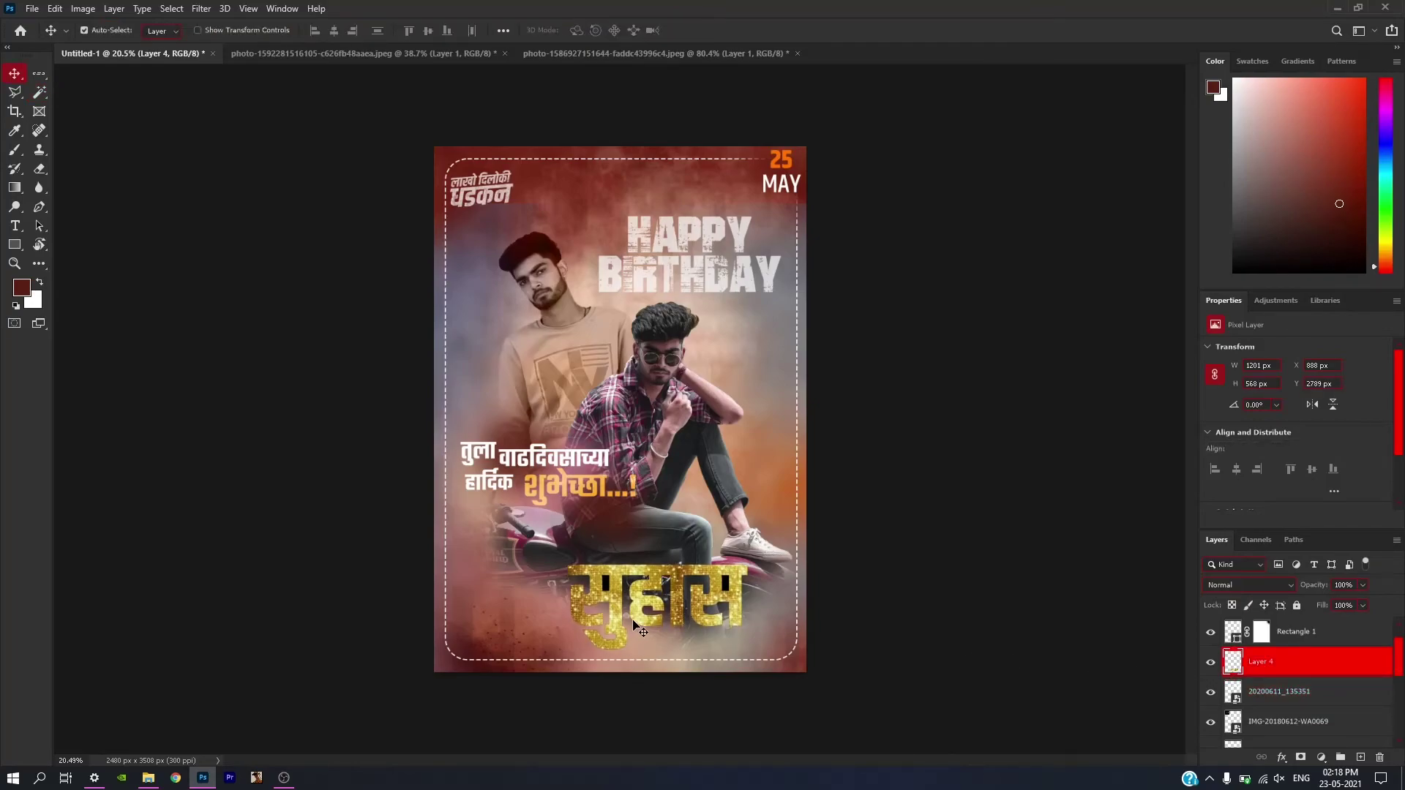
scroll(694, 580, up, 3)
Shift the gold name right and add a new layer beneath it.
drag(695, 573, 728, 545)
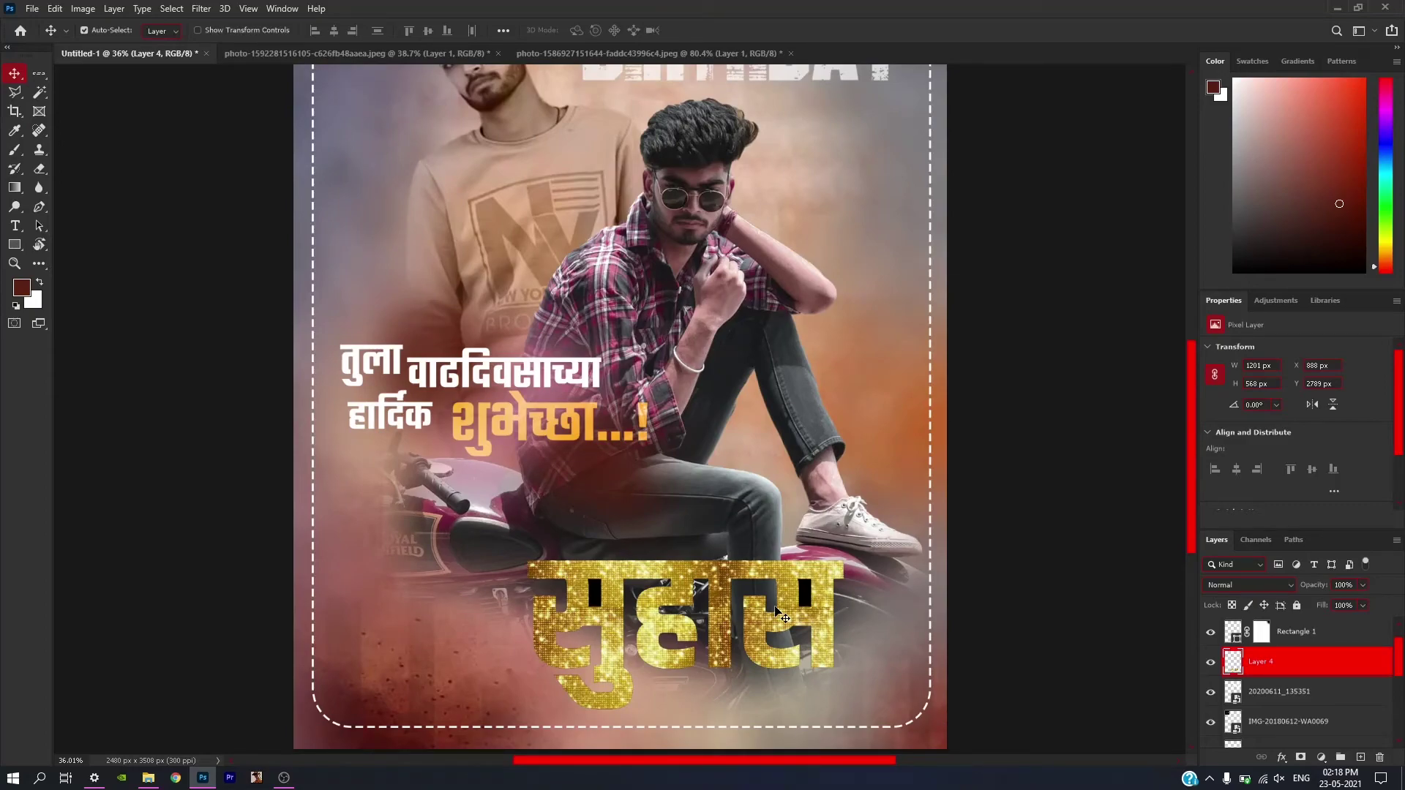
drag(778, 613, 835, 614)
key(ctrl+shift+alt+n)
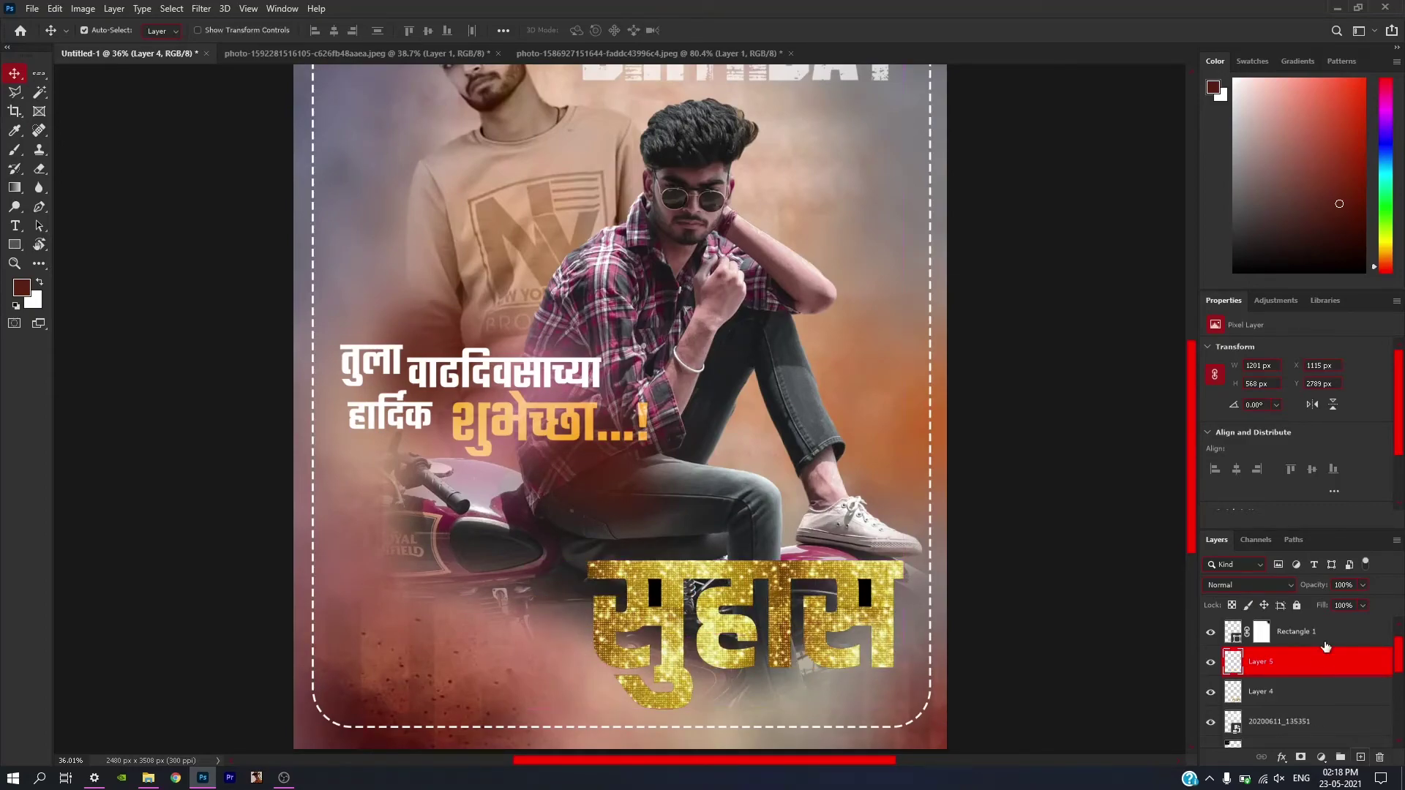
drag(1320, 659, 1299, 709)
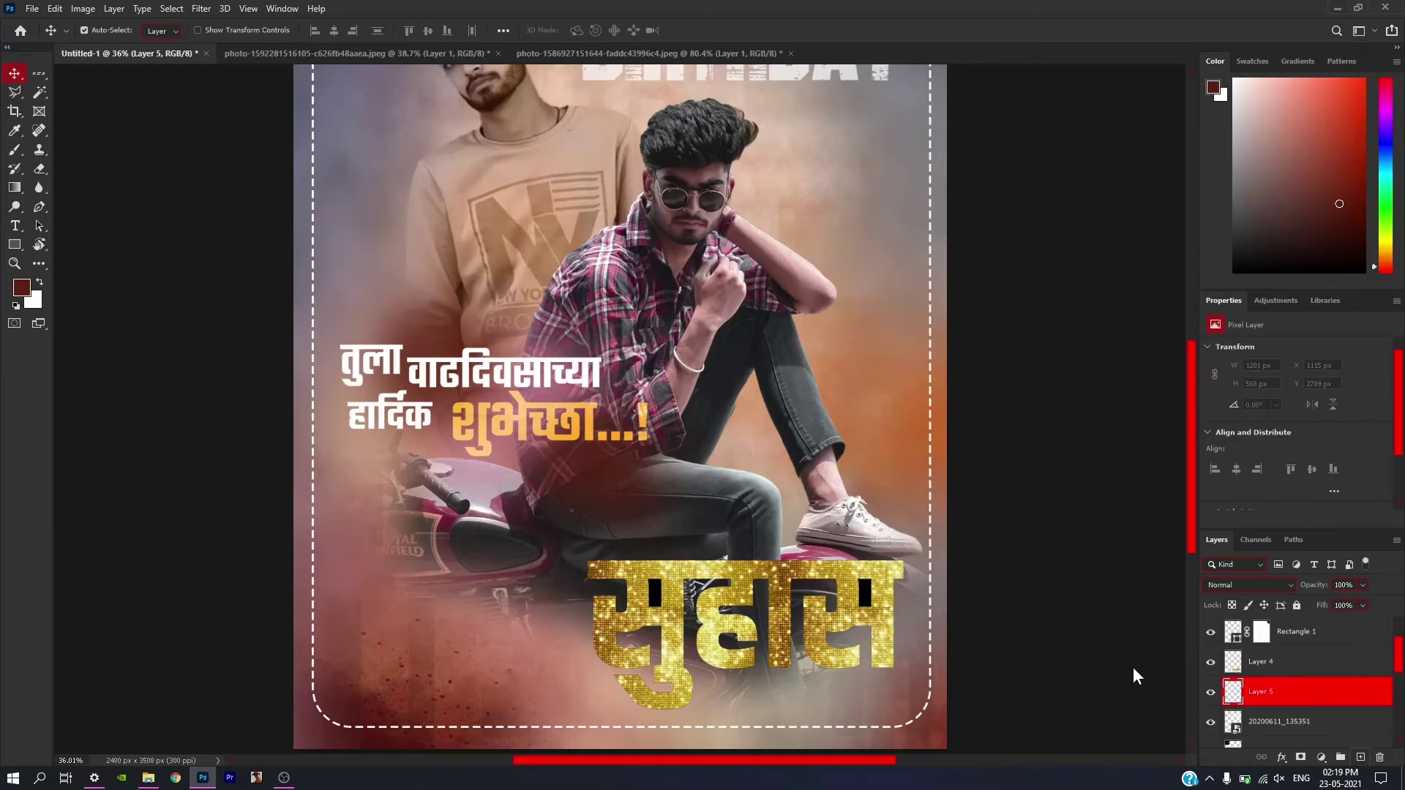
key(b)
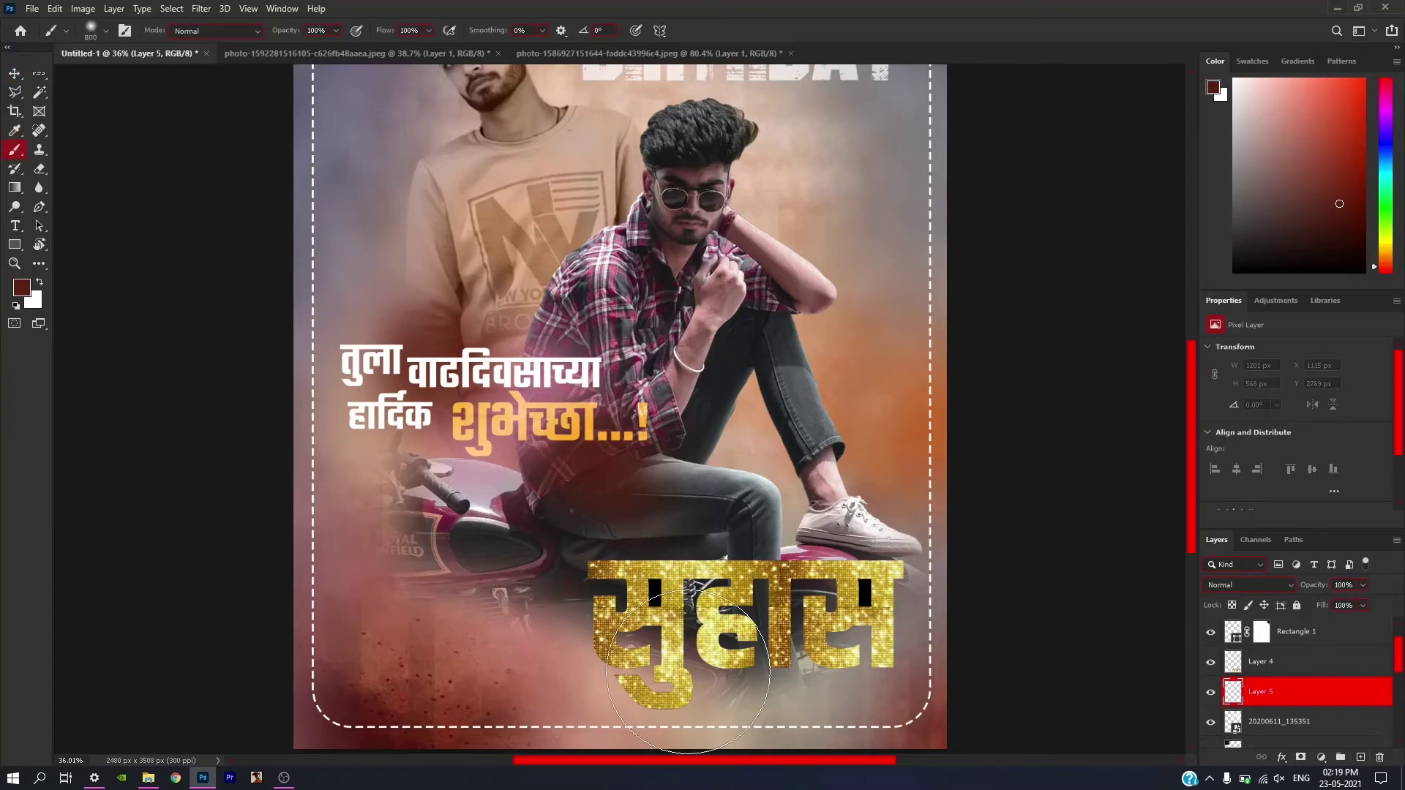
Paint a dark red and orange glow behind the gold name.
drag(688, 671, 797, 667)
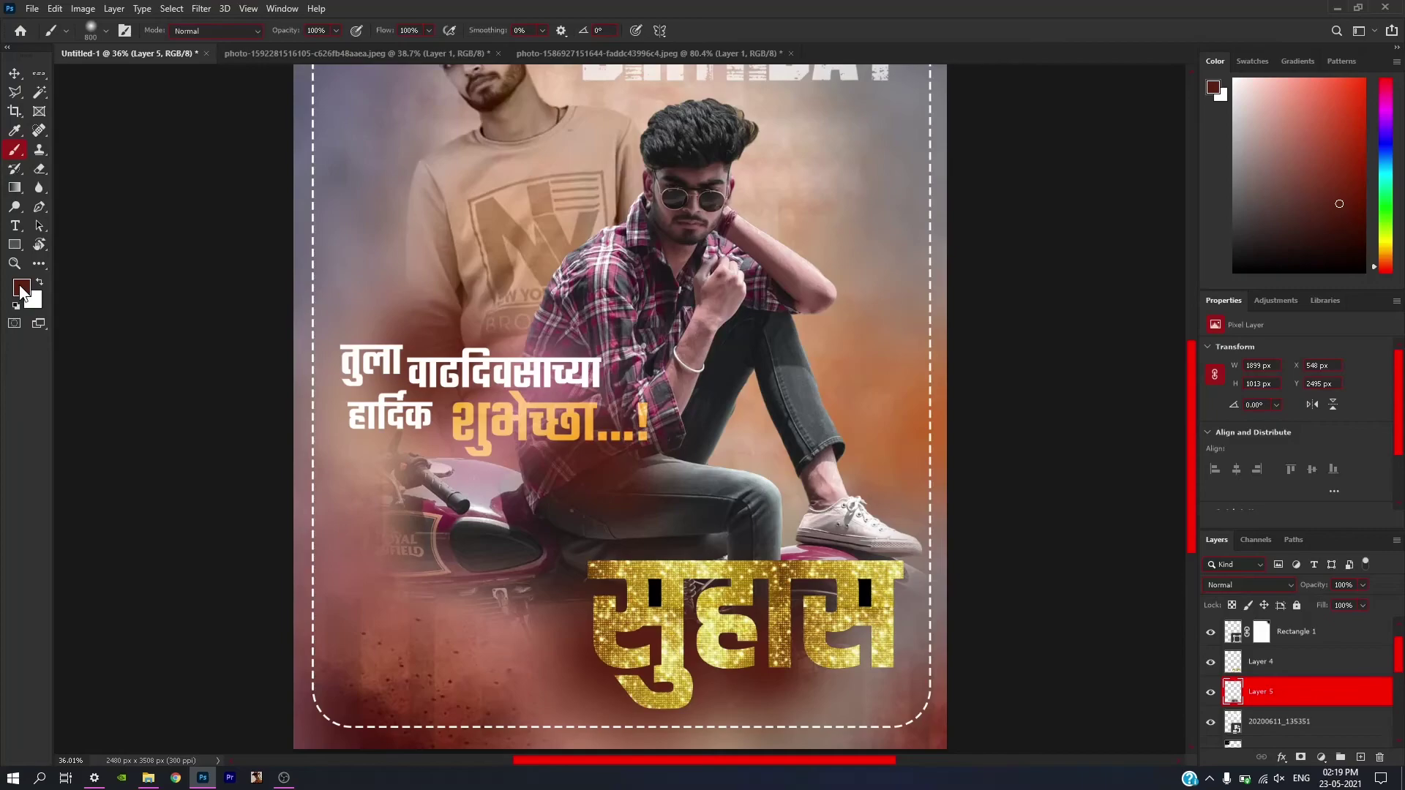
click(22, 292)
click(880, 407)
key(Escape)
drag(556, 622, 852, 664)
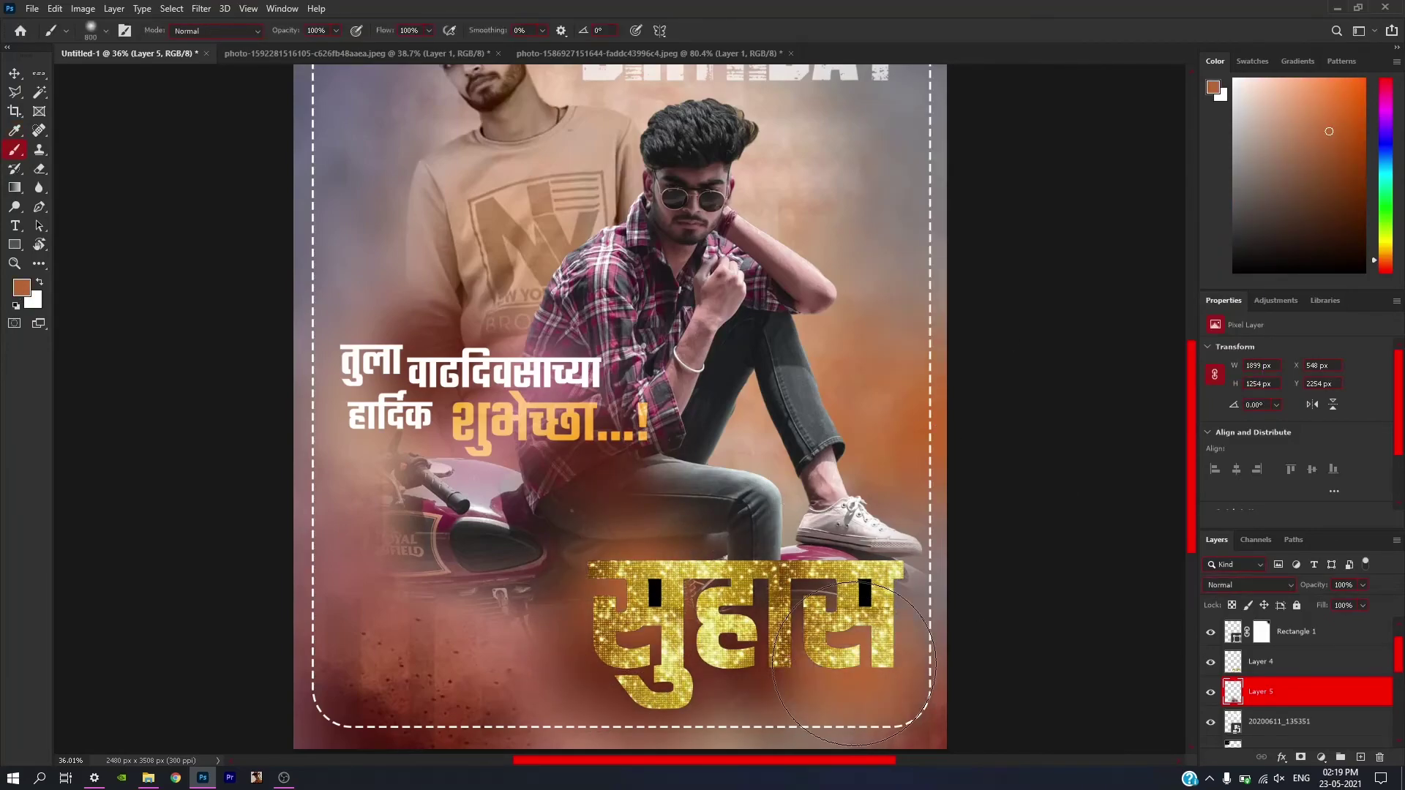
Try a smaller white glow behind the name, then undo it.
click(22, 288)
click(881, 130)
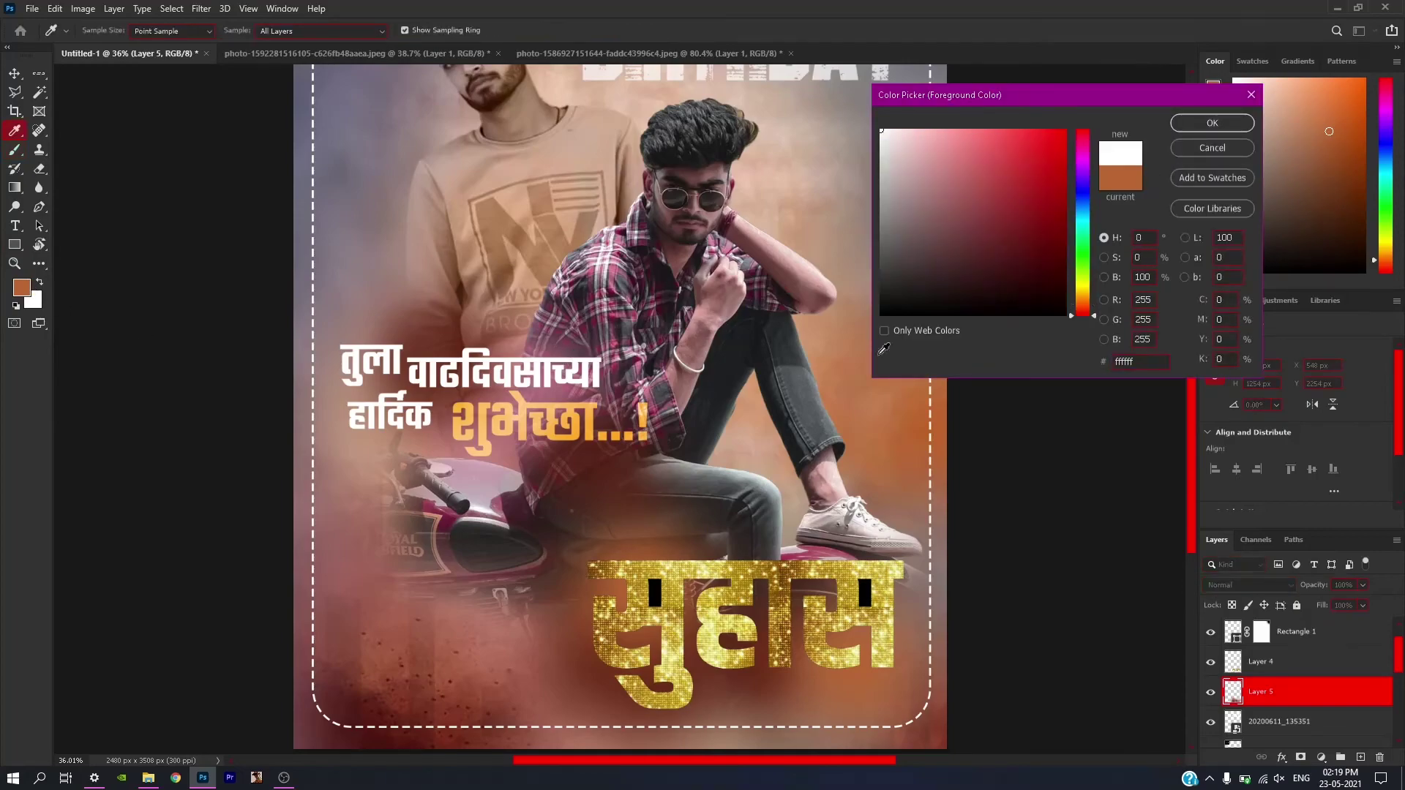
click(1213, 123)
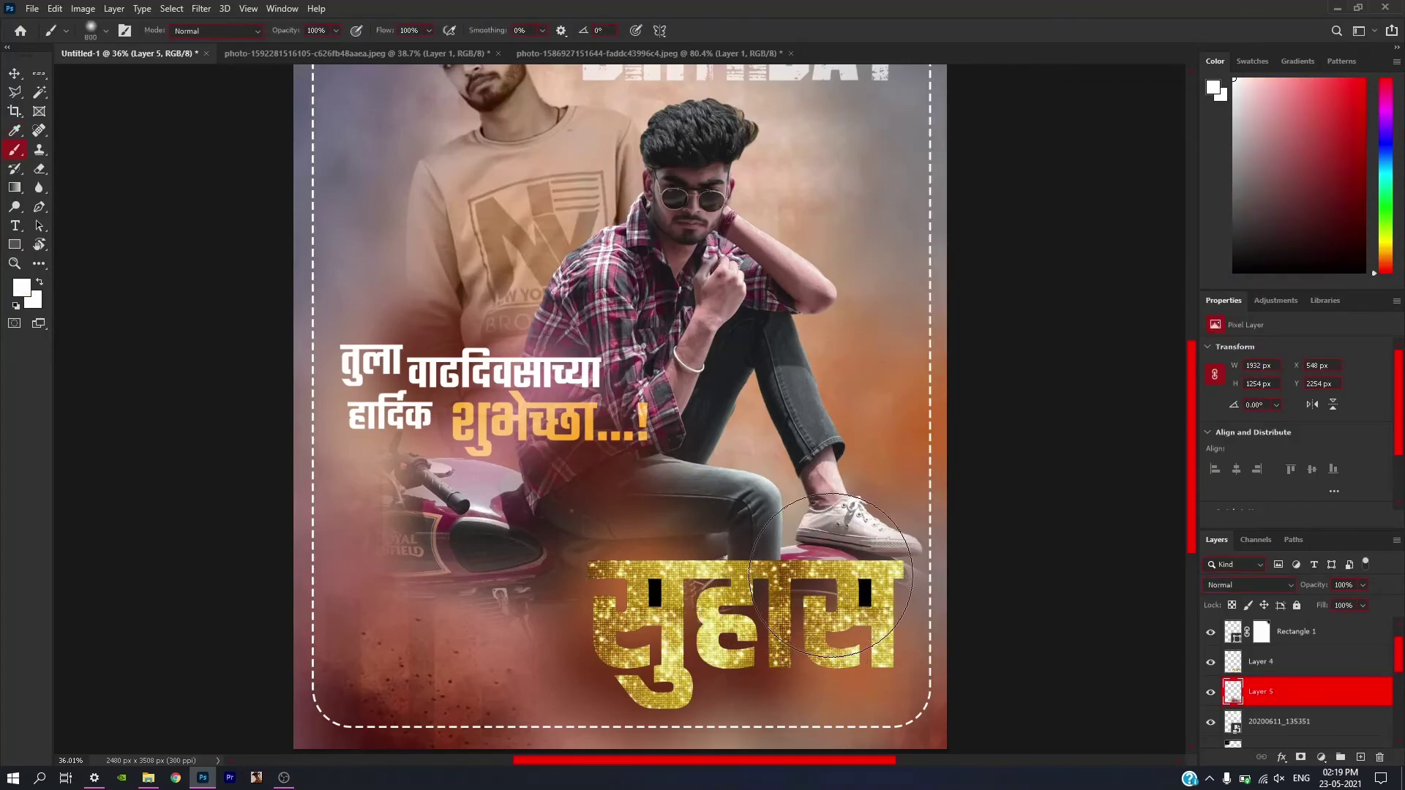
key(bracketleft)
key(bracketleft)
key(bracketleft)
click(715, 571)
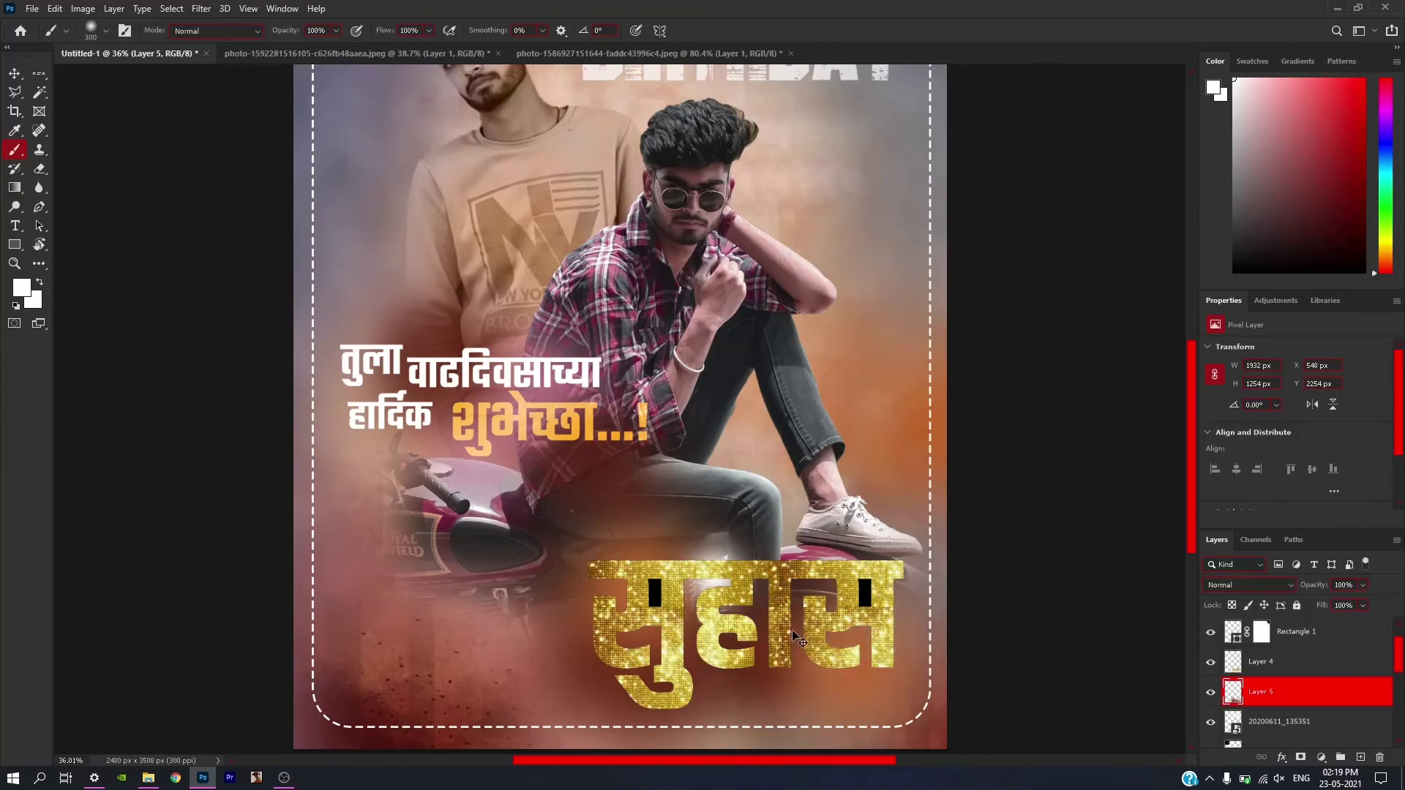
key(ctrl+z)
Sample rose af7367 from the poster as the brush colour and fit the view.
click(23, 287)
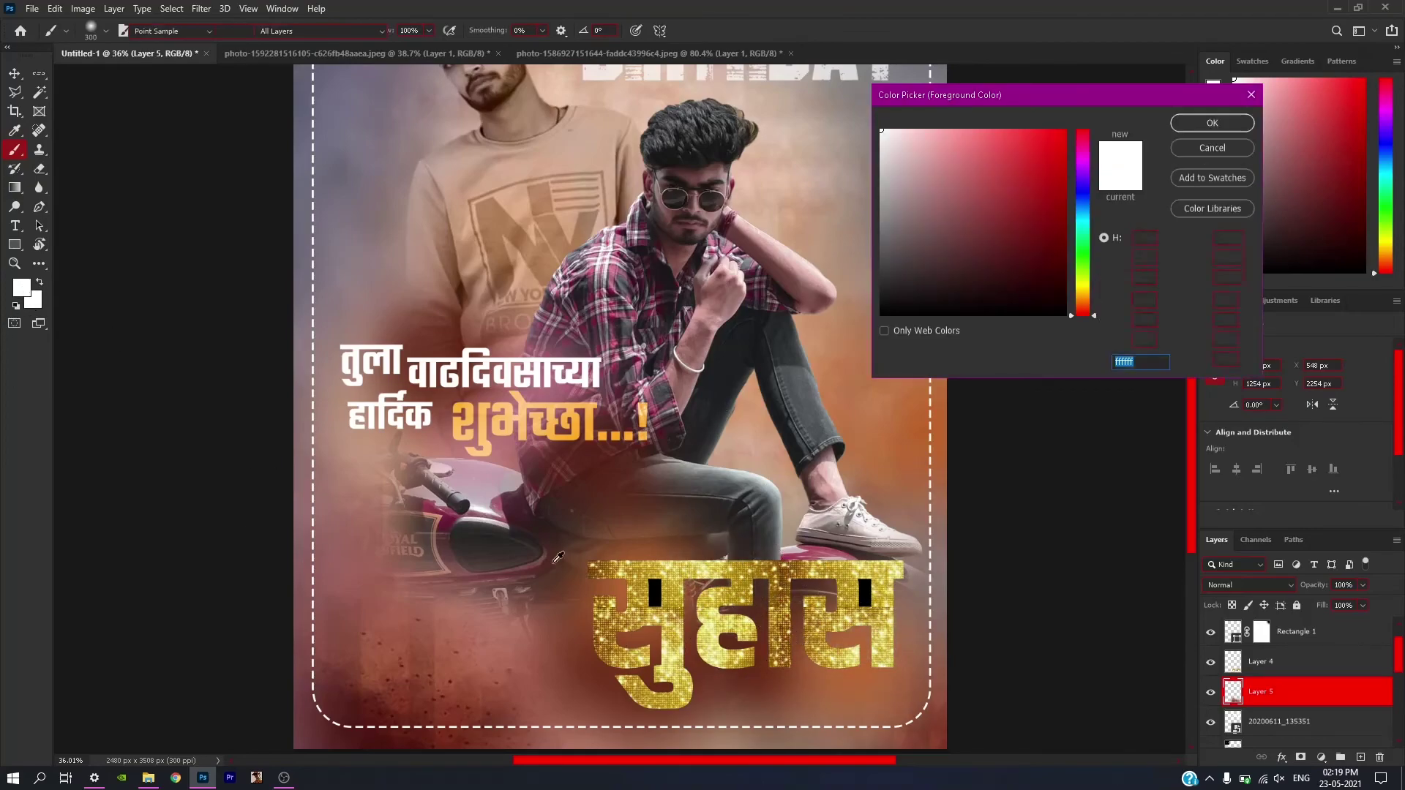
click(518, 620)
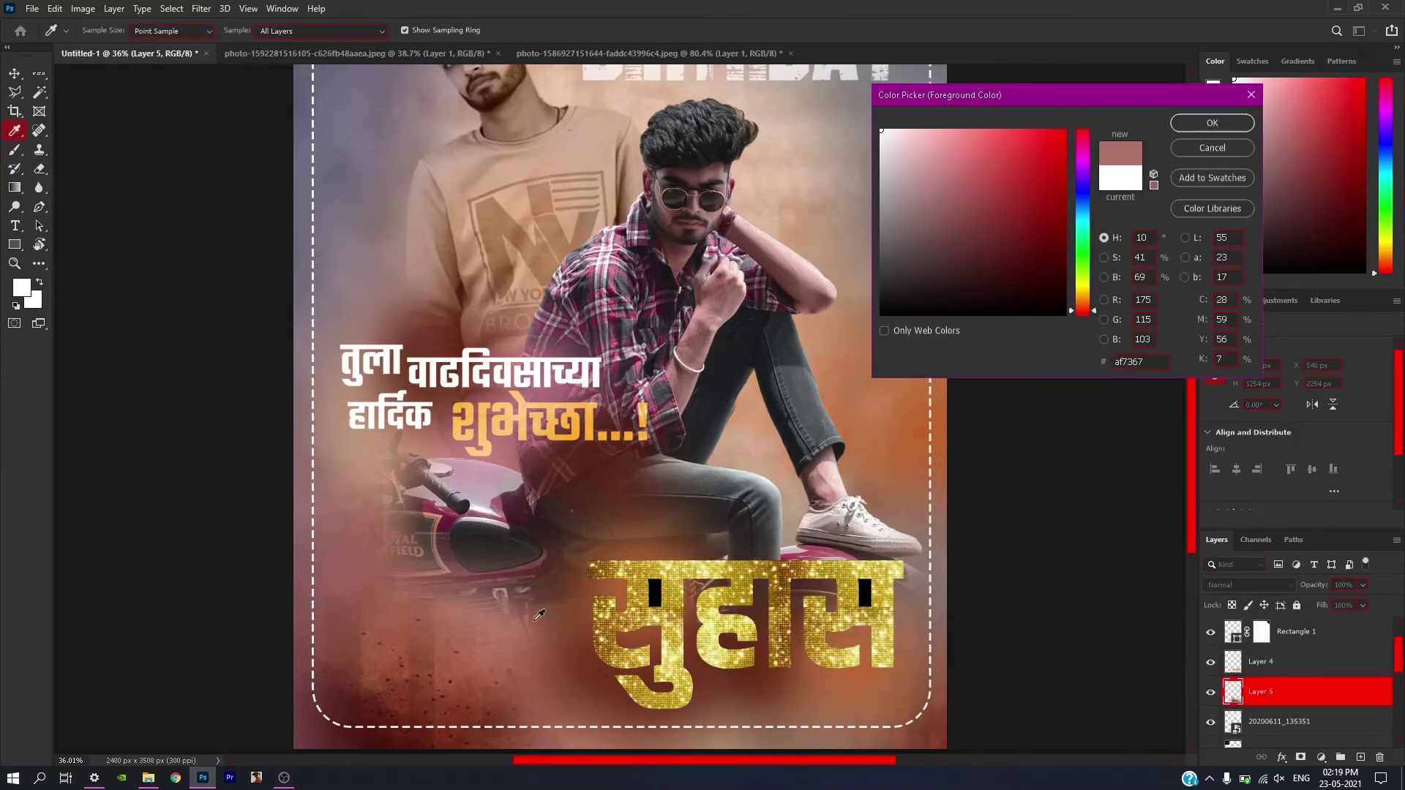
click(1229, 122)
key(b)
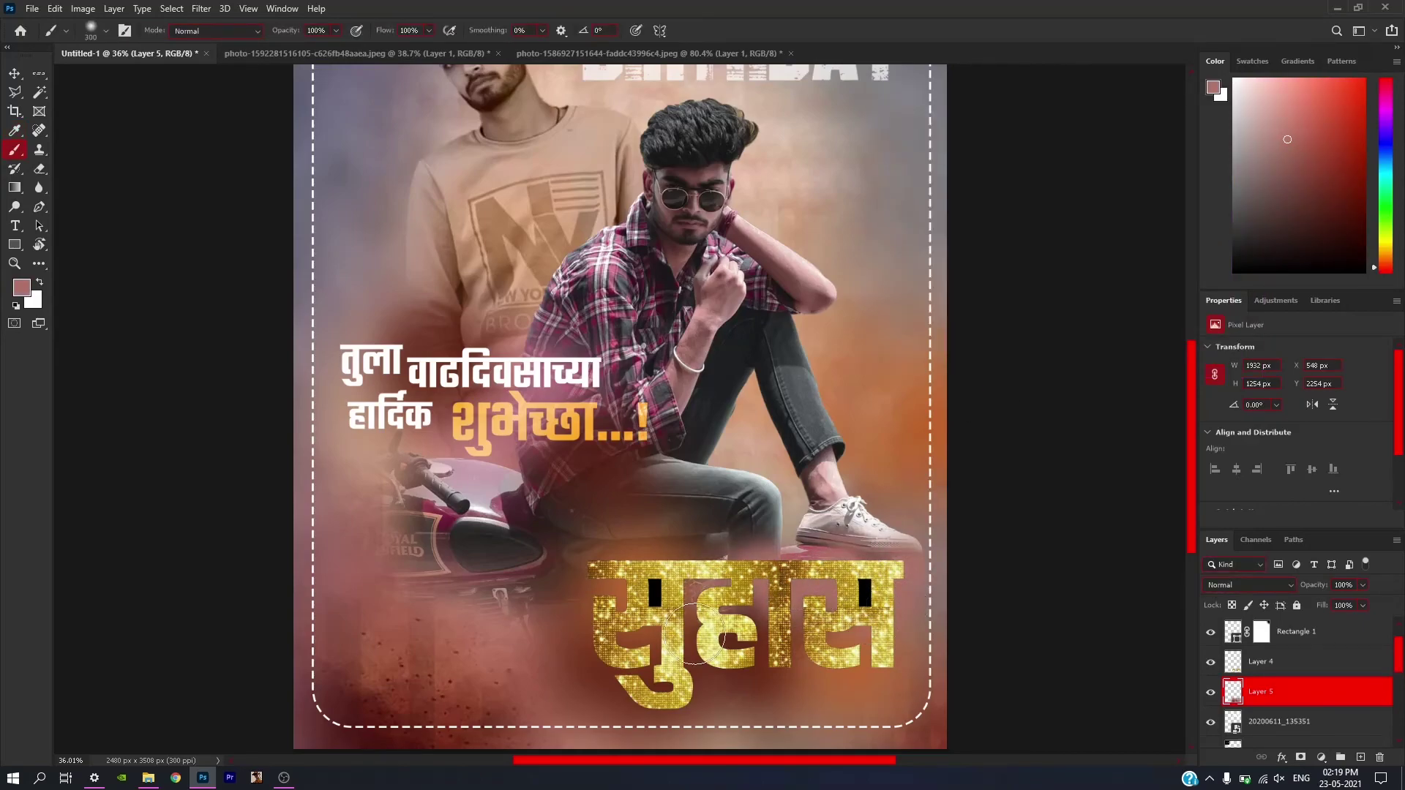
key(ctrl+0)
Magic Wand and delete the left and right black blocks inside the Layer 4 gold name.
scroll(626, 612, up, 5)
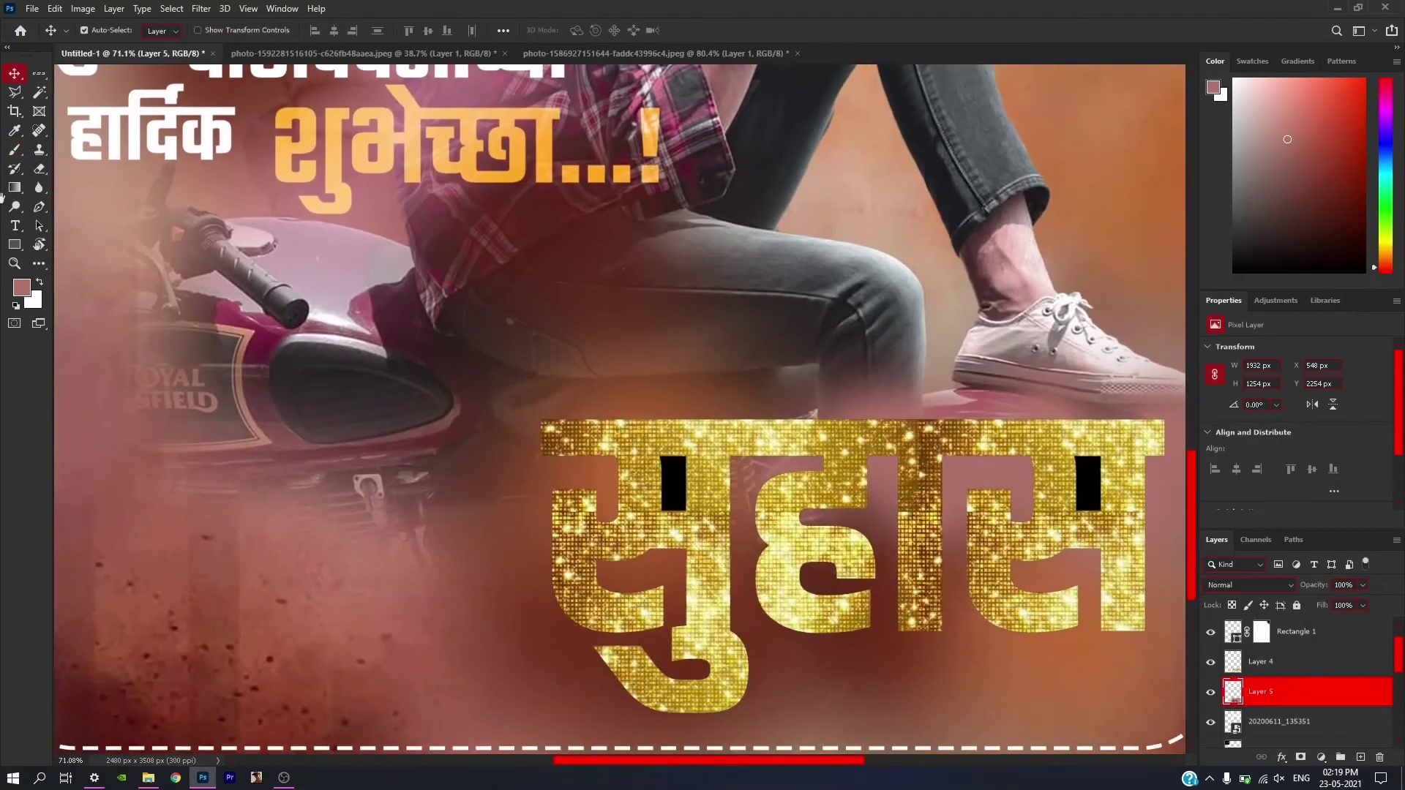
key(v)
click(40, 93)
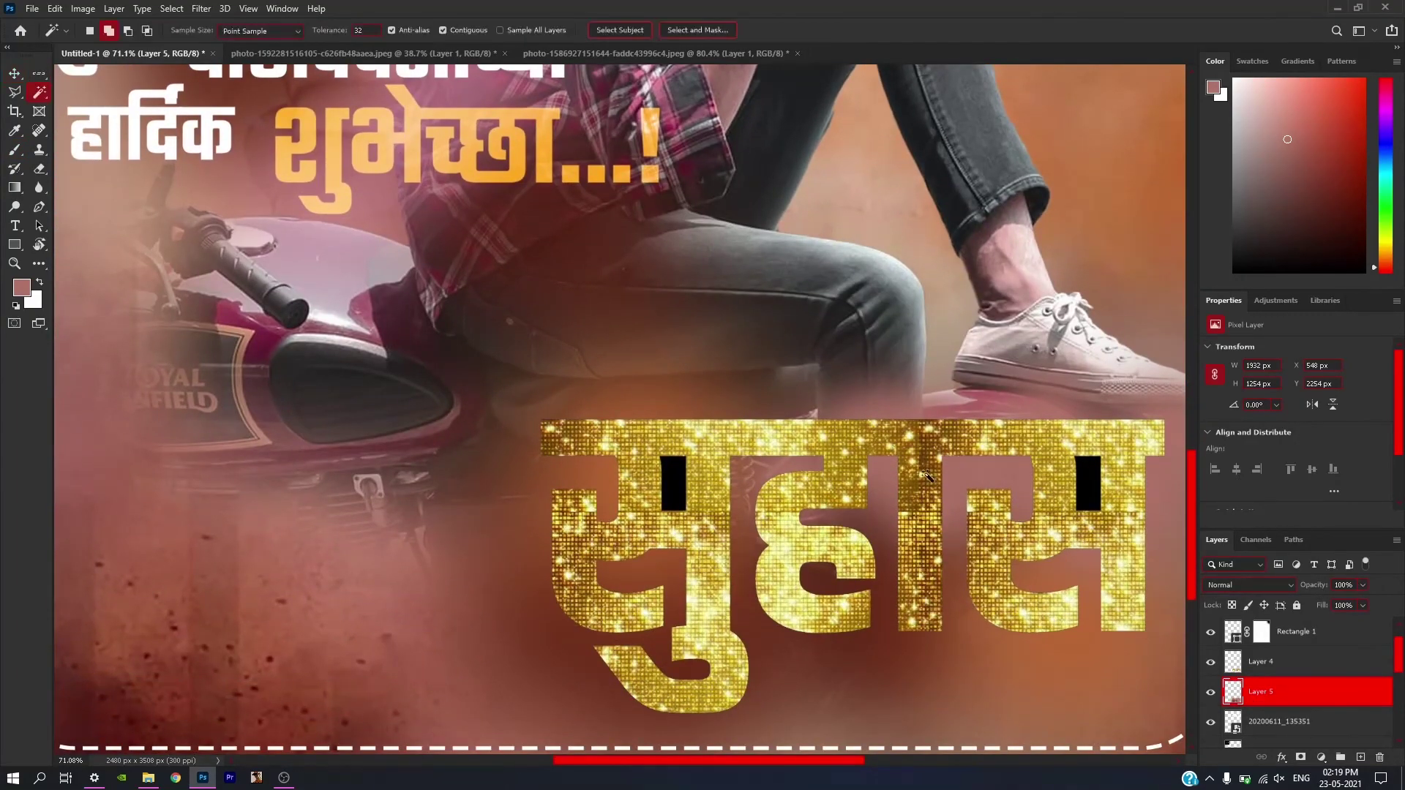
click(669, 486)
click(1273, 661)
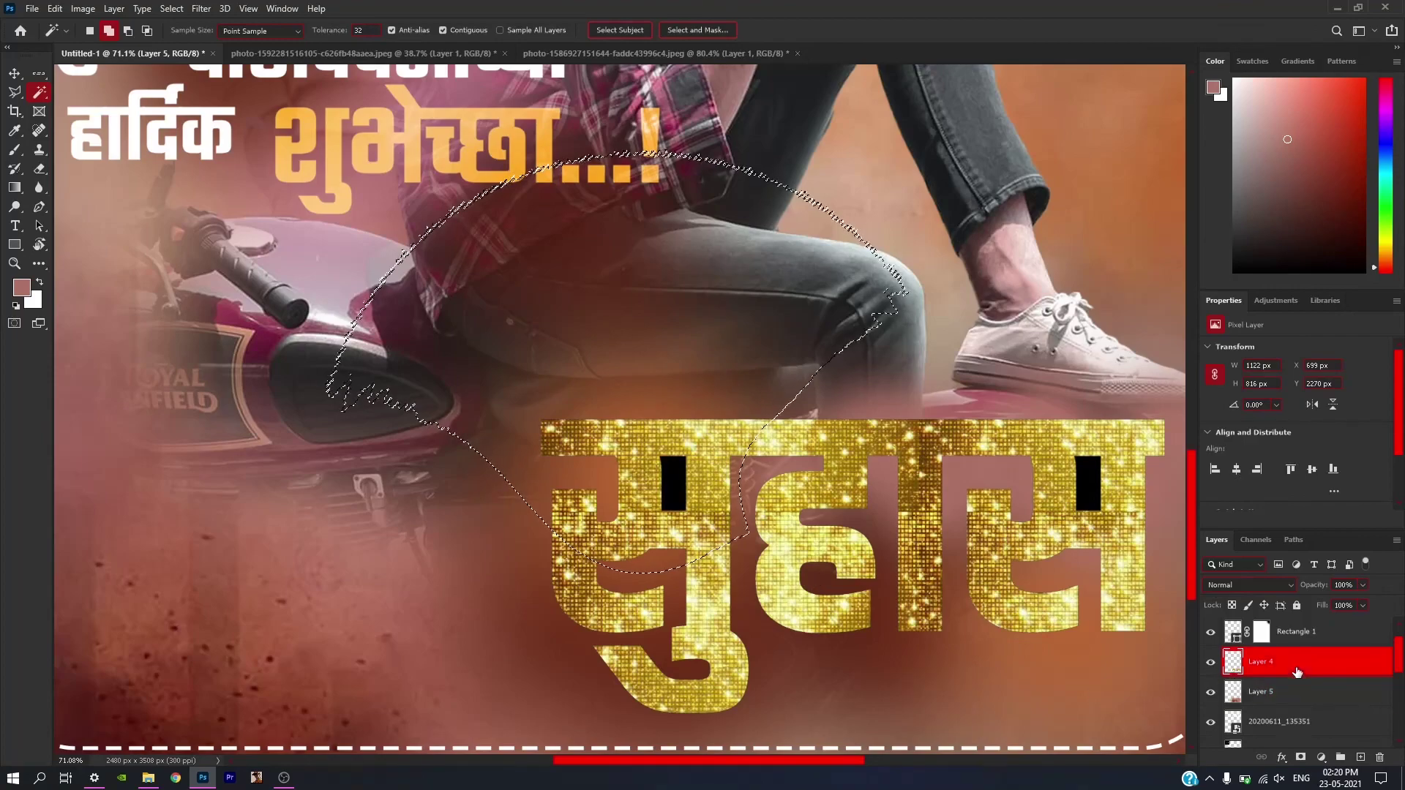
click(691, 677)
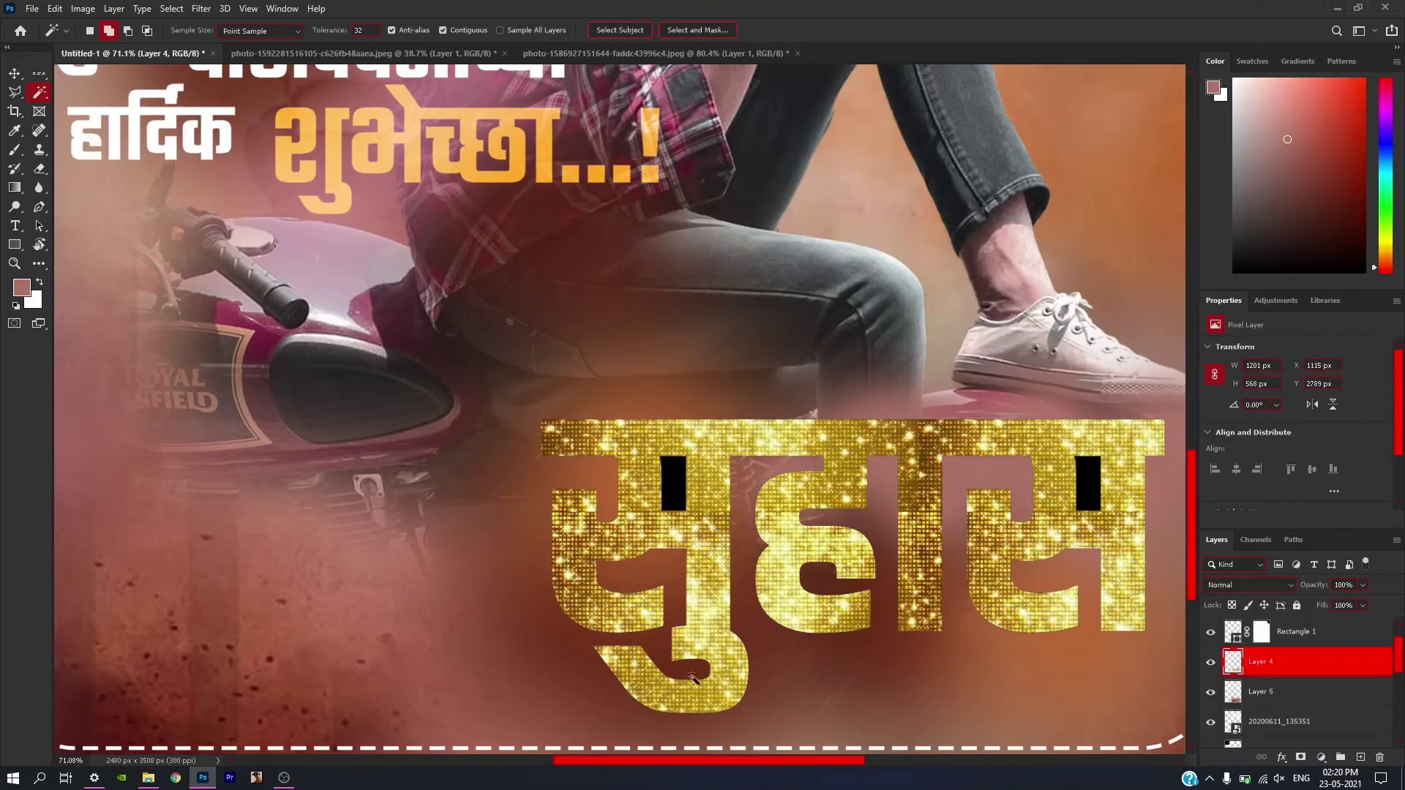
click(673, 498)
key(Delete)
click(1092, 495)
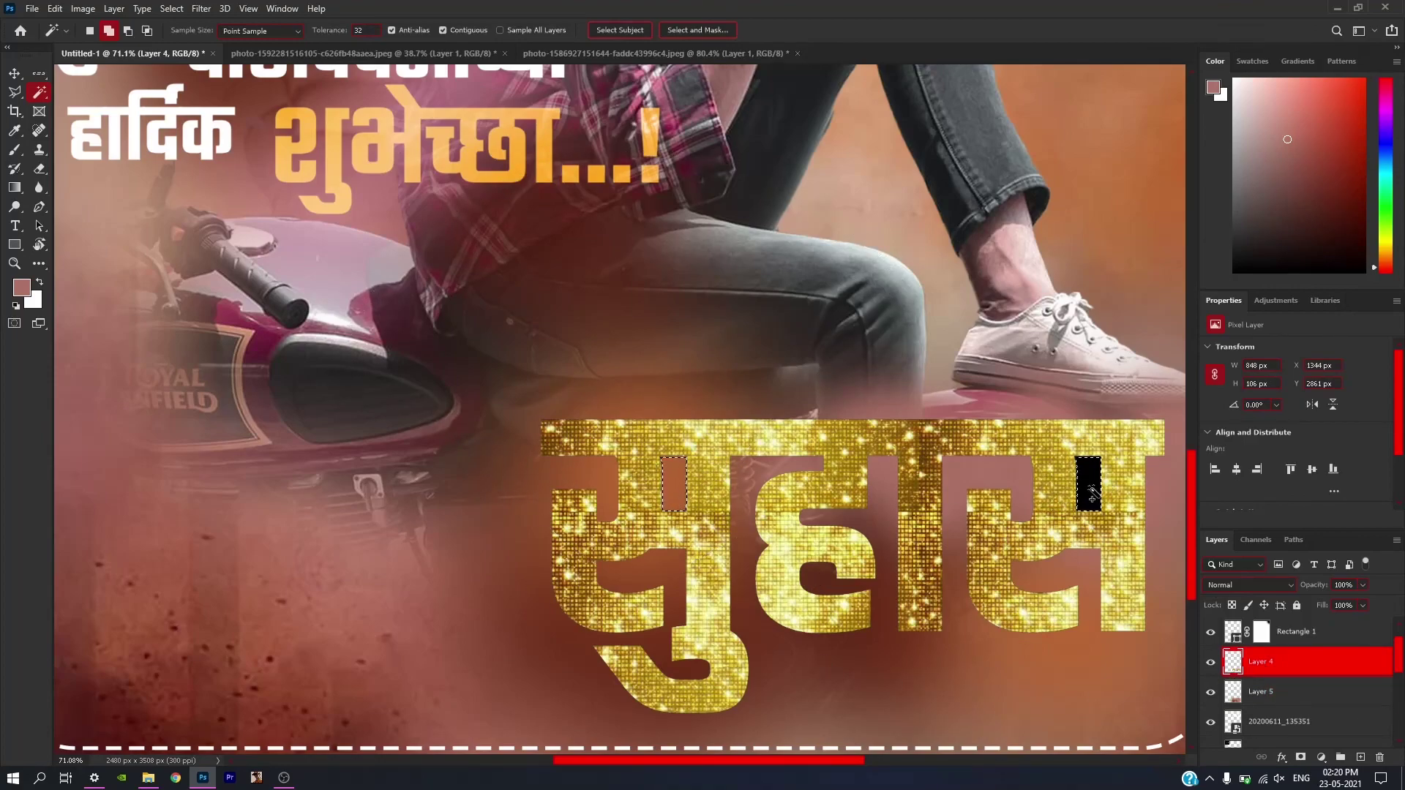
key(Delete)
key(ctrl+0)
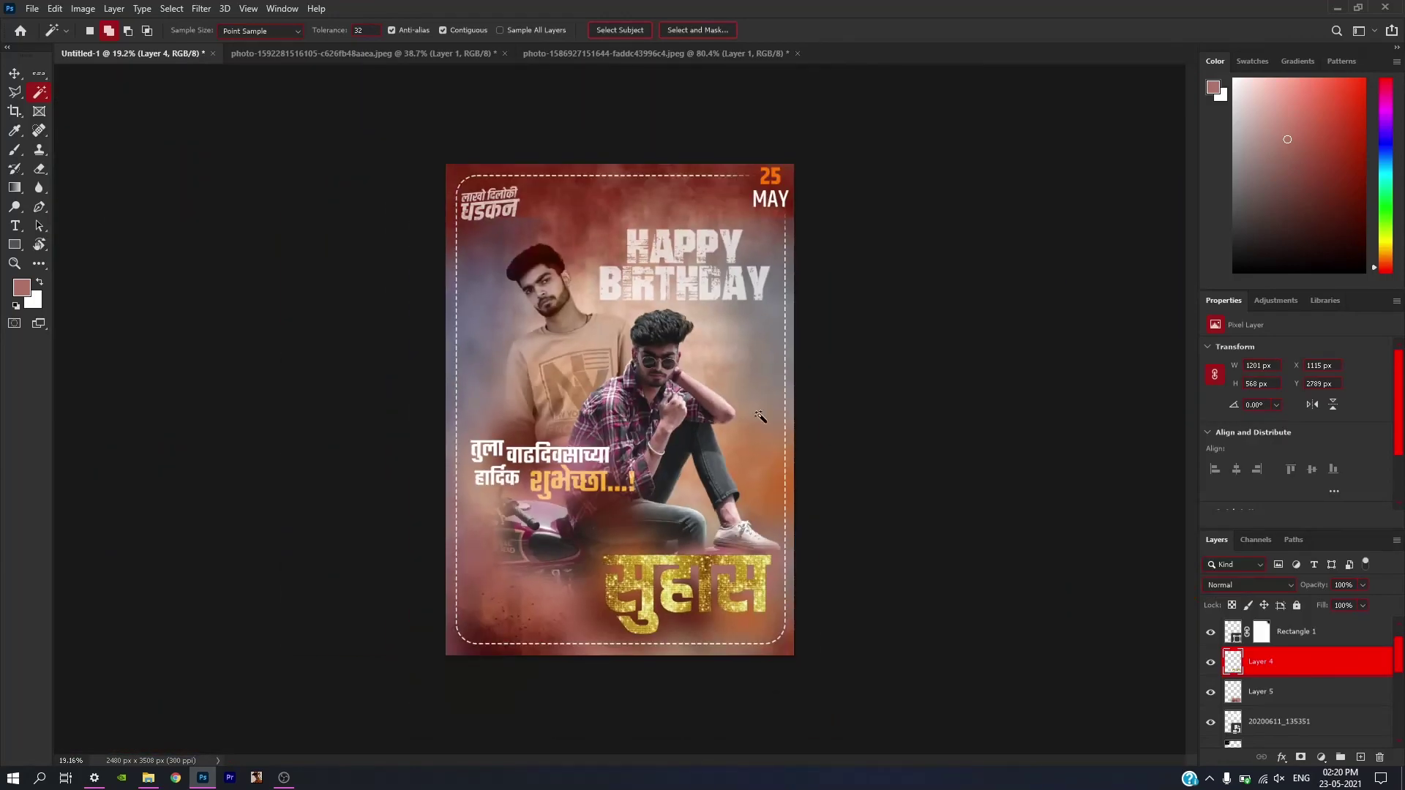